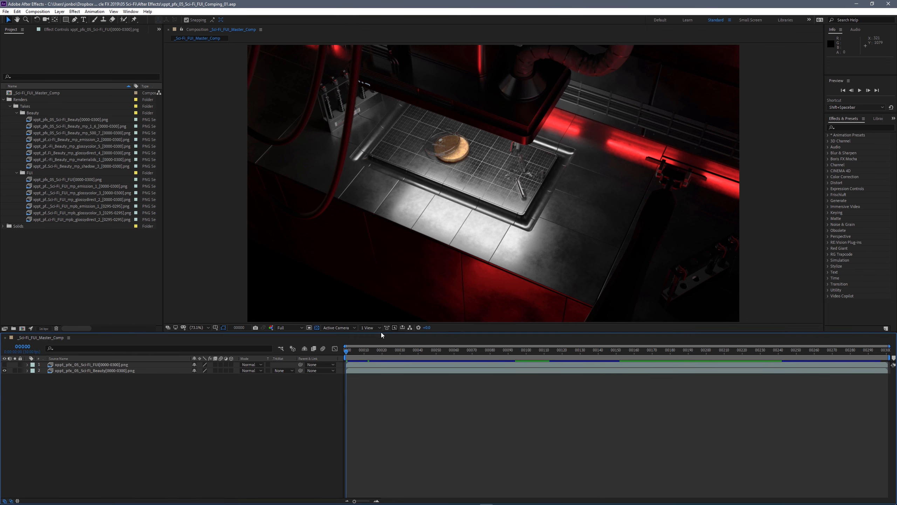
Enlarge the composition preview area and play back the Beauty render sequence.
drag(381, 332, 380, 402)
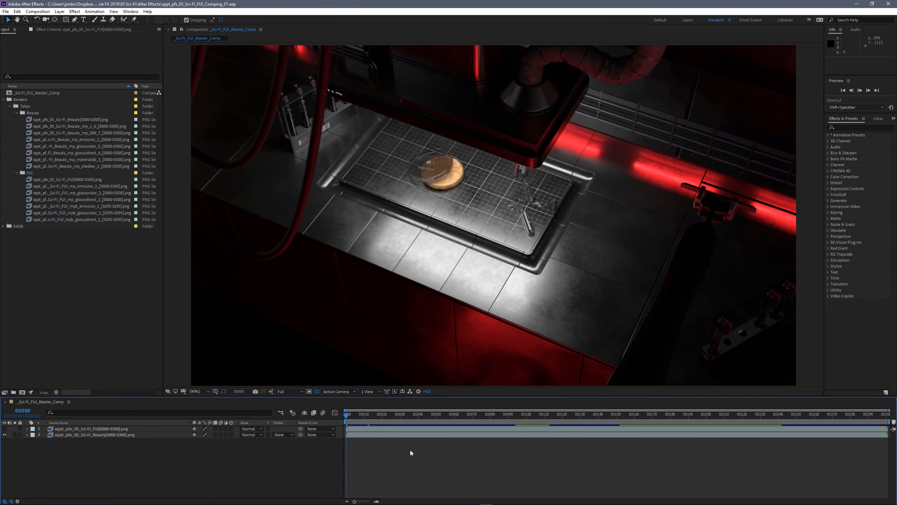
click(440, 428)
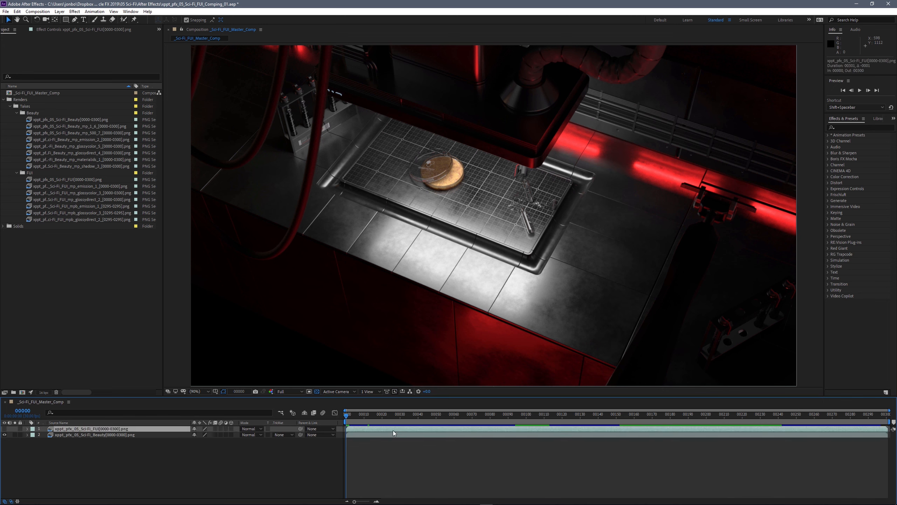
click(395, 460)
key(space)
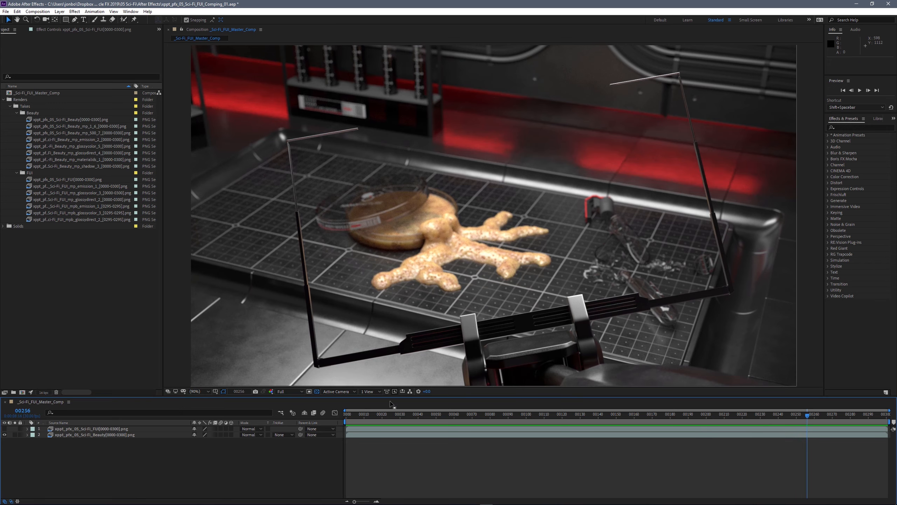
Make the FUI render layer visible above the Beauty layer, play it back and move to frame 54.
click(4, 428)
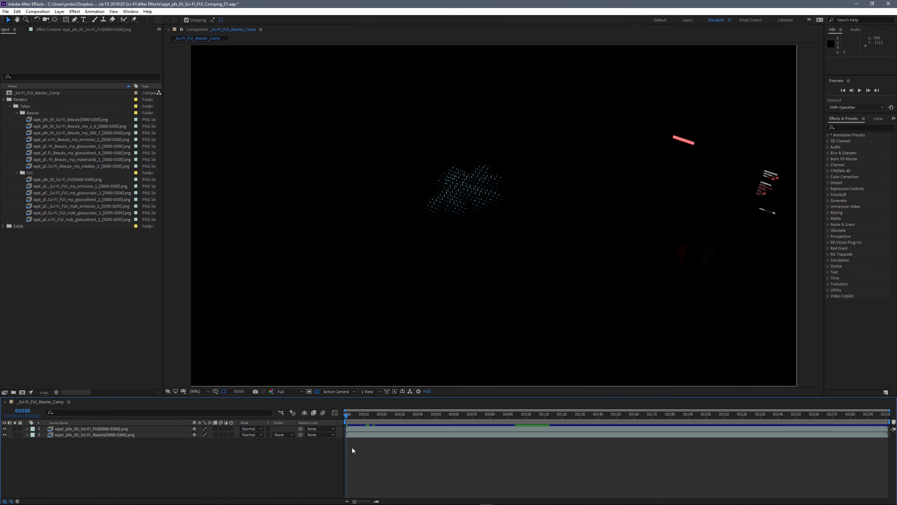
key(space)
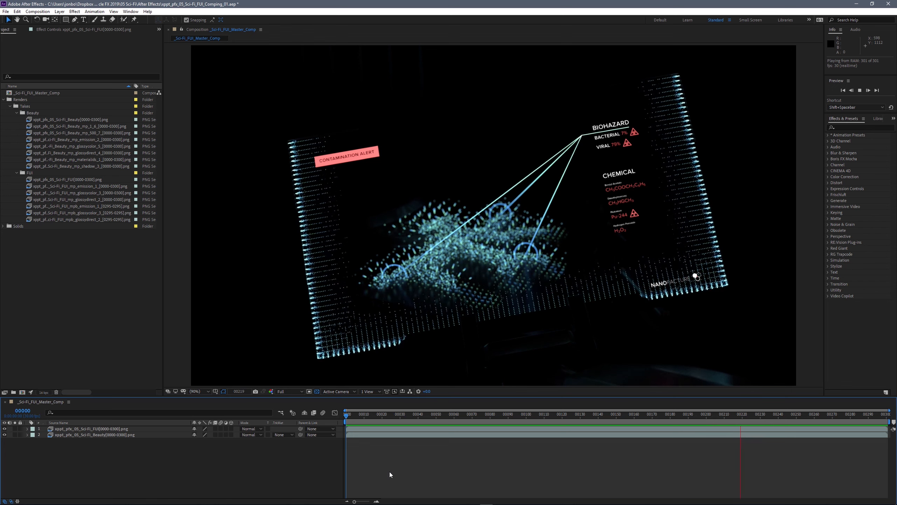
drag(388, 412, 445, 450)
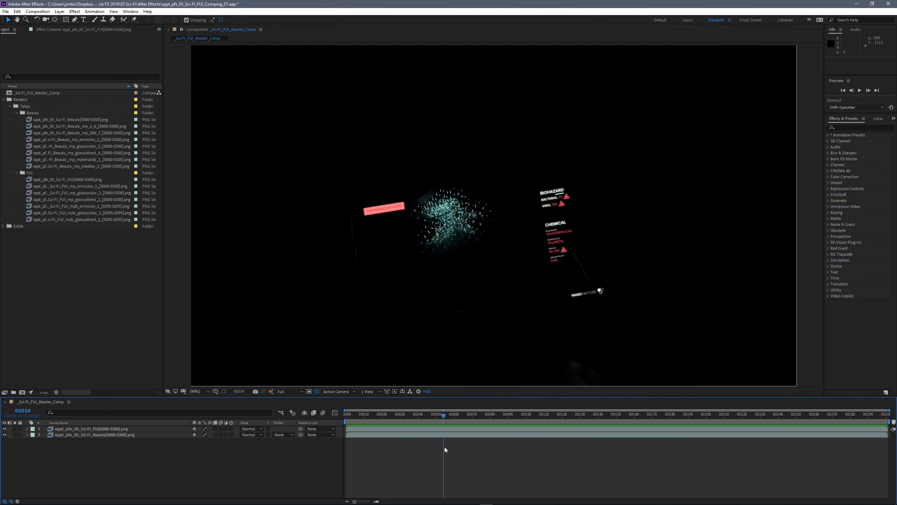
Solo the Beauty layer and review its animation by playing and scrubbing from the start to frame 76.
click(14, 434)
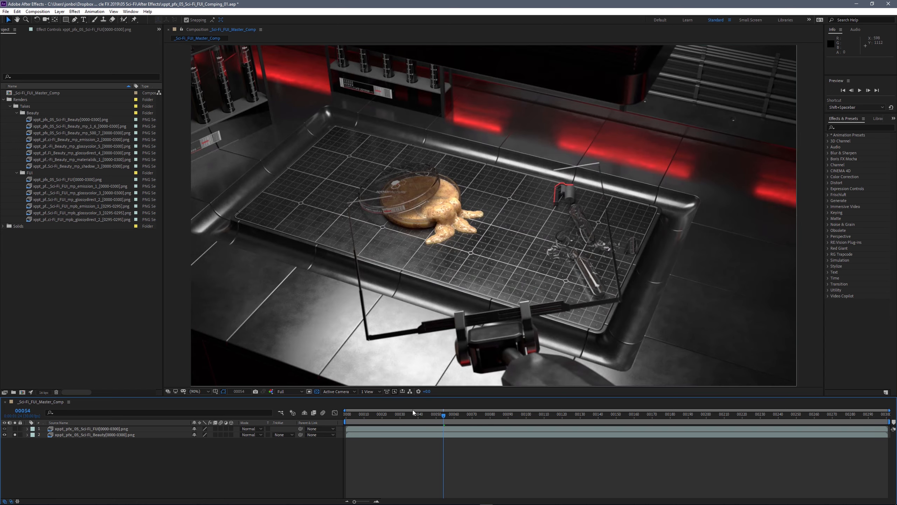
drag(441, 420, 420, 419)
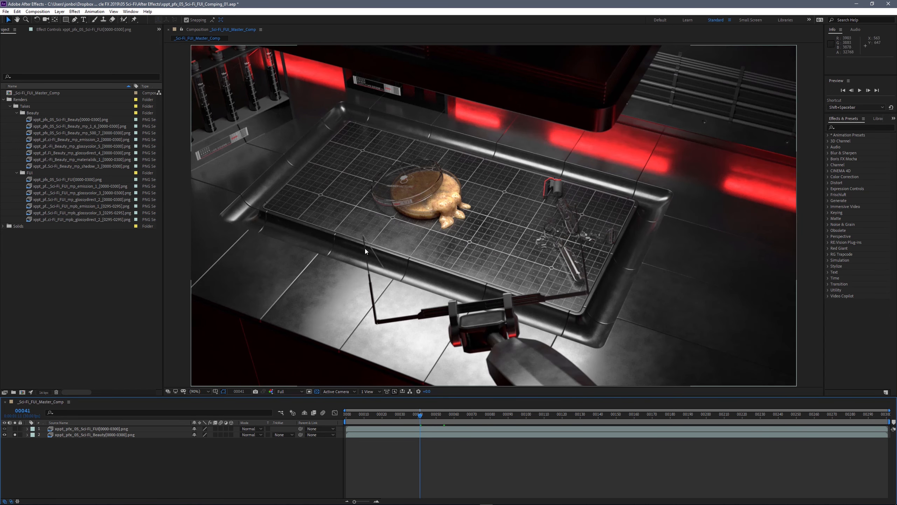
mouse_move(422, 416)
mouse_down()
mouse_move(434, 421)
mouse_move(419, 423)
mouse_up()
mouse_move(423, 423)
mouse_down()
mouse_move(432, 418)
mouse_move(361, 418)
mouse_move(412, 420)
mouse_up()
key(space)
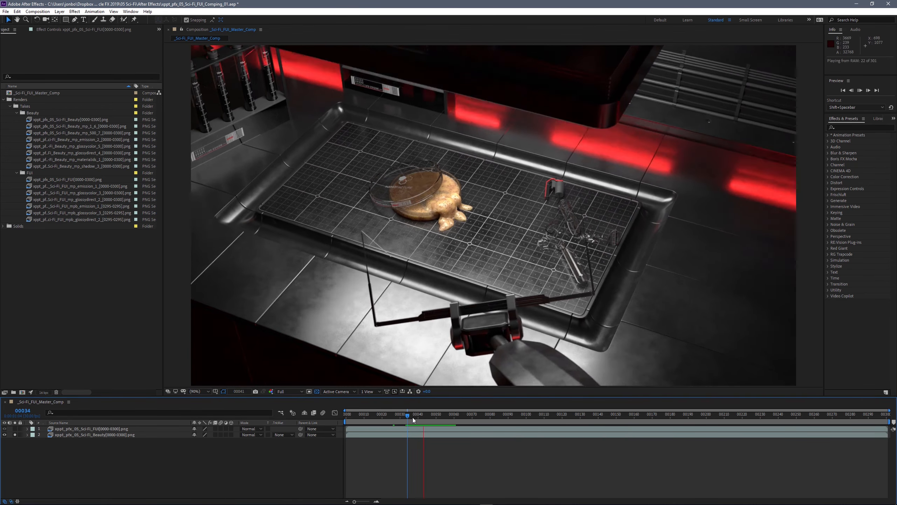
drag(431, 418, 344, 422)
key(space)
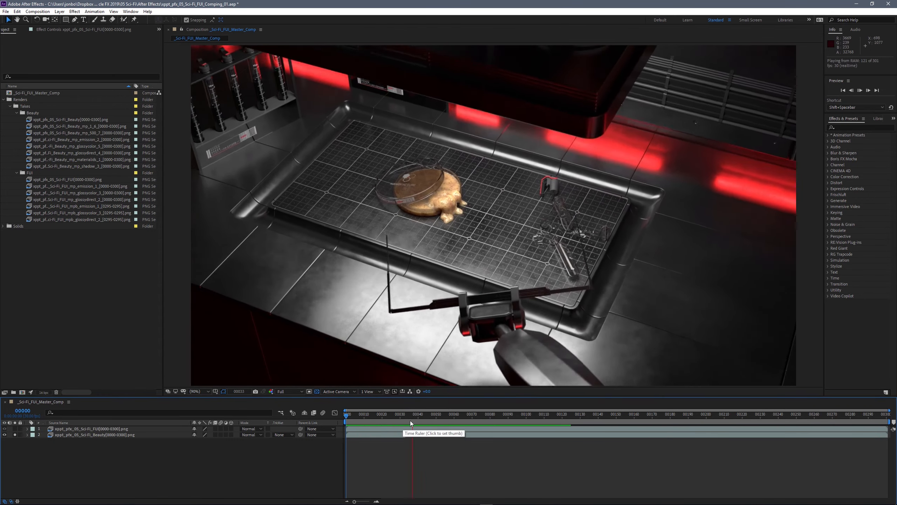
drag(424, 417, 484, 425)
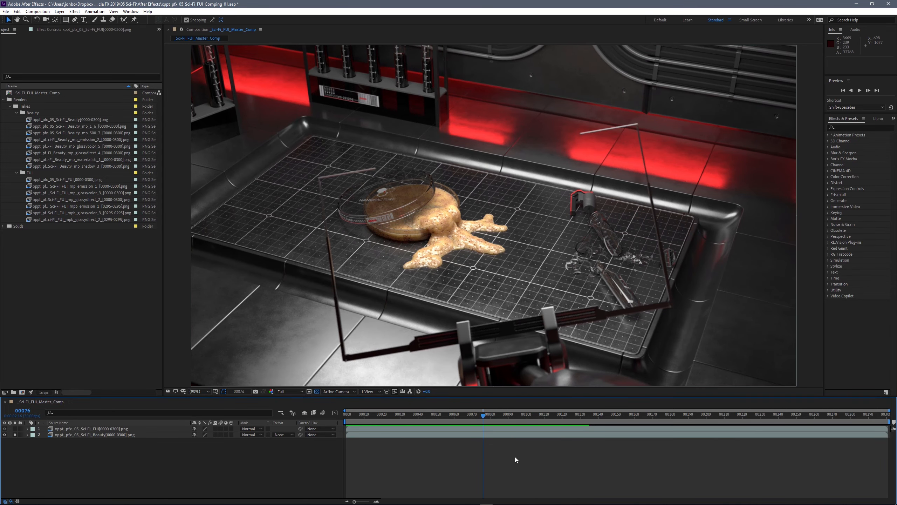
Save the After Effects project and switch to the Cinema 4D scene.
key(ctrl+s)
key(alt+Tab)
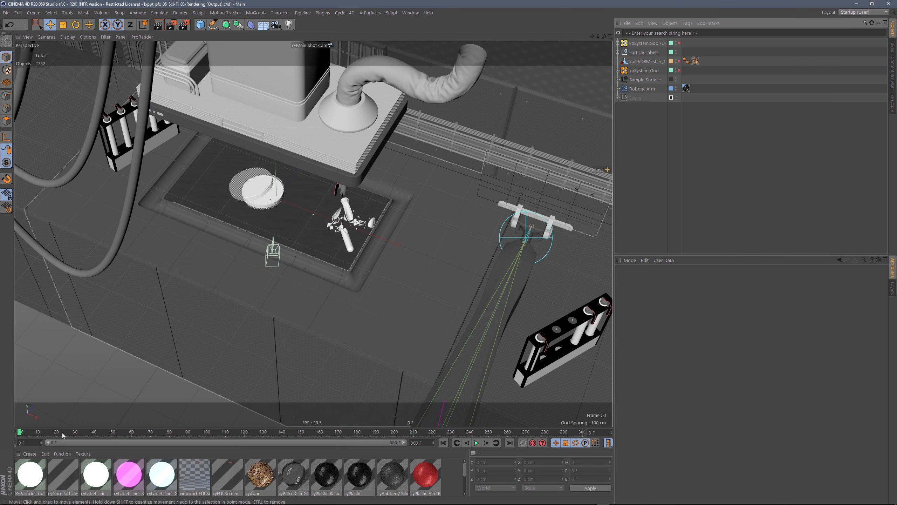
Go to frame 27, select the robotic arm's Screen Geometry plane and locate it in the object hierarchy.
drag(34, 433, 70, 448)
click(103, 434)
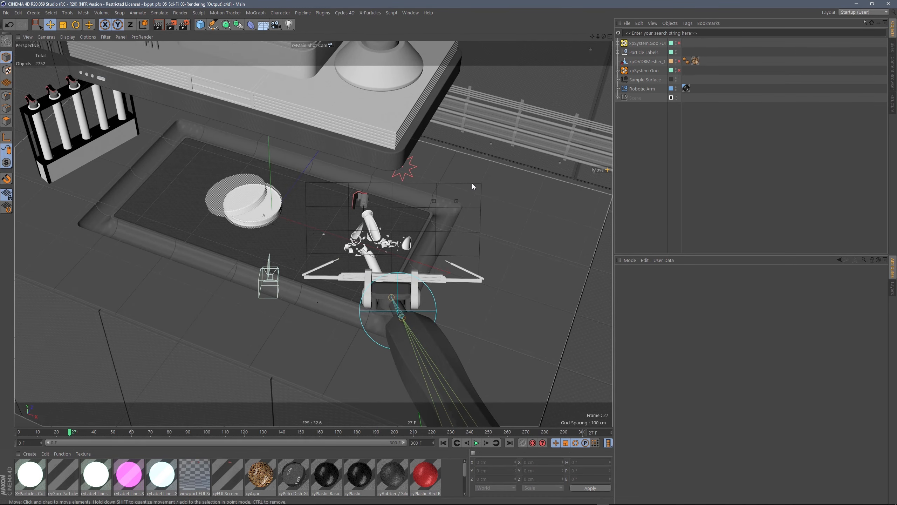
click(393, 207)
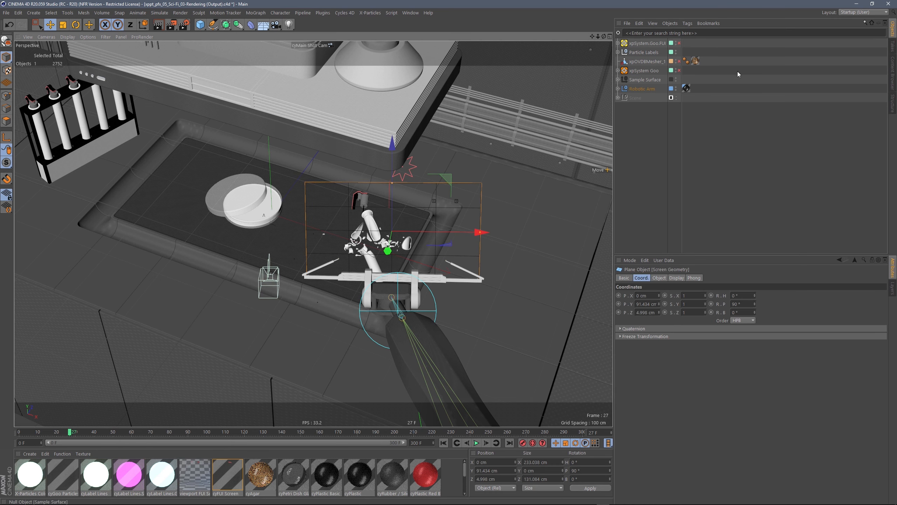
key(s)
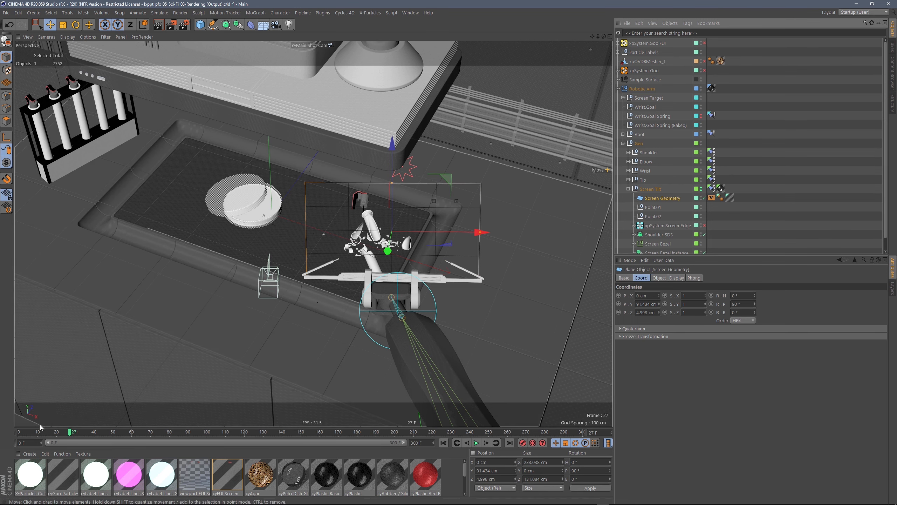
Return to frame 0, add a null at the top level of the hierarchy and name it Screen Null.
click(21, 432)
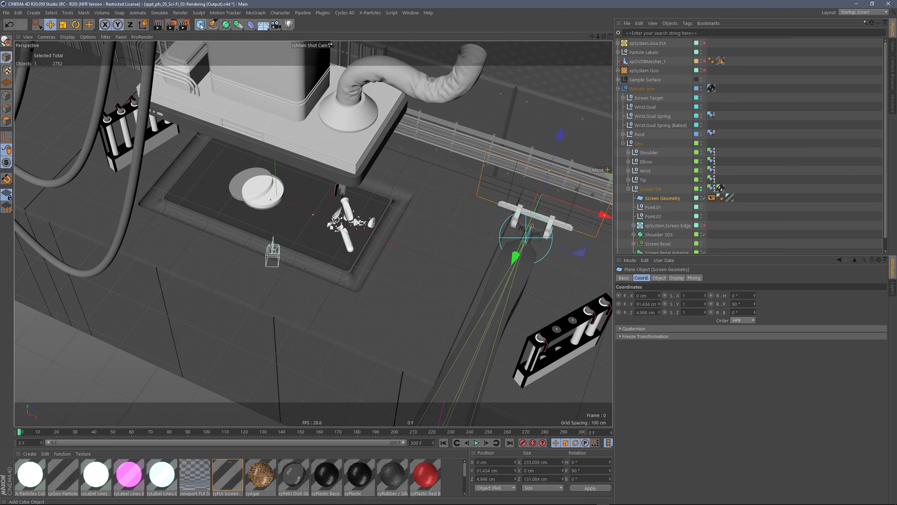
drag(200, 25, 220, 34)
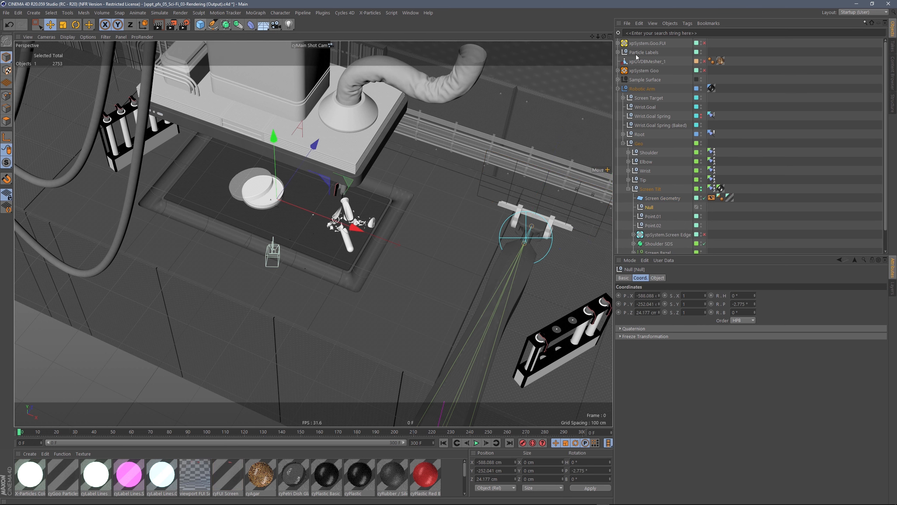
drag(647, 208, 649, 192)
drag(640, 38, 642, 39)
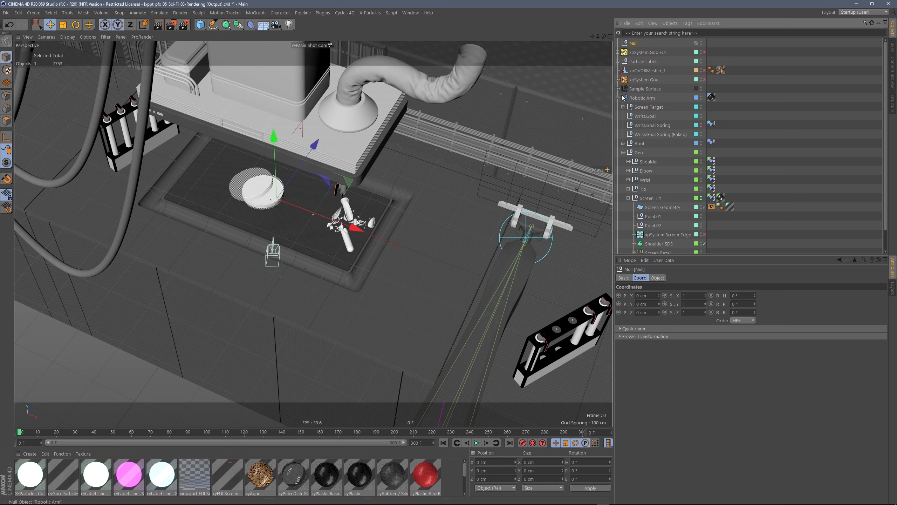
double_click(634, 42)
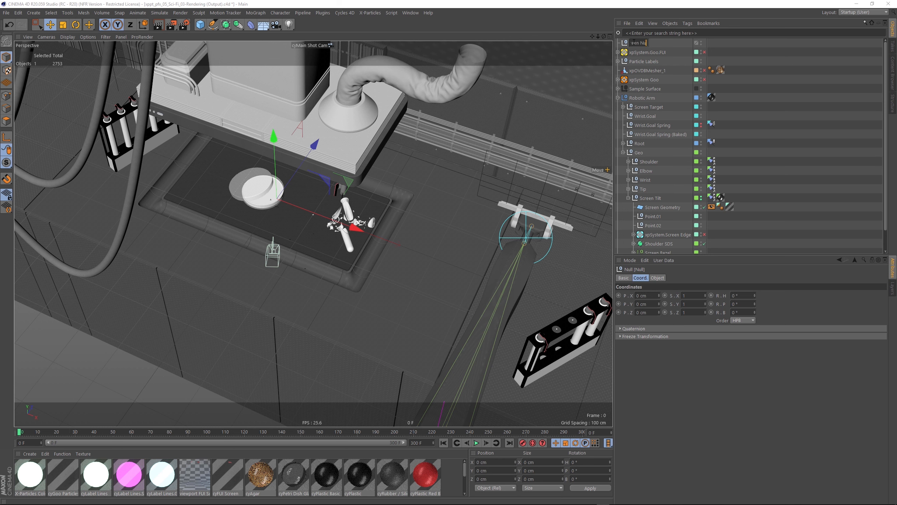
key(Return)
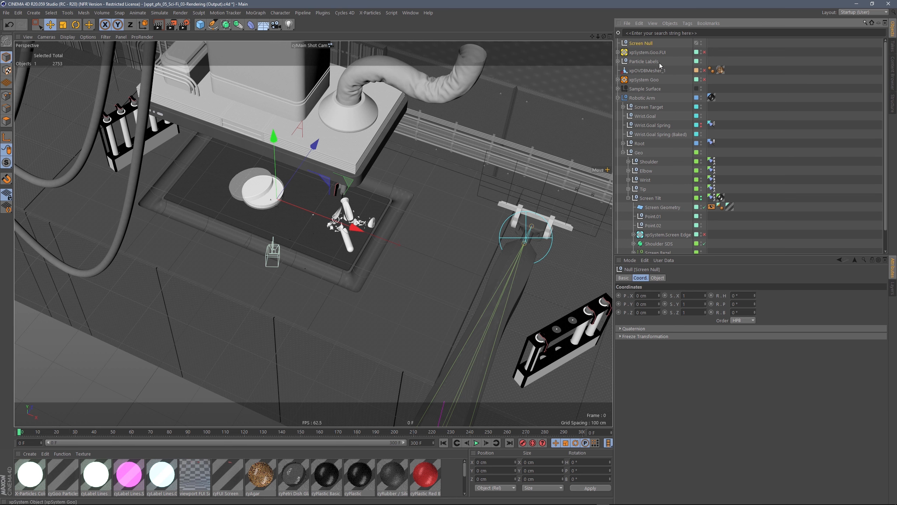
Add a PSR constraint that ties Screen Null to the Screen Geometry plane.
ctrl+click(667, 208)
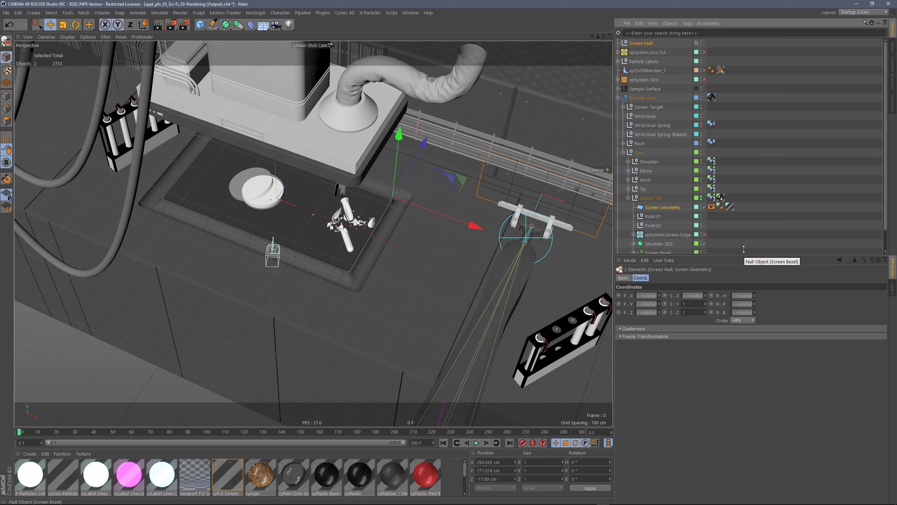
key(shift+c)
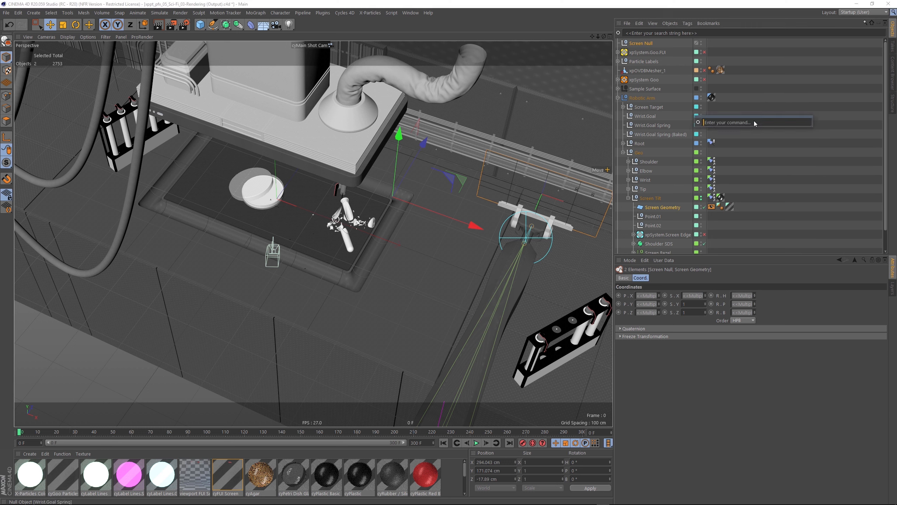
text(psr)
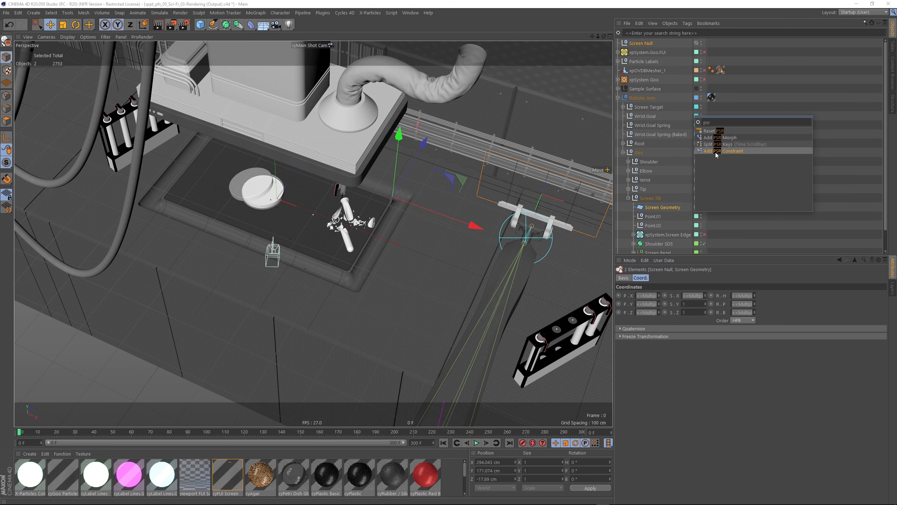
key(Up)
click(715, 151)
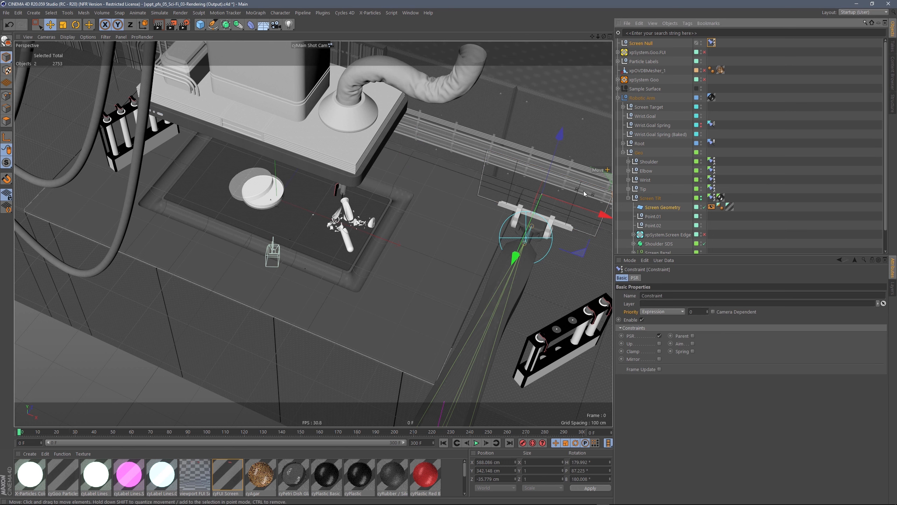
Display Screen Null as a hexagon with XZ orientation and a 50 cm radius.
click(640, 43)
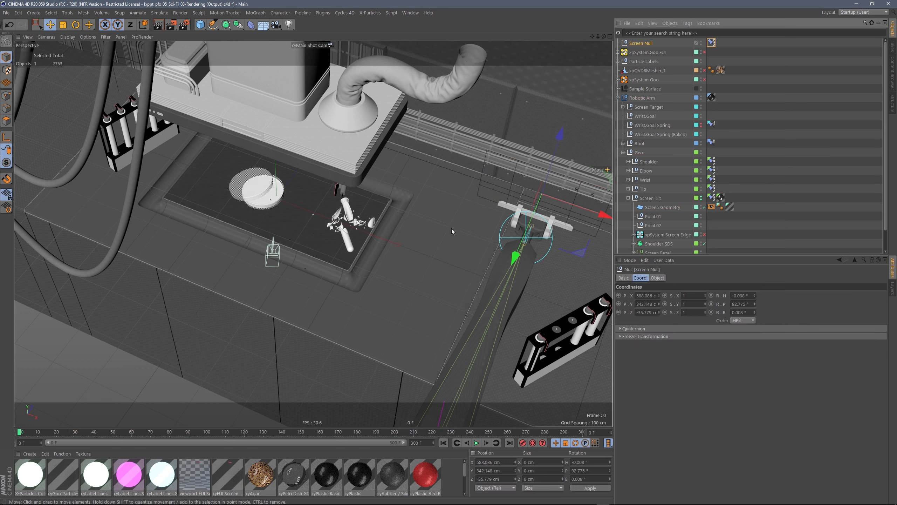
click(382, 241)
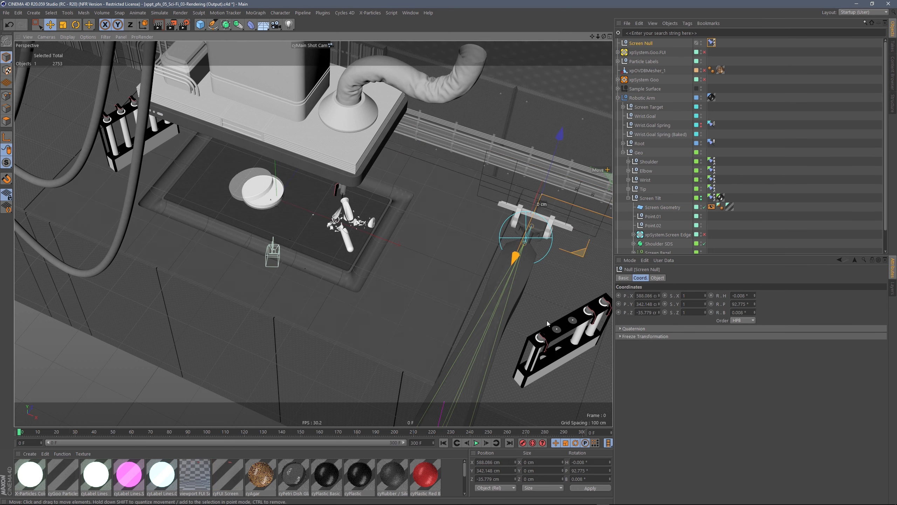
click(658, 278)
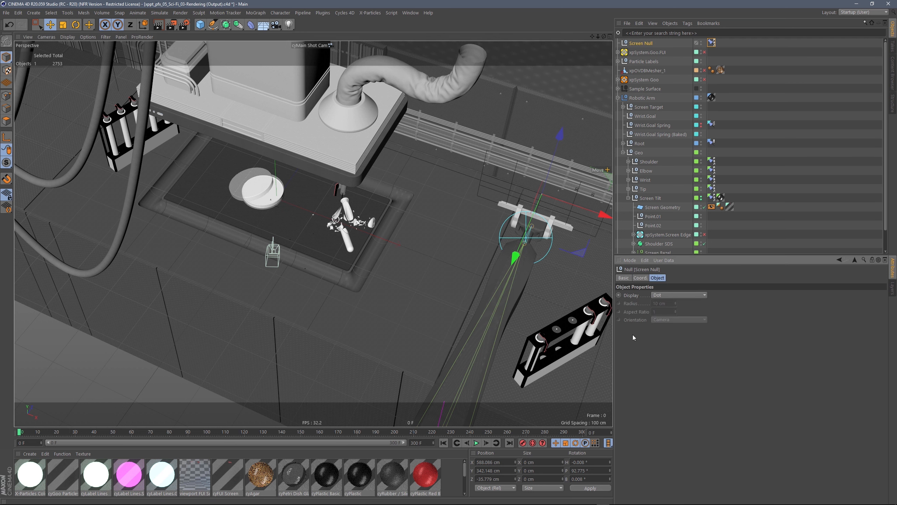
click(679, 295)
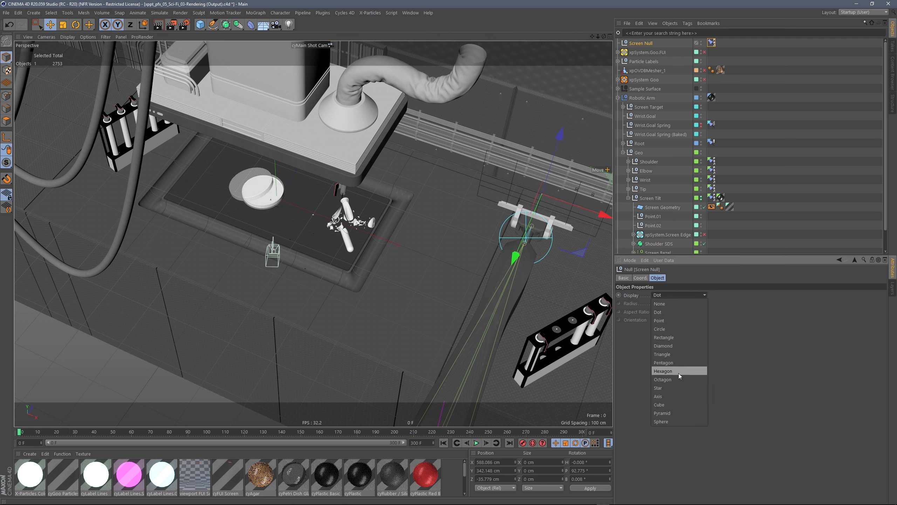
click(670, 370)
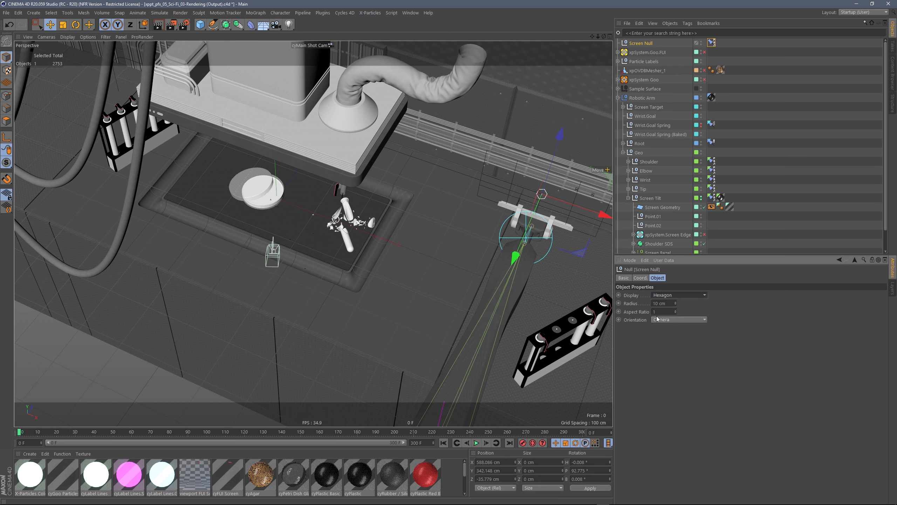
click(667, 320)
click(668, 349)
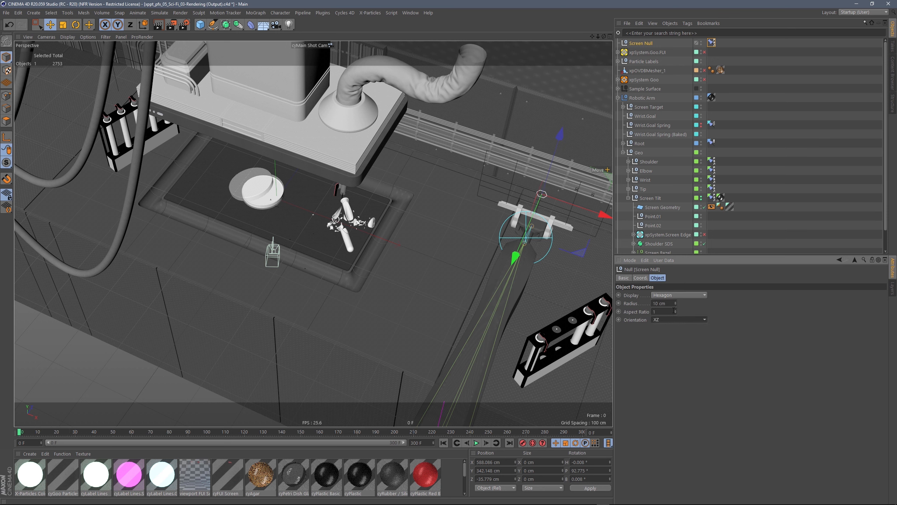
drag(675, 303, 680, 288)
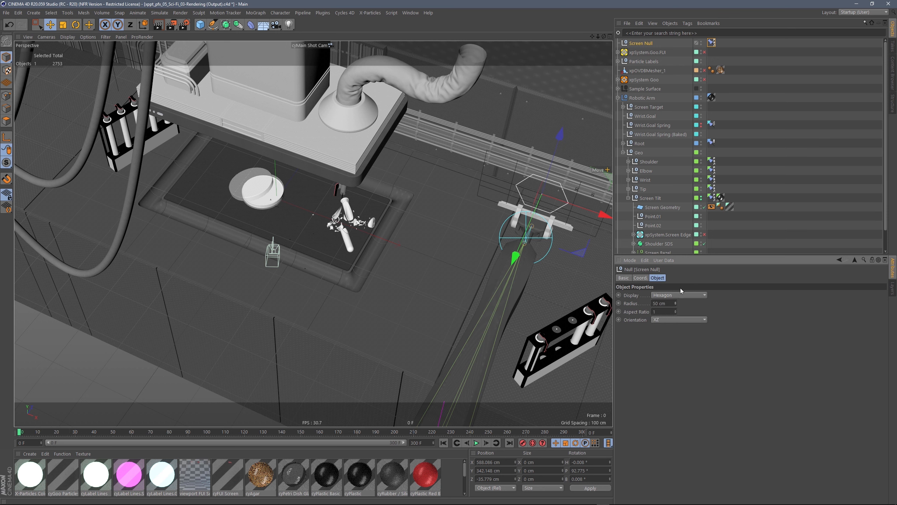
Turn on Screen Null's display color and set it to pale yellow with hue 52°, saturation 29% and value 100%.
click(624, 278)
click(675, 326)
click(679, 353)
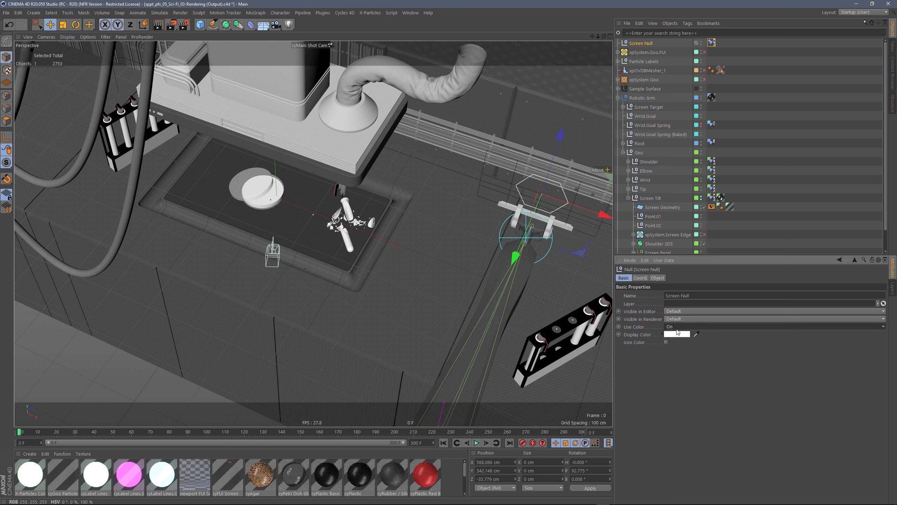
click(675, 333)
drag(683, 339, 654, 331)
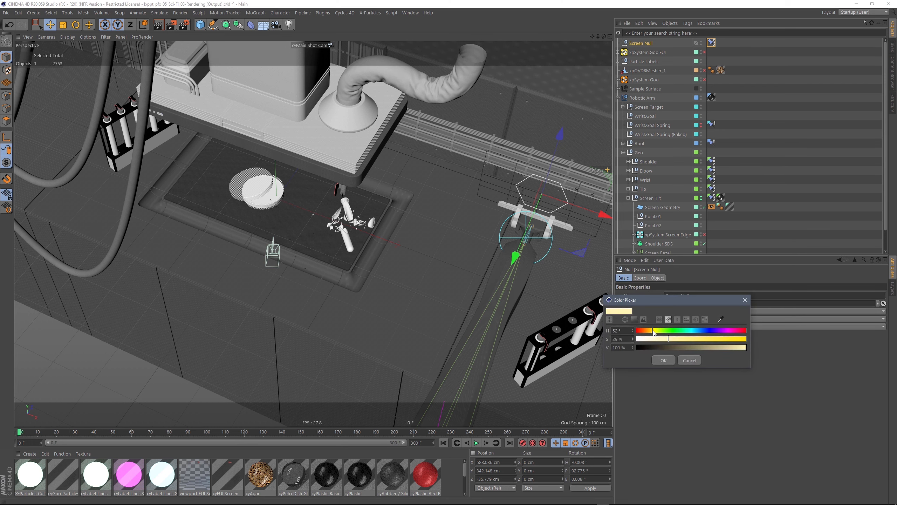
click(662, 360)
click(795, 221)
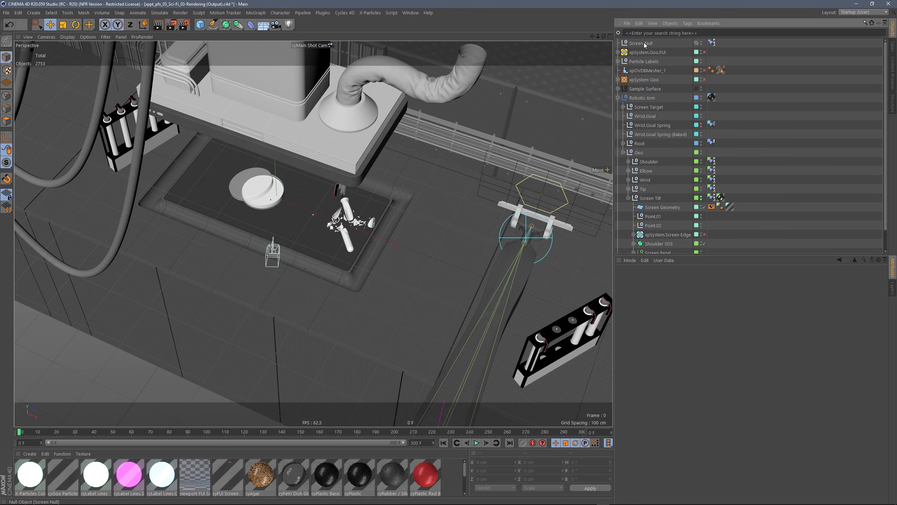
Set the priority of Screen Null's constraint tag to Expression 499, check its tracking at frame 18 and return to frame 0.
click(711, 42)
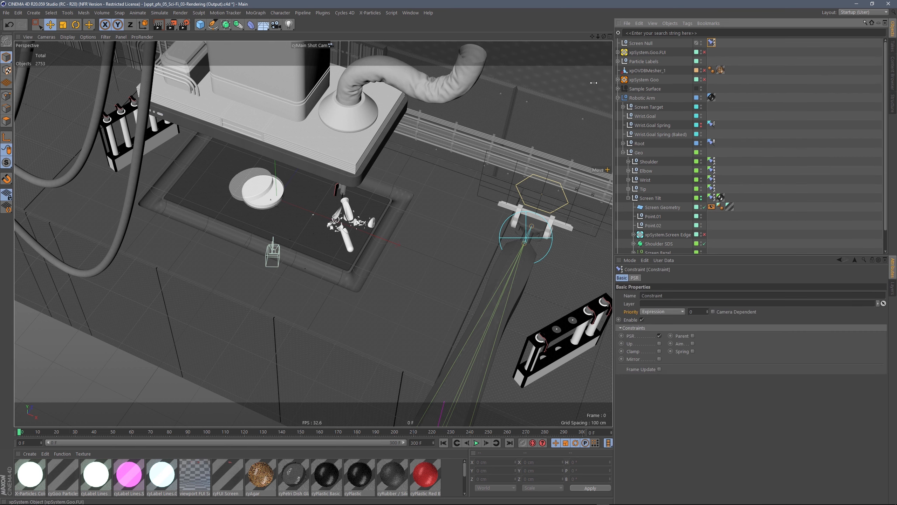
drag(32, 434, 53, 437)
click(712, 42)
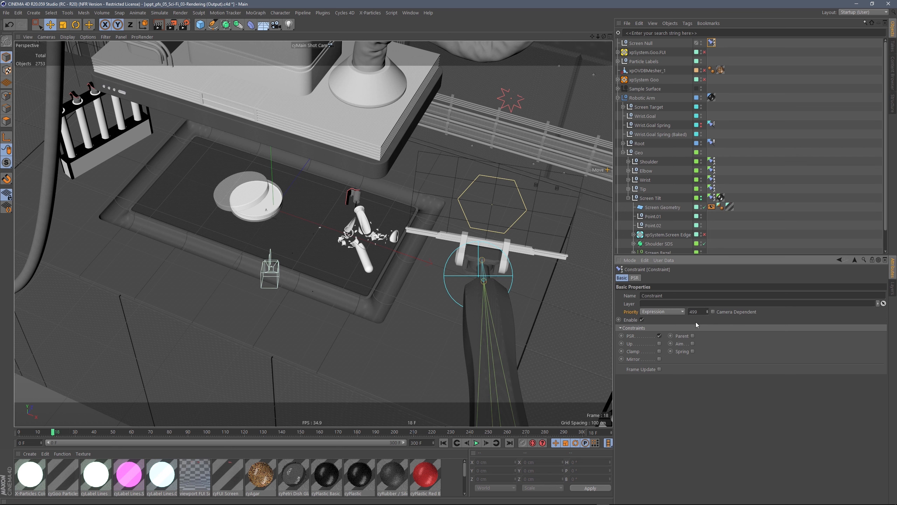
drag(685, 314, 664, 334)
click(774, 321)
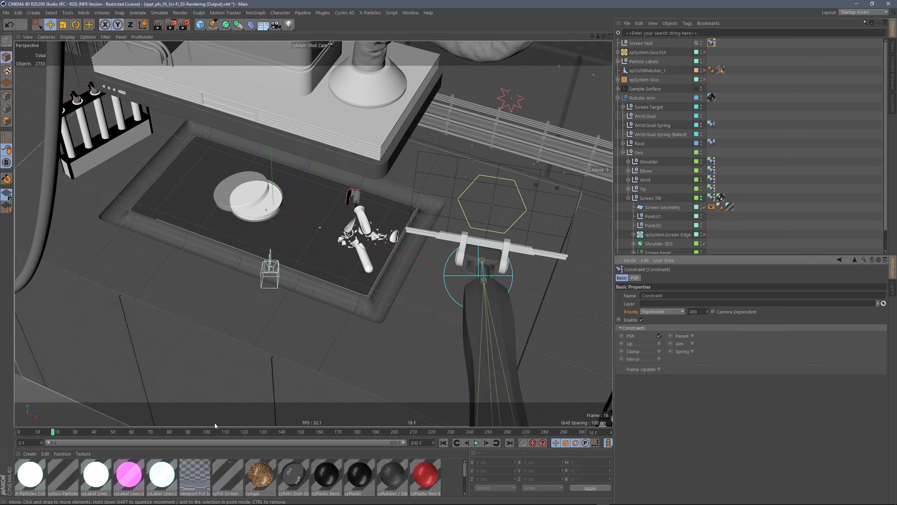
click(50, 433)
drag(50, 433, 33, 402)
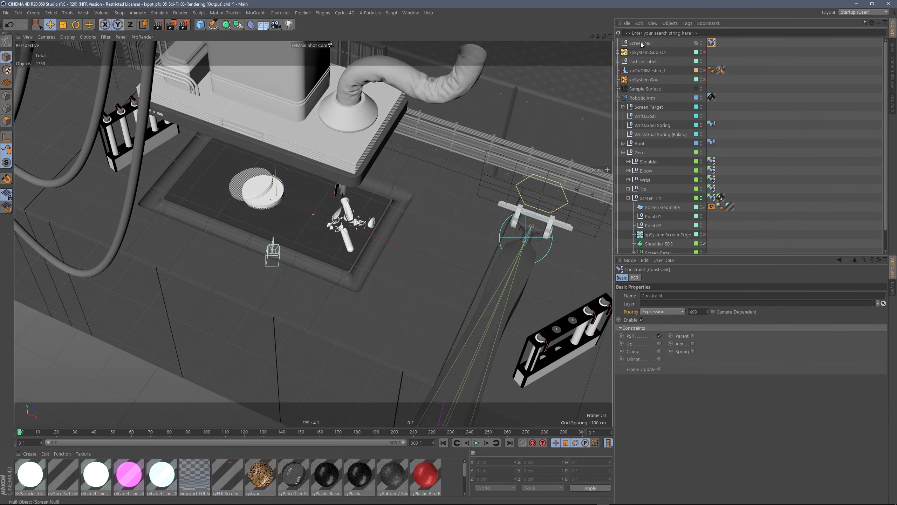
Open the Timeline as a floating window and add Screen Null to its Dope Sheet.
key(shift+F3)
drag(661, 40, 375, 103)
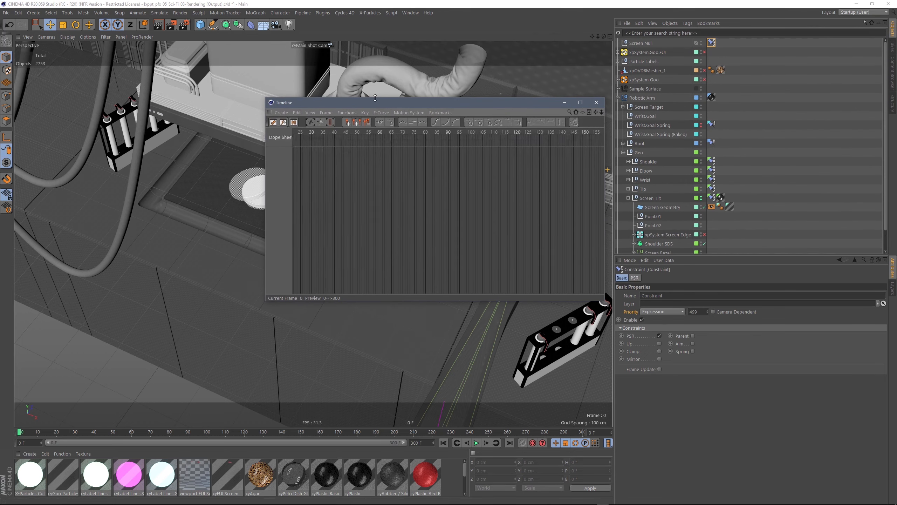
drag(544, 106, 544, 126)
click(640, 43)
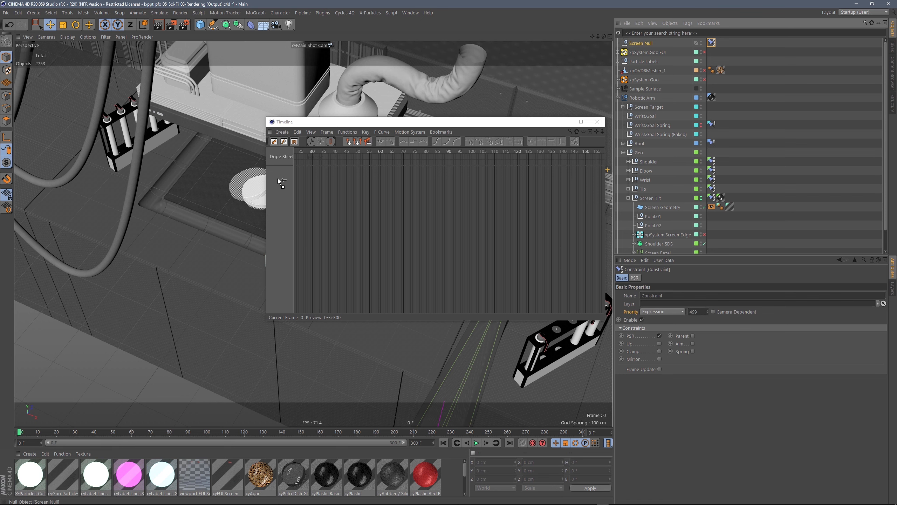
drag(278, 181, 279, 181)
click(294, 180)
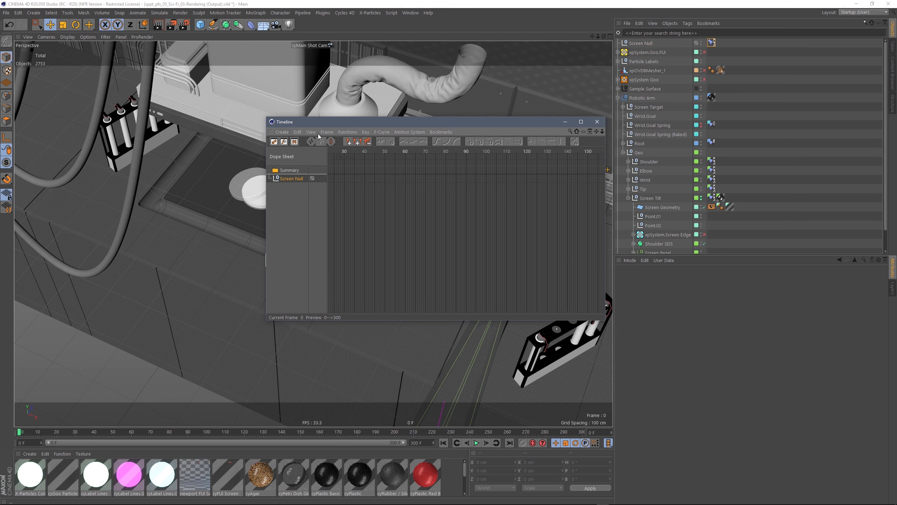
Bake Screen Null's position, rotation and animated parameters into a copy over frames 0 to 300, with Bake Expressions and Clean Tracks enabled.
click(343, 131)
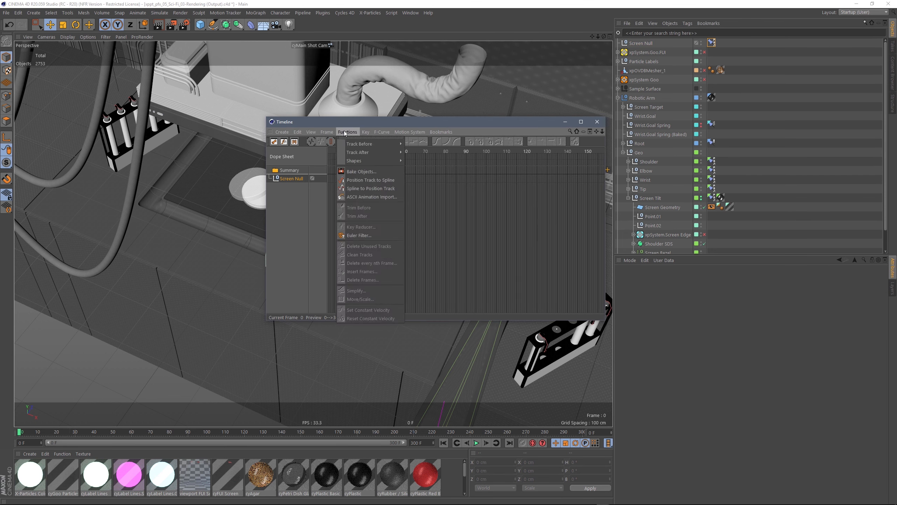
mouse_move(312, 132)
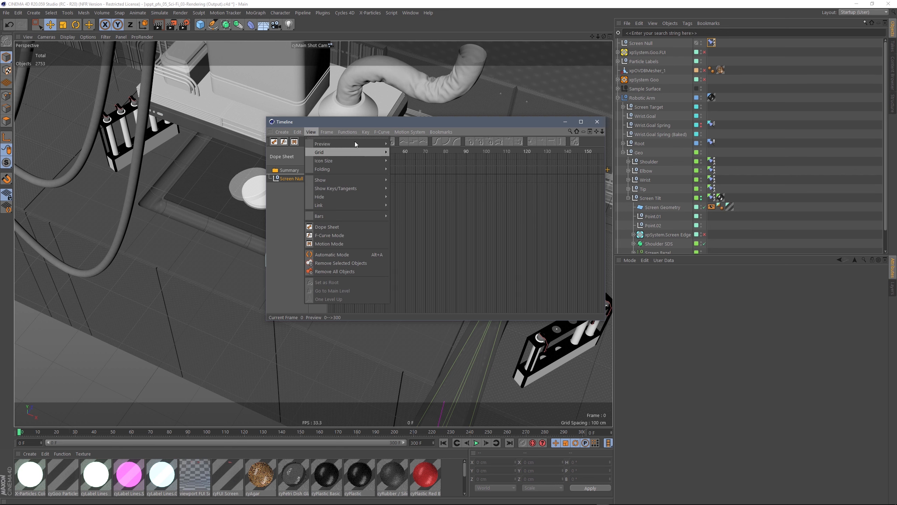
mouse_move(352, 132)
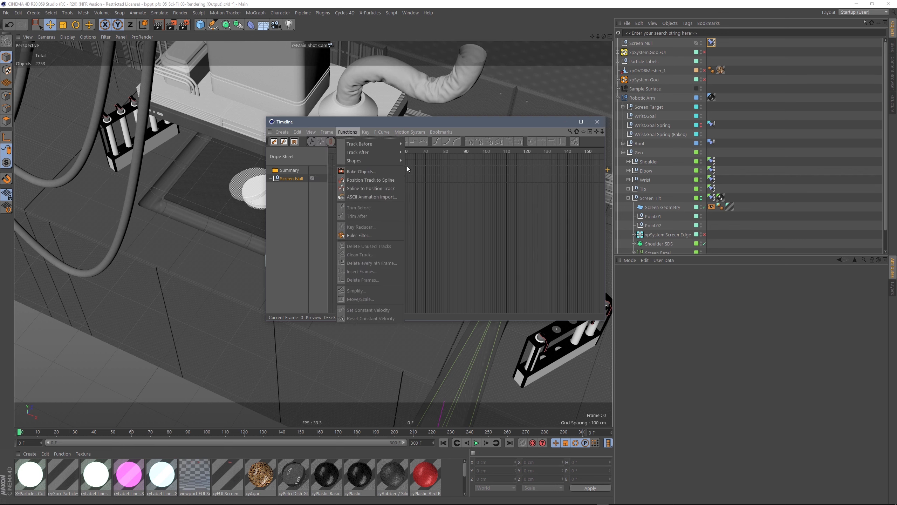
click(297, 181)
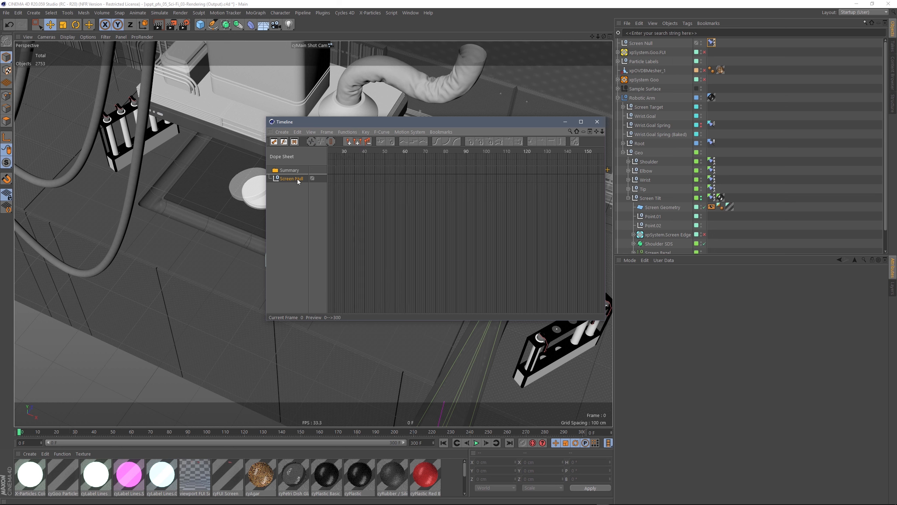
click(347, 133)
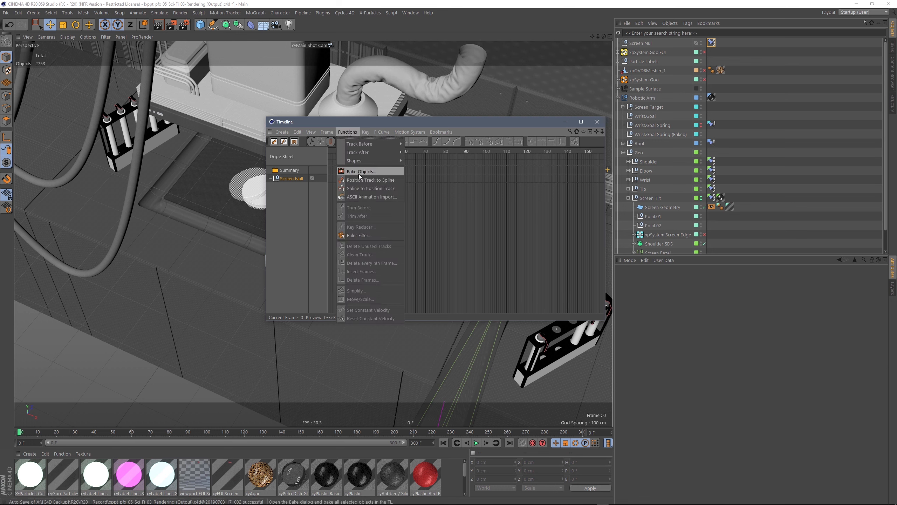
click(388, 173)
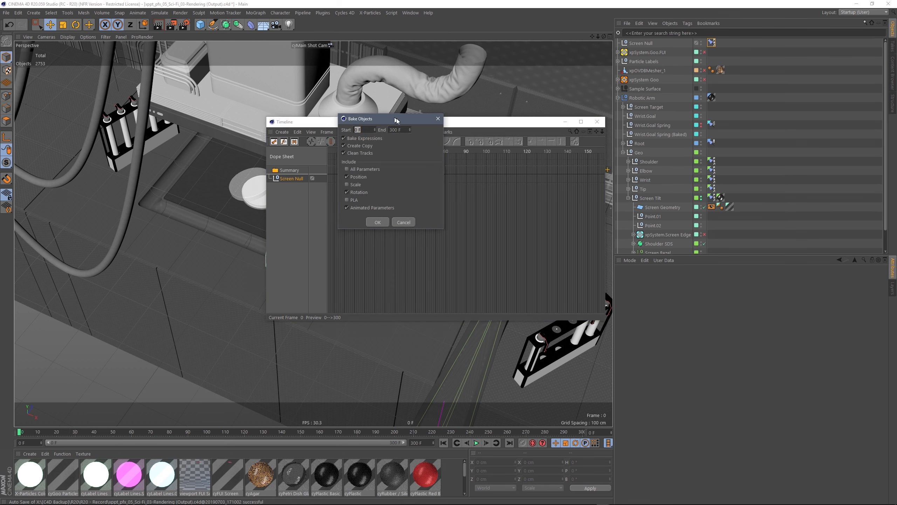
drag(396, 118, 537, 162)
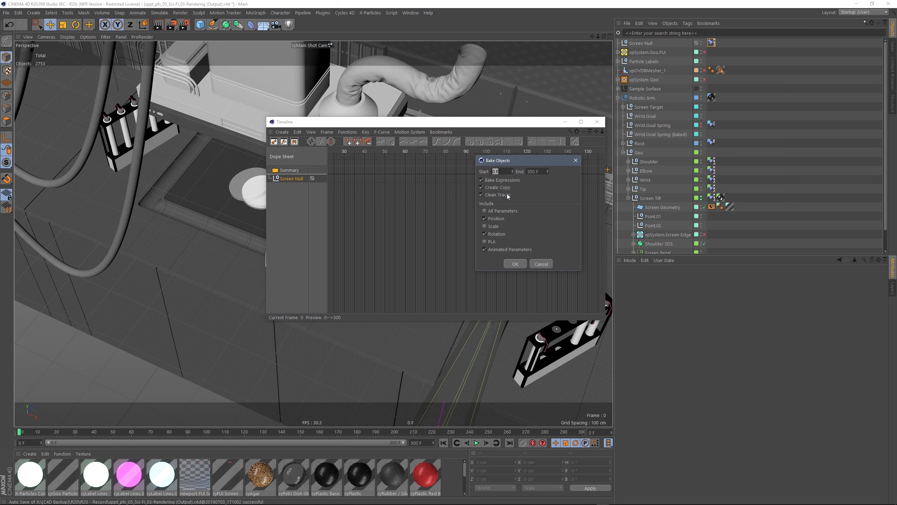
click(515, 263)
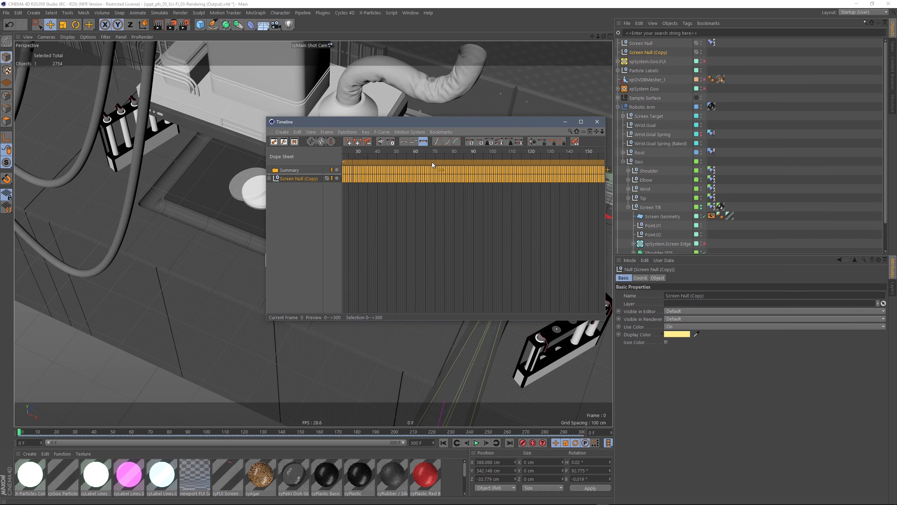
drag(419, 151, 387, 152)
click(597, 121)
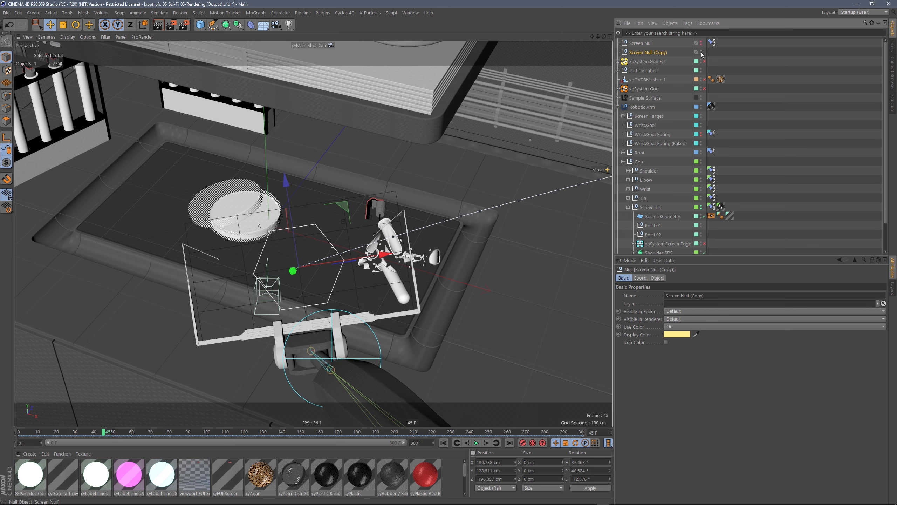
Rename the original constrained null as Screen Null PSR and its baked copy as Screen Null Baked.
double_click(656, 53)
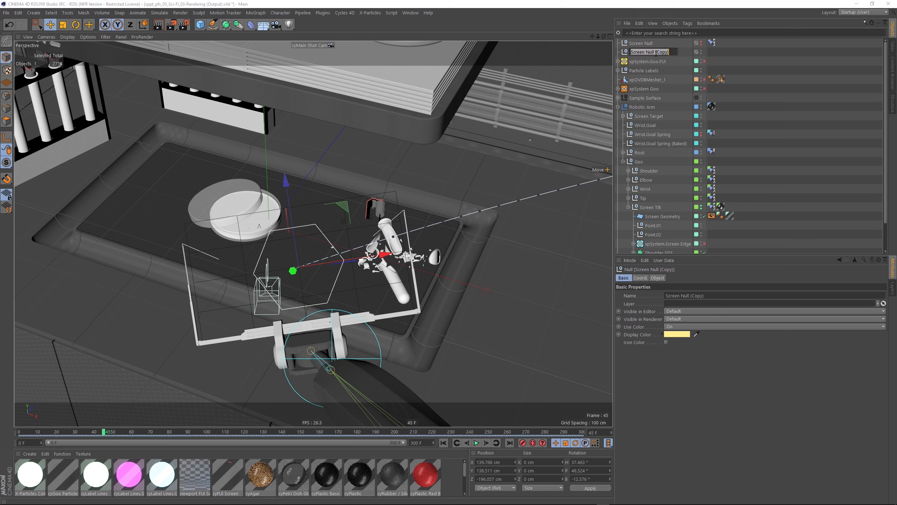
drag(655, 52, 688, 57)
key(BackSpace)
key(Return)
click(649, 46)
double_click(649, 44)
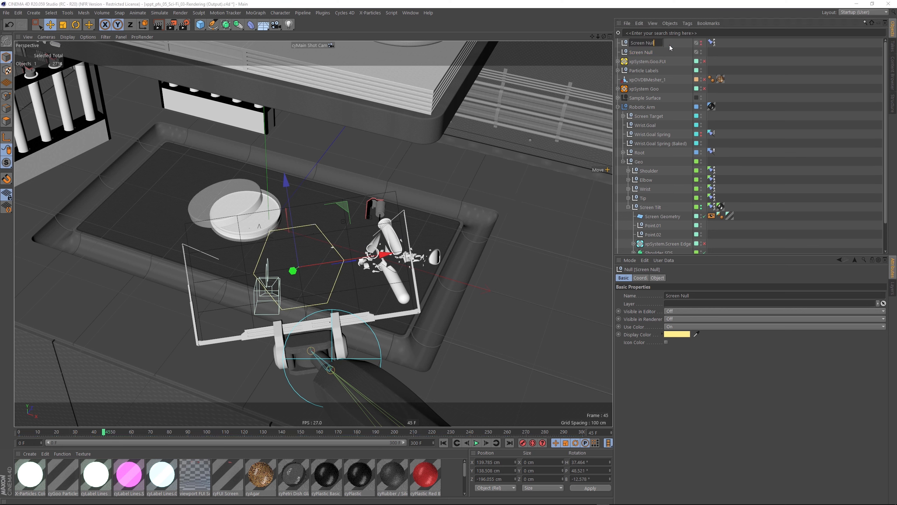
text(PSR)
key(Return)
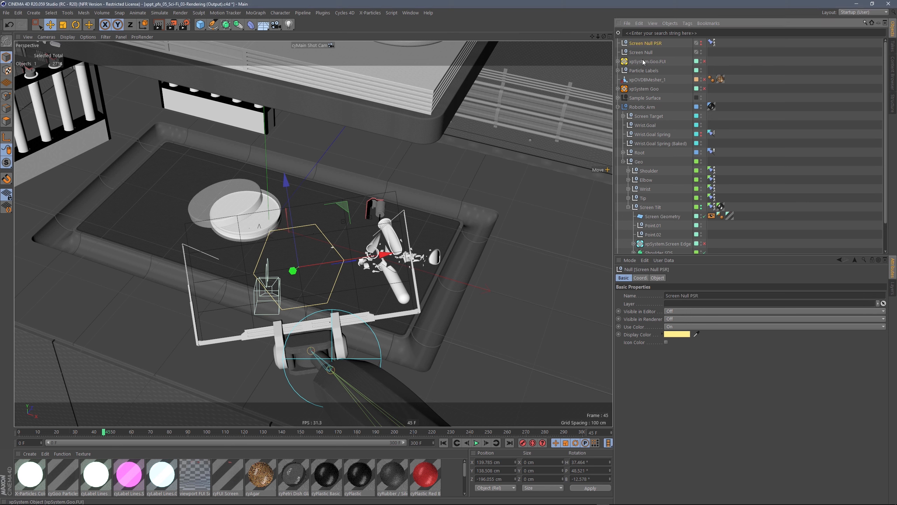
double_click(664, 53)
text(Baked)
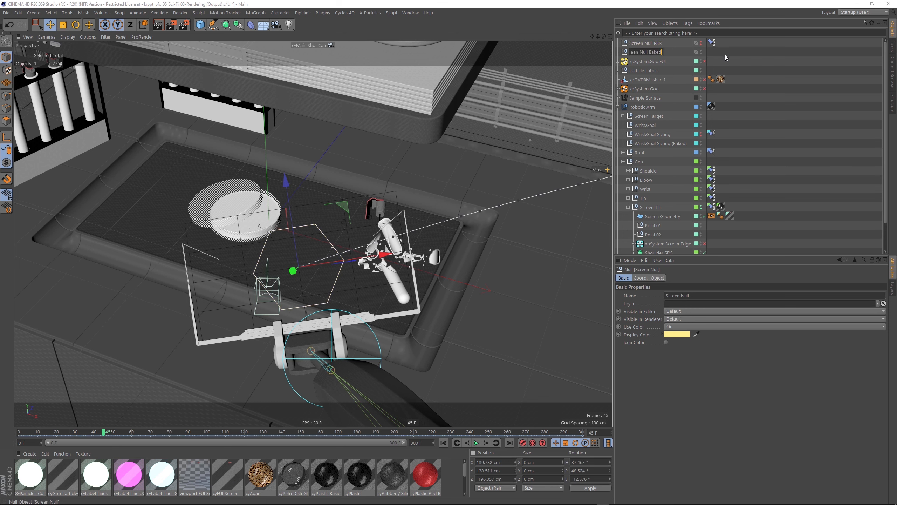
key(Return)
Return to frame 0, add an External Compositing tag to Screen Null Baked and show its tag properties.
drag(62, 433, 17, 440)
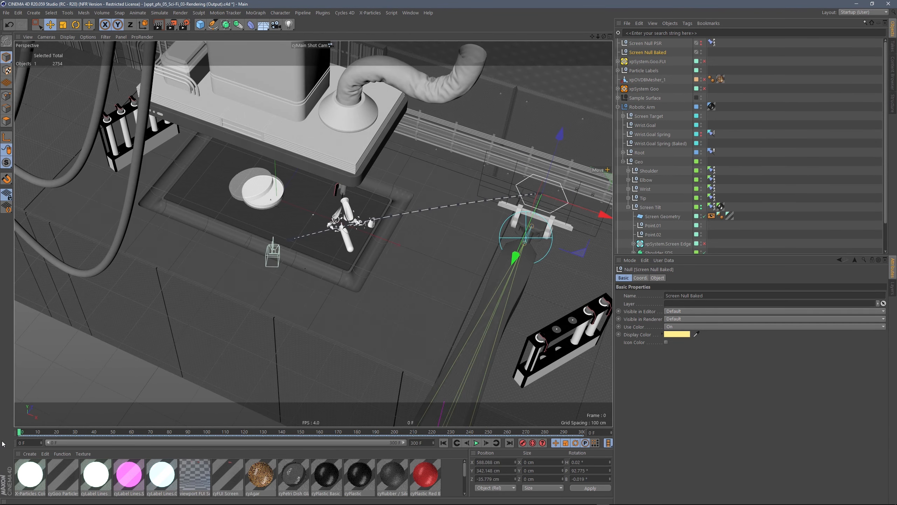
right_click(649, 50)
mouse_move(677, 56)
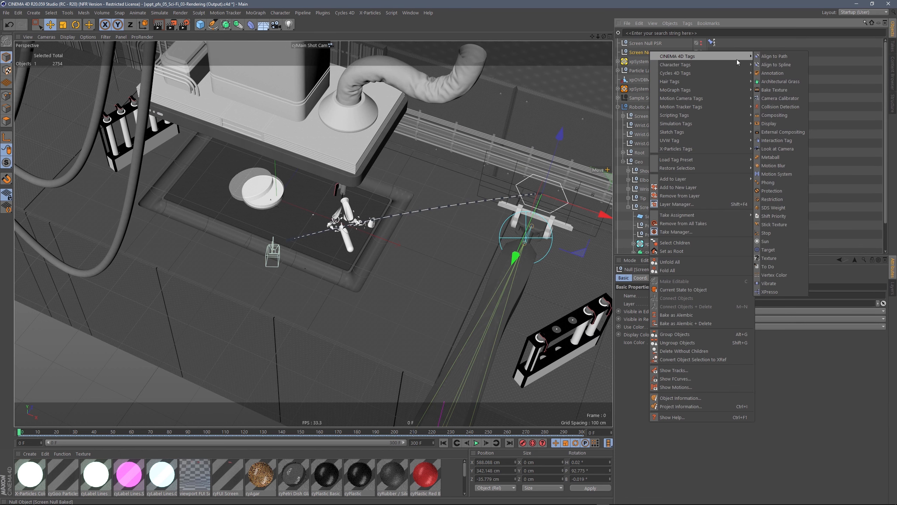
click(788, 132)
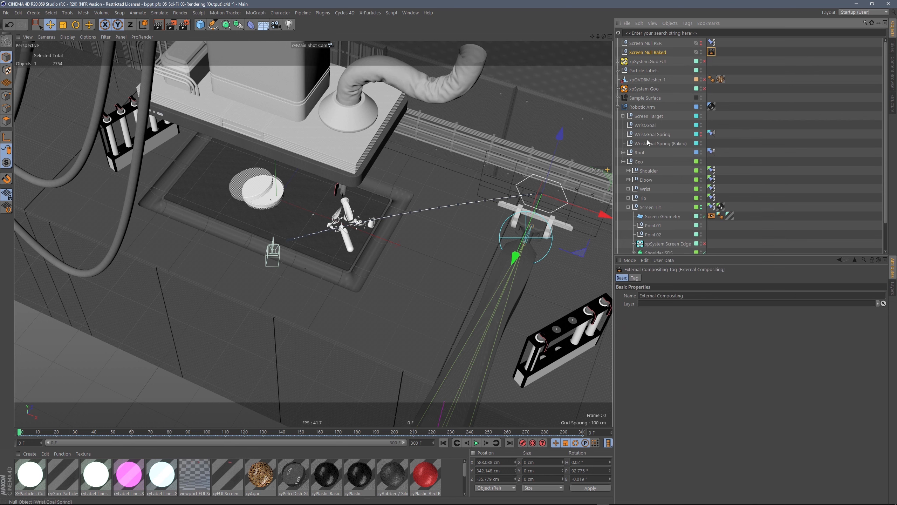
click(635, 278)
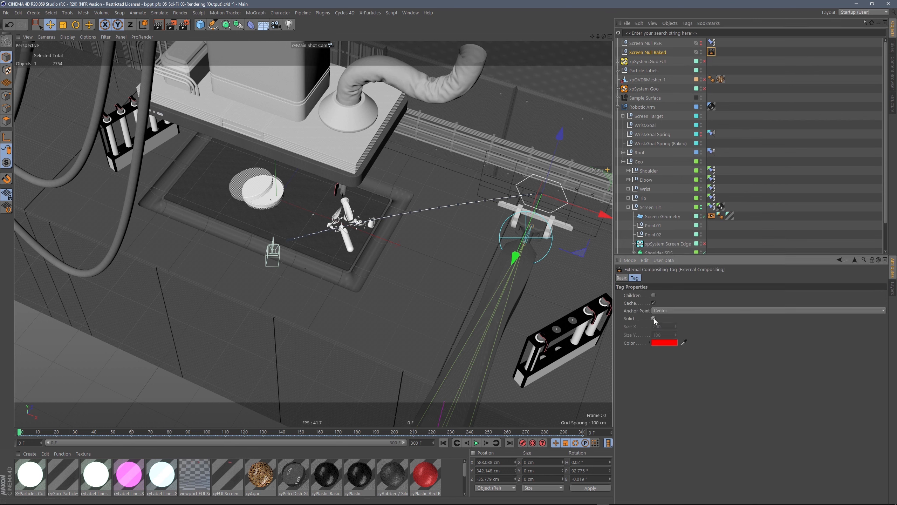
click(654, 319)
double_click(659, 326)
text(10)
Save the project file.
key(ctrl+s)
Collapse the Robotic Arm hierarchy and expand the Environment's Lights group, including both Alarm Pulse cloners.
click(624, 162)
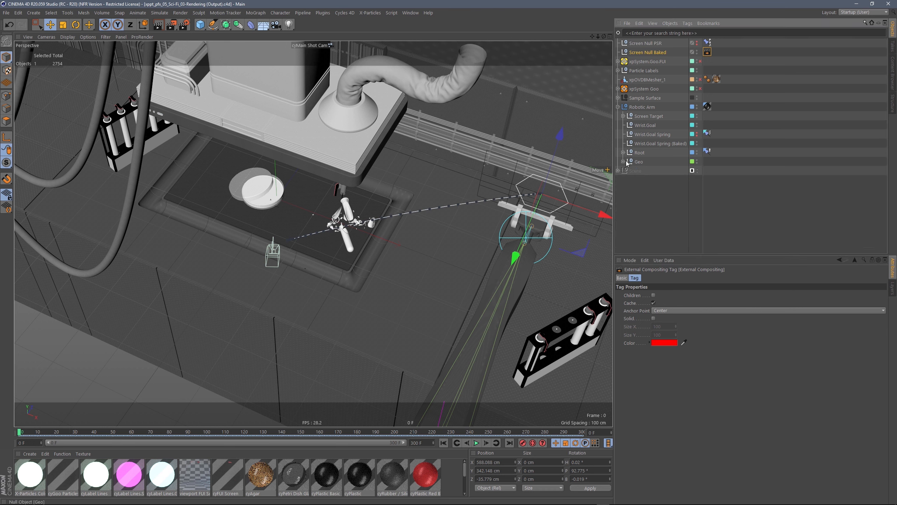
click(618, 107)
click(618, 116)
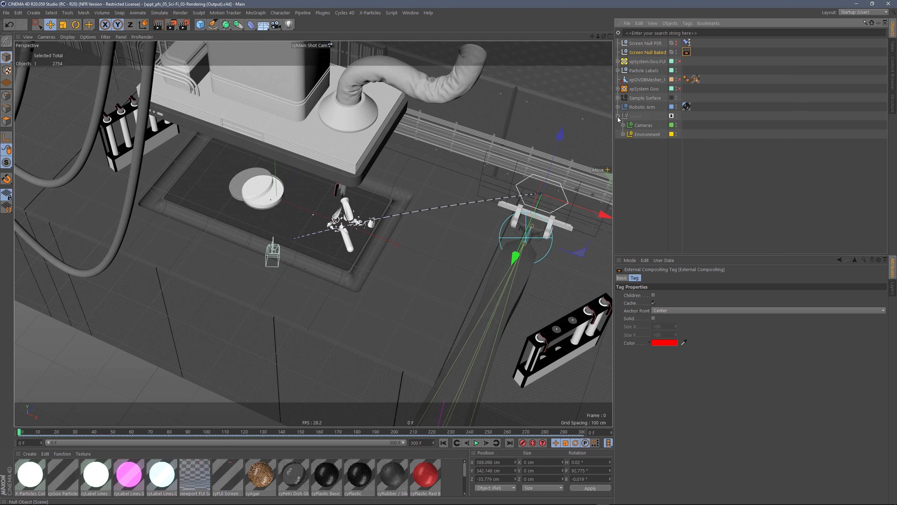
click(623, 134)
click(628, 144)
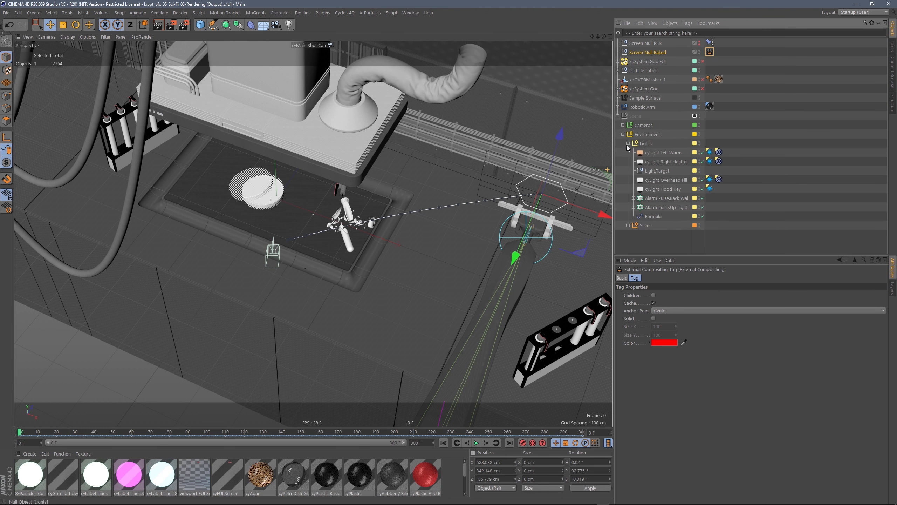
click(634, 207)
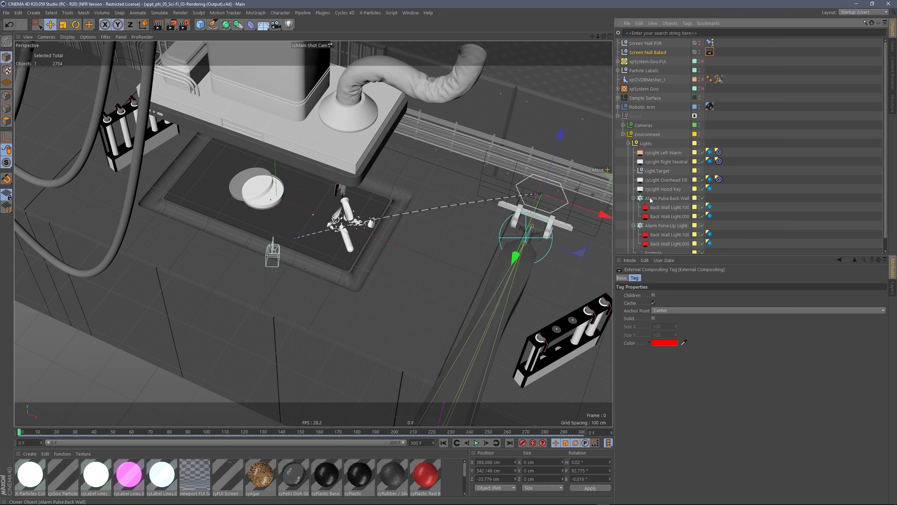
click(634, 199)
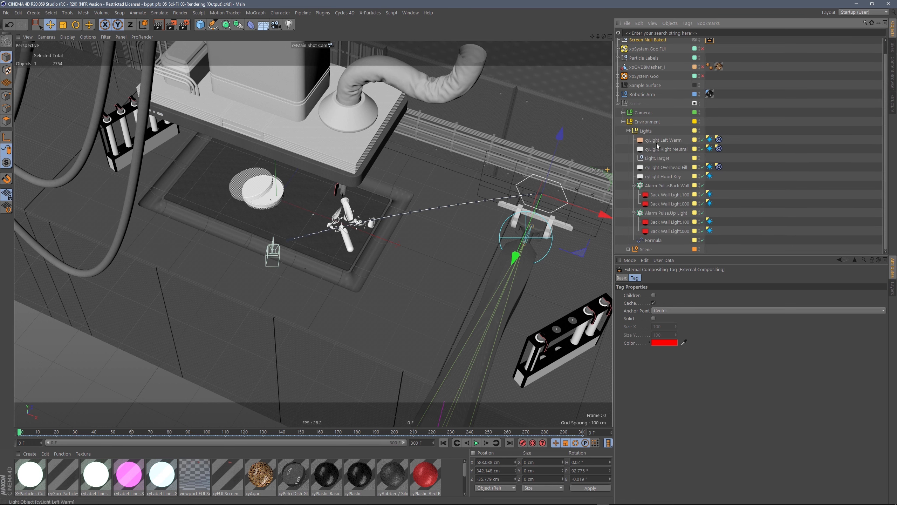
Check the Export to Compositing option on the Left Warm, Right Neutral and Overhead Fill lights together, and on cyLight Hood Key.
click(669, 142)
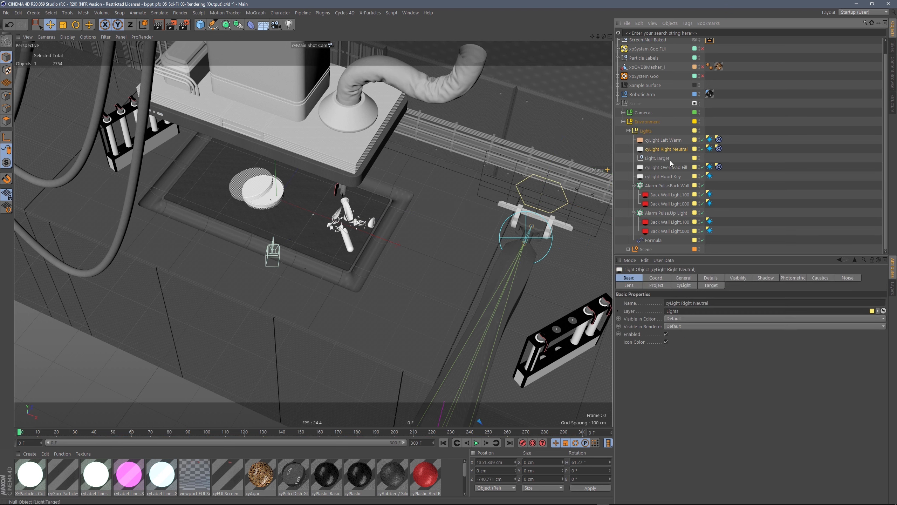
click(666, 177)
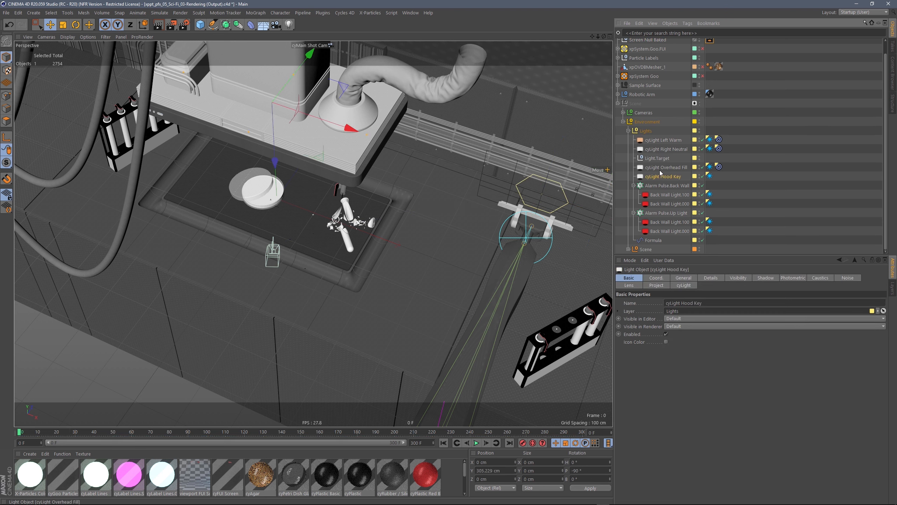
click(667, 167)
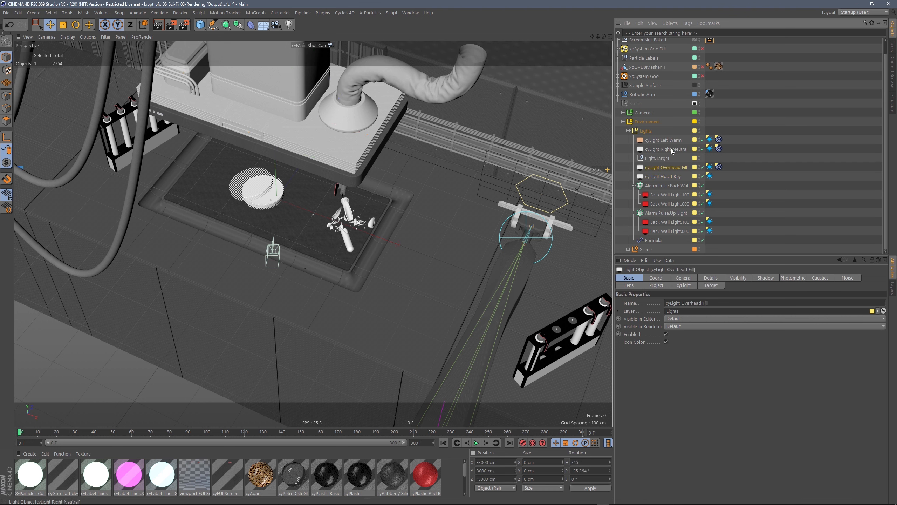
ctrl+click(671, 149)
ctrl+click(673, 140)
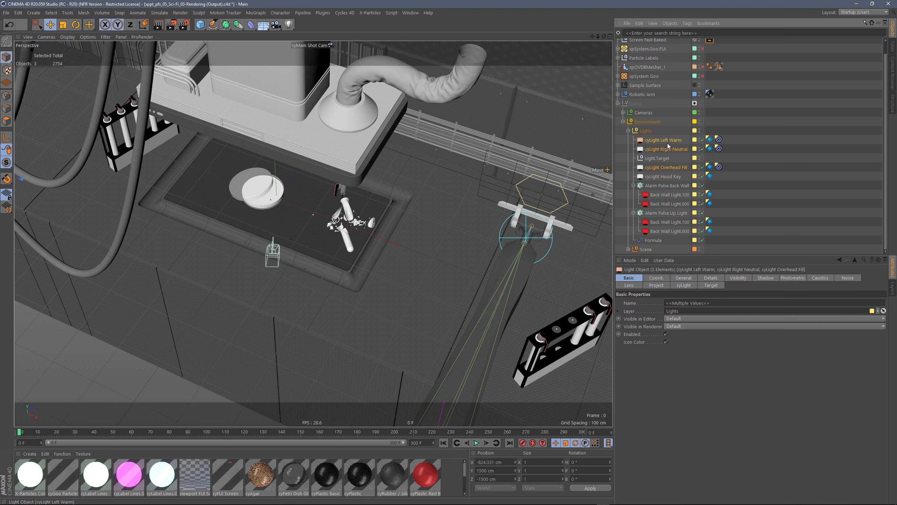
click(690, 279)
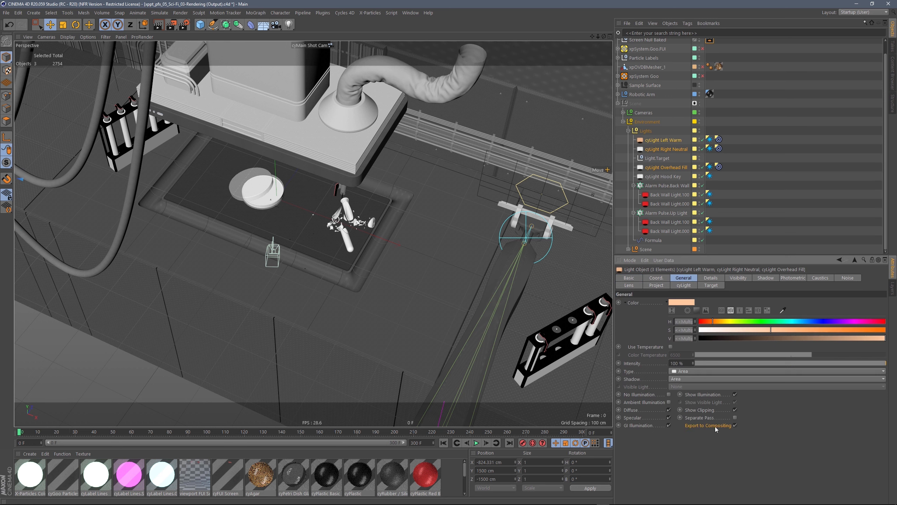
click(664, 177)
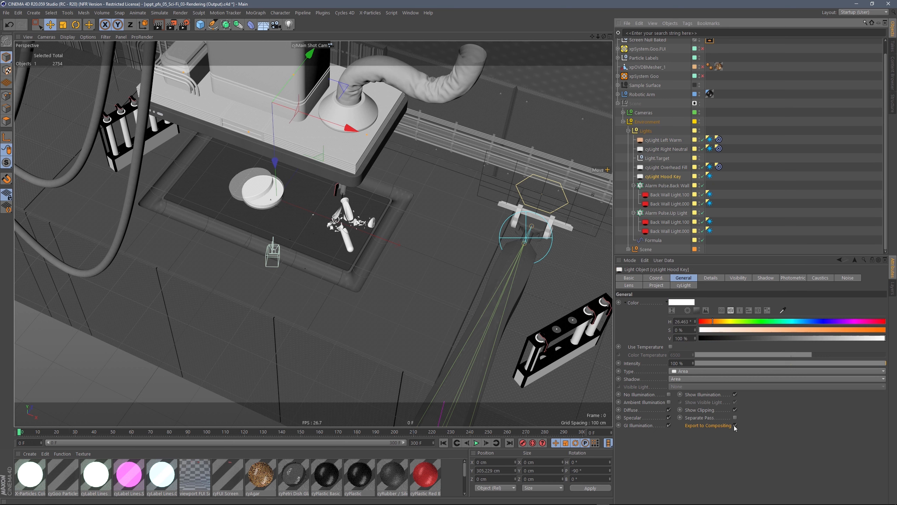
Disable Export to Compositing on all four red Back Wall Light objects inside the two Alarm Pulse cloners.
click(668, 196)
ctrl+click(673, 204)
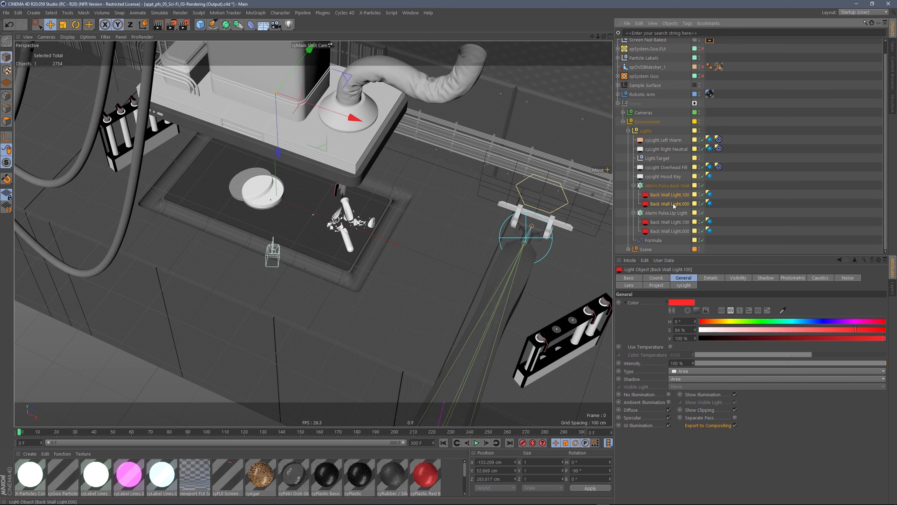
ctrl+click(674, 222)
ctrl+click(675, 231)
click(736, 425)
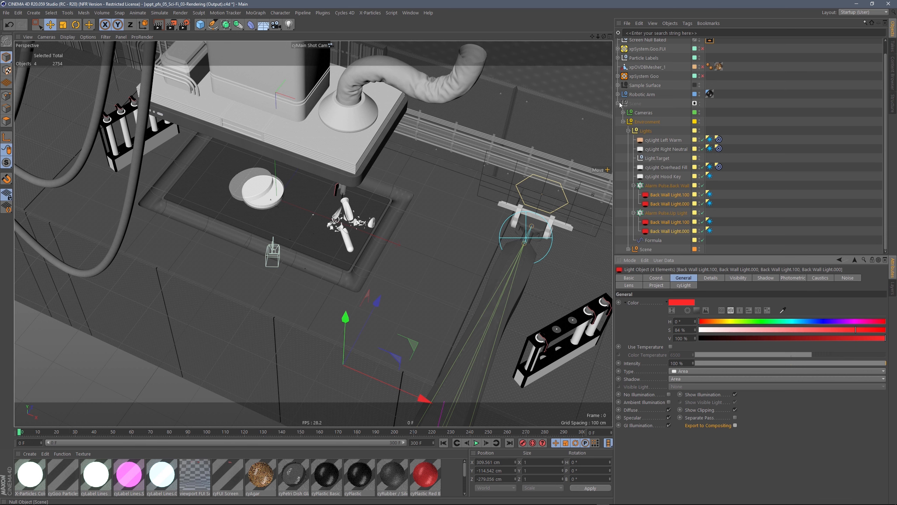
Collapse the Environment group, disable Export to Compositing on cyEditor Cam and check the same option on cyMain Shot Cam.
click(623, 122)
click(623, 125)
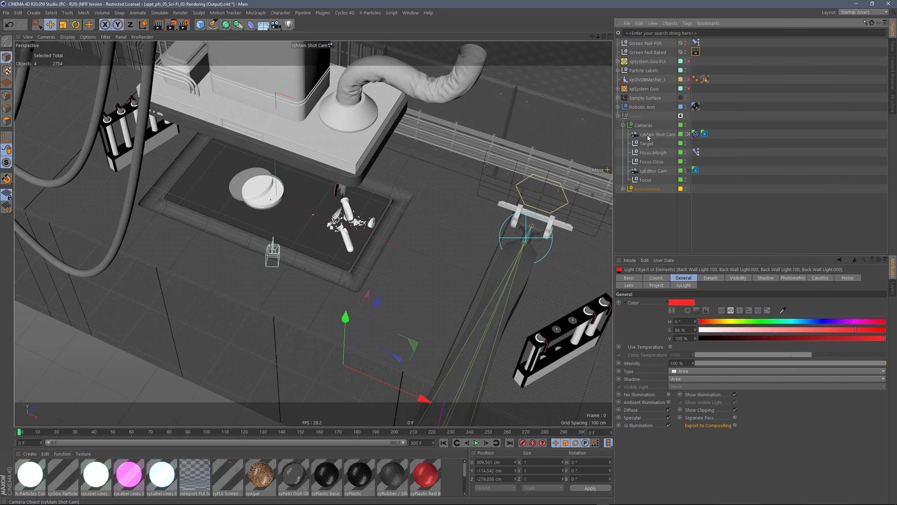
click(654, 171)
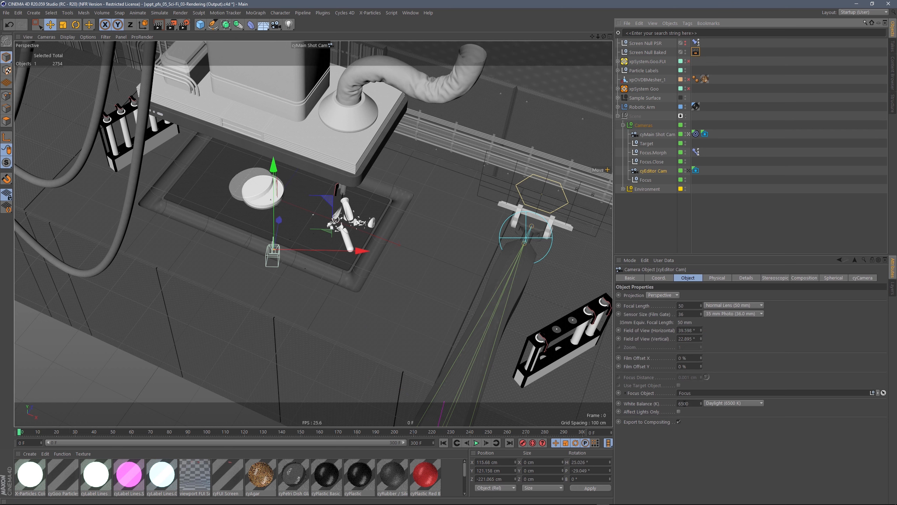
click(679, 422)
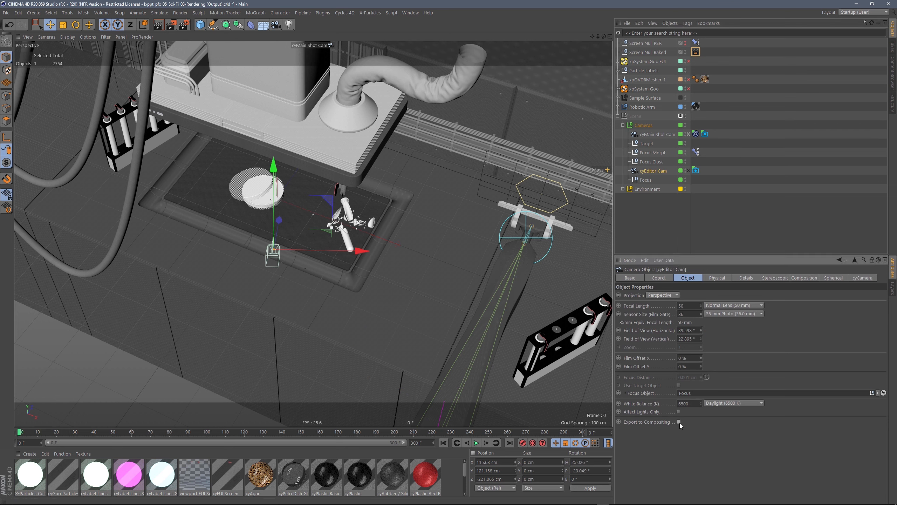
click(658, 134)
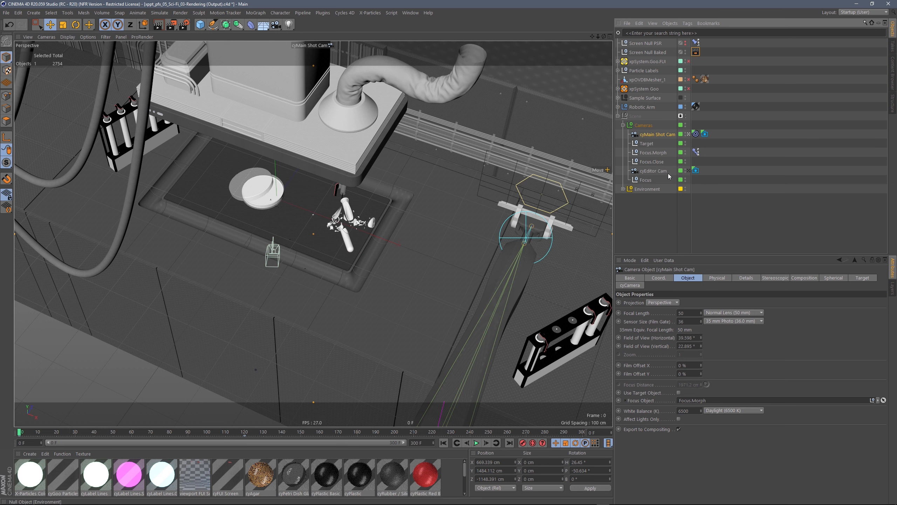
click(731, 188)
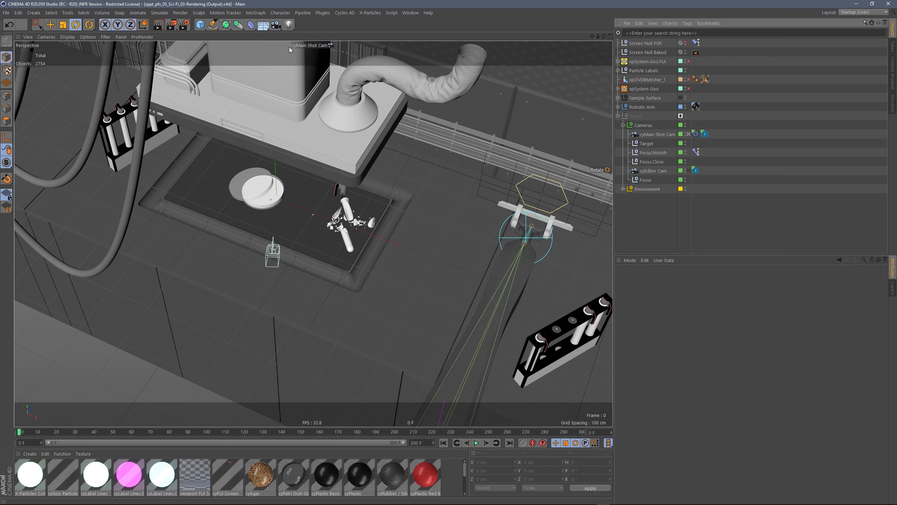
Add a new null as a child of Screen Null Baked and reset its PSR to match the parent.
click(646, 53)
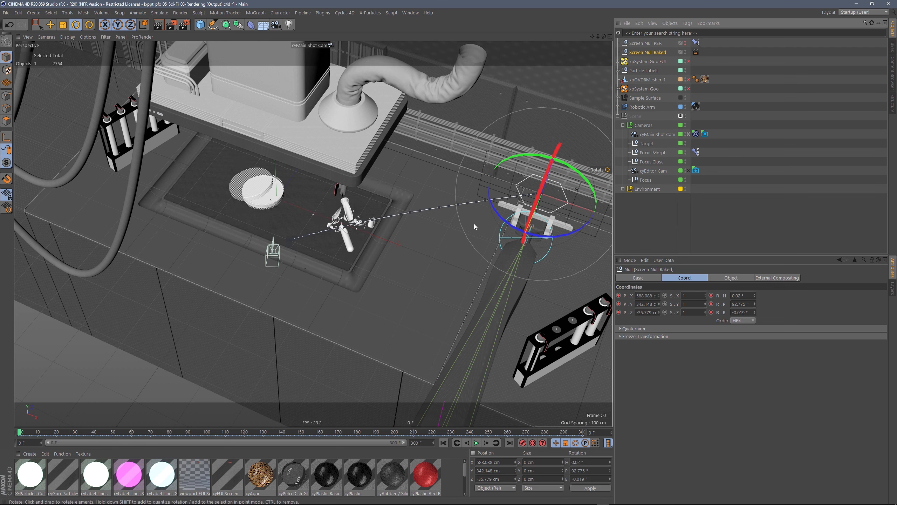
click(50, 24)
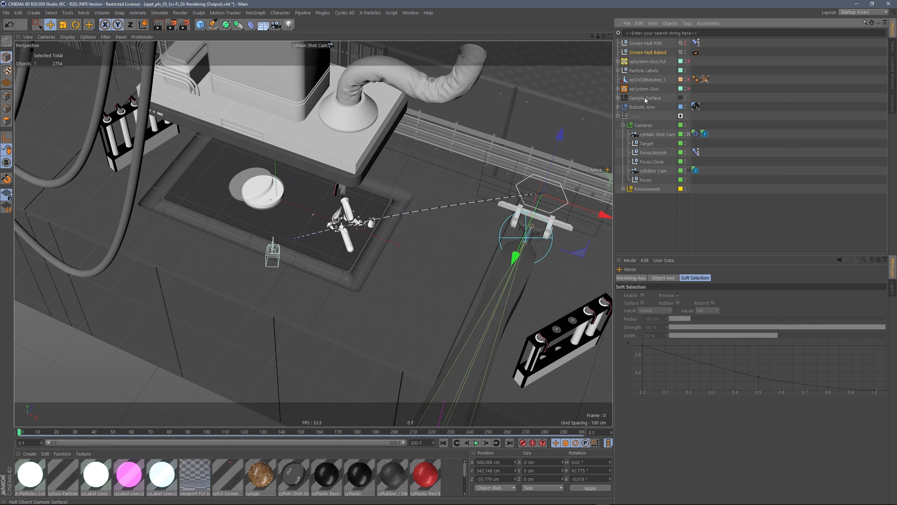
click(205, 28)
click(229, 35)
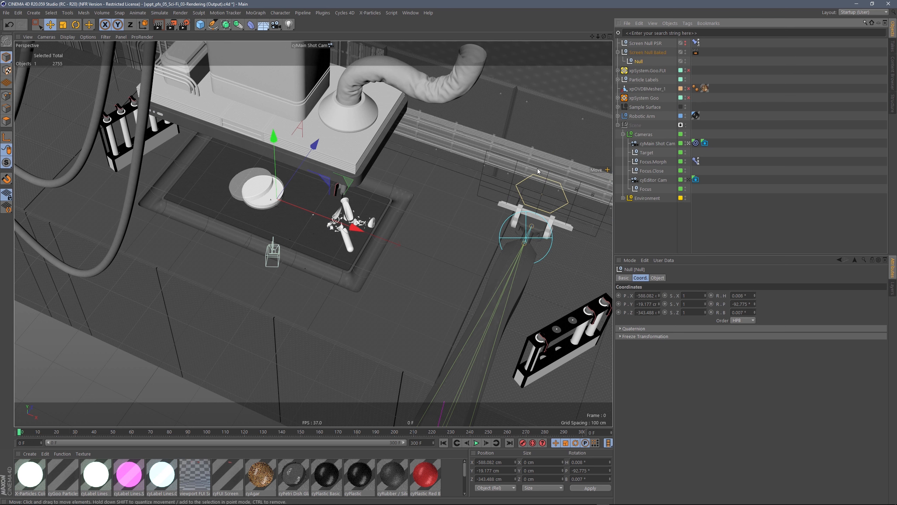
key(shift+c)
text(res)
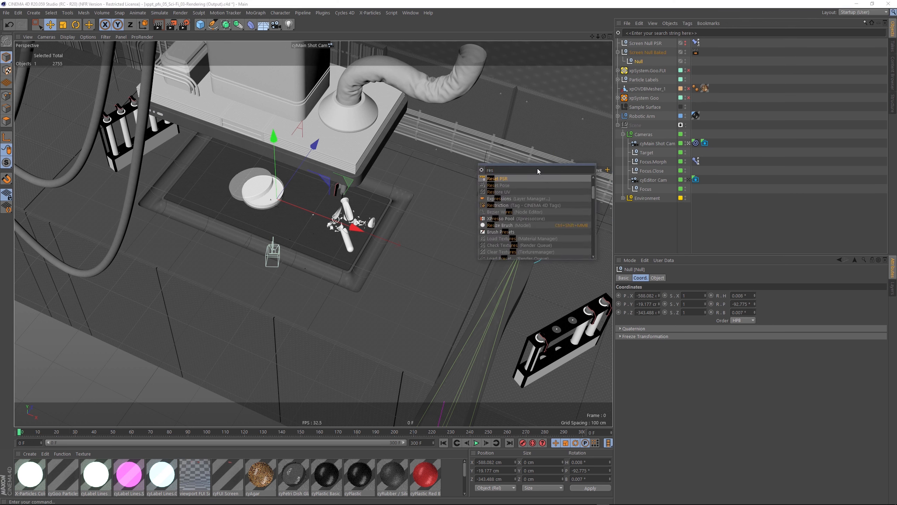
key(Return)
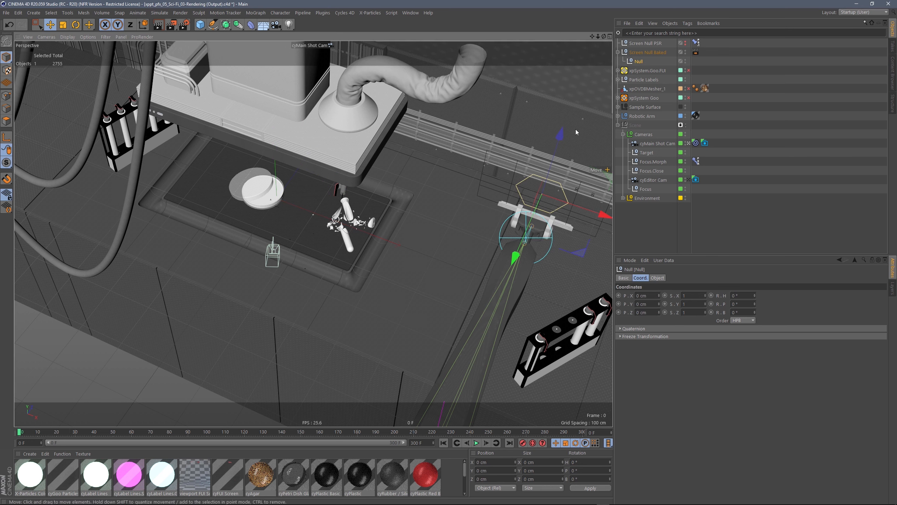
Rename the child null Screen Null and move the External Compositing tag onto it from Screen Null Baked.
double_click(644, 61)
text(Scree)
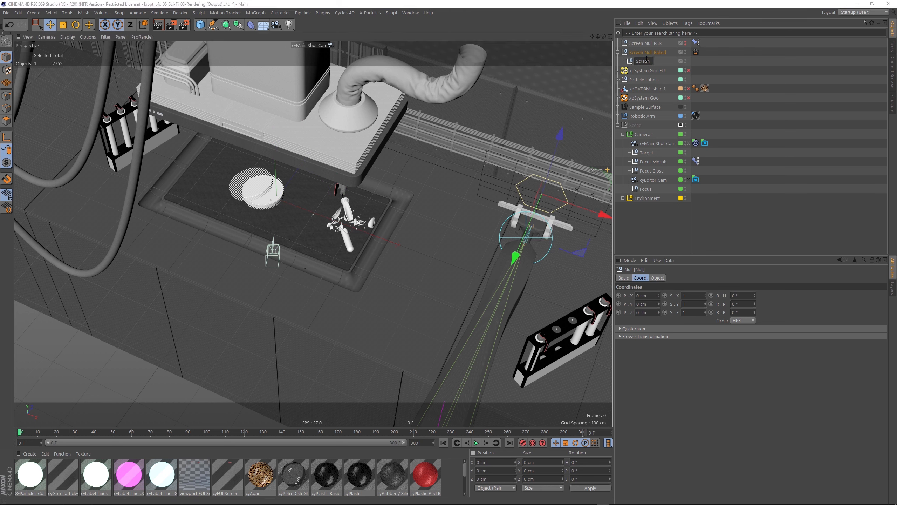
text(n Null)
key(Return)
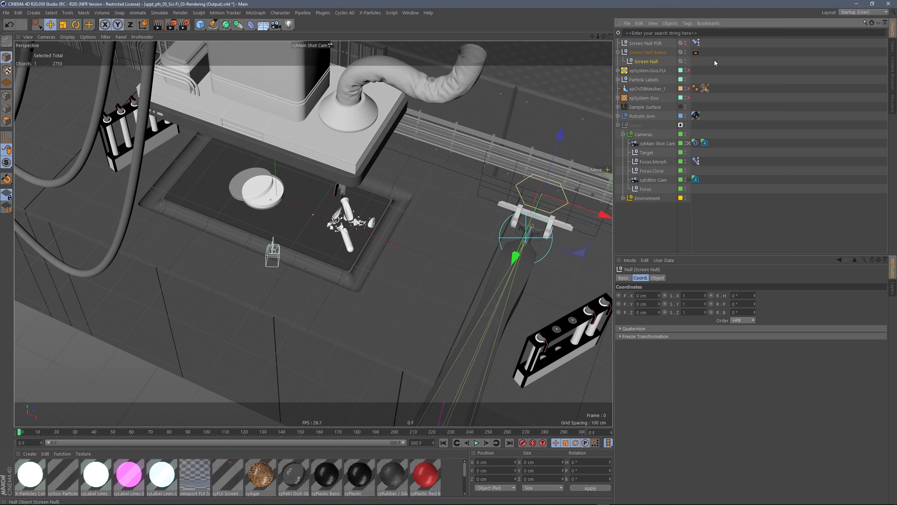
drag(696, 53, 697, 61)
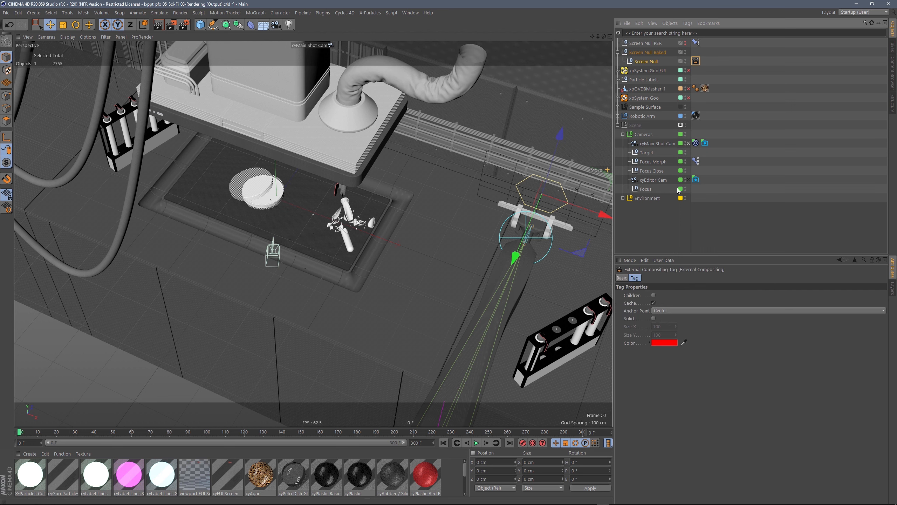
Rotate Screen Null to a pitch of -90° and leave it selected with the Move tool active.
click(654, 59)
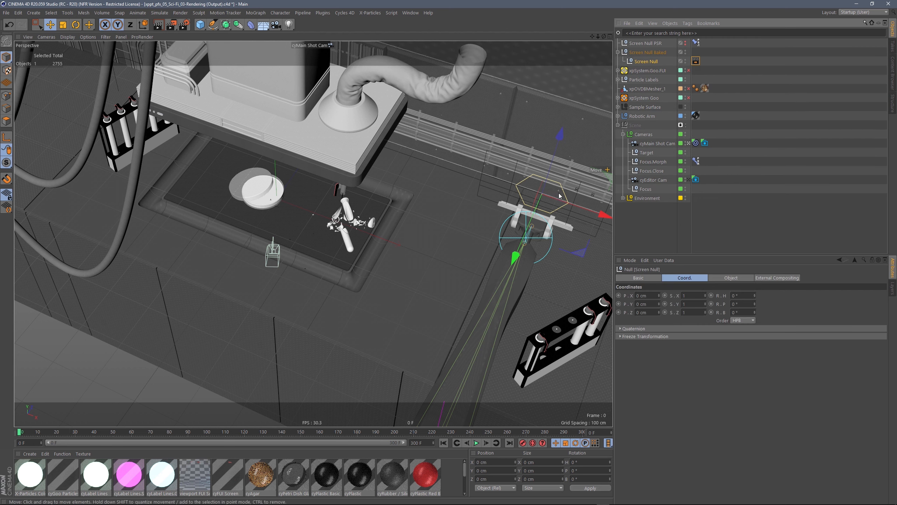
key(r)
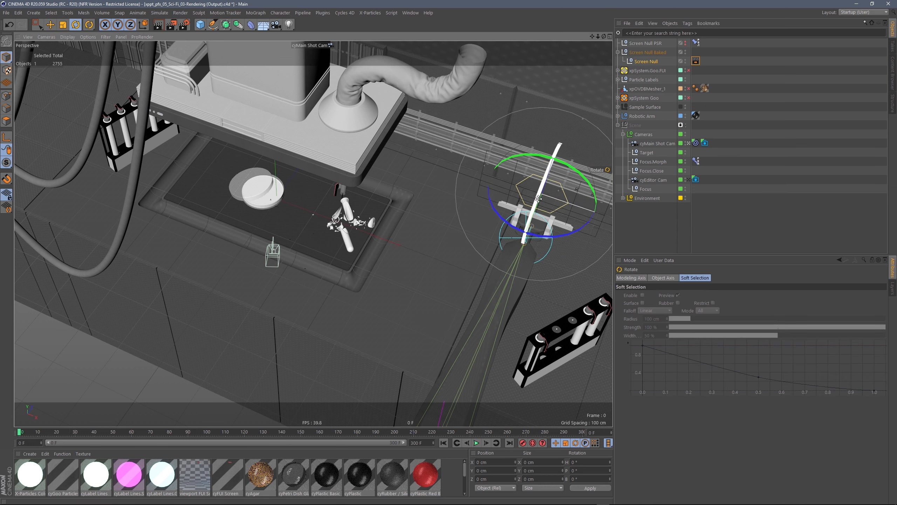
drag(539, 199, 581, 131)
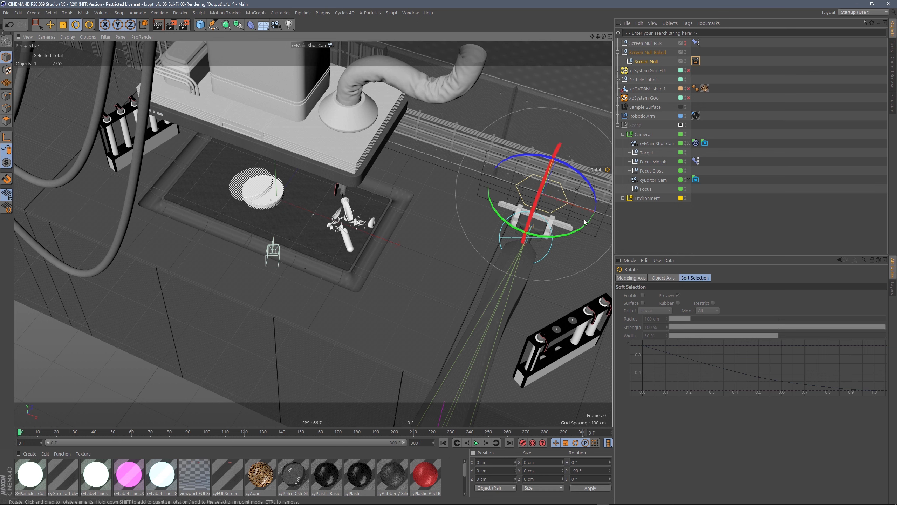
click(769, 160)
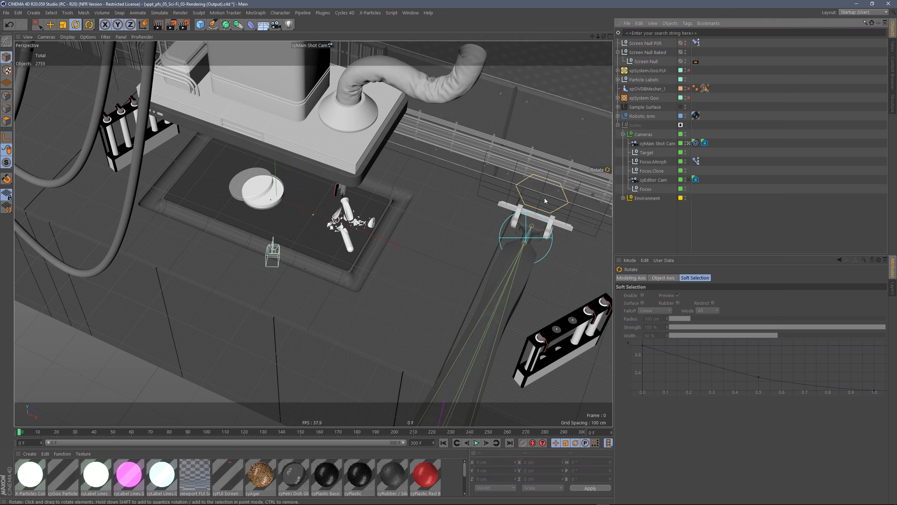
click(647, 60)
key(e)
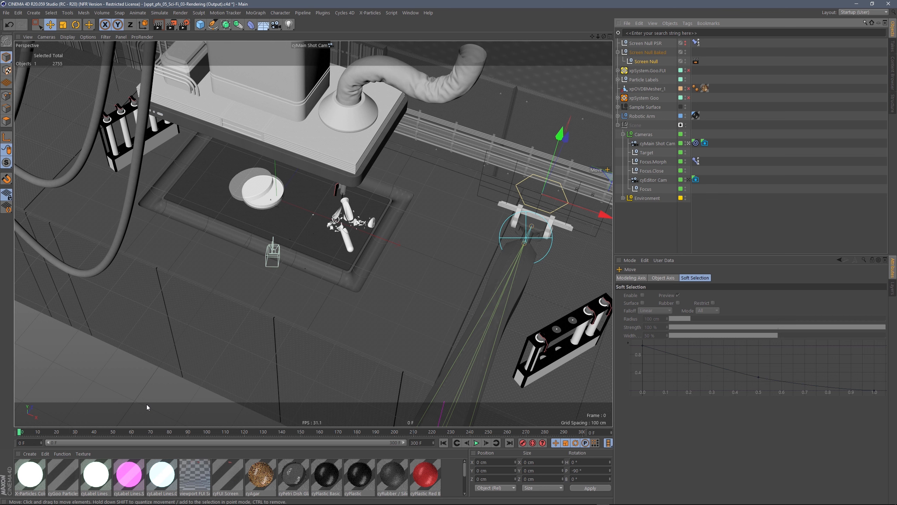
Review the output range and save path in the render settings and enable Include 3D Data for the After Effects compositing project file.
click(186, 25)
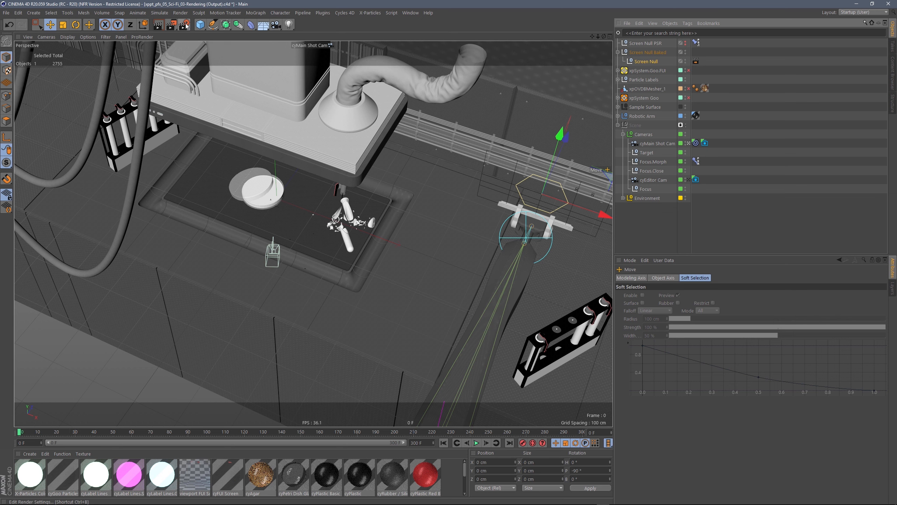
drag(340, 18, 437, 77)
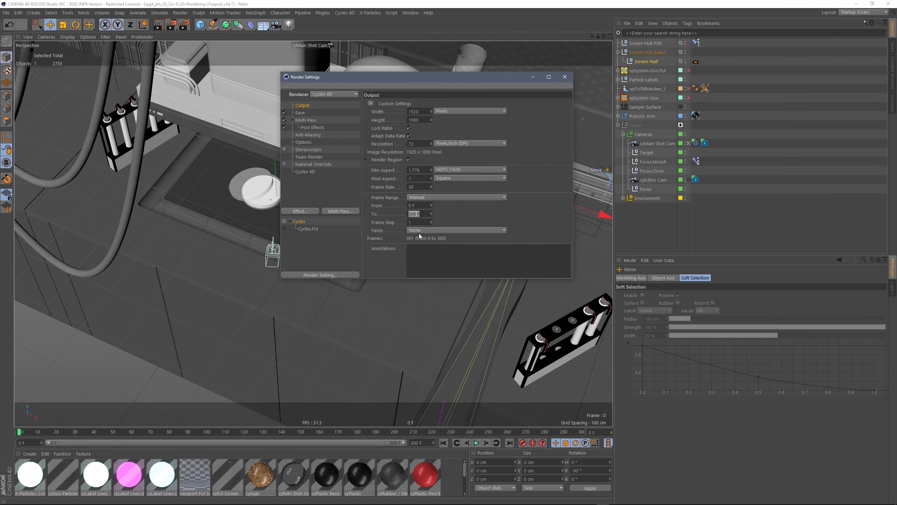
click(301, 113)
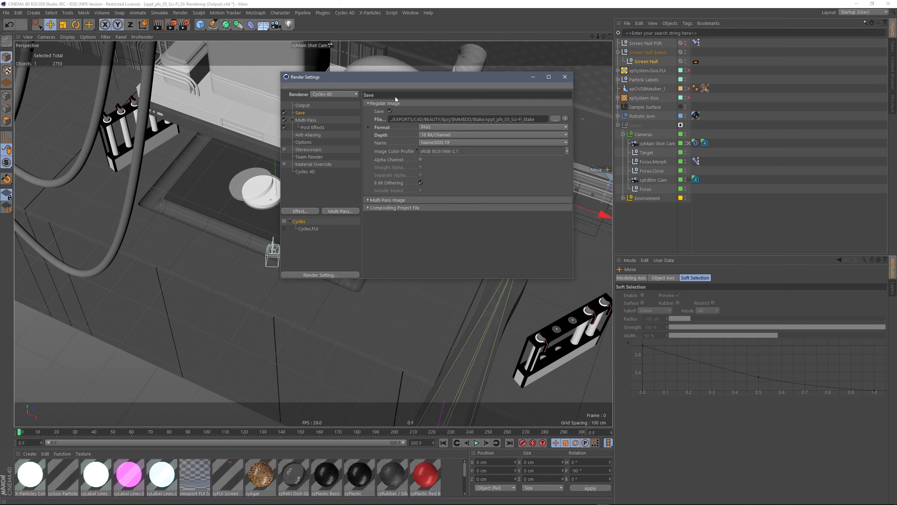
click(404, 208)
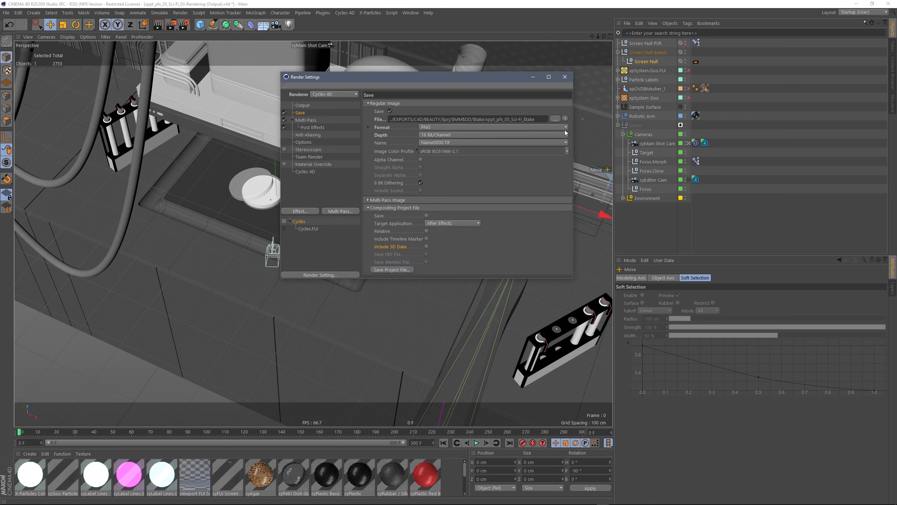
drag(536, 119, 369, 146)
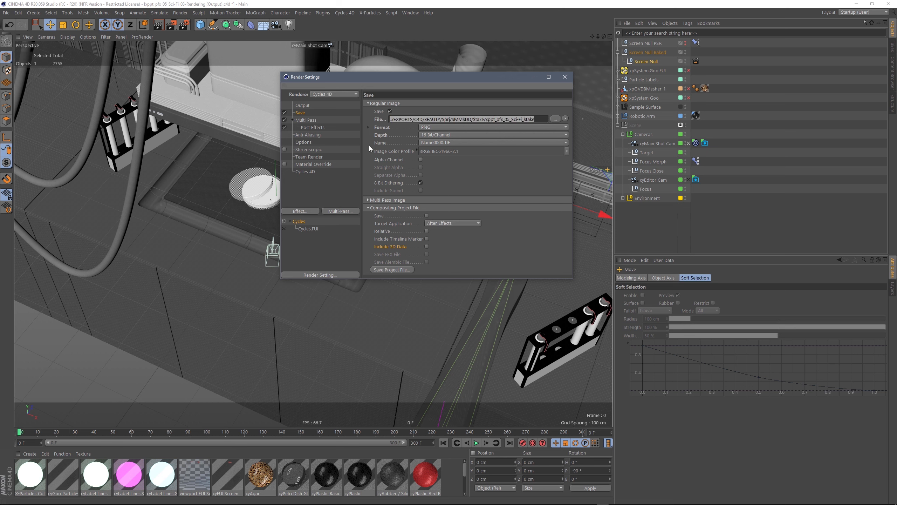
click(465, 174)
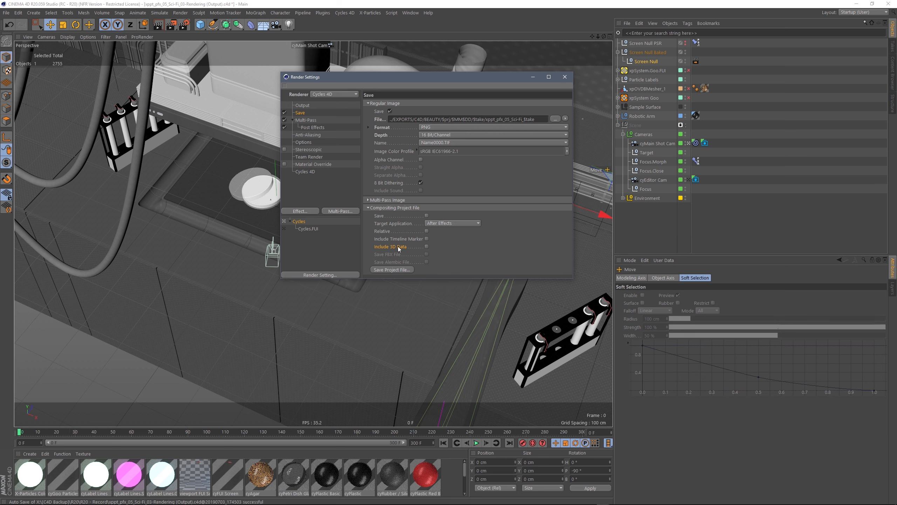
click(426, 246)
Save the compositing project as xppt_pfx_05_Sci-Fi_03-Rendering (Output).aec in EXPORTS/C4D/AECs, deleting the existing file of that name first.
click(386, 270)
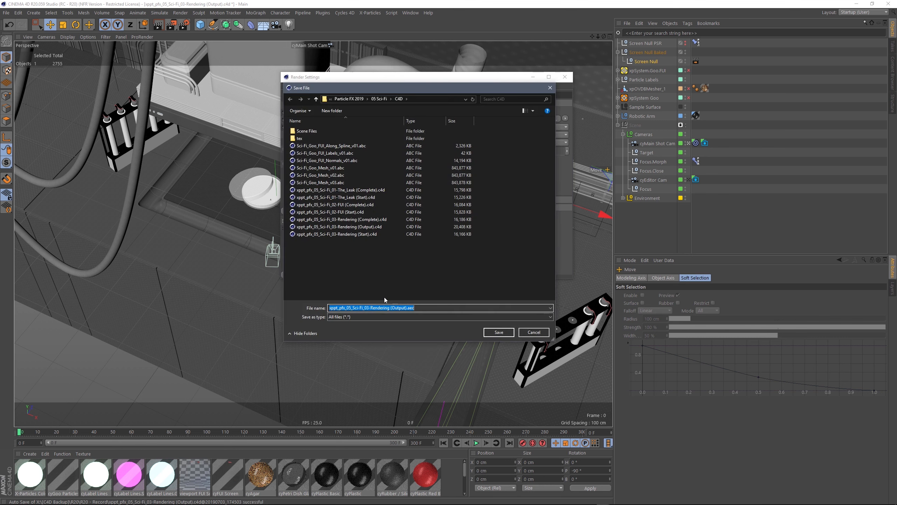
click(376, 100)
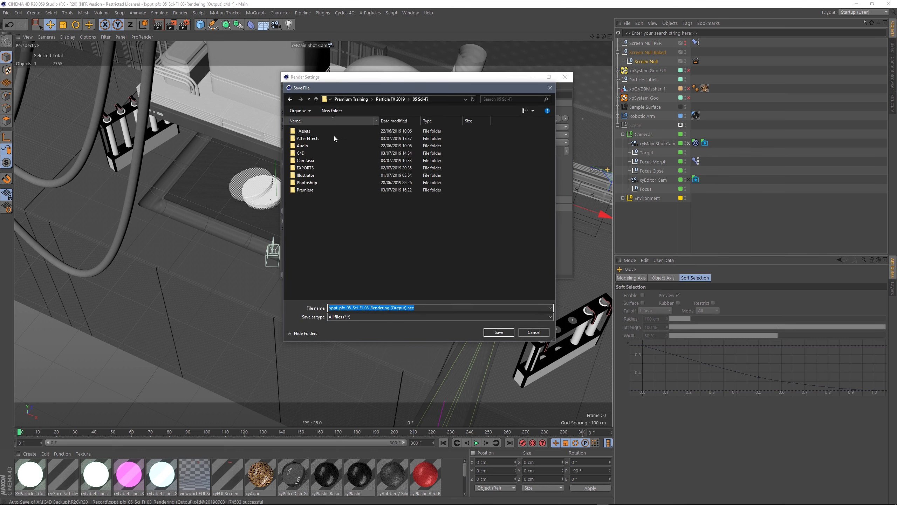
double_click(315, 161)
double_click(314, 138)
double_click(317, 131)
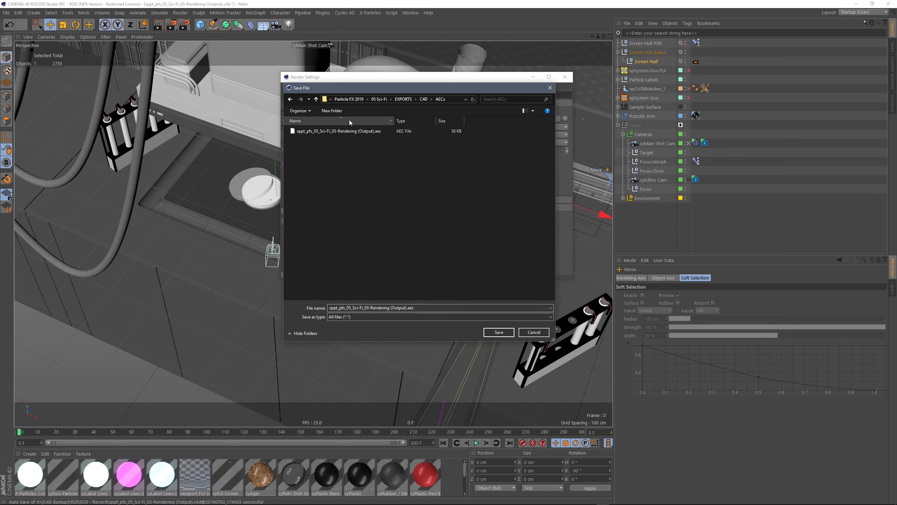
key(Delete)
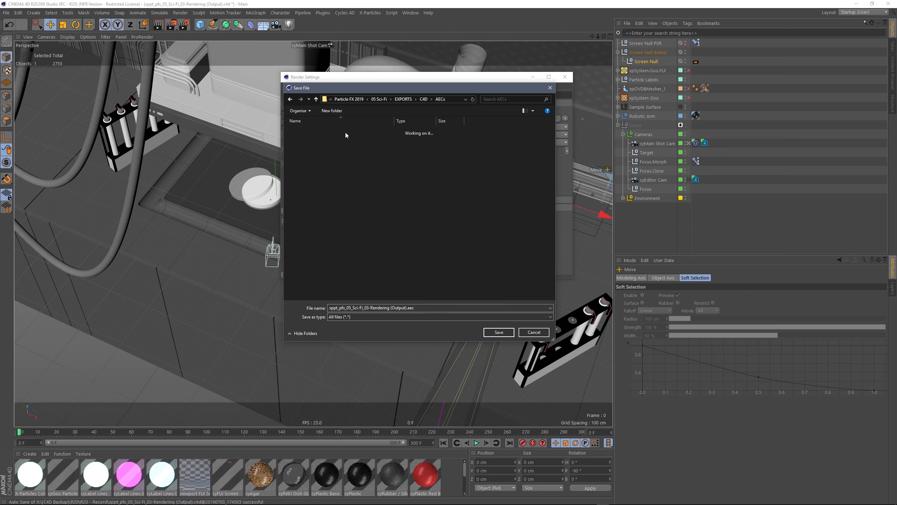
click(497, 334)
click(475, 256)
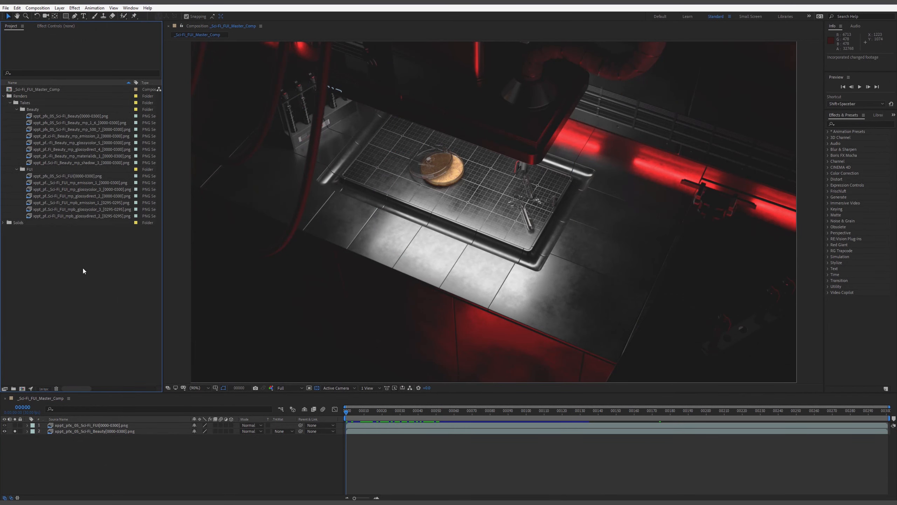
In After Effects, import xppt_pfx_05_Sci-Fi_03-Rendering (Output).aec, expand the imported Main and Special Passes folders and select Special Passes.
double_click(82, 270)
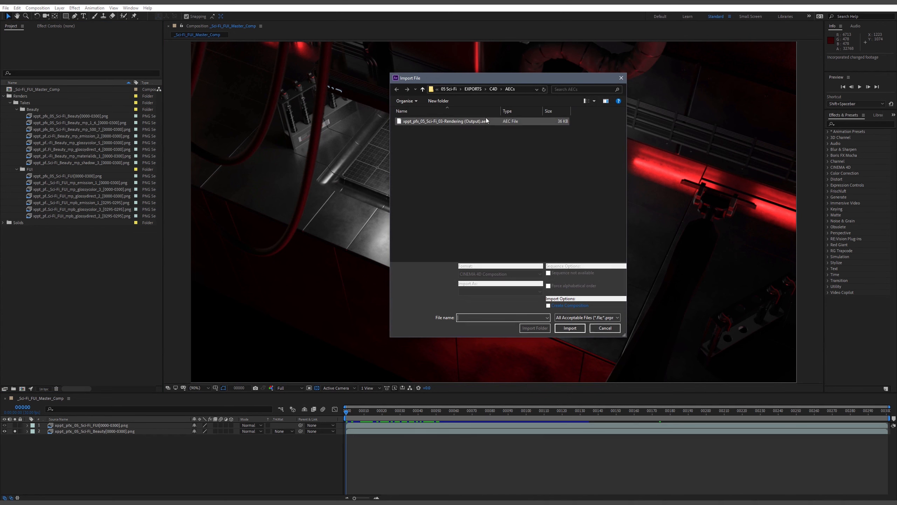
double_click(466, 121)
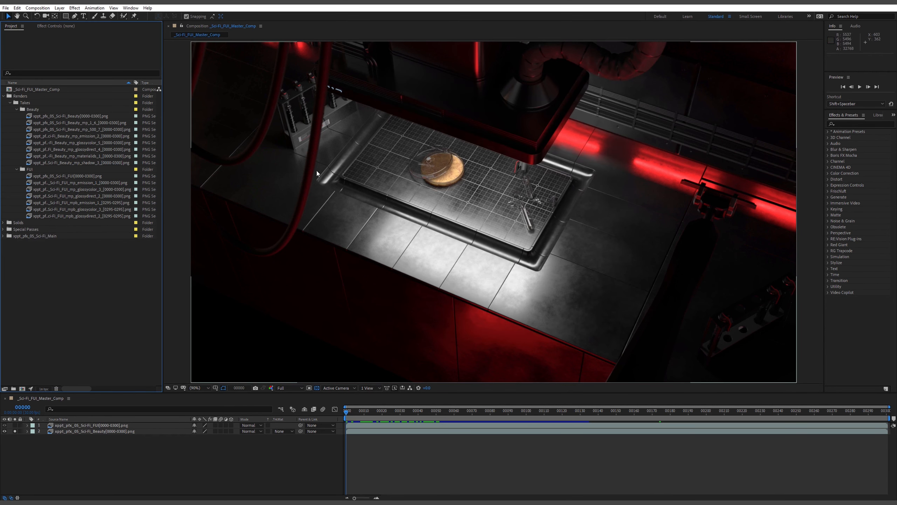
click(3, 236)
click(3, 229)
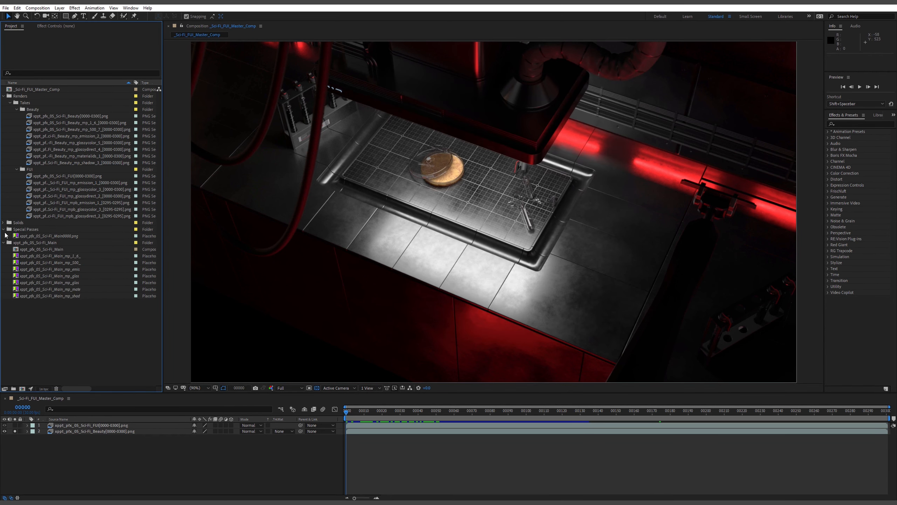
click(27, 236)
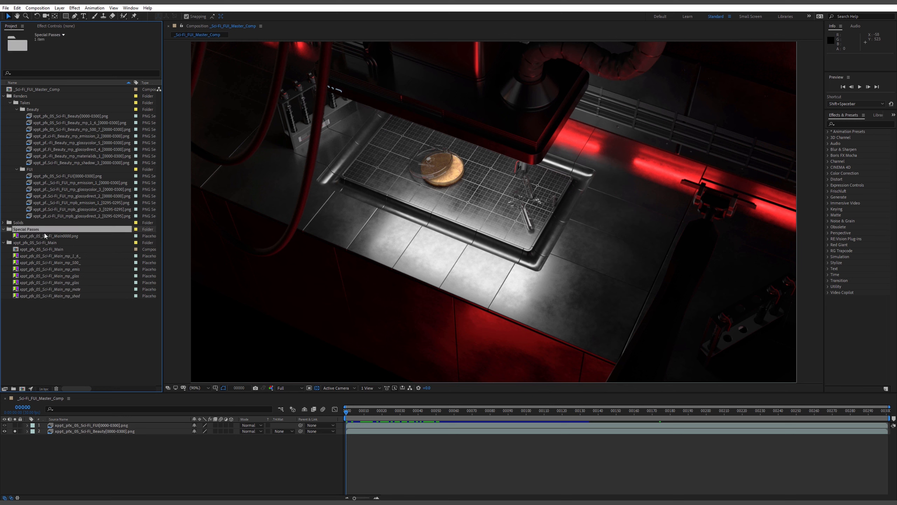
Delete the Special Passes folder and its contents from the project.
click(30, 233)
key(Delete)
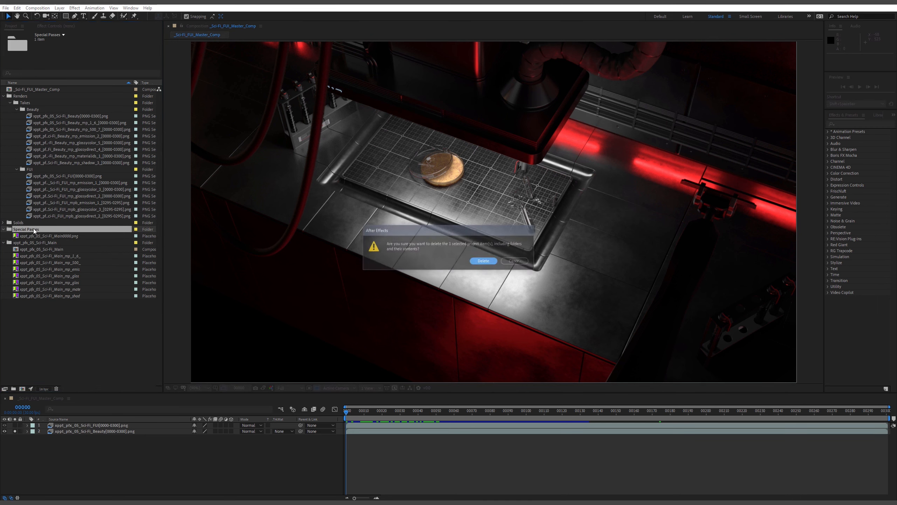
key(Return)
Look over the composition and placeholder footage items inside the imported xppt_pfx_05_Sci-Fi_Main folder.
click(53, 242)
click(48, 256)
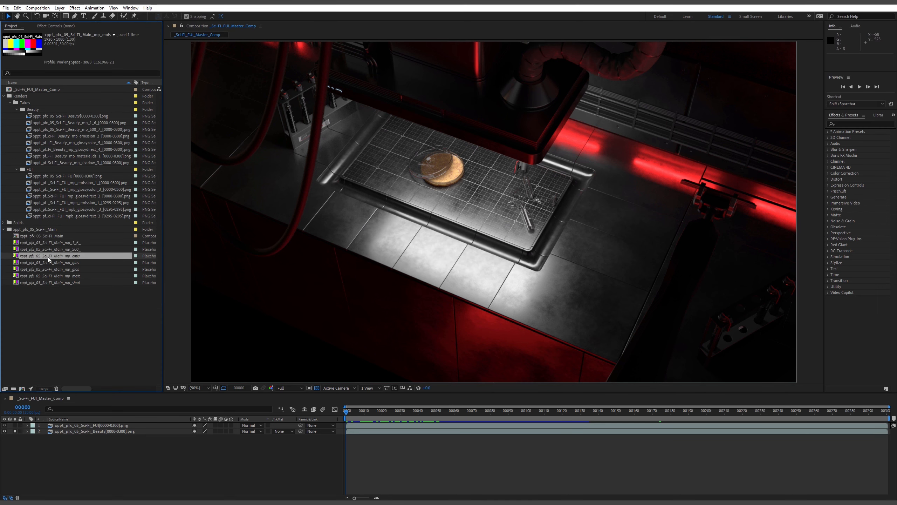
click(47, 269)
click(47, 292)
click(61, 242)
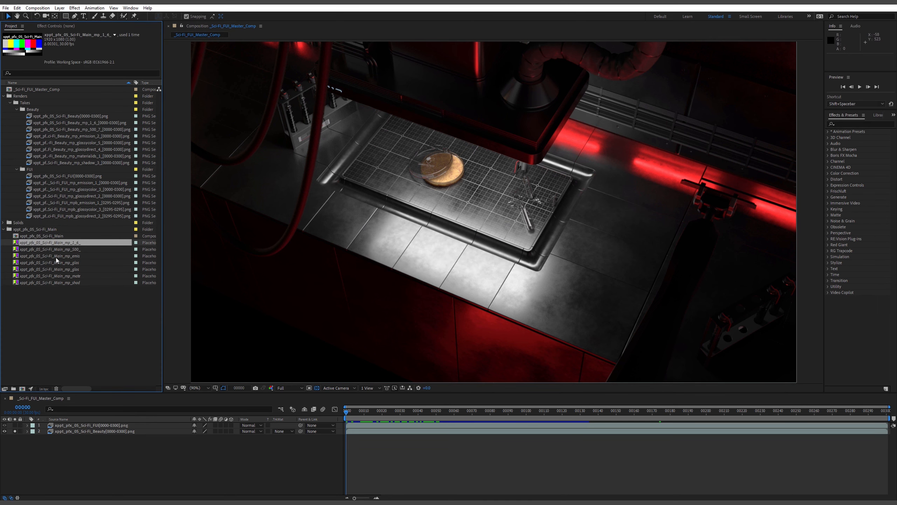
shift+click(55, 282)
click(50, 236)
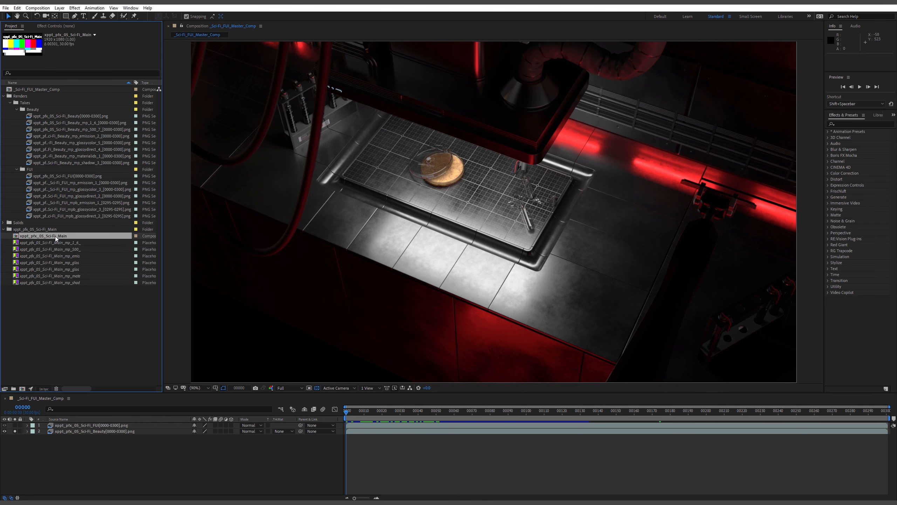
Copy cyMain Shot Cam, the three light layers and Screen Null from the xppt_pfx_05_Sci-Fi_Main composition into _Sci-Fi_FUI_Master_Comp.
double_click(55, 236)
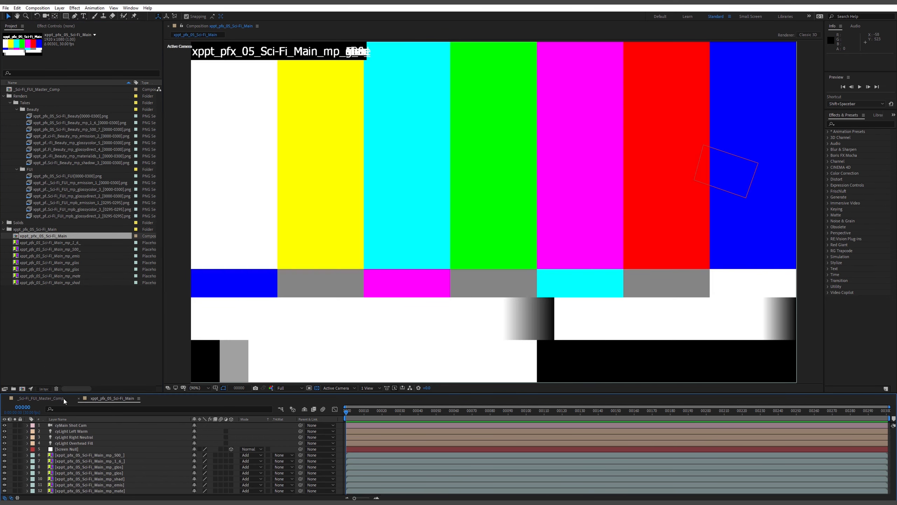
click(72, 425)
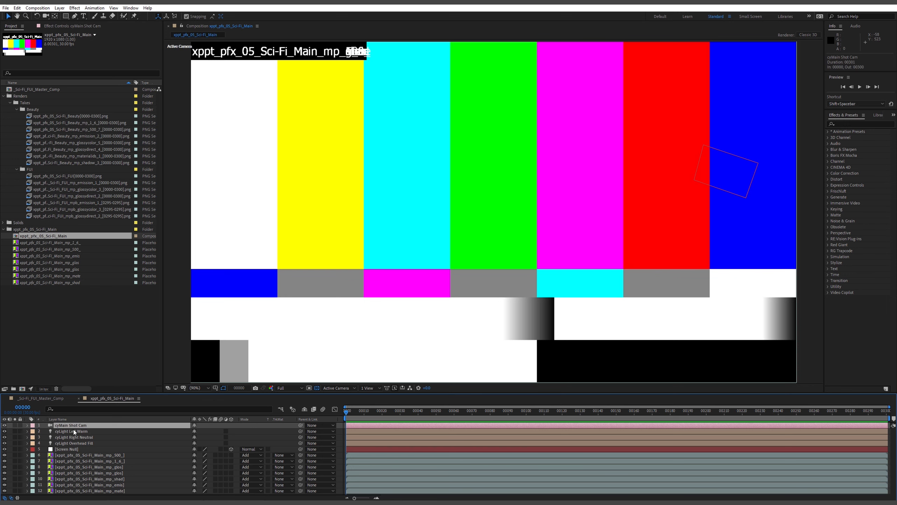
shift+click(79, 443)
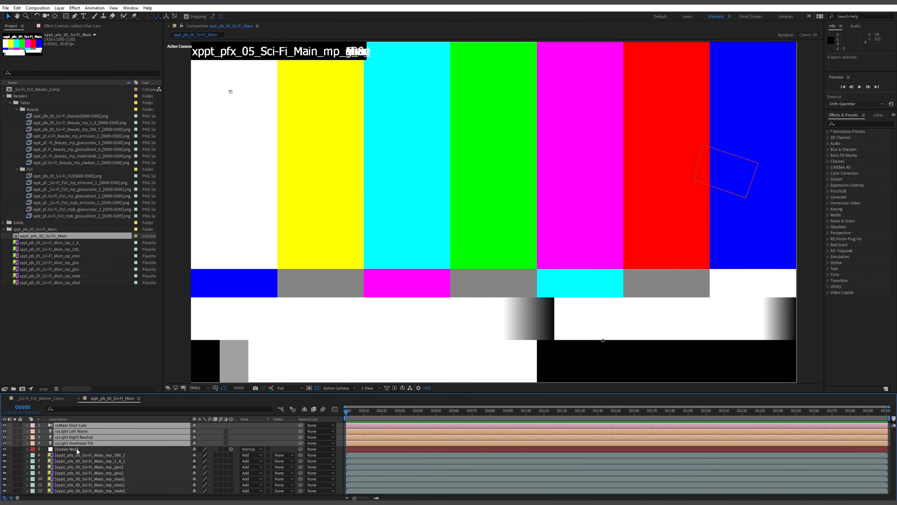
shift+click(79, 449)
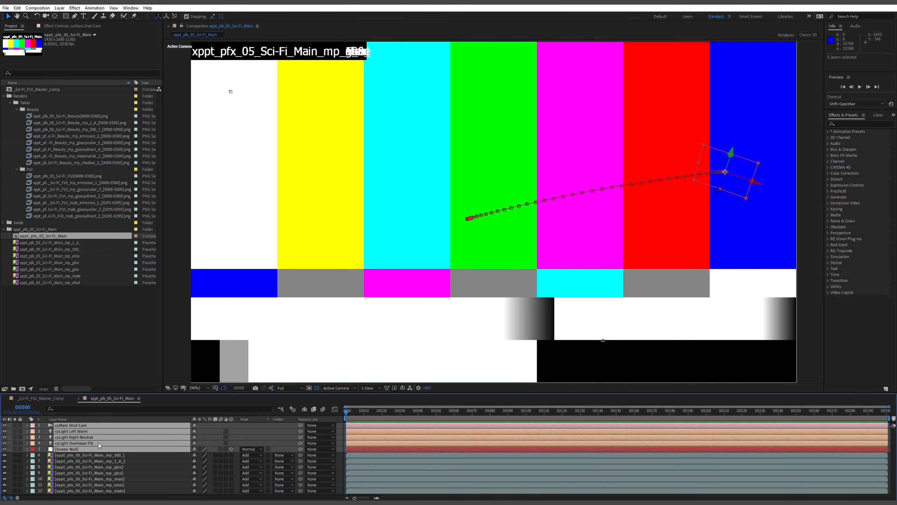
key(ctrl+c)
click(51, 398)
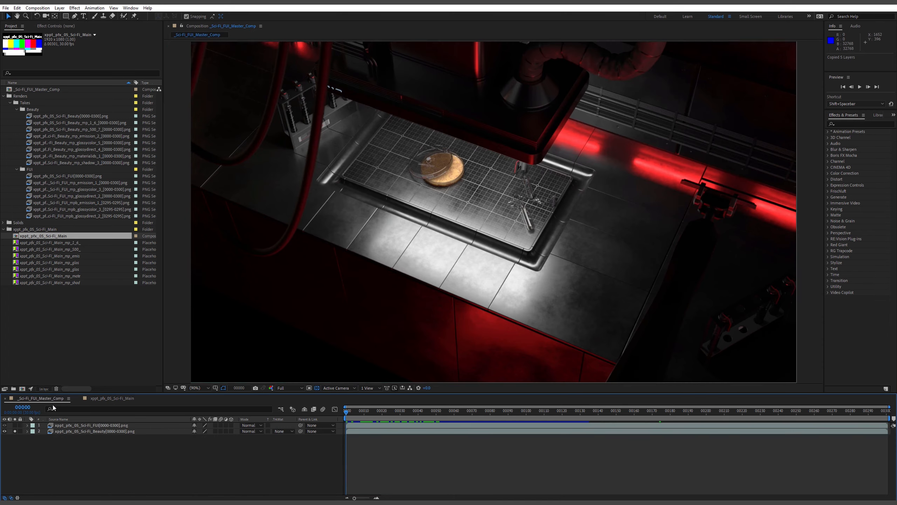
key(ctrl+v)
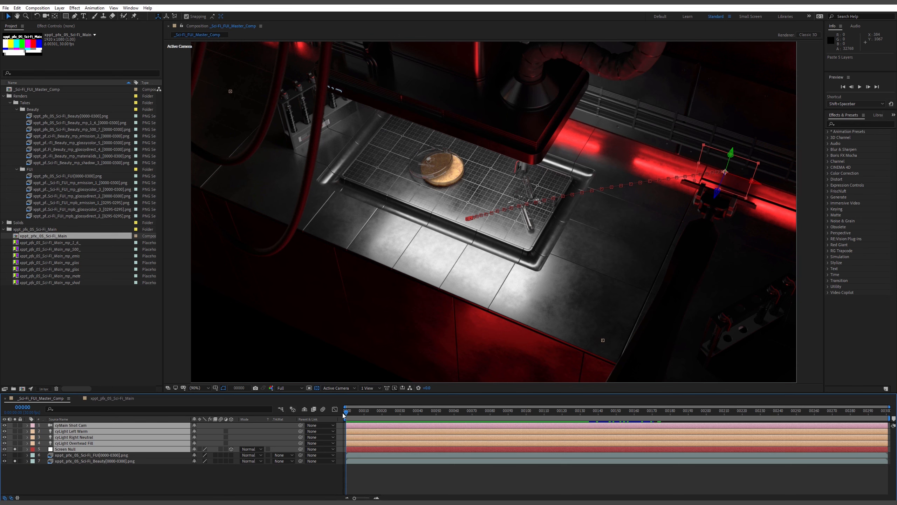
Solo the pasted camera and lights alongside Screen Null and the Beauty sequence, and check the null's tracking by previewing and scrubbing the timeline.
key(space)
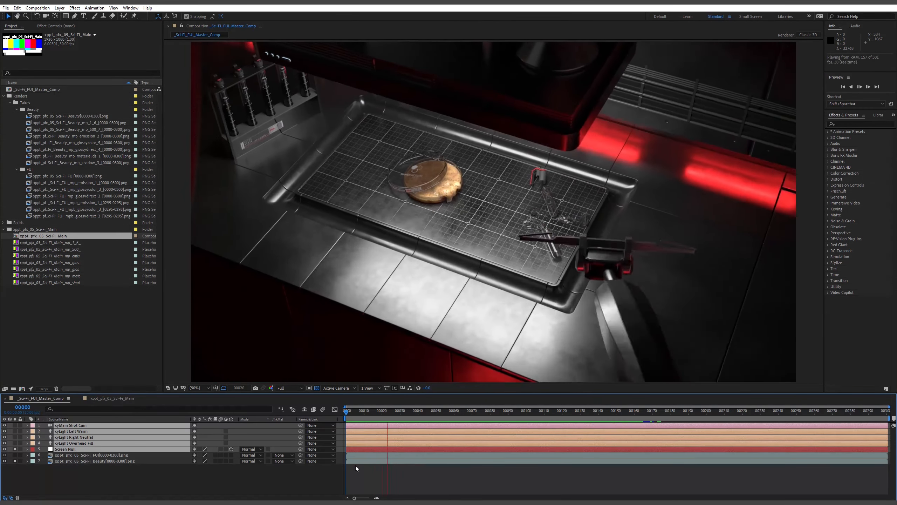
click(125, 466)
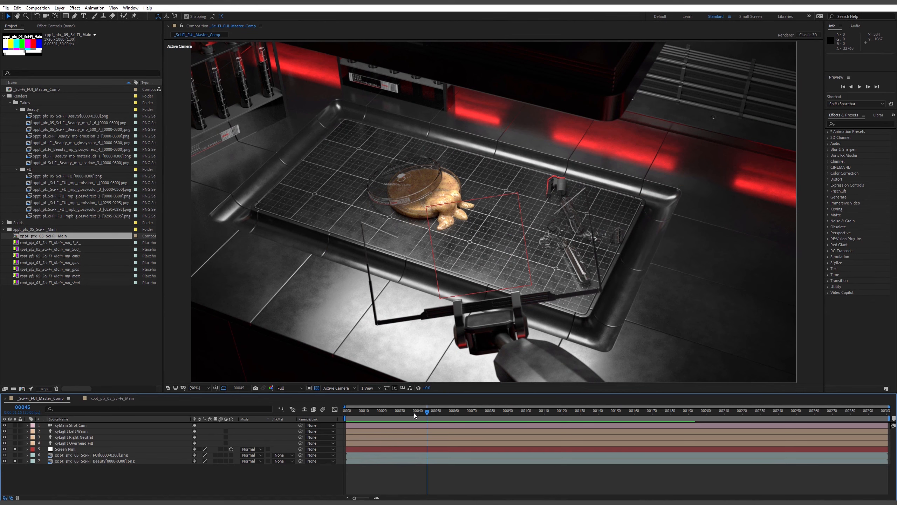
click(15, 461)
drag(429, 412, 526, 412)
click(65, 449)
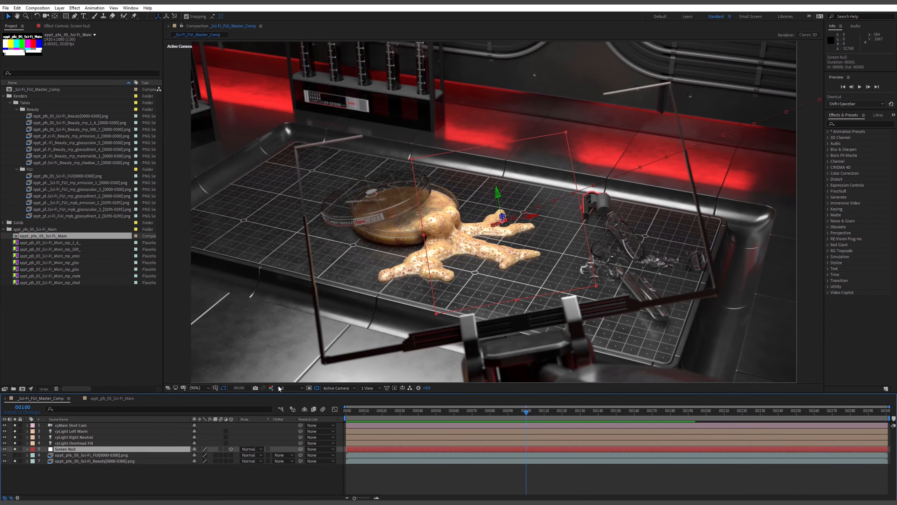
click(489, 411)
mouse_move(479, 412)
mouse_down()
mouse_move(376, 410)
mouse_move(545, 411)
mouse_move(613, 422)
mouse_move(335, 409)
mouse_move(478, 411)
mouse_up()
click(204, 481)
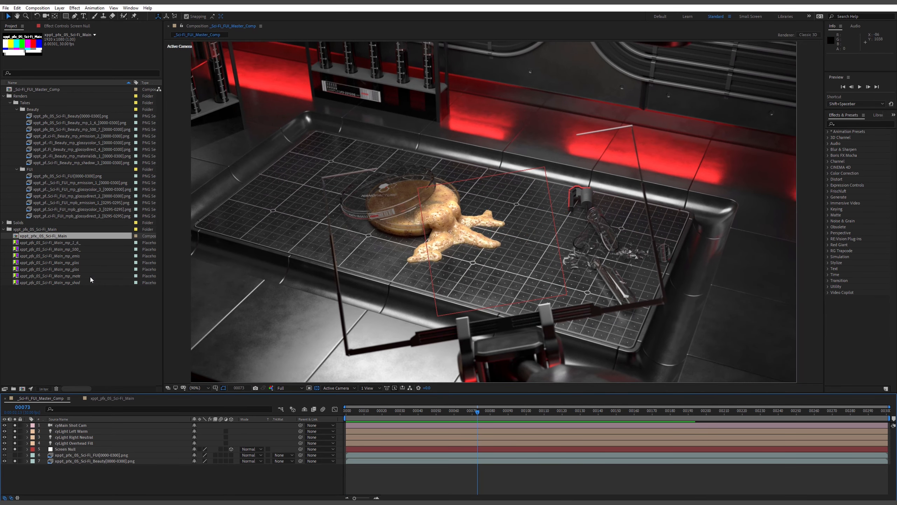
Collapse the xppt_pfx_05_Sci-Fi_Main folder, and solo the FUI sequence layer with its blending mode set to Screen.
click(4, 229)
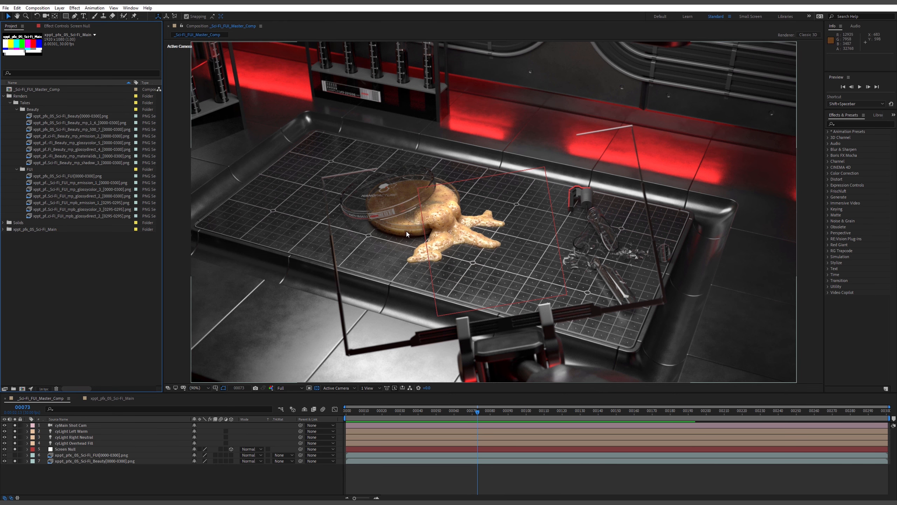
click(63, 456)
click(14, 455)
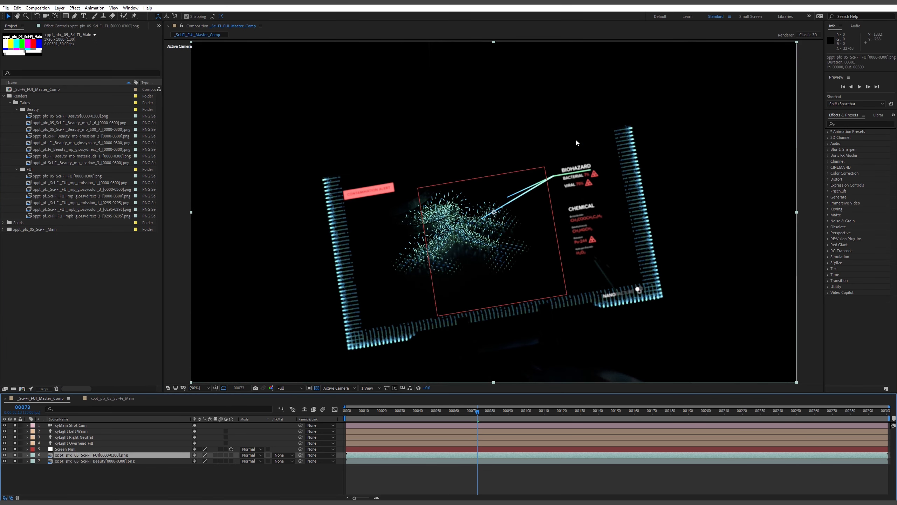
drag(477, 412, 392, 415)
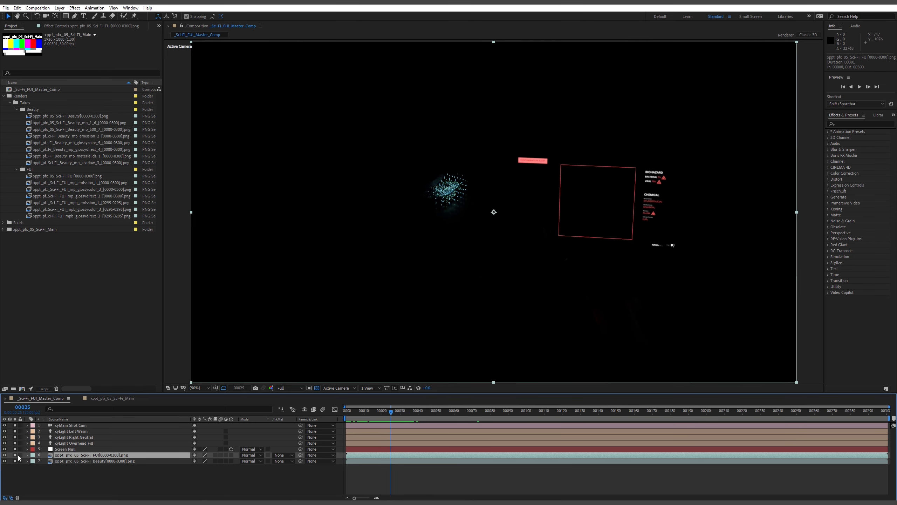
click(251, 460)
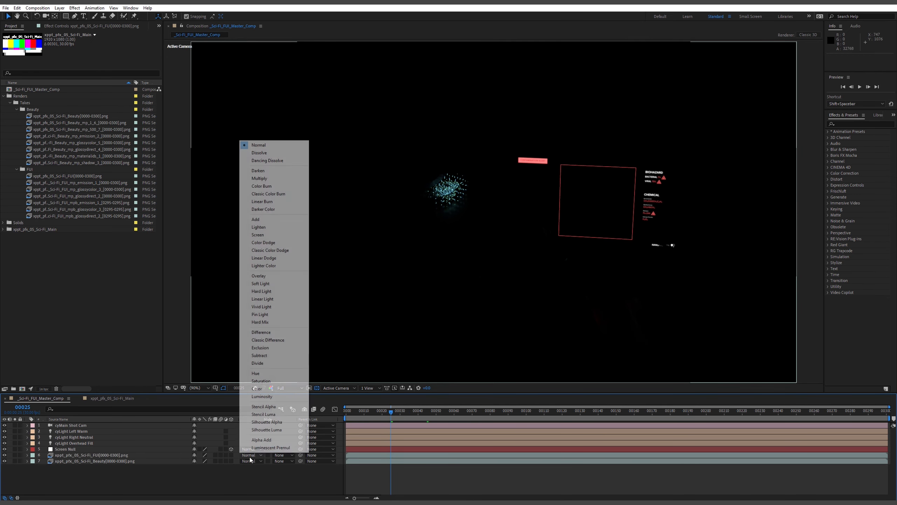
click(257, 235)
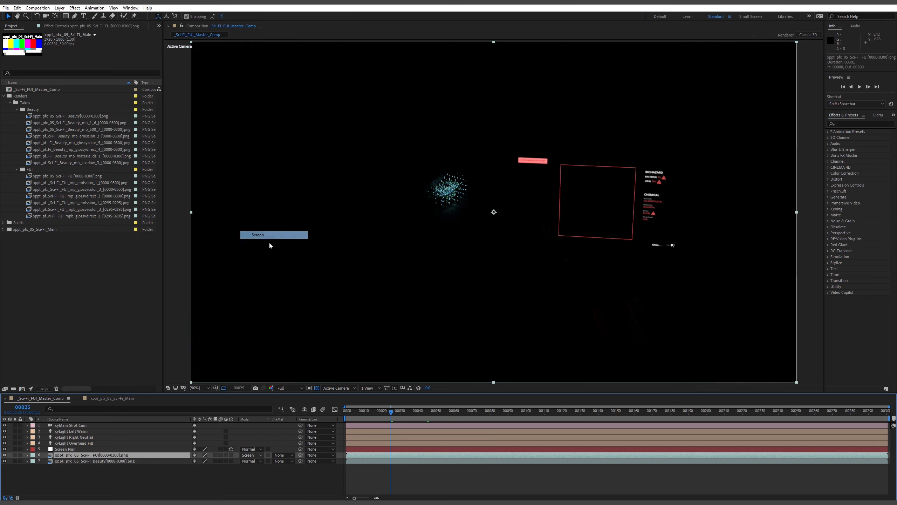
Play back the screened FUI composite from near the start, and move the current time to frame 60.
drag(392, 413, 354, 413)
key(space)
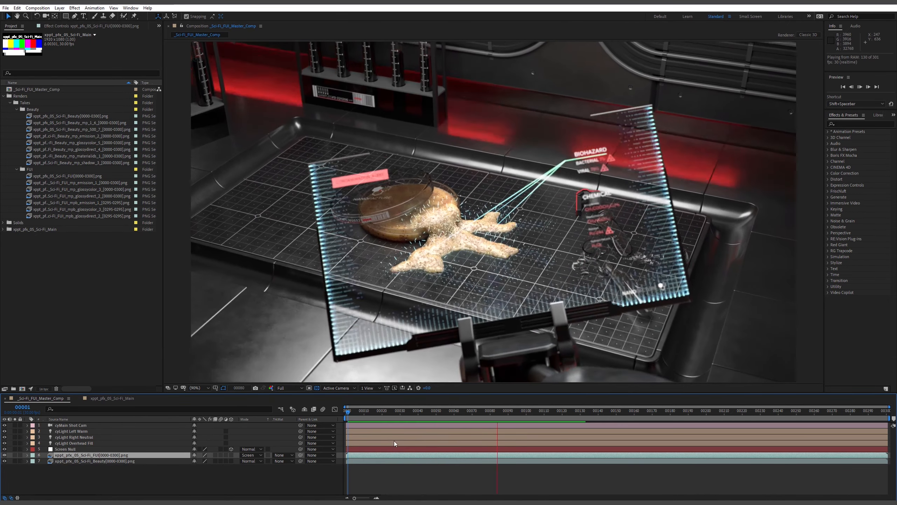
key(space)
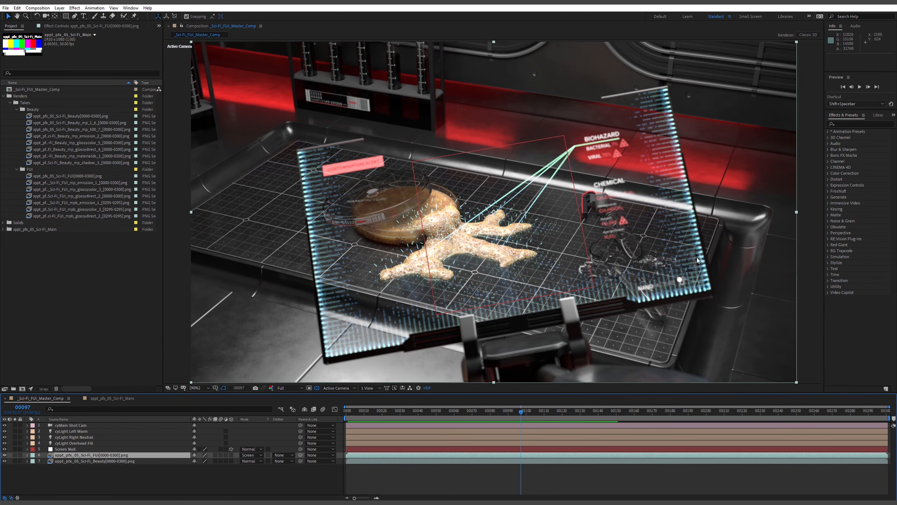
drag(519, 415, 454, 442)
click(95, 476)
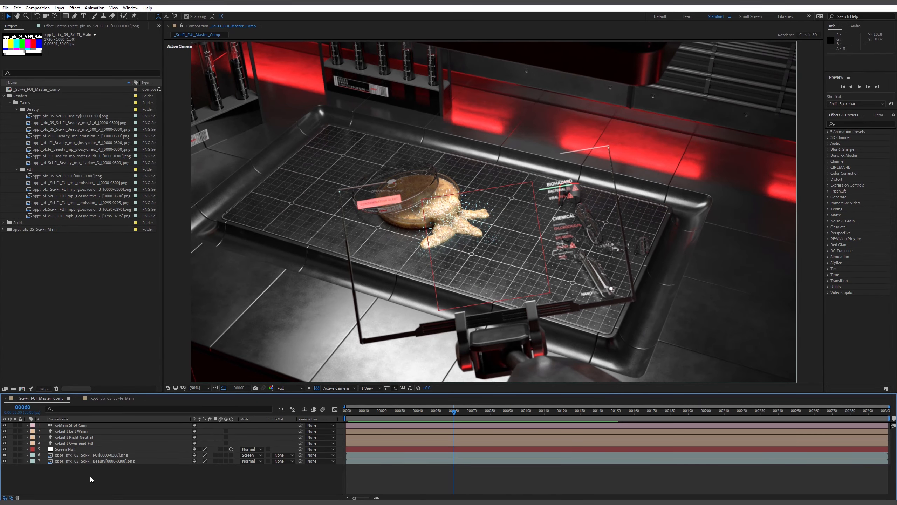
key(ctrl+y)
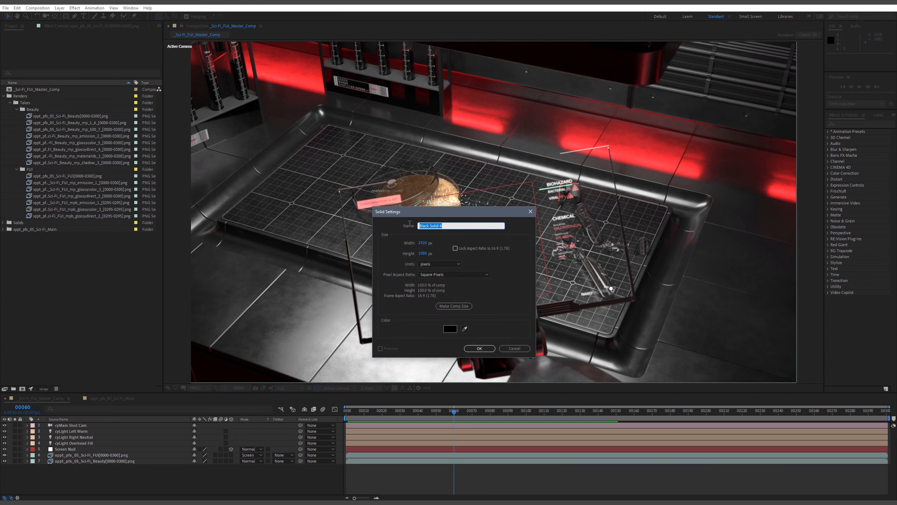
click(515, 348)
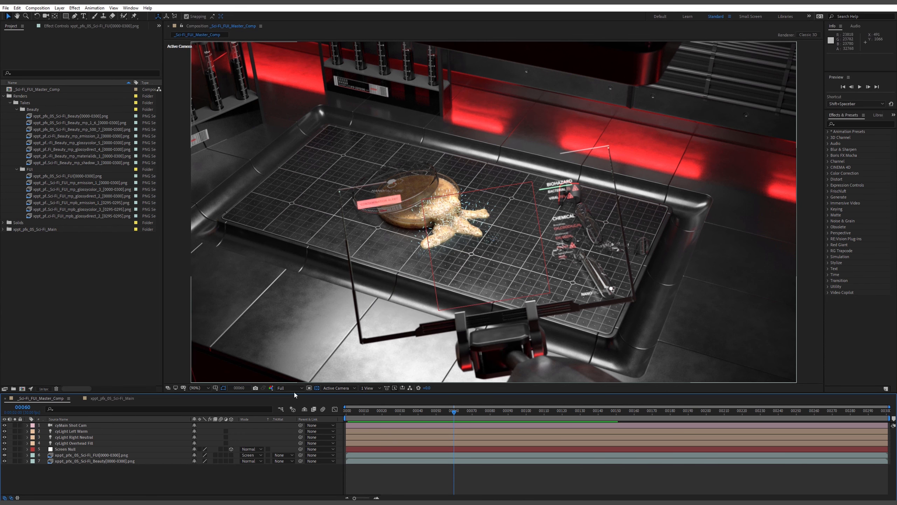
Pre-compose the FUI image sequence layer as FUI_Precomp, leaving all attributes in _Sci-Fi_FUI_Master_Comp.
click(75, 455)
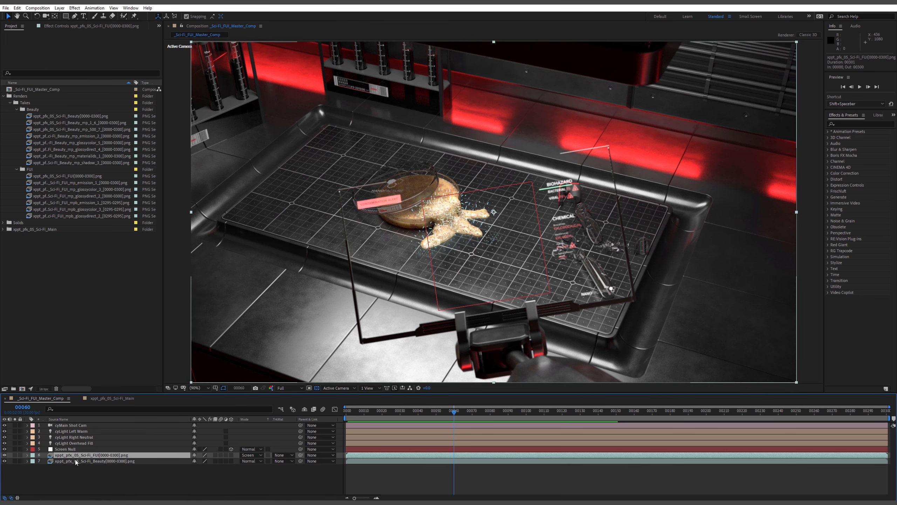
key(ctrl+shift+c)
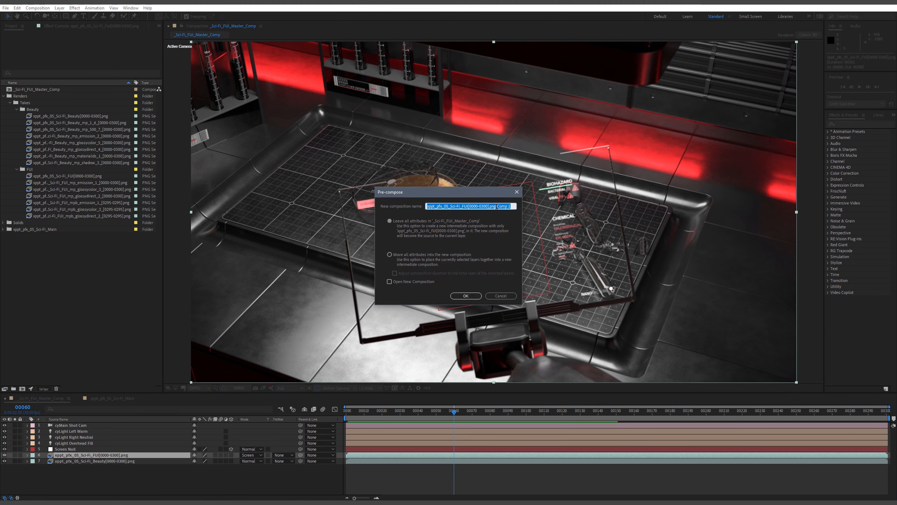
text(FUUI)
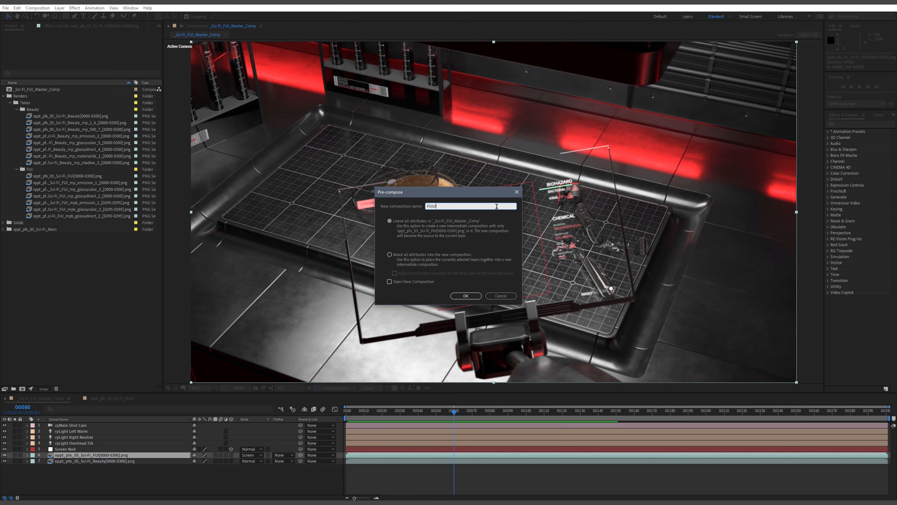
text(UO)
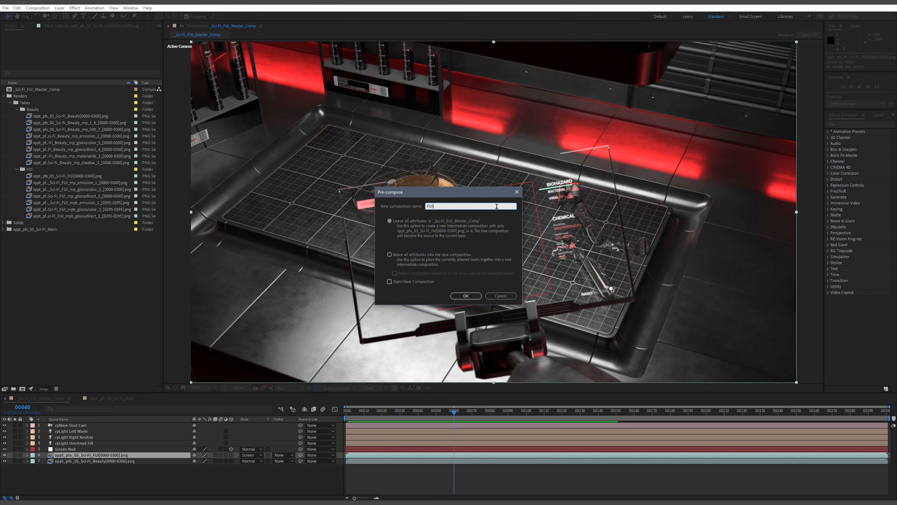
text(_Pre)
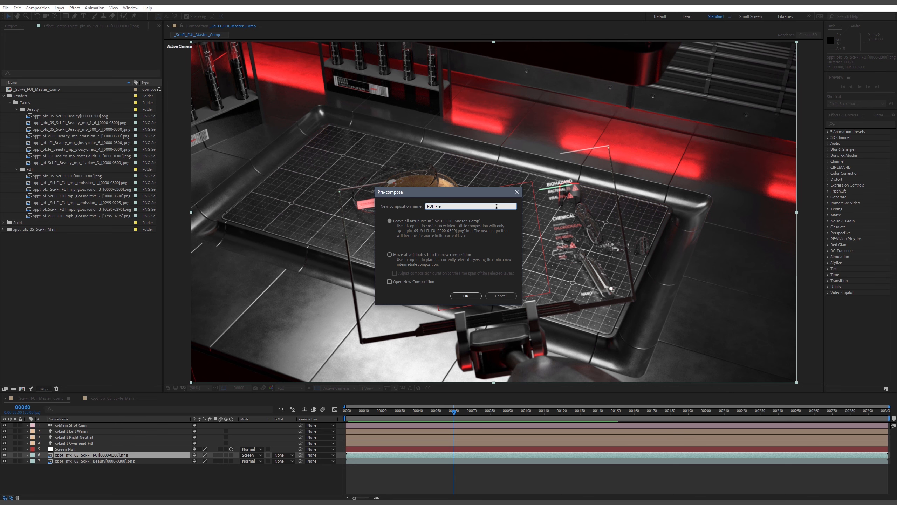
text(comp)
key(Return)
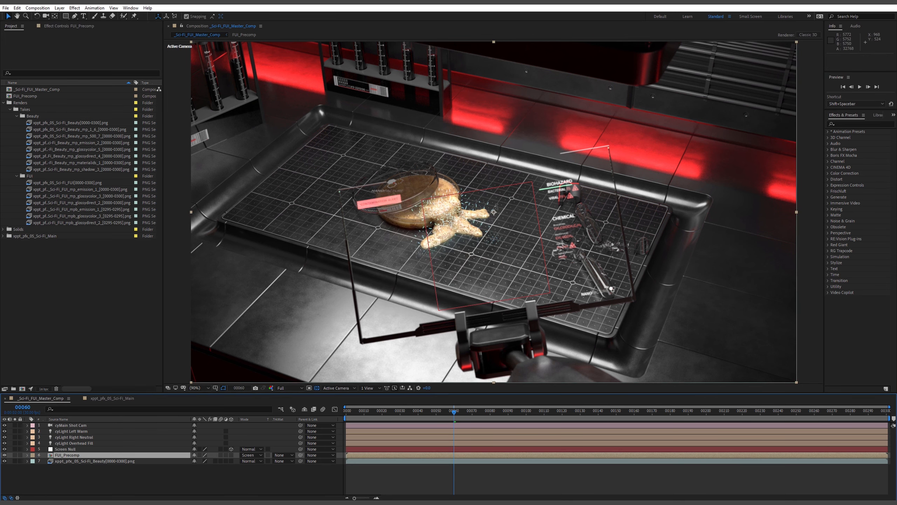
Open FUI_Precomp in its own timeline and close the imported xppt_pfx_05_Sci-Fi_Main composition, returning to _Sci-Fi_FUI_Master_Comp.
click(27, 96)
double_click(27, 96)
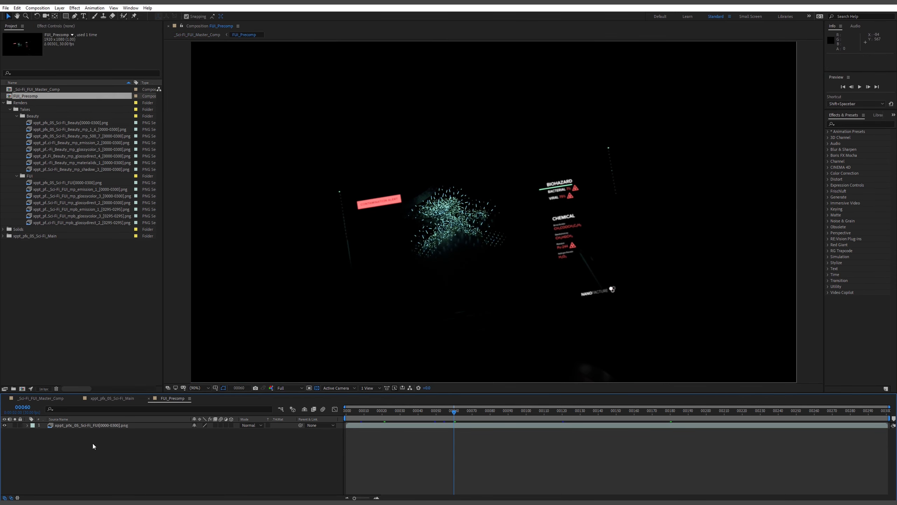
click(116, 399)
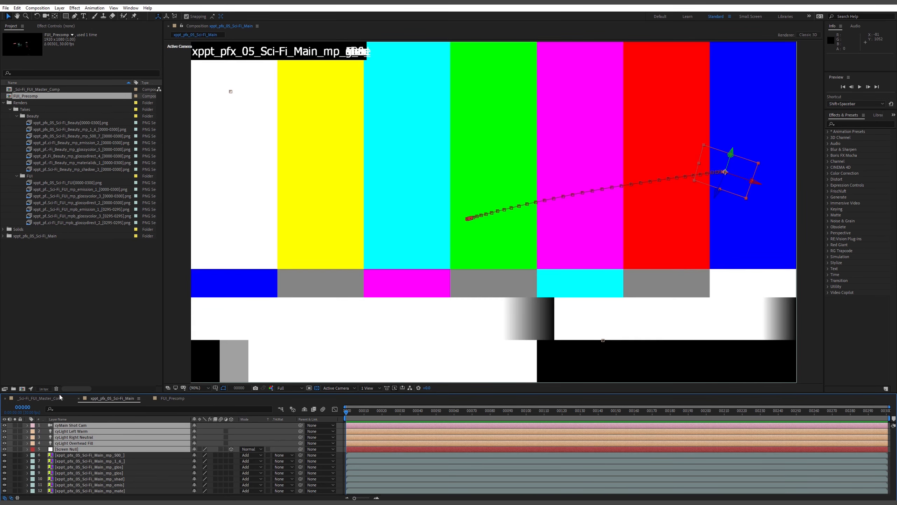
click(79, 398)
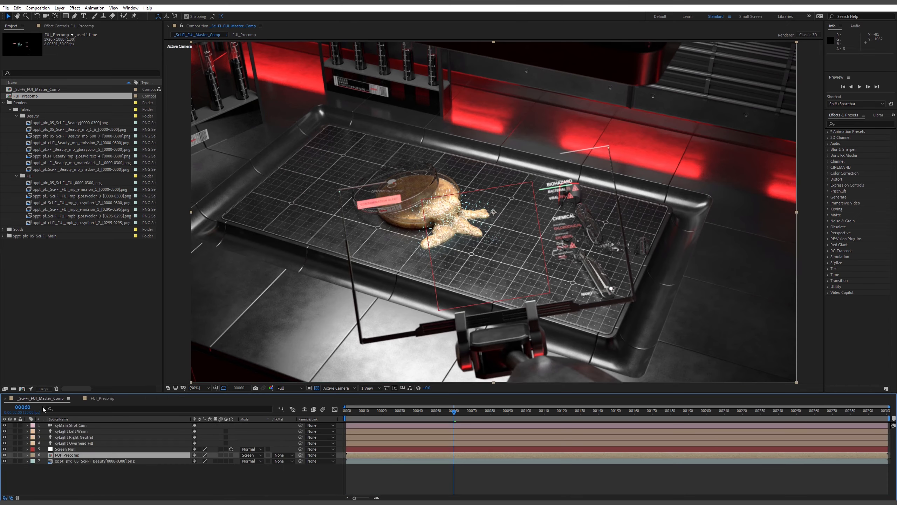
Copy the ryMain Shot Cam and Screen Null layers from _Sci-Fi_FUI_Master_Comp and paste them into FUI_Precomp.
click(64, 425)
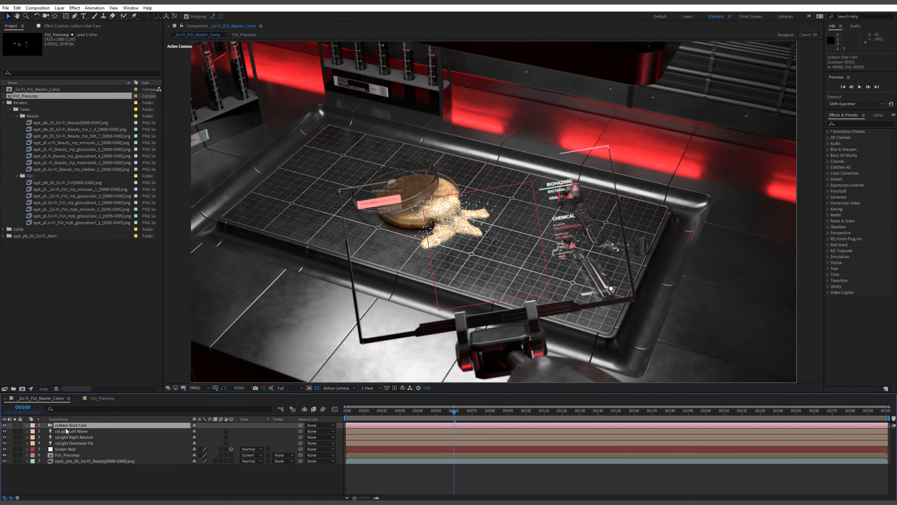
ctrl+click(70, 449)
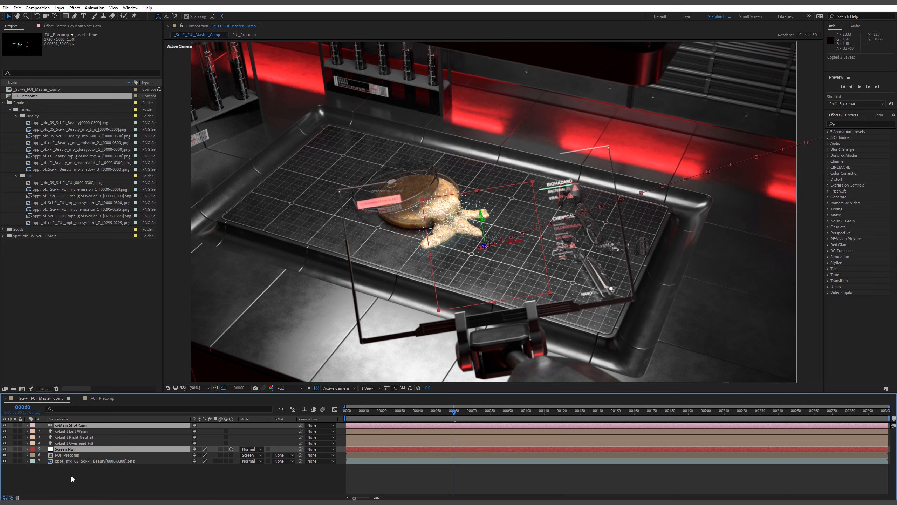
click(72, 474)
click(70, 449)
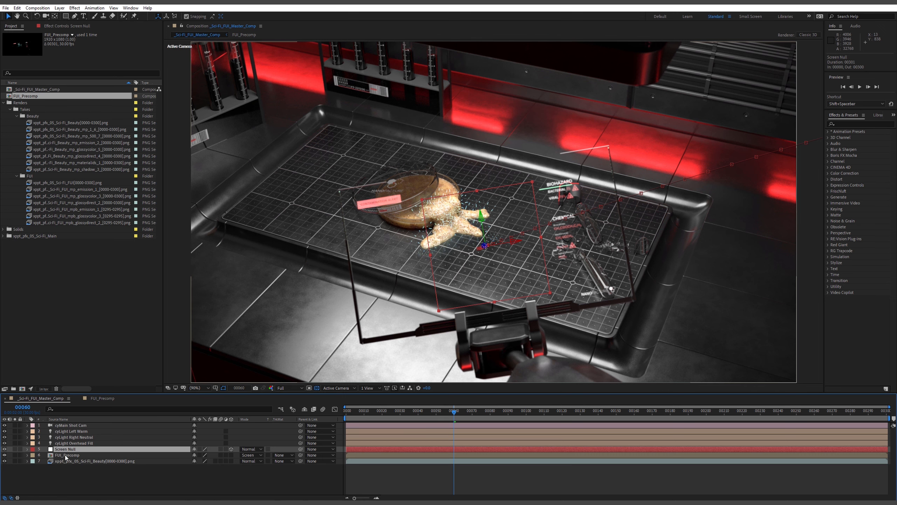
ctrl+click(77, 426)
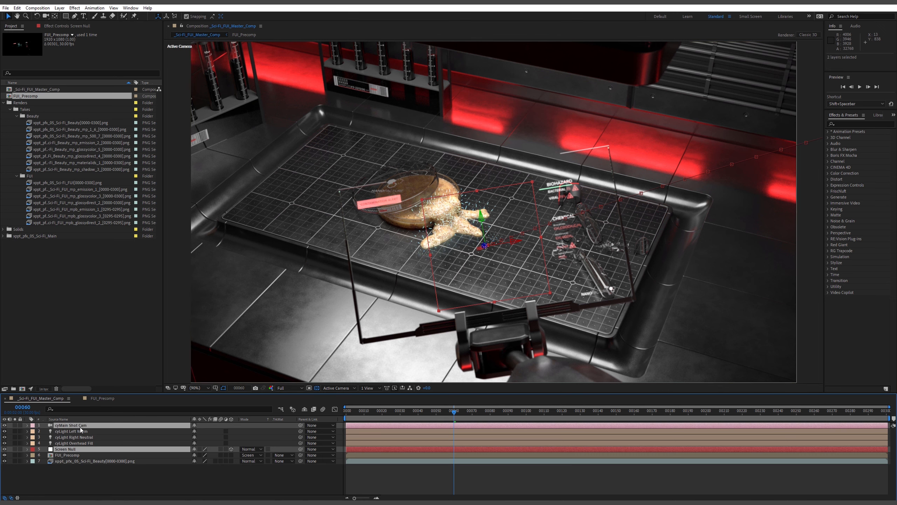
double_click(69, 455)
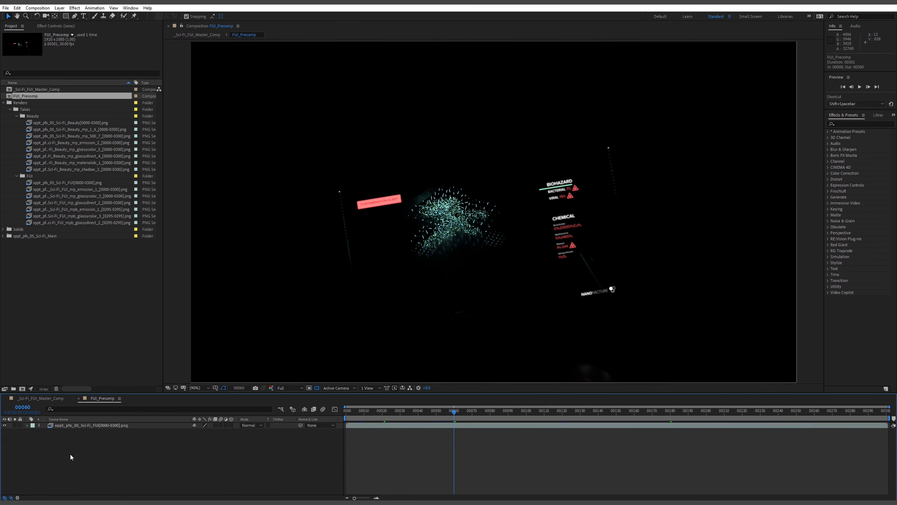
key(ctrl+v)
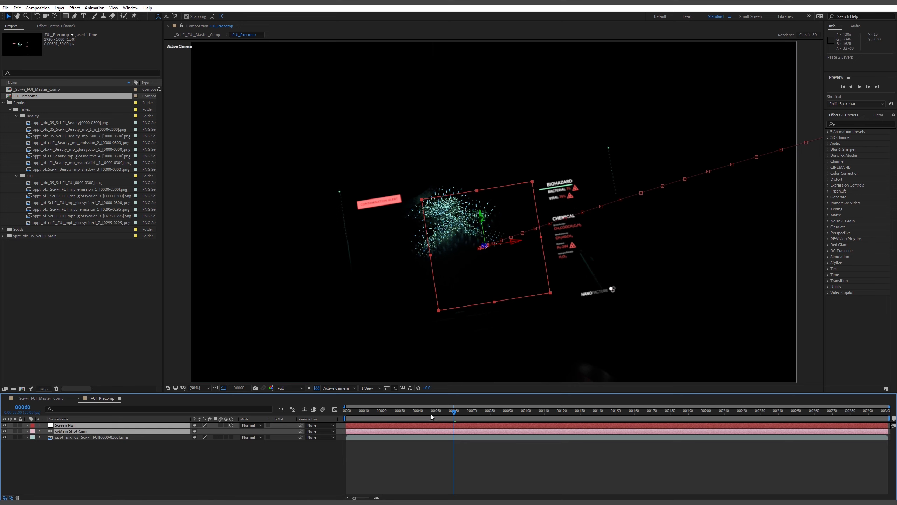
Move the current time to frame 91 and place the Screen Null layer below the ryMain Shot Cam layer.
drag(432, 417, 508, 416)
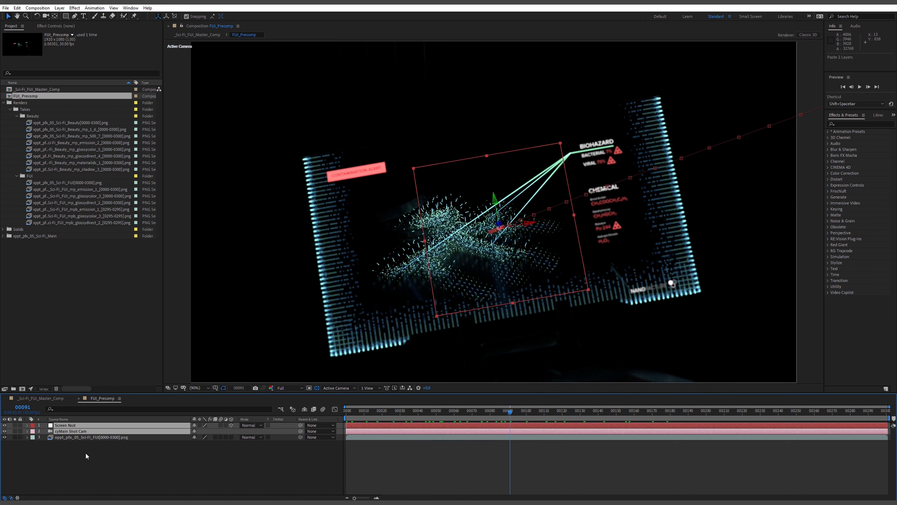
click(70, 425)
drag(70, 426, 76, 439)
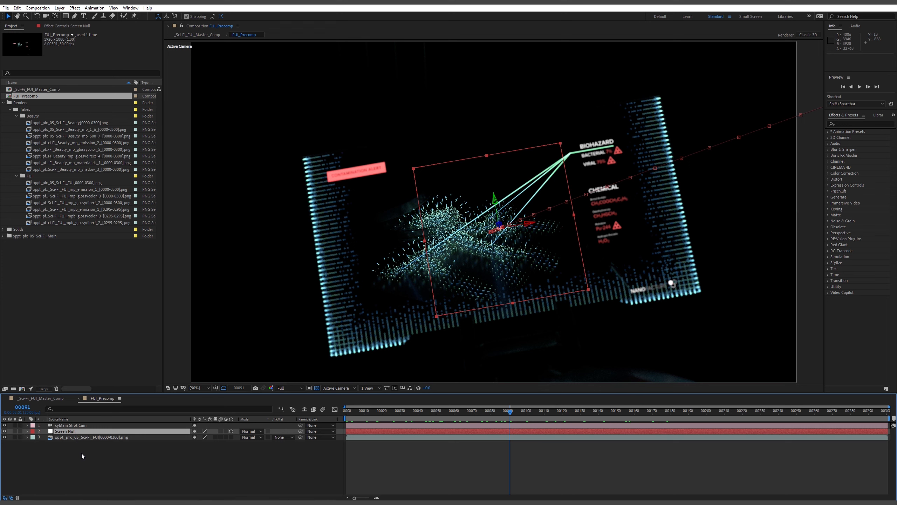
click(70, 433)
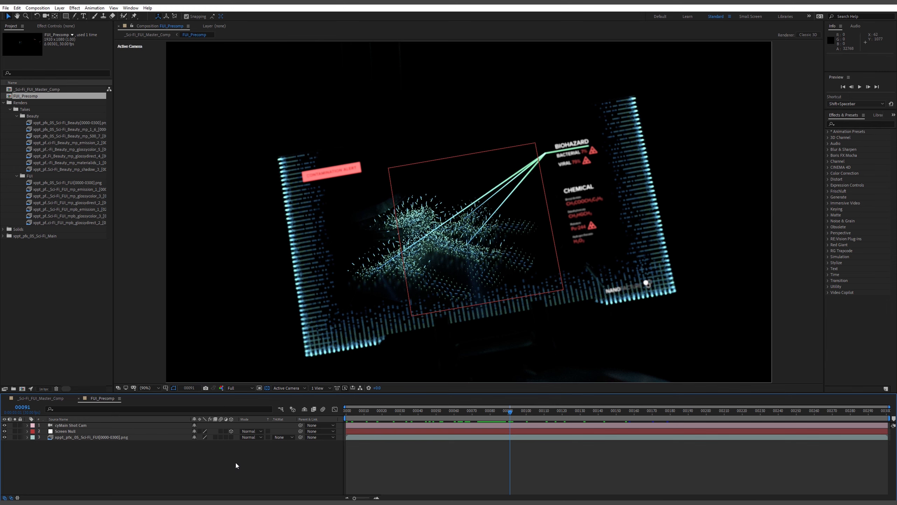
Create a black 1920 x 1080 px solid named FUI Matte in FUI_Precomp.
key(ctrl+y)
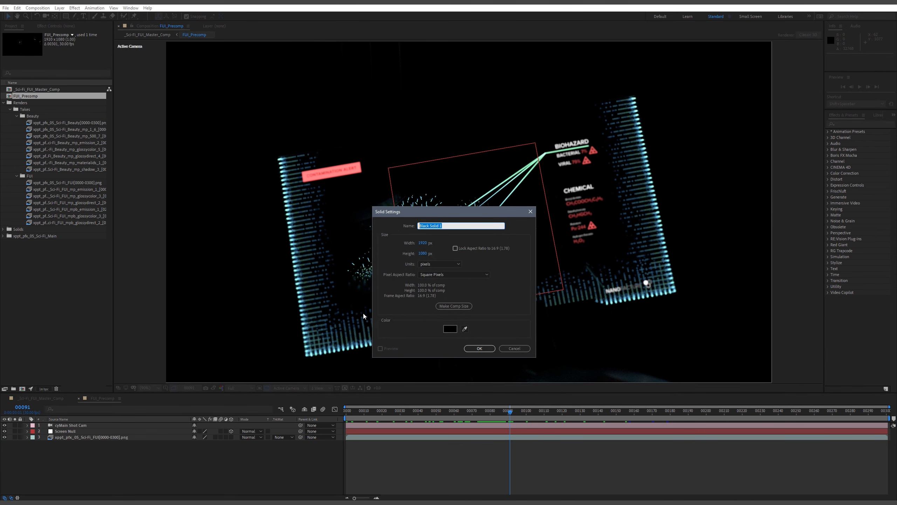
text(FUI Matte)
key(Return)
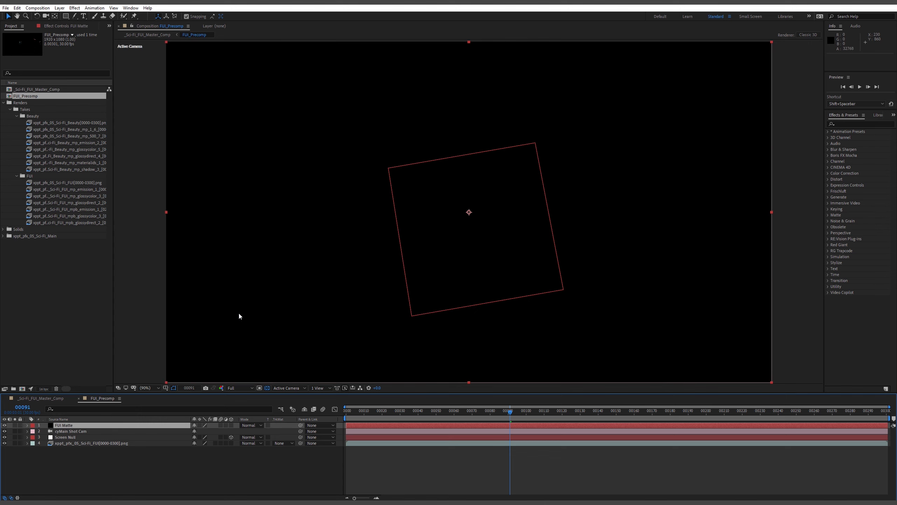
Delete the separate FUI Matte layer and replace the Screen Null layer's source with the FUI Matte solid from the Solids folder.
click(4, 230)
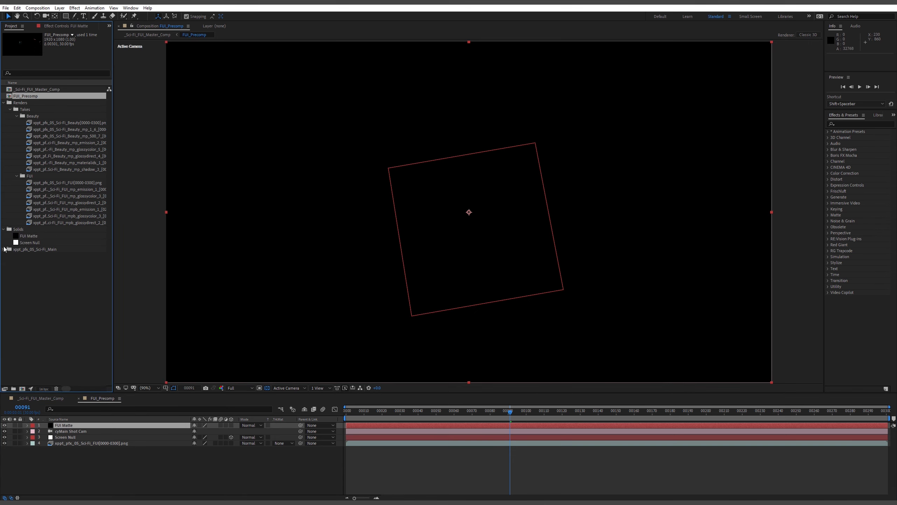
click(62, 438)
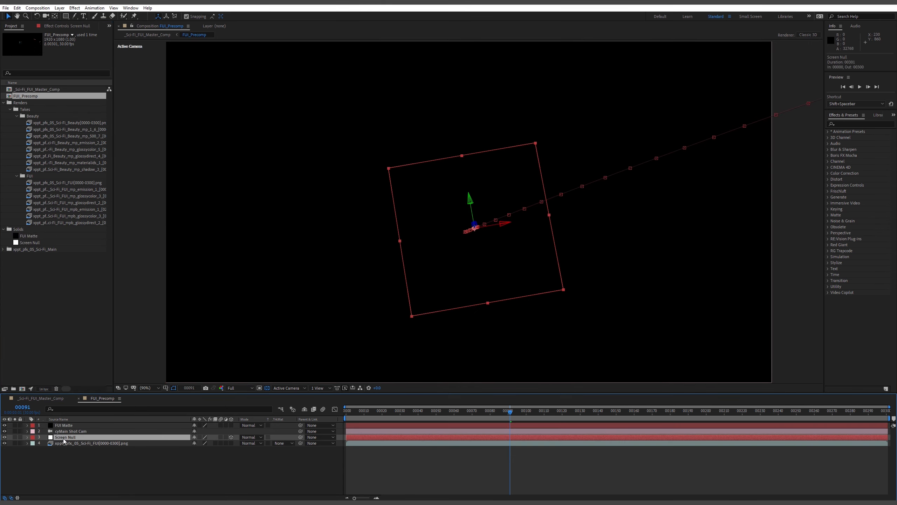
click(70, 426)
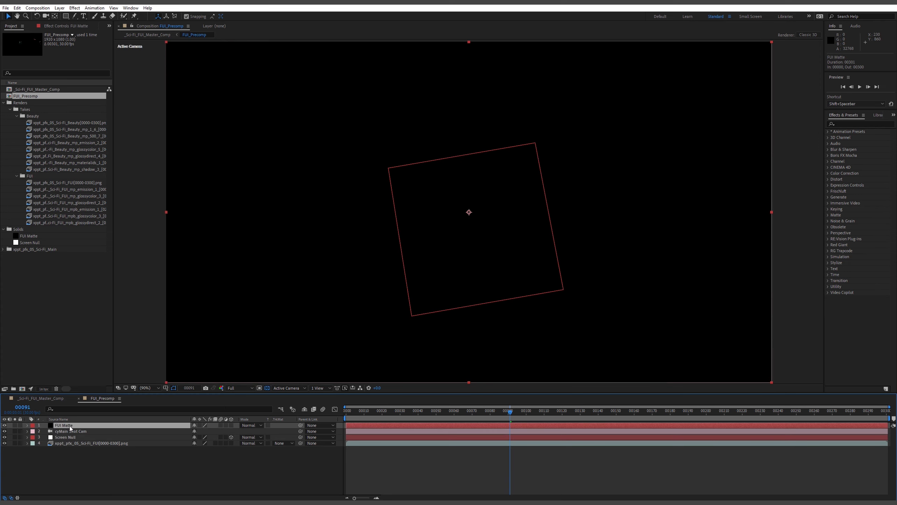
key(Delete)
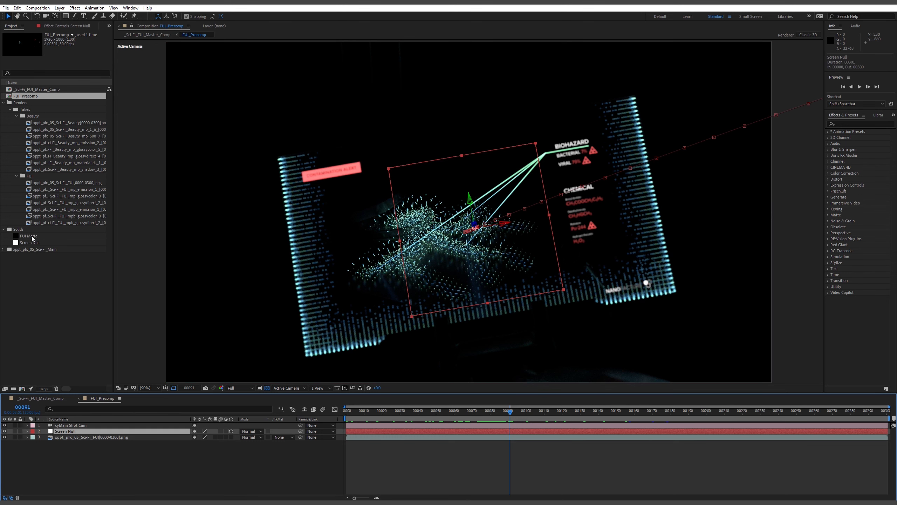
drag(32, 237, 84, 432)
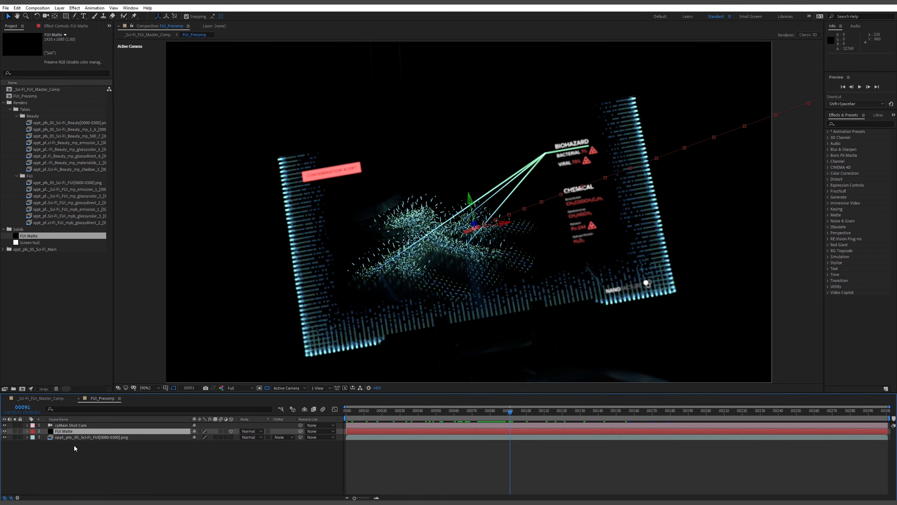
Scale the FUI Matte layer to 5% and reveal its opacity.
key(s)
drag(201, 438, 197, 438)
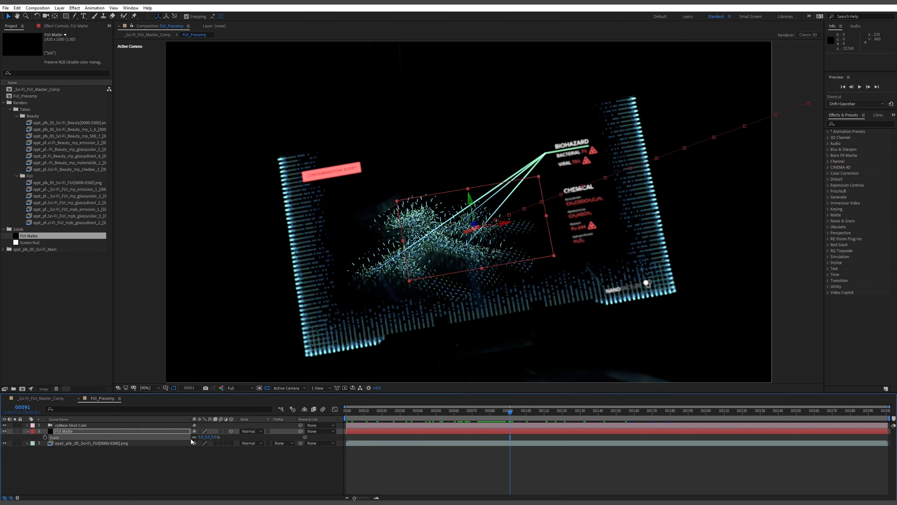
key(t)
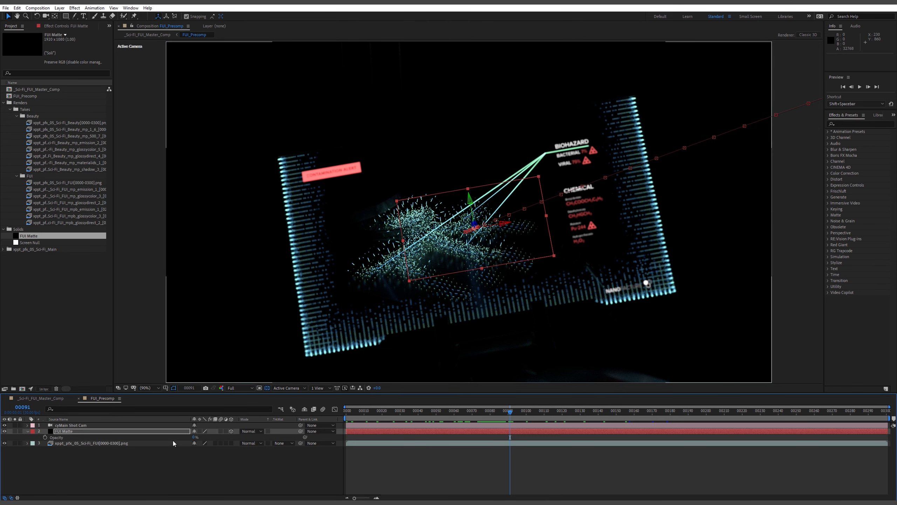
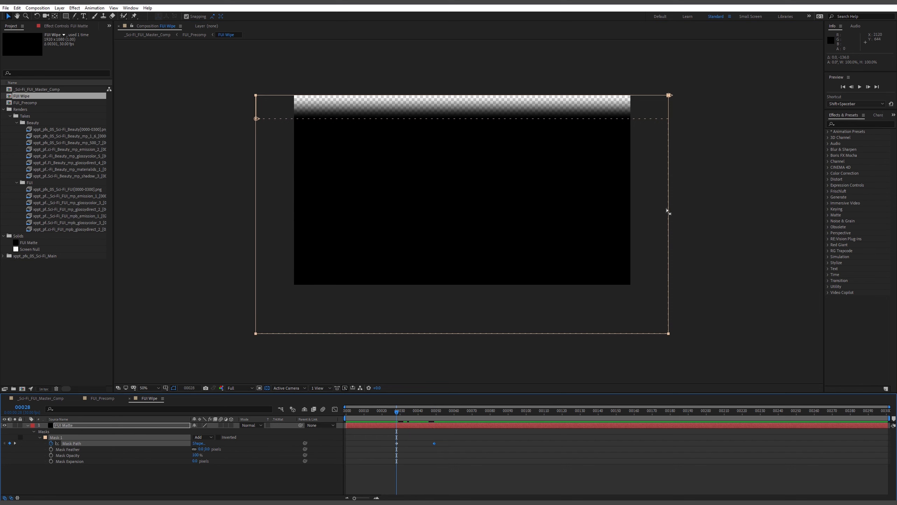
Move Mask 1 on the FUI Matte layer fully below the frame at the frame 28 keyframe of FUI Wipe.
drag(667, 210, 666, 401)
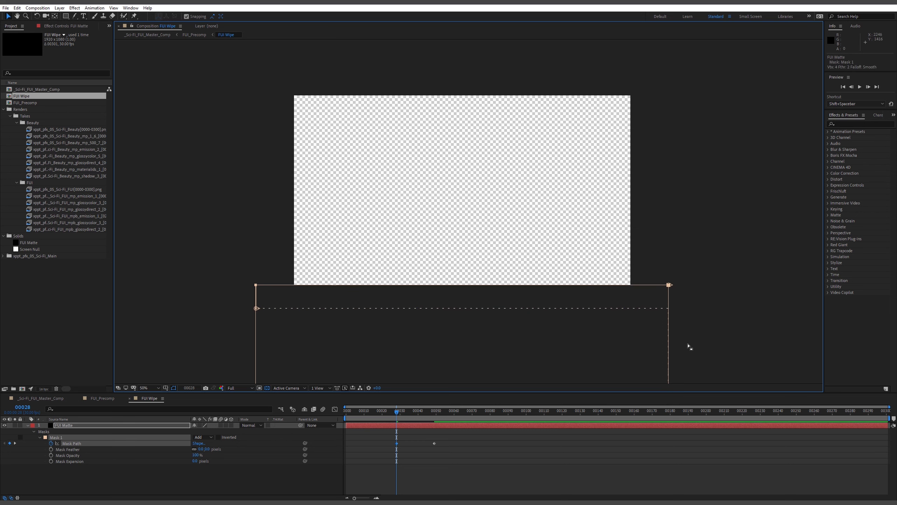
click(429, 461)
key(Page_Up)
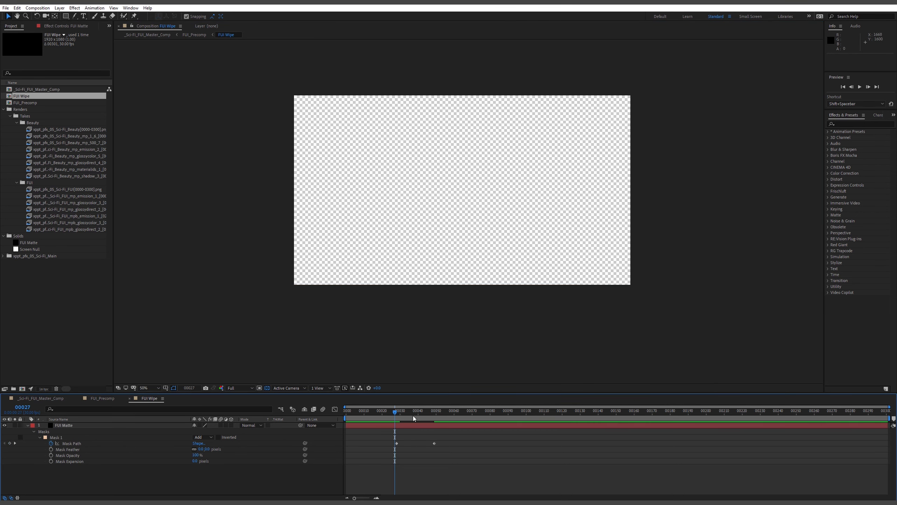
Play and scrub through the mask wipe animation in FUI Wipe, ending at frame 21.
key(space)
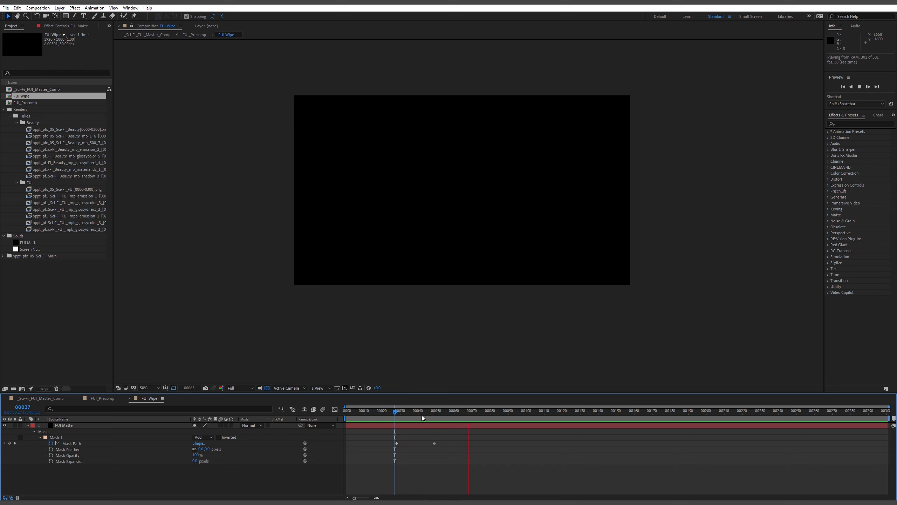
key(space)
drag(355, 412, 425, 412)
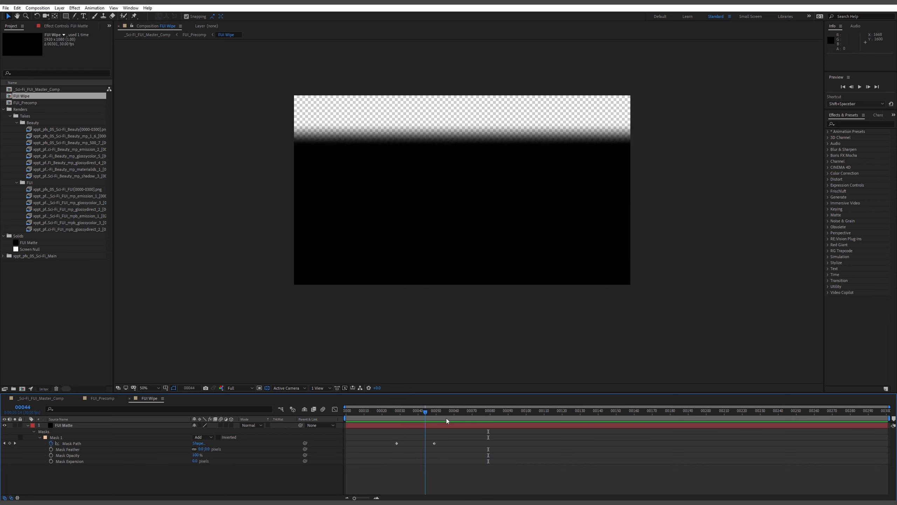
click(372, 417)
key(space)
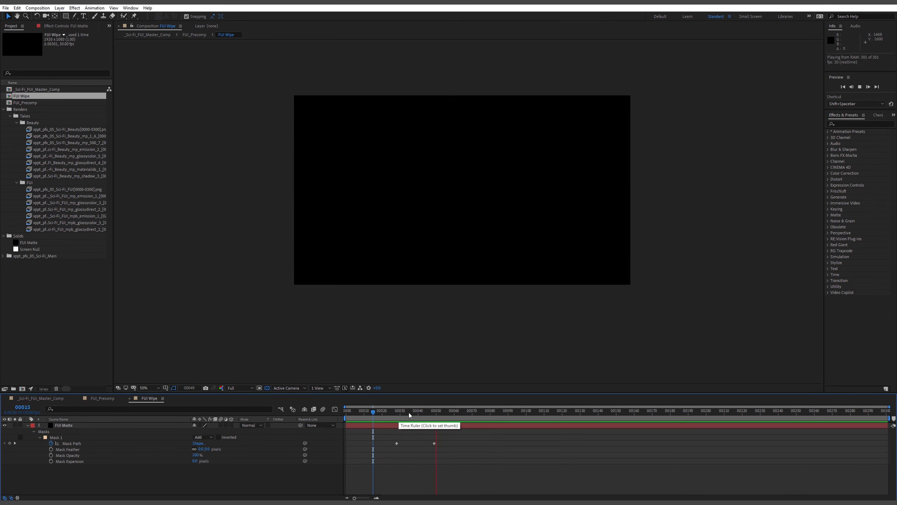
drag(408, 410, 384, 419)
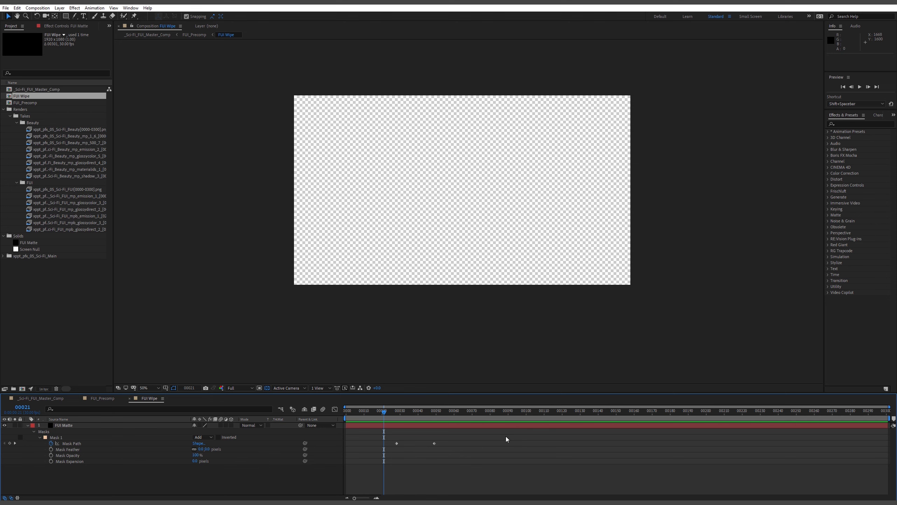
Return to FUI_Precomp and check the wipe matte on the FUI by scrubbing to frame 37.
key(Tab)
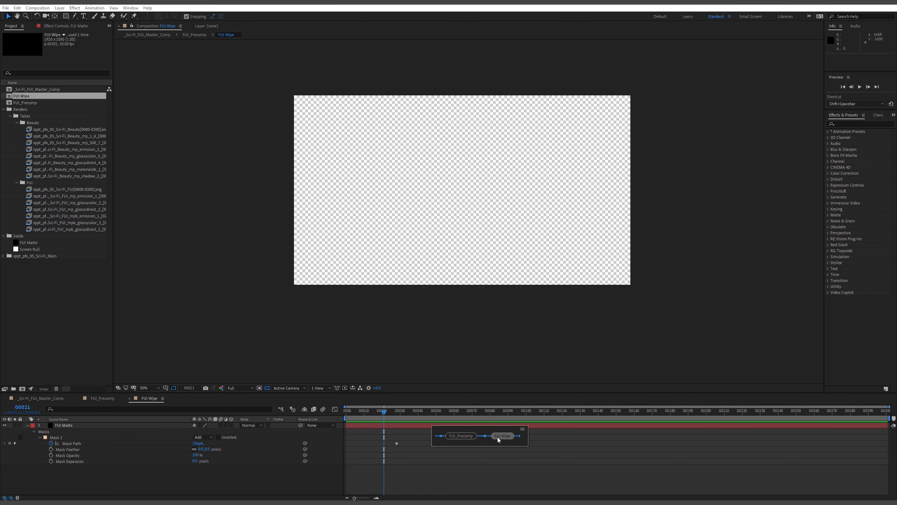
click(462, 435)
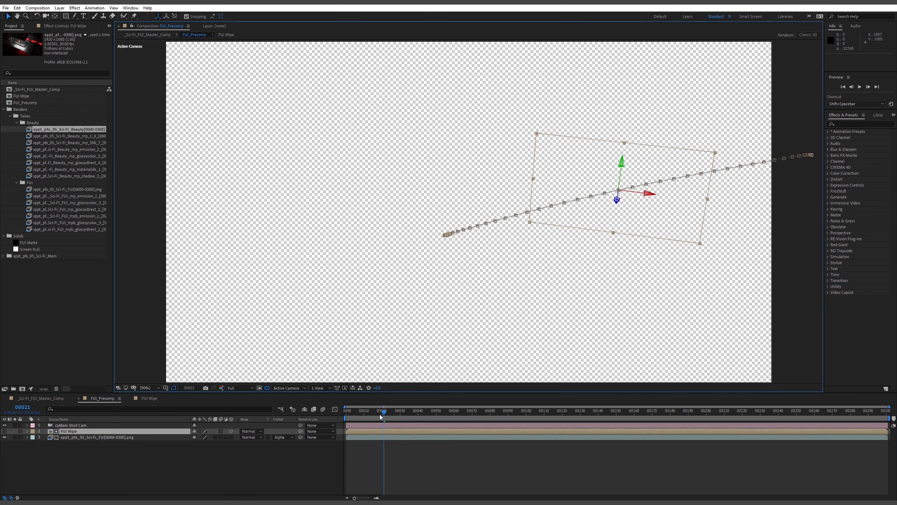
drag(384, 414, 411, 425)
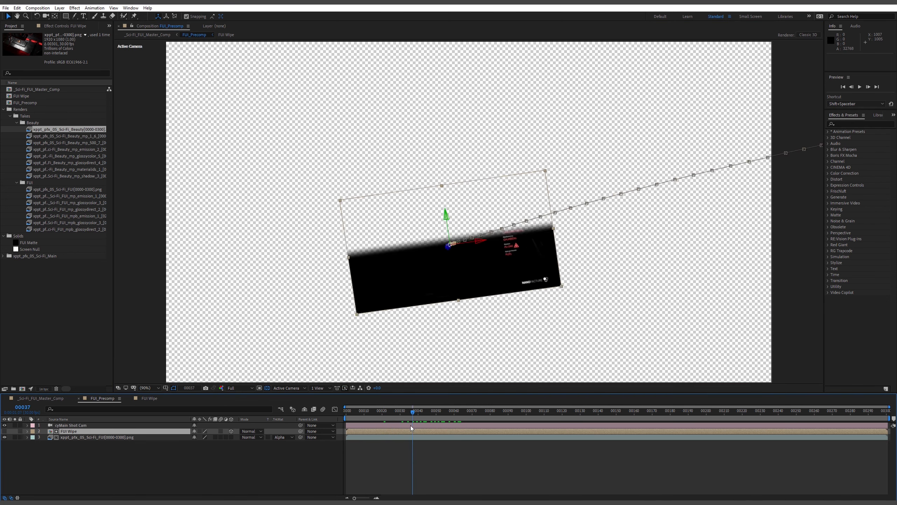
Switch to _Sci-Fi_FUI_Master_Comp, play back the FUI reveal from near the start, and scrub to frame 52.
key(Tab)
click(363, 443)
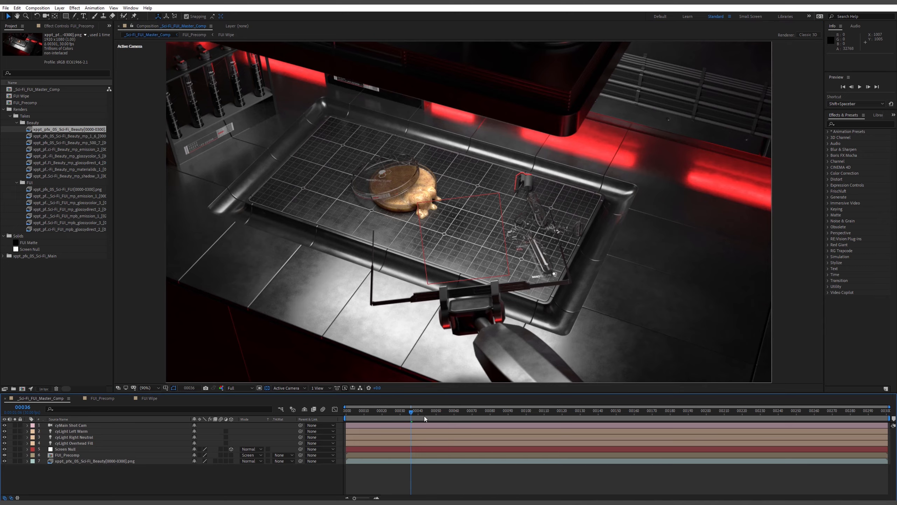
key(space)
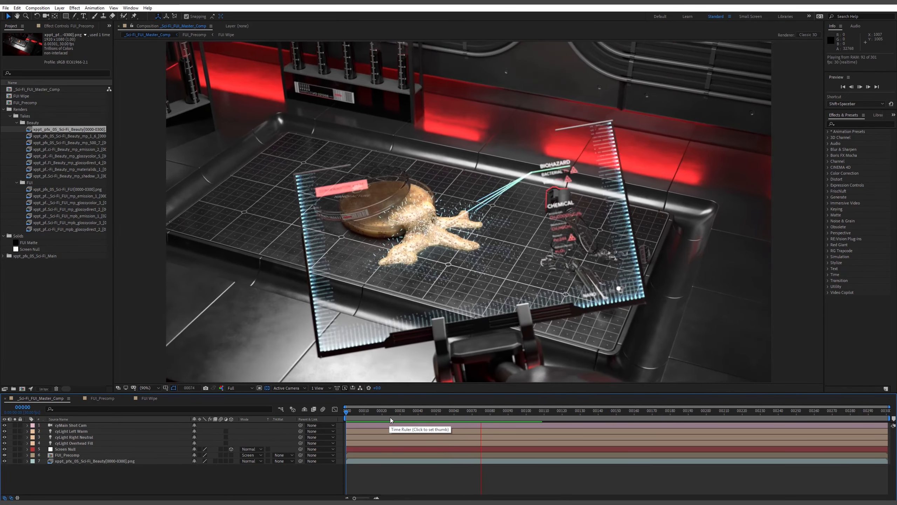
key(space)
click(350, 411)
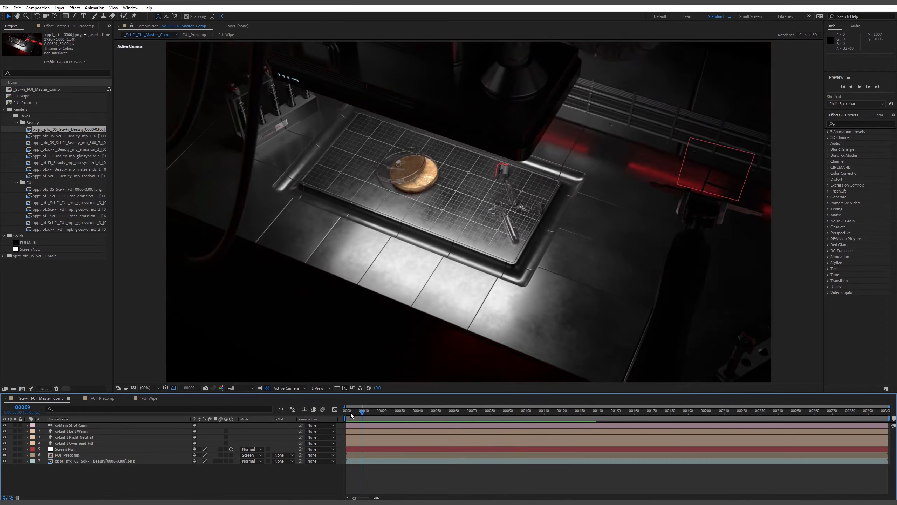
key(space)
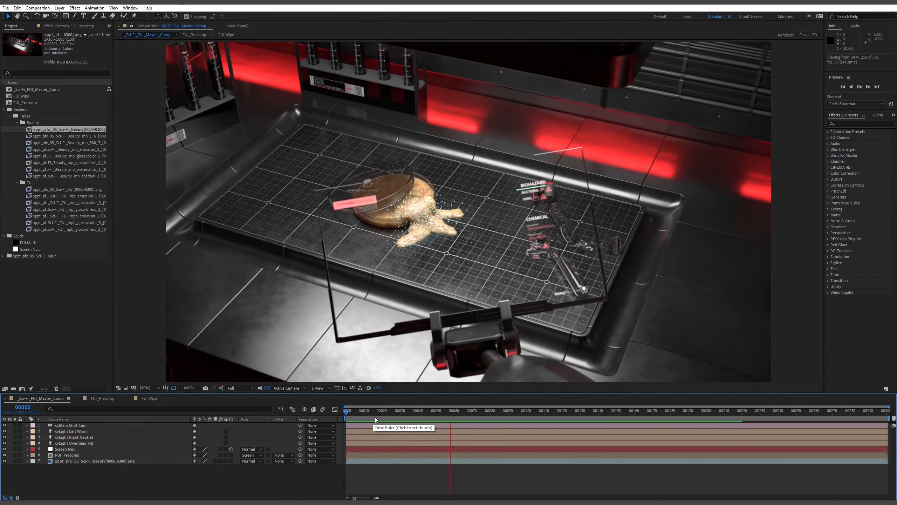
key(space)
mouse_move(426, 410)
mouse_down()
mouse_move(363, 414)
mouse_move(438, 421)
mouse_up()
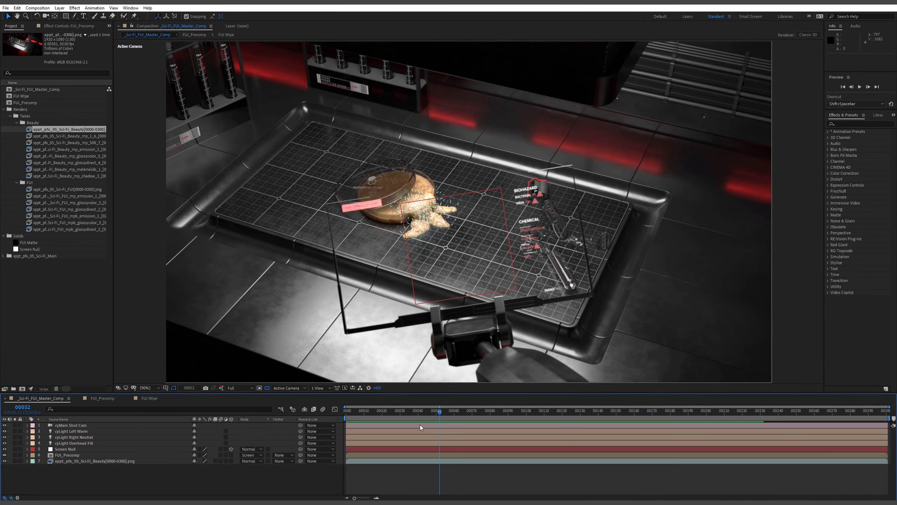
Open FUI_Precomp from the master comp and go into its nested FUI Wipe composition.
double_click(87, 455)
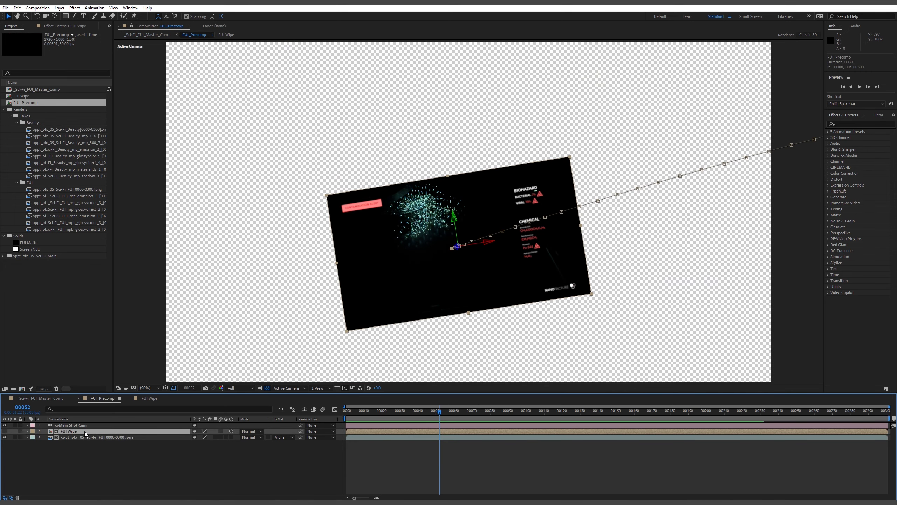
double_click(84, 436)
double_click(84, 432)
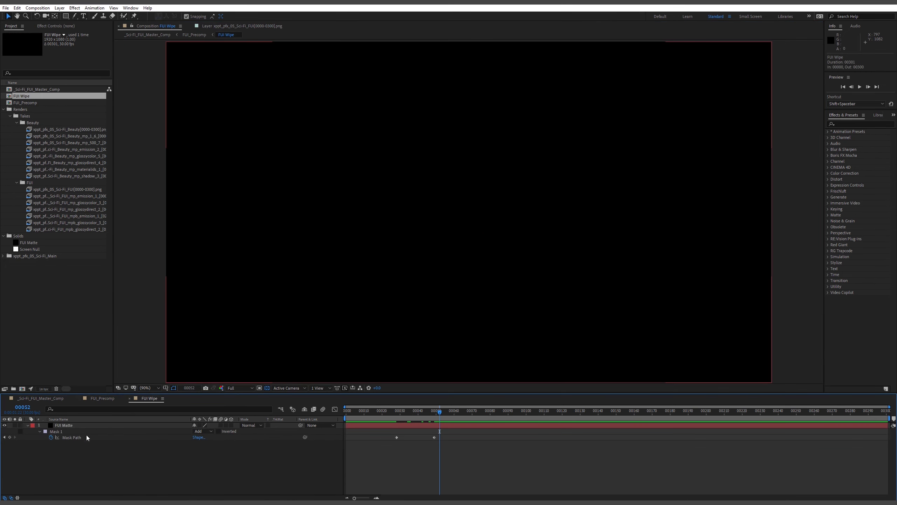
Scrub FUI Wipe back to frame 32 and return through FUI_Precomp to _Sci-Fi_FUI_Master_Comp.
drag(436, 438, 404, 423)
key(Tab)
click(408, 451)
key(Tab)
click(370, 438)
Play back the FUI reveal in the master comp, replaying from frame 13, and scrub to frame 100.
key(space)
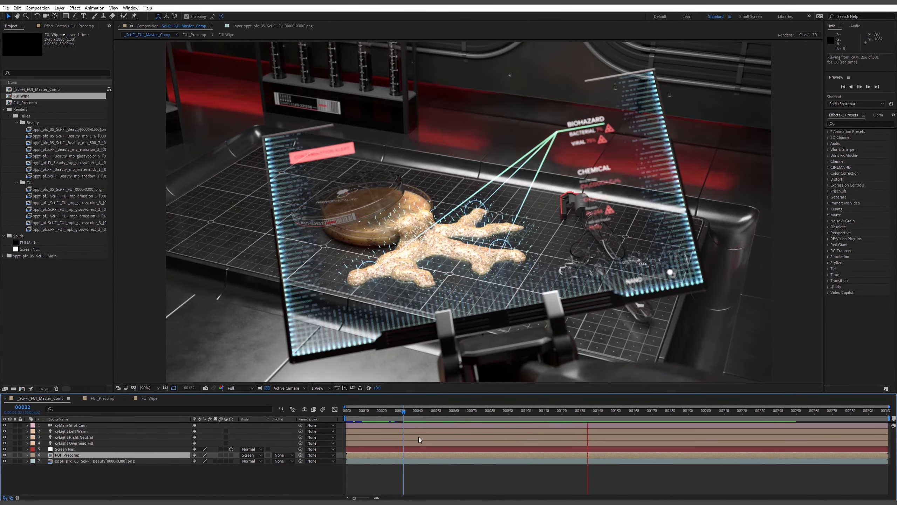
click(370, 419)
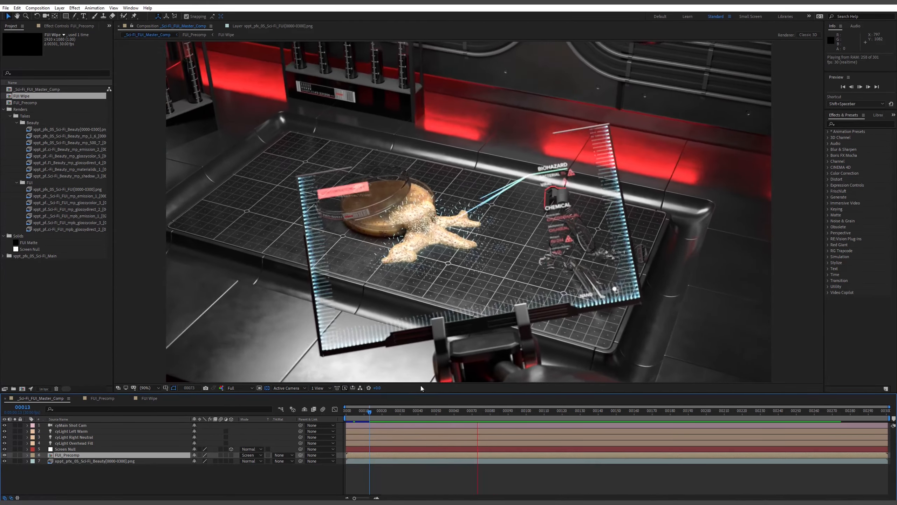
drag(453, 411, 544, 418)
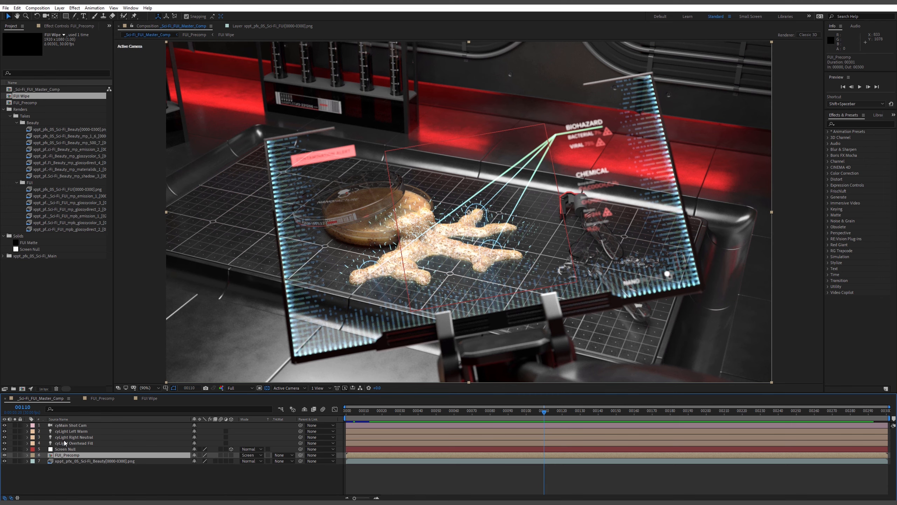
drag(355, 411, 527, 421)
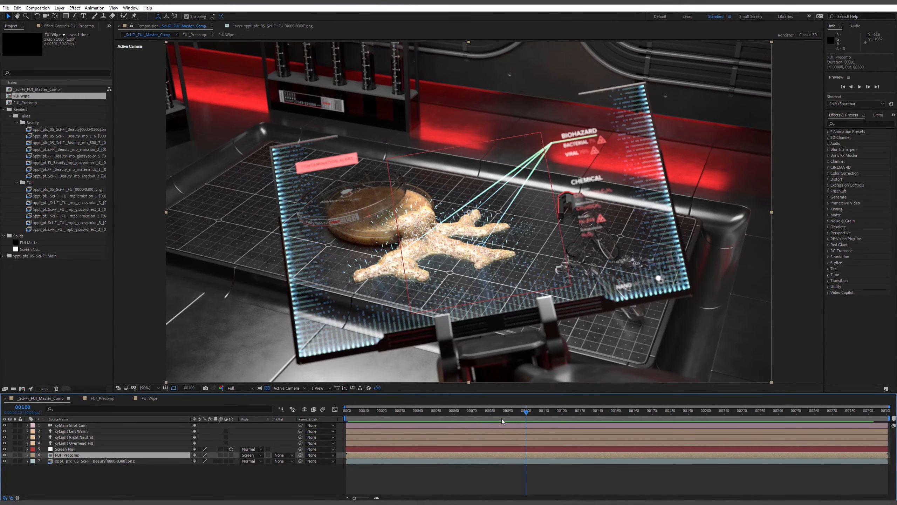
Duplicate the Screen Null layer and replace the duplicate's source with the FUI Matte solid.
click(65, 449)
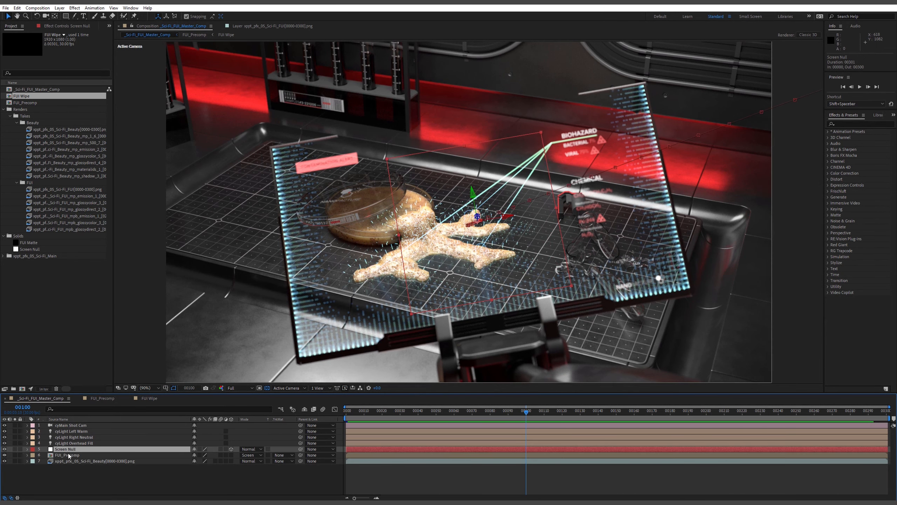
key(ctrl+d)
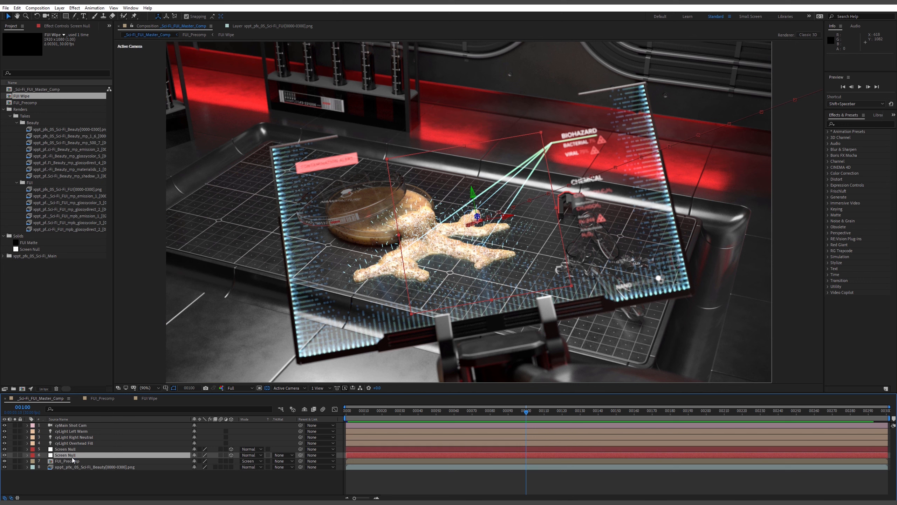
click(30, 243)
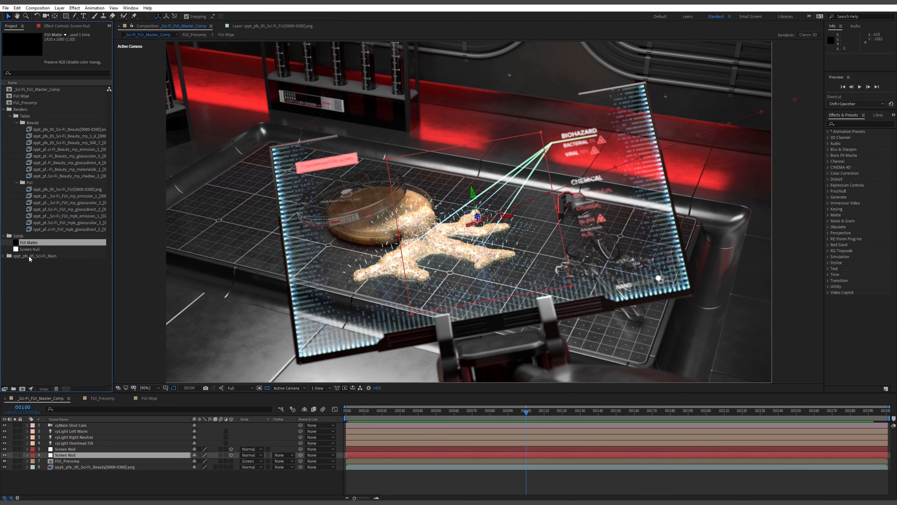
drag(32, 244, 92, 468)
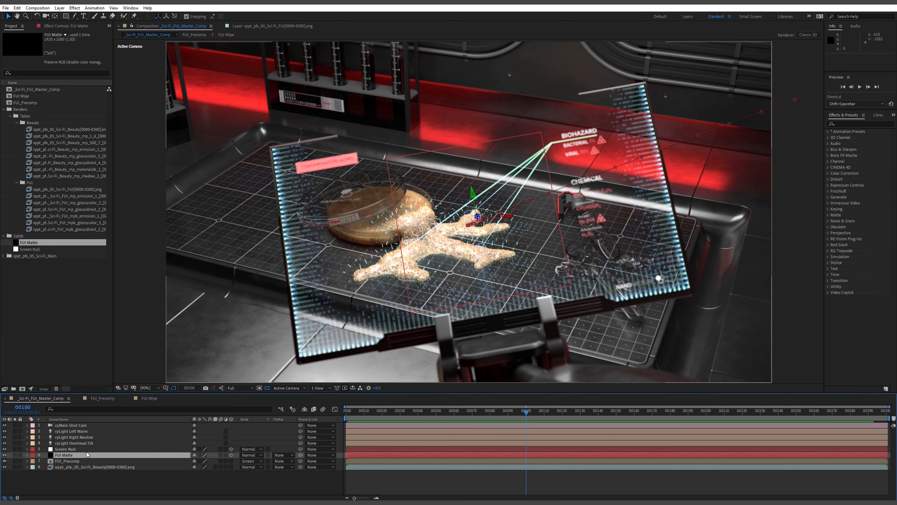
Scale the FUI Matte layer down to 10%, then enlarge it to about 13% by 12% to cover the screen.
key(t)
drag(194, 461, 488, 462)
text(s)
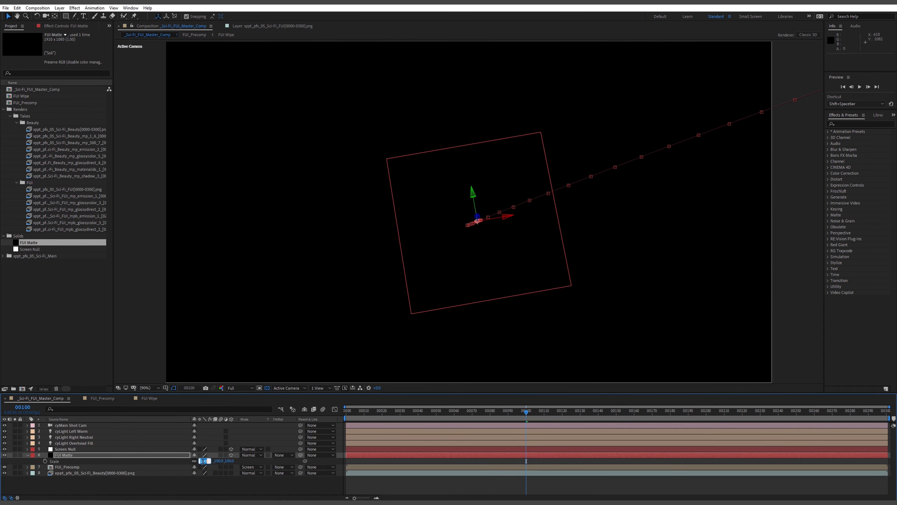
text(10)
key(Return)
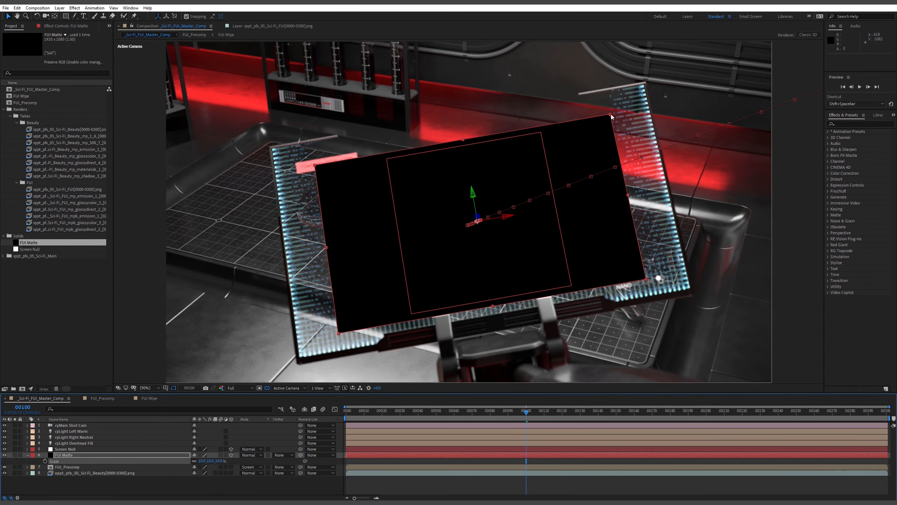
drag(611, 113, 645, 89)
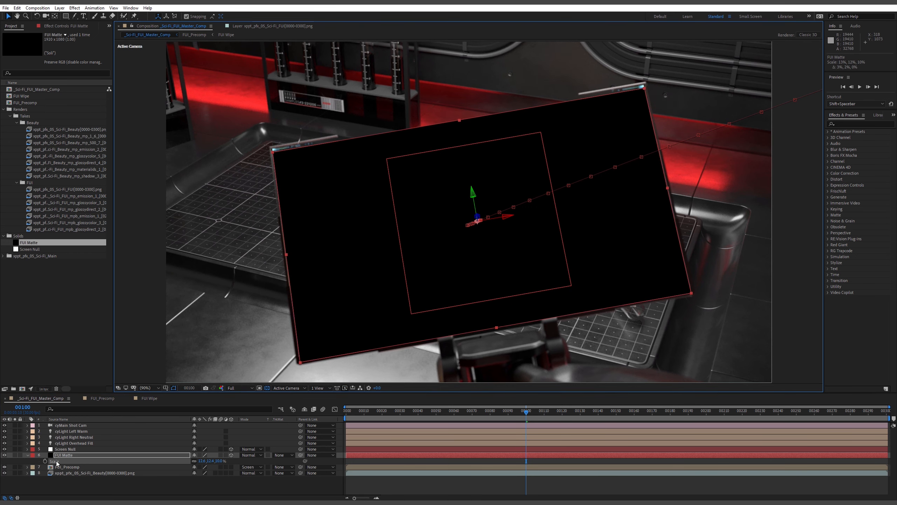
Adjust the FUI Matte's vertical anchor point slightly to align the solid with the screen frame.
key(a)
click(45, 461)
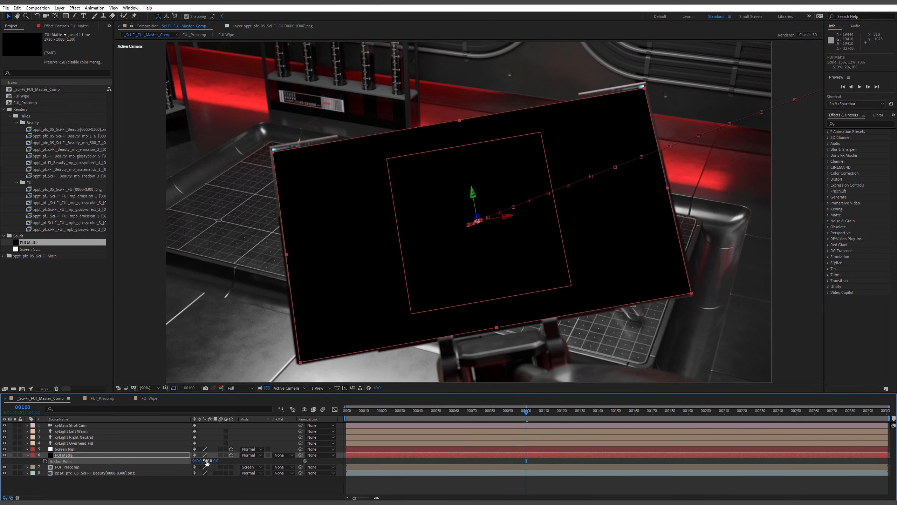
drag(211, 462, 212, 463)
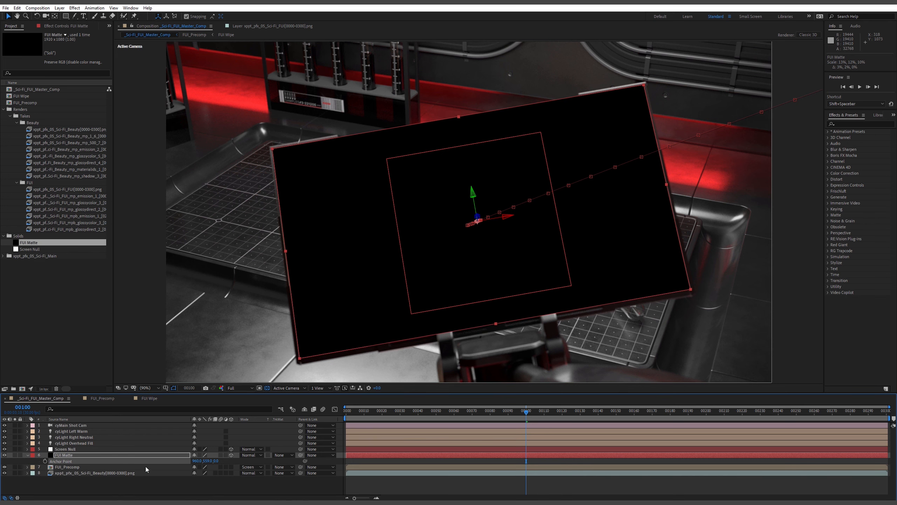
key(a)
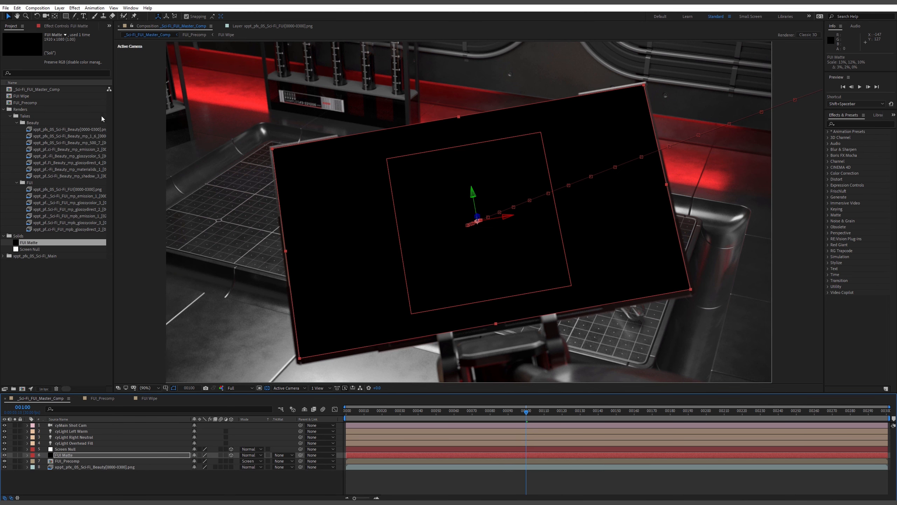
Add a full-layer rectangular mask to FUI Matte, feathered about 73 pixels and contracted with an expansion of about -21 pixels.
double_click(66, 15)
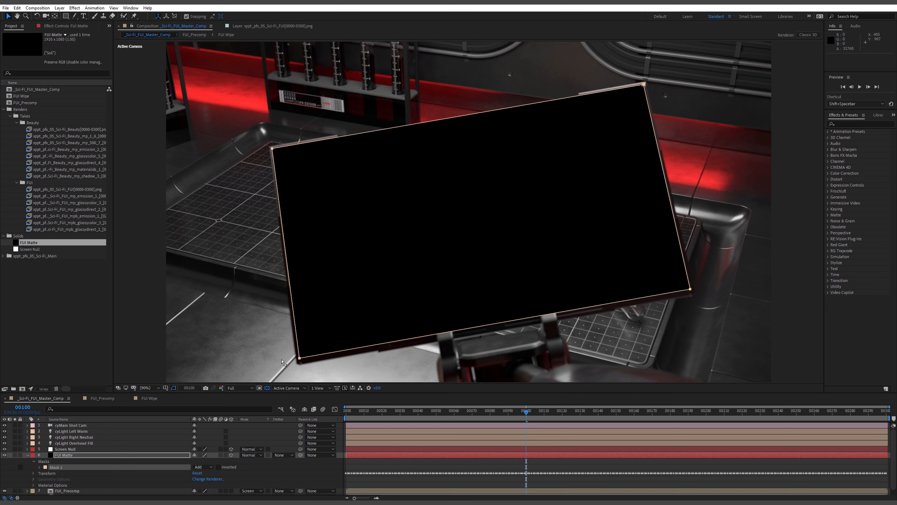
click(73, 456)
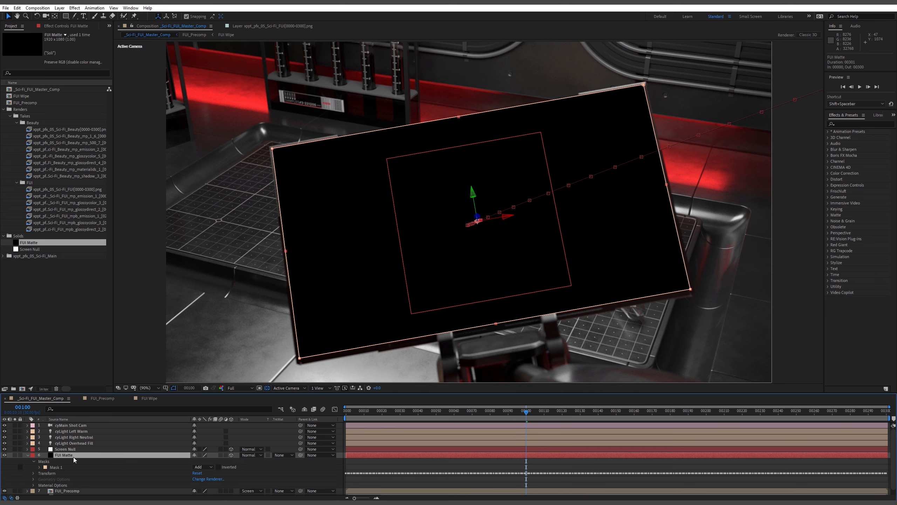
click(56, 468)
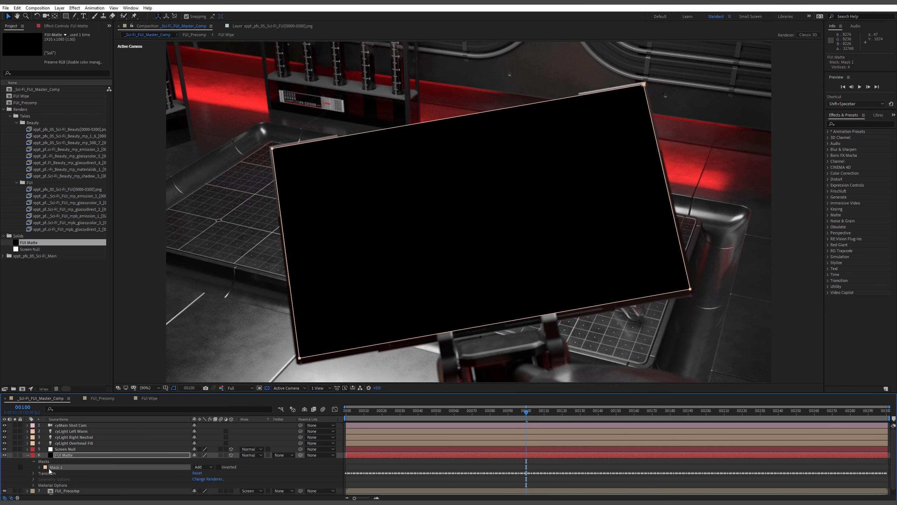
key(f)
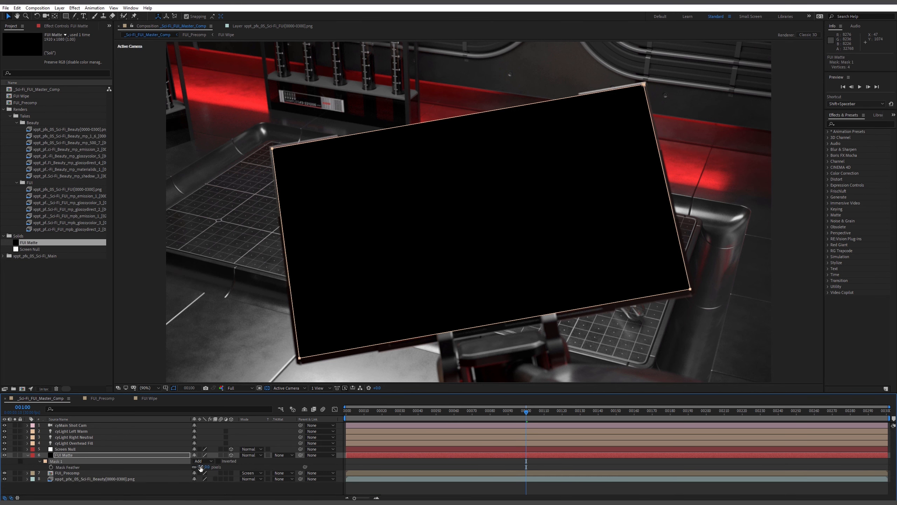
drag(201, 467, 231, 469)
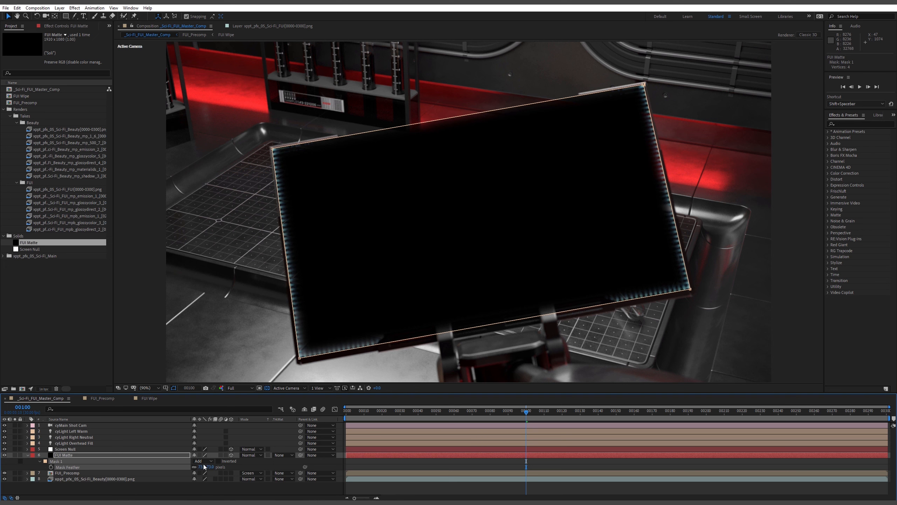
click(40, 461)
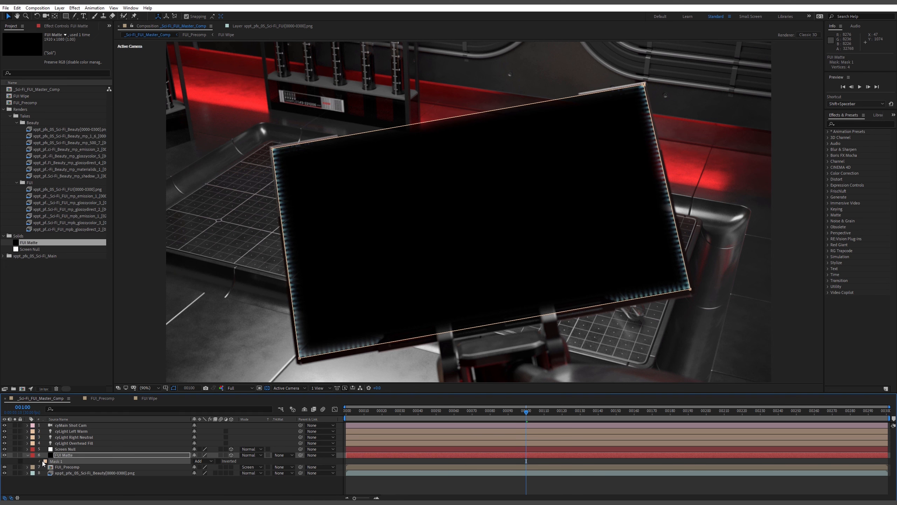
click(77, 485)
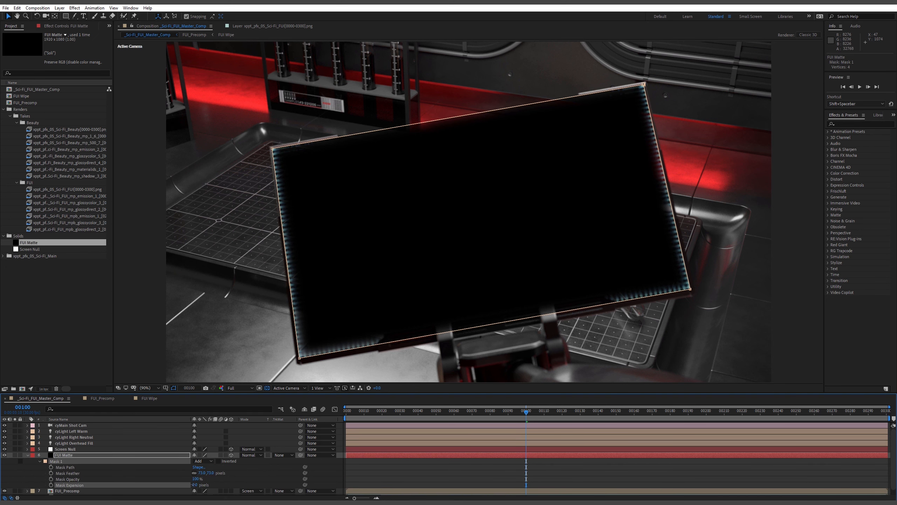
drag(195, 485, 190, 483)
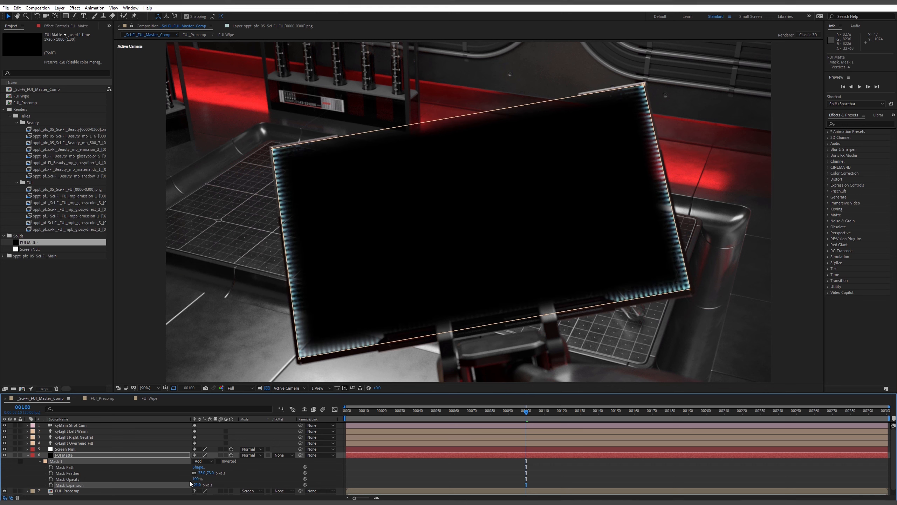
Collapse the FUI Matte layer and move it below FUI_Precomp, above the Beauty render.
click(28, 455)
click(73, 456)
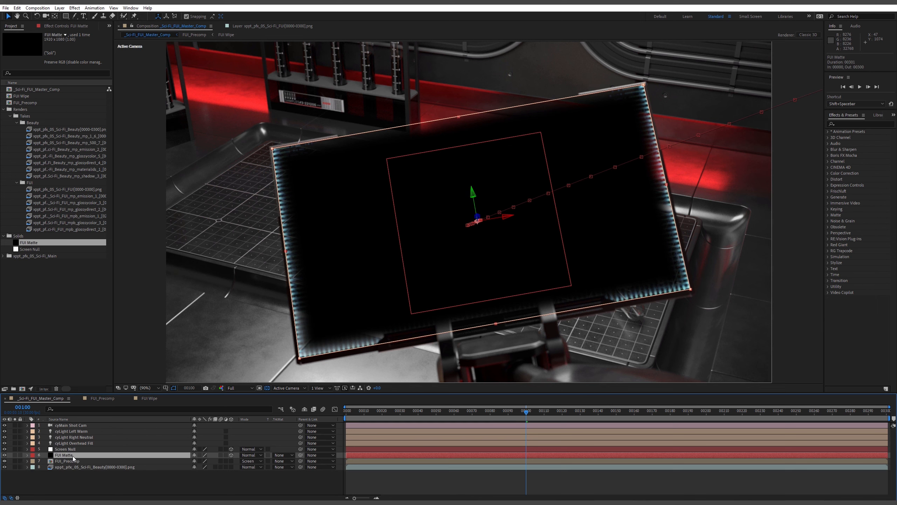
drag(73, 457, 74, 464)
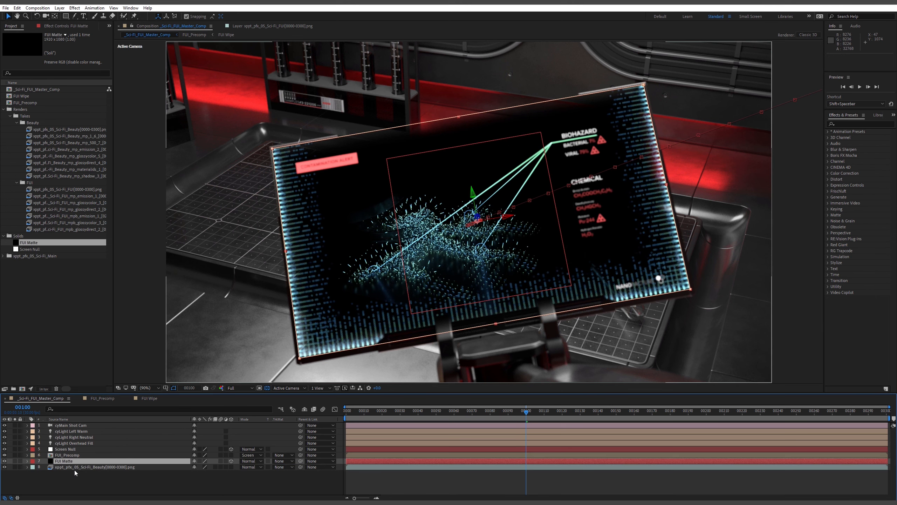
click(136, 482)
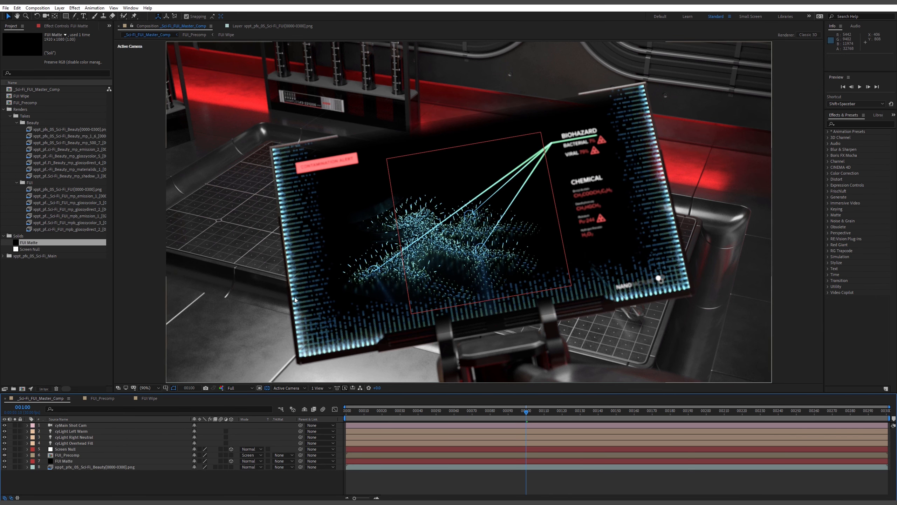
Reveal the FUI Matte's mask properties and set the expansion to about -54 pixels and the feather to 50 pixels.
click(65, 456)
click(63, 461)
key(m)
click(62, 474)
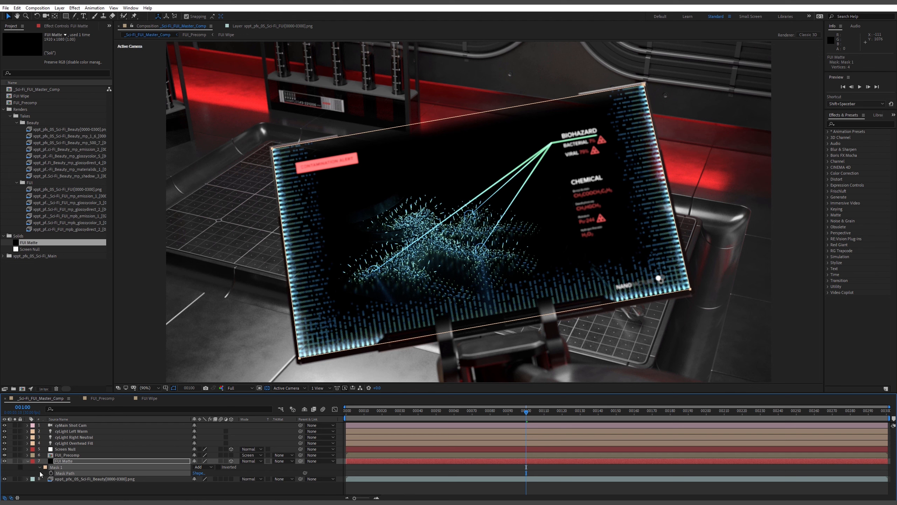
click(50, 488)
click(39, 467)
click(40, 467)
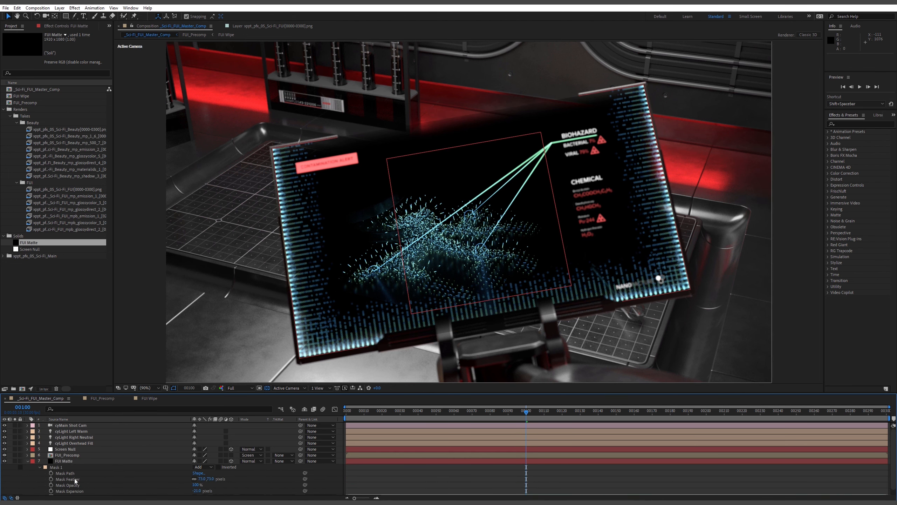
drag(196, 492, 185, 490)
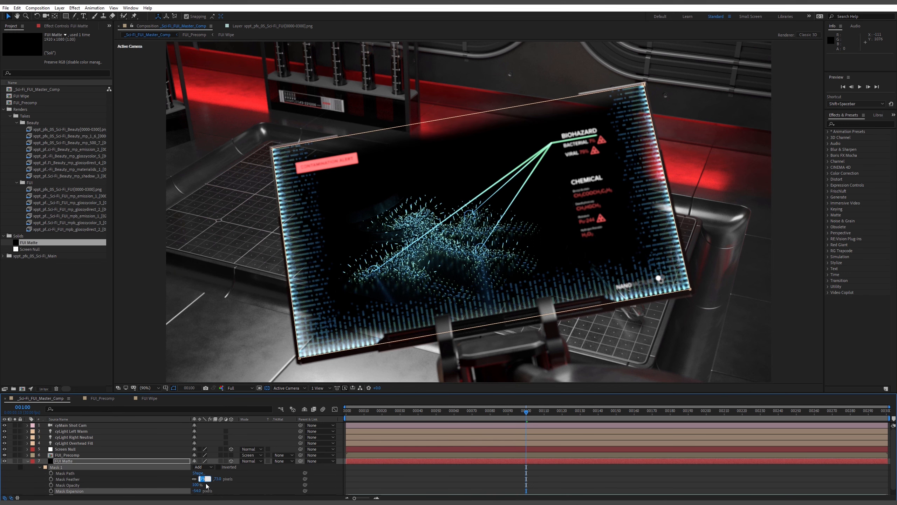
text(50)
key(Return)
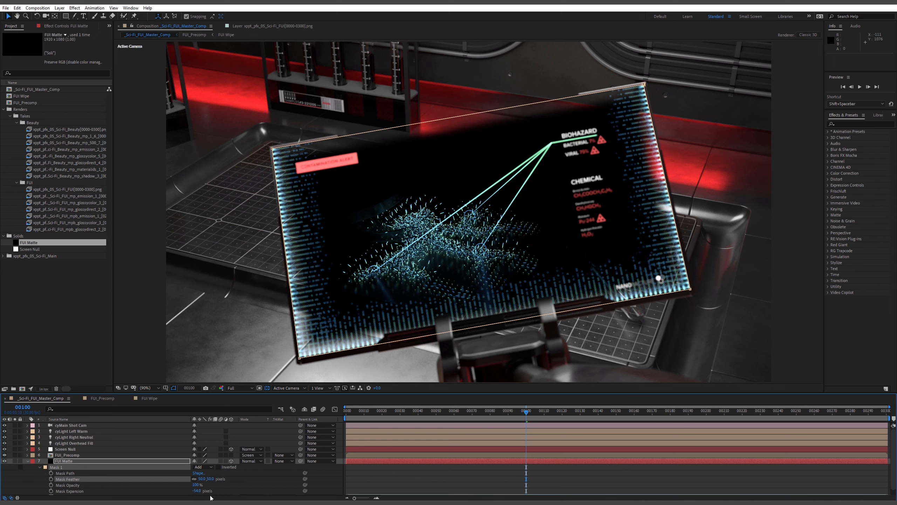
Set the FUI Matte's mask feather to 30 pixels and its mask expansion to -30 pixels.
click(380, 480)
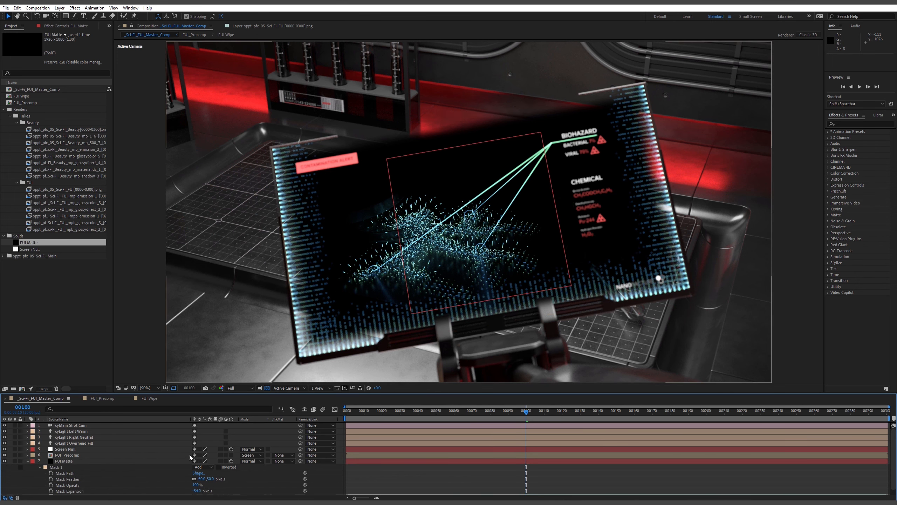
drag(200, 480, 206, 480)
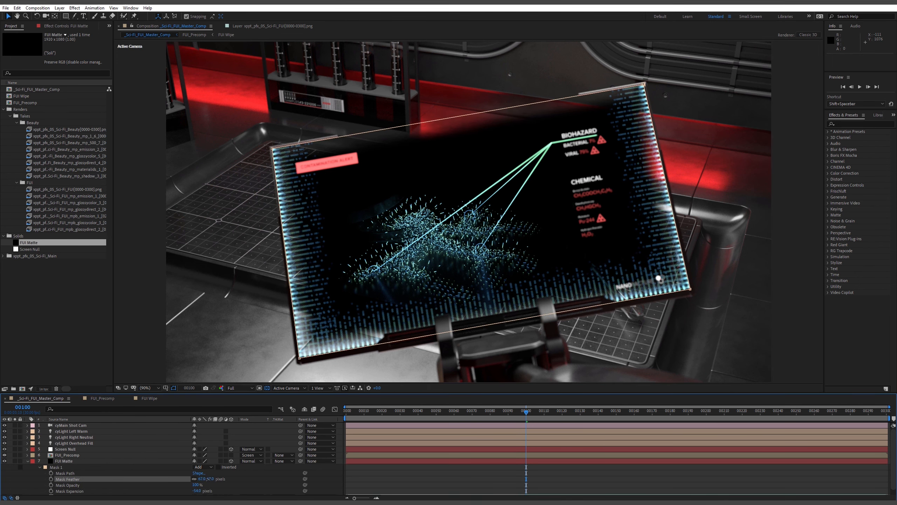
text(30)
key(Return)
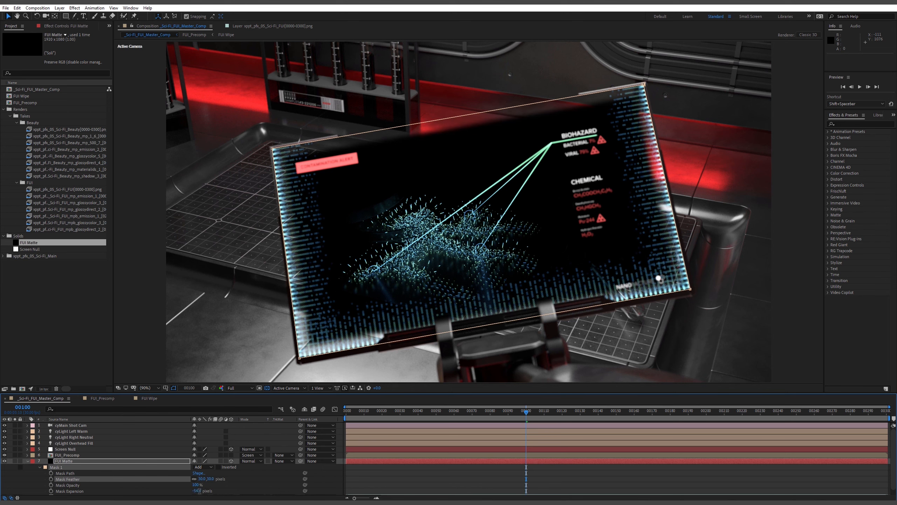
key(Return)
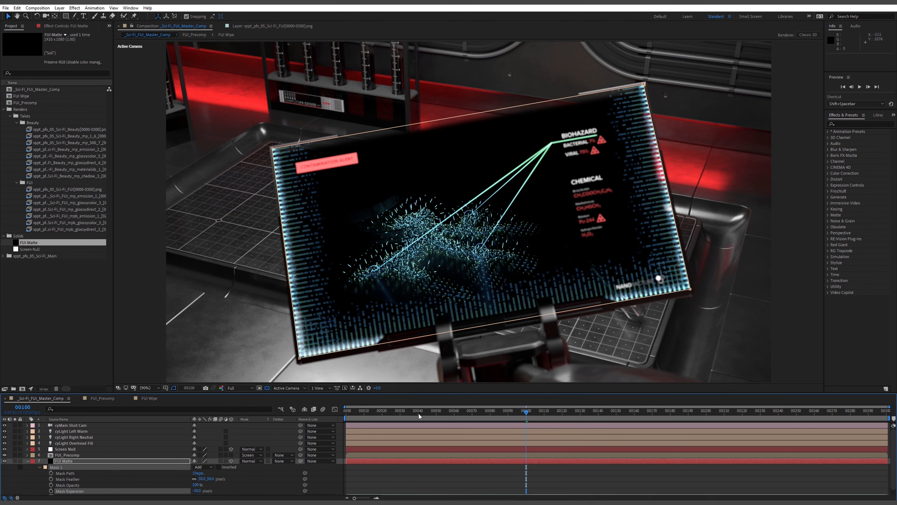
Scrub to frame 52 and lower the FUI Matte layer's opacity to 40%.
drag(418, 414, 440, 421)
click(173, 462)
key(t)
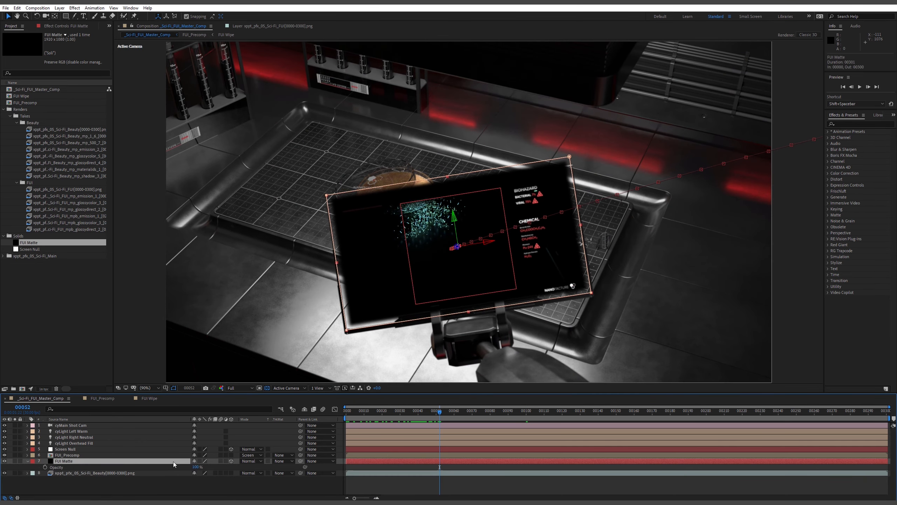
drag(195, 467, 204, 471)
text(40)
key(Return)
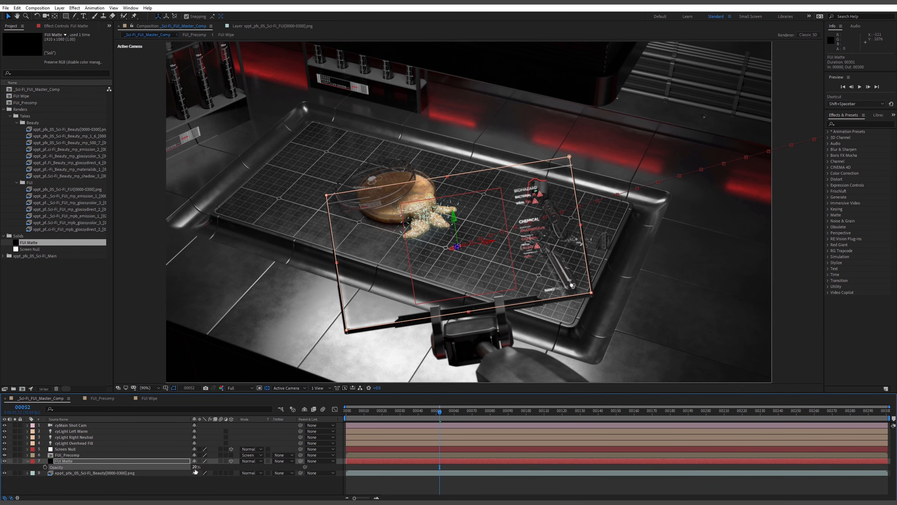
Set the FUI Matte layer's opacity to 25% and scrub to frame 61 to check it.
click(196, 467)
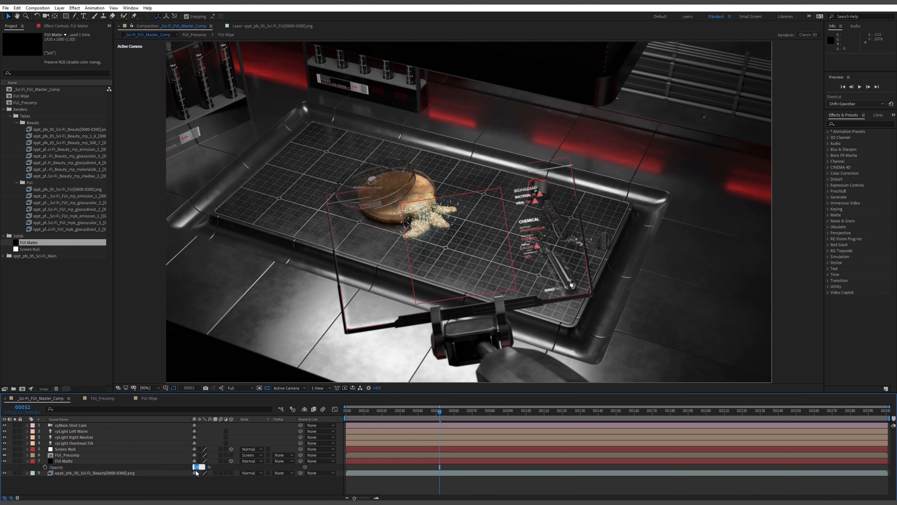
text(25)
key(Return)
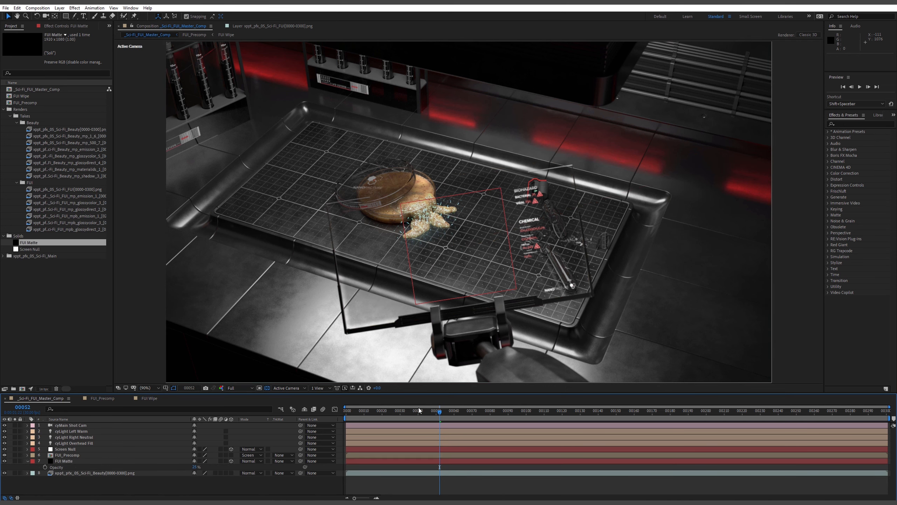
mouse_move(437, 414)
mouse_down()
mouse_move(401, 416)
mouse_move(431, 421)
mouse_up()
drag(441, 418, 457, 418)
Set the FUI Matte layer's track matte to Alpha Matte "FUI_Precomp".
click(61, 455)
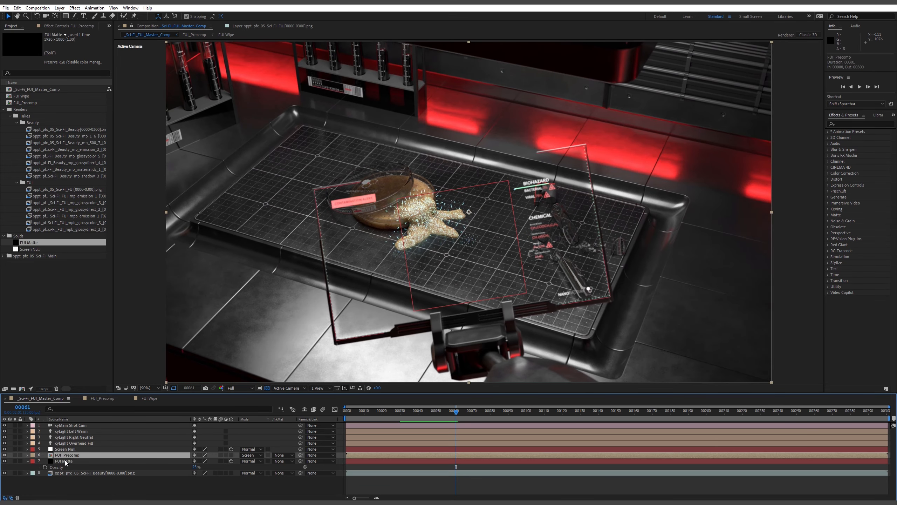
click(65, 461)
click(66, 455)
click(66, 461)
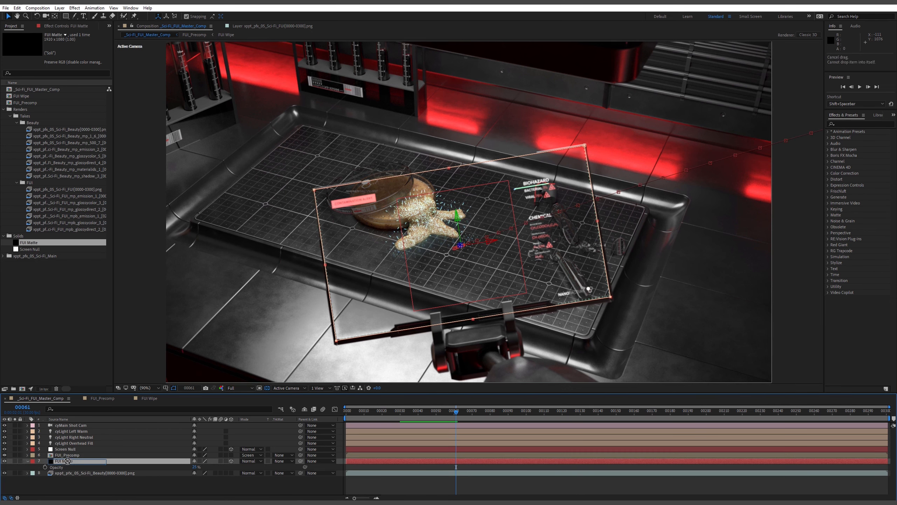
click(67, 455)
click(282, 461)
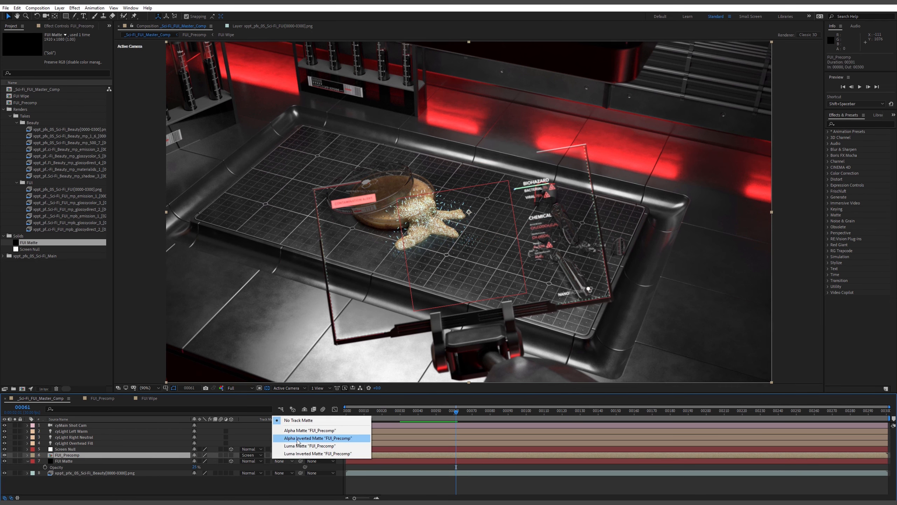
click(15, 456)
click(15, 456)
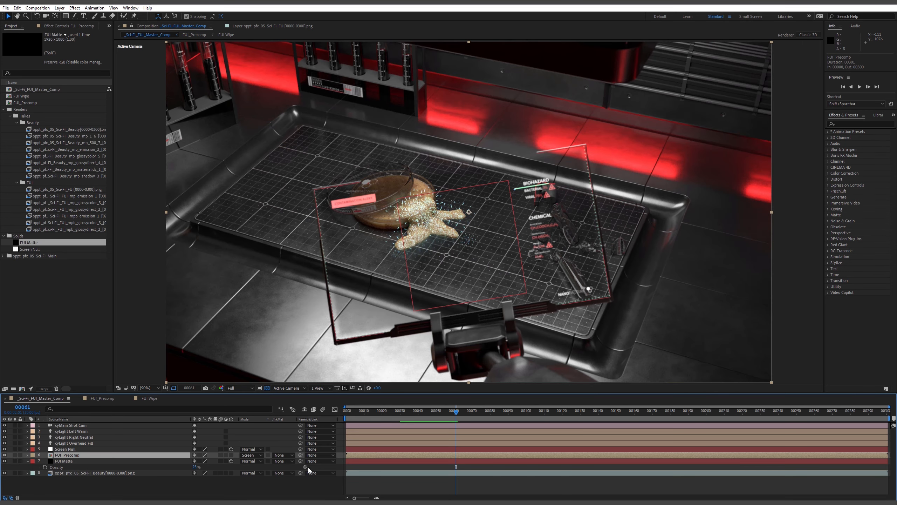
click(283, 461)
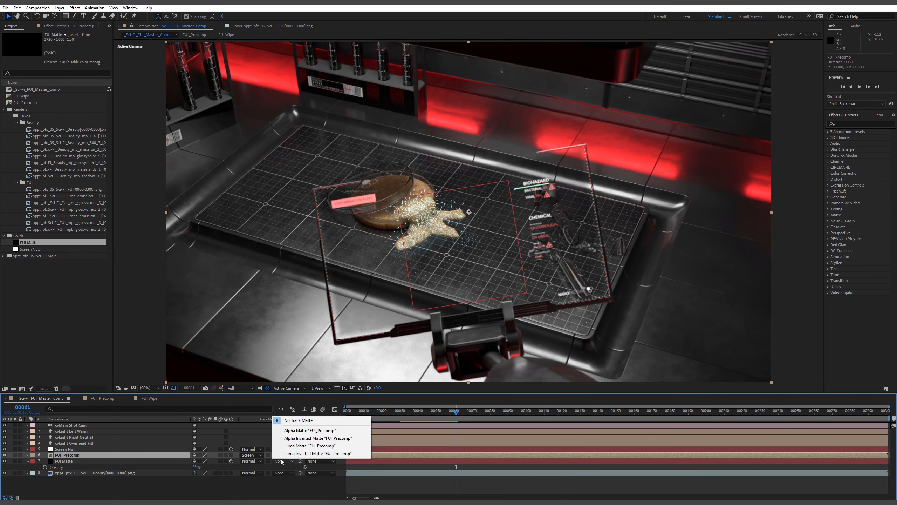
click(297, 429)
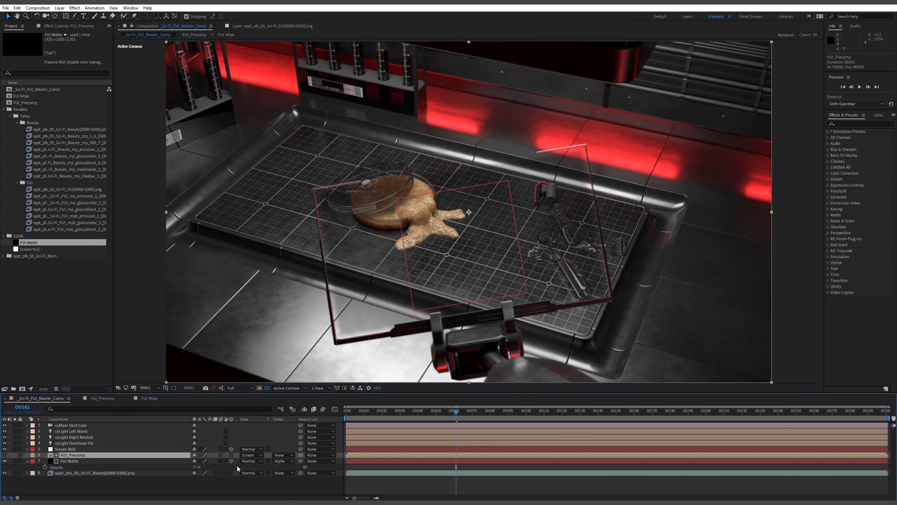
Turn the FUI_Precomp layer's visibility back on and preview the animation from frame 16.
click(277, 461)
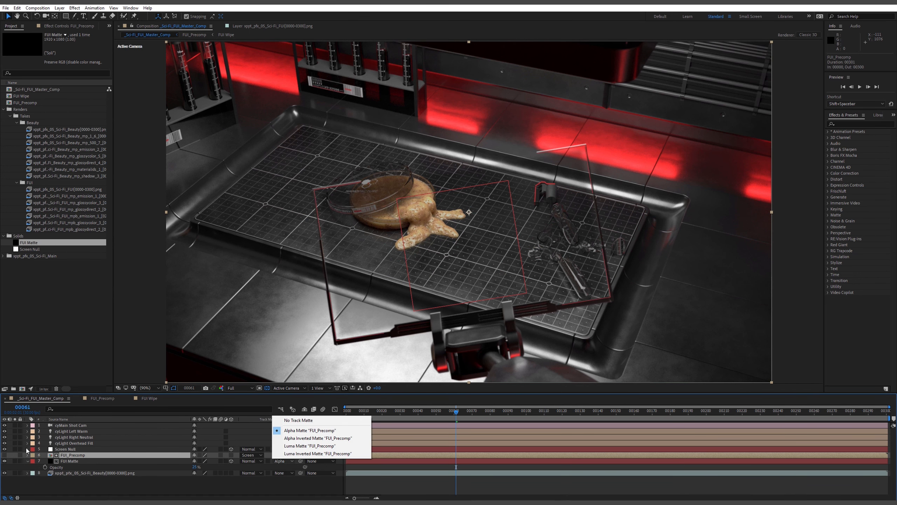
click(20, 474)
click(4, 455)
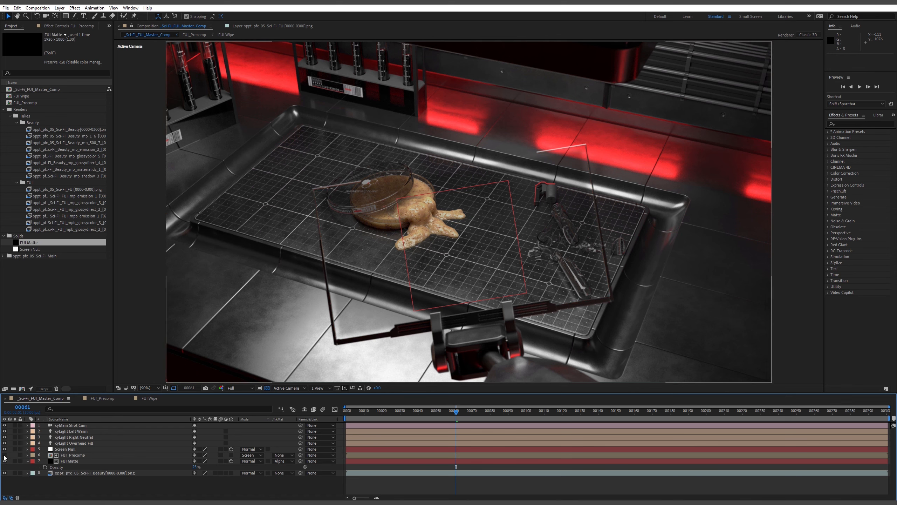
drag(456, 418, 386, 416)
key(space)
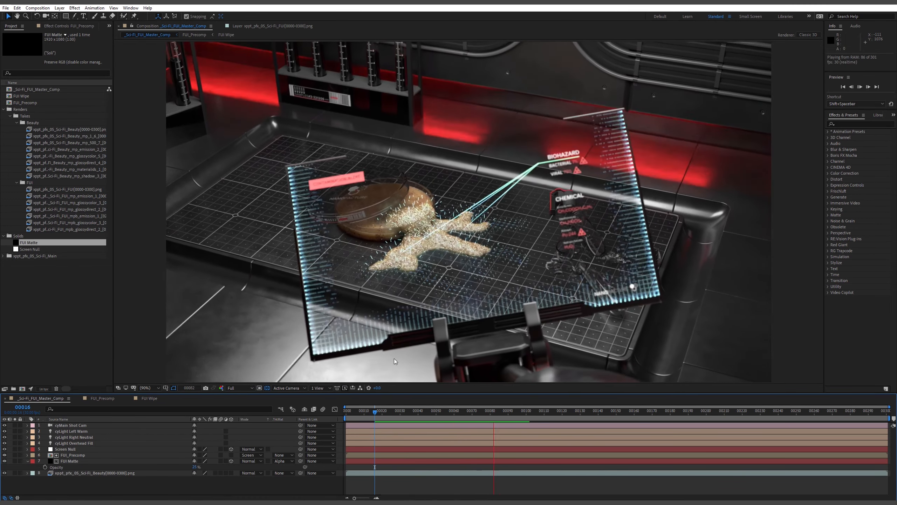
key(space)
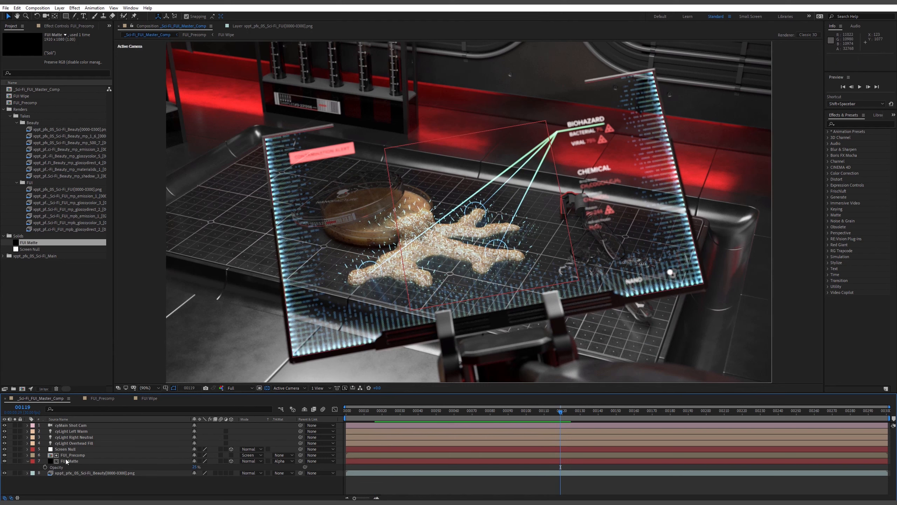
Lower the FUI Matte layer's opacity further while viewing frame 119, then deselect the layer.
click(67, 461)
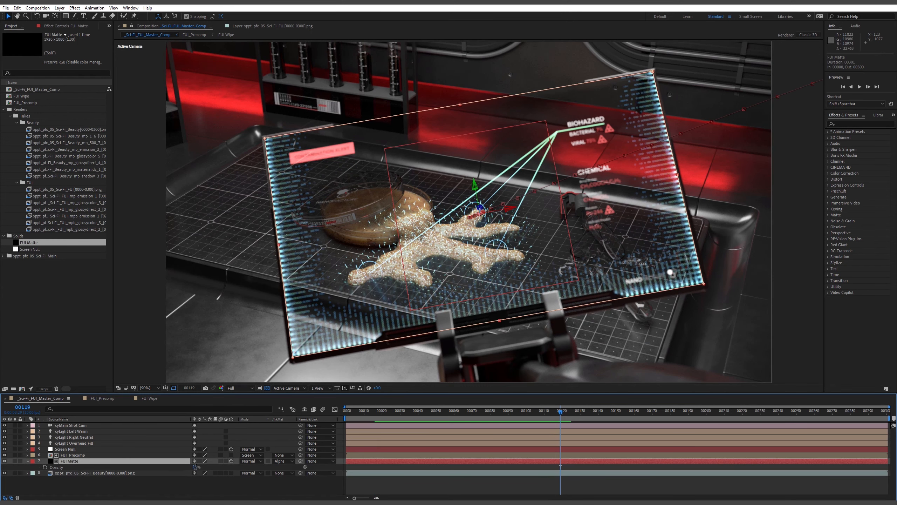
drag(196, 467, 191, 474)
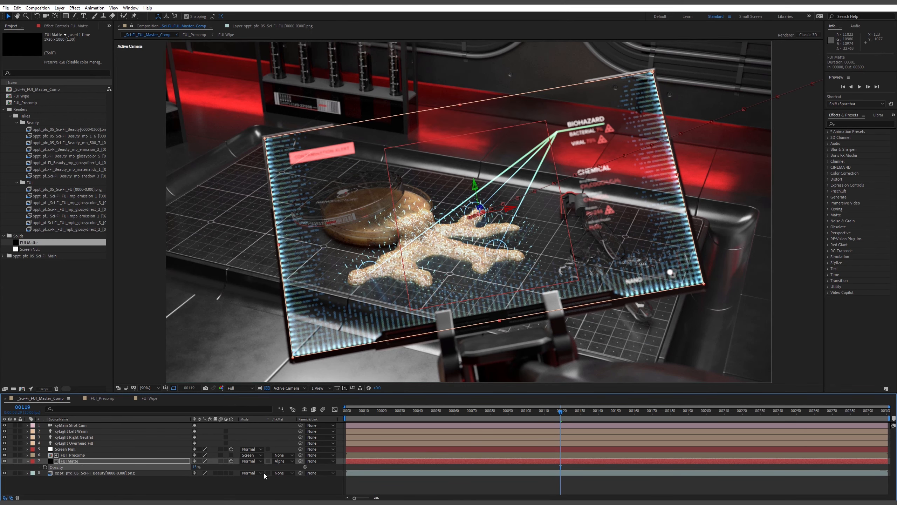
click(275, 485)
Compare the composite with and without the FUI Matte around frame 110, leaving the matte visible at frame 108.
mouse_move(553, 413)
mouse_down()
mouse_move(446, 411)
mouse_move(544, 413)
mouse_up()
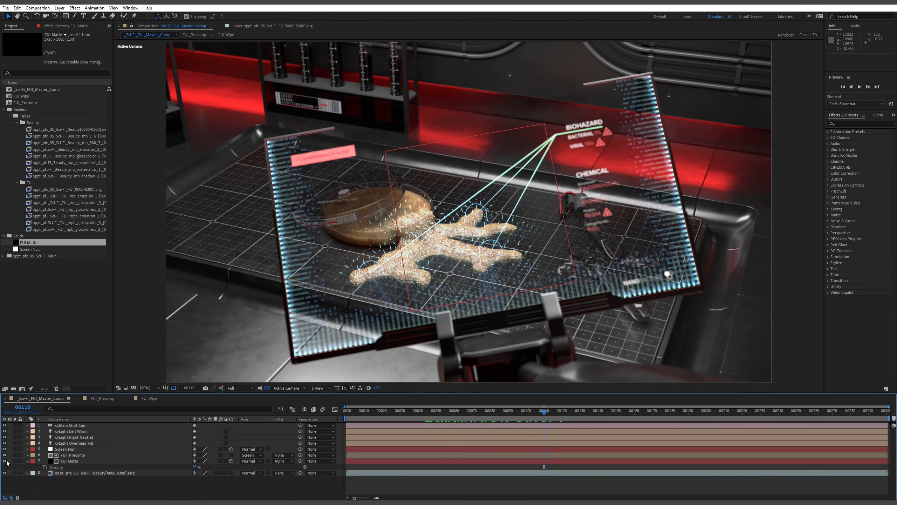
click(4, 461)
click(4, 461)
click(4, 461)
click(5, 461)
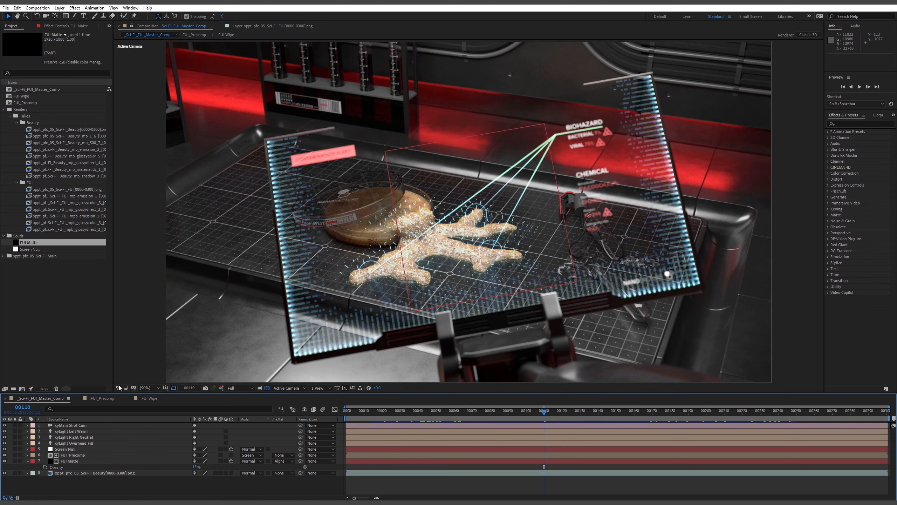
drag(545, 411, 540, 430)
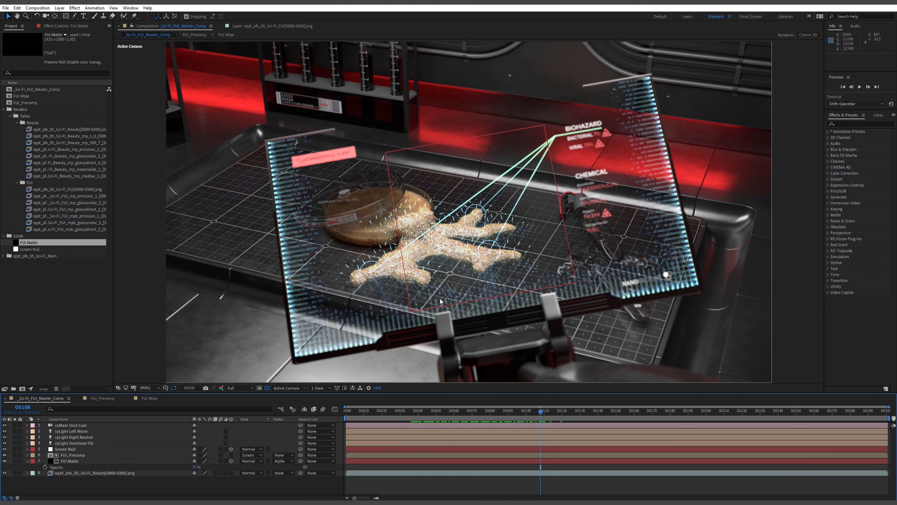
Collapse the FUI Matte layer's properties and duplicate the FUI_Precomp layer.
click(28, 461)
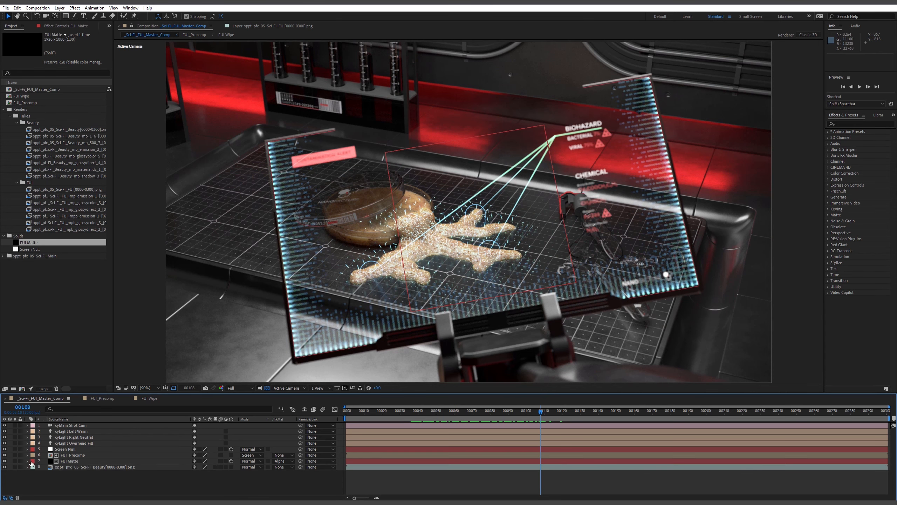
click(73, 455)
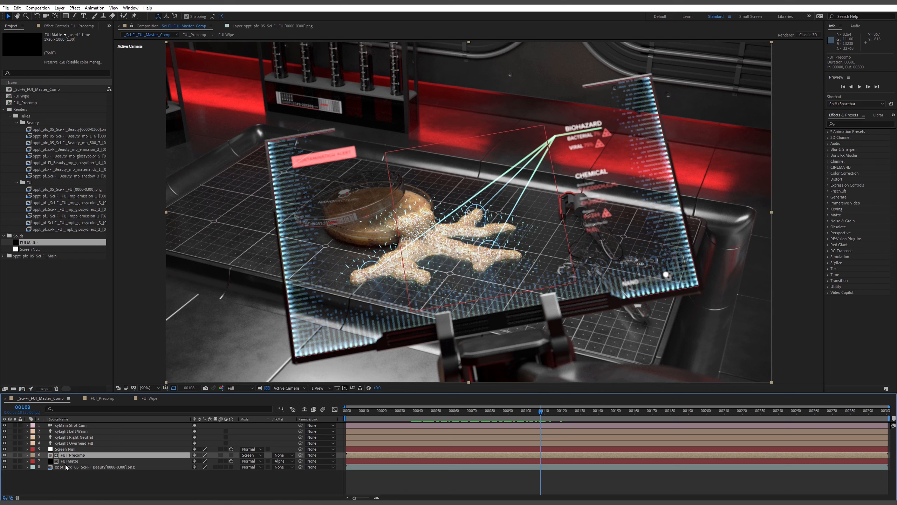
key(ctrl+d)
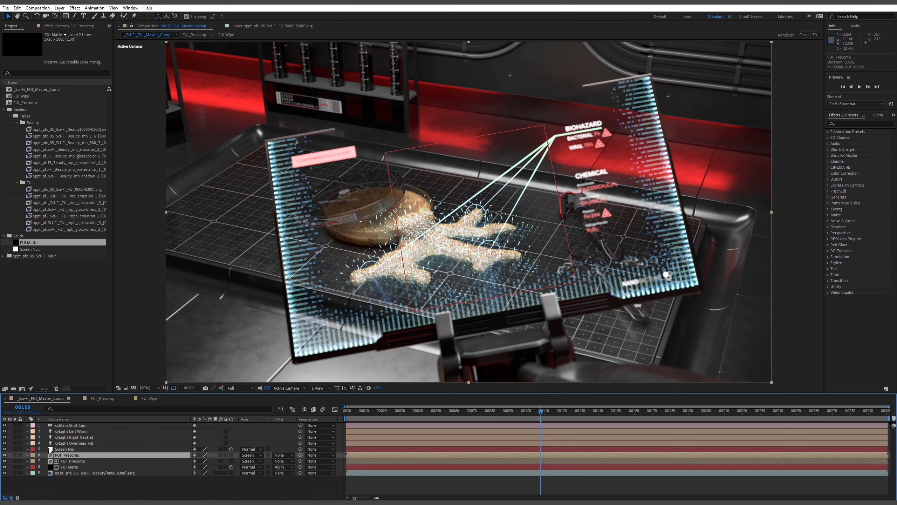
Find the Fast Box Blur effect, apply it to the upper FUI_Precomp copy, and open its blur radius for editing.
click(834, 124)
text(fa)
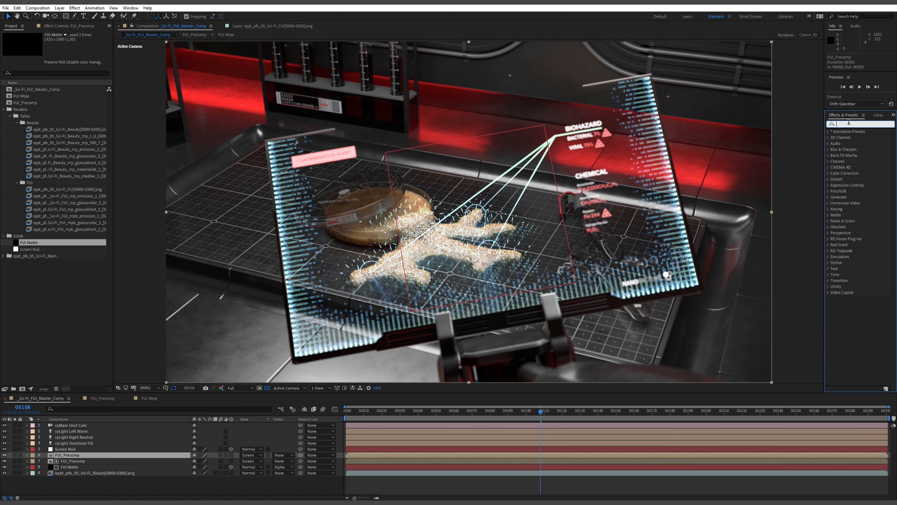
text(st)
drag(856, 167, 73, 457)
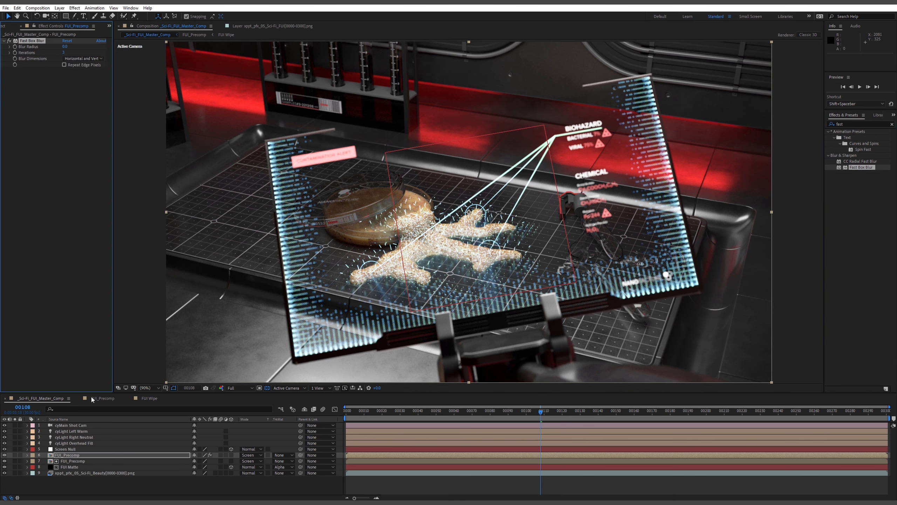
click(65, 47)
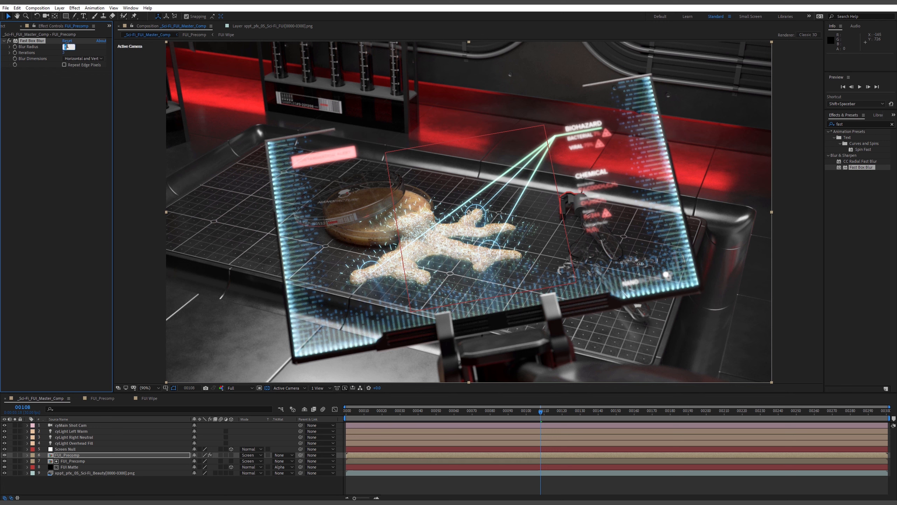
Set the Fast Box Blur radius to 3 and rename the blurred FUI_Precomp layer to FUI_Tight Bloom.
text(3)
key(Return)
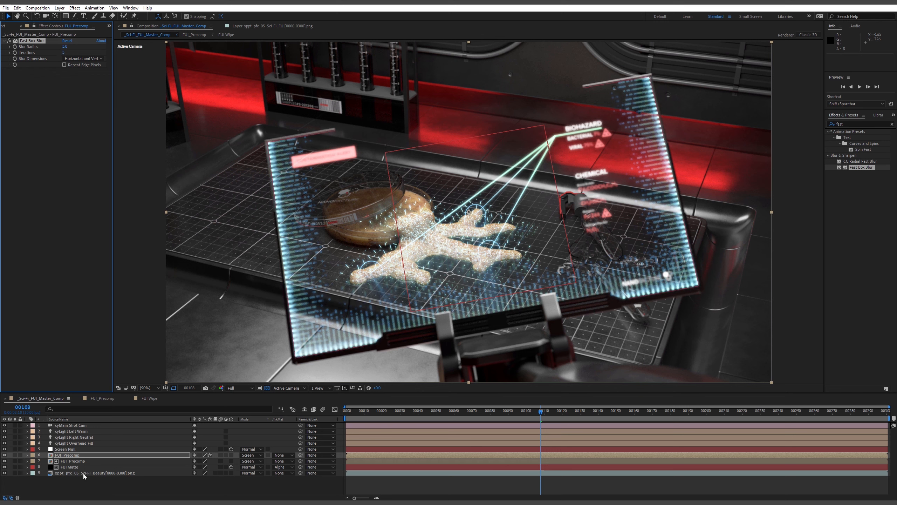
click(79, 456)
right_click(75, 459)
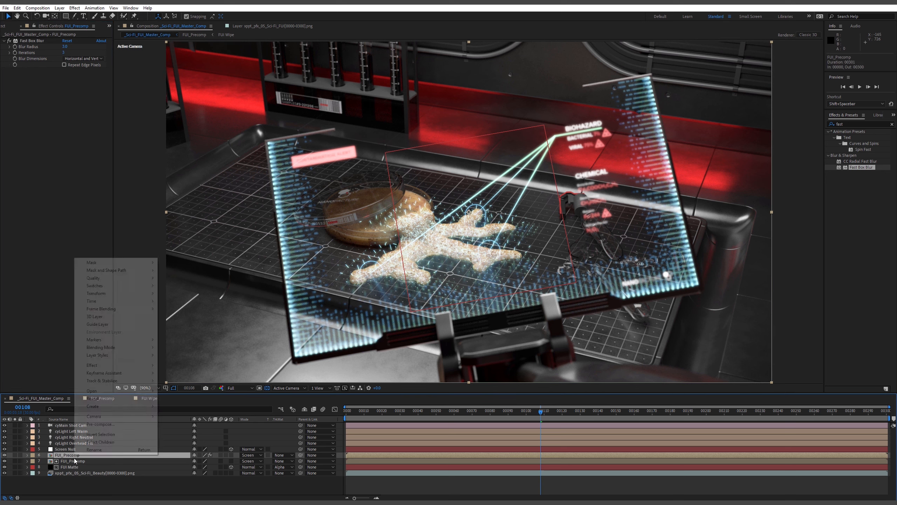
click(93, 460)
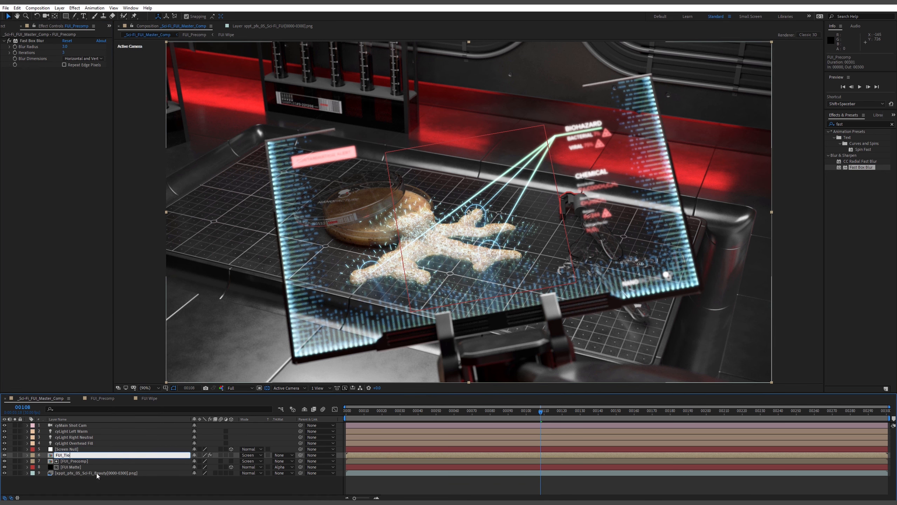
key(BackSpace)
key(BackSpace)
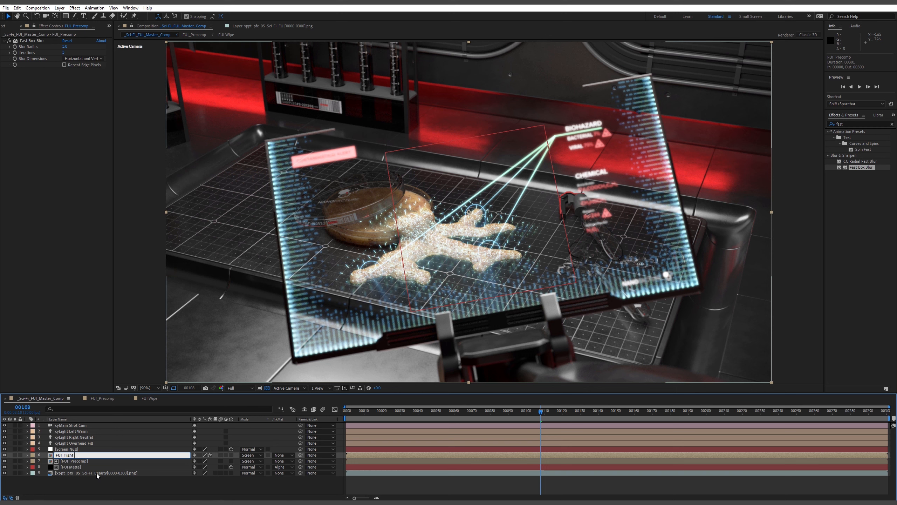
text(Bloom)
key(Return)
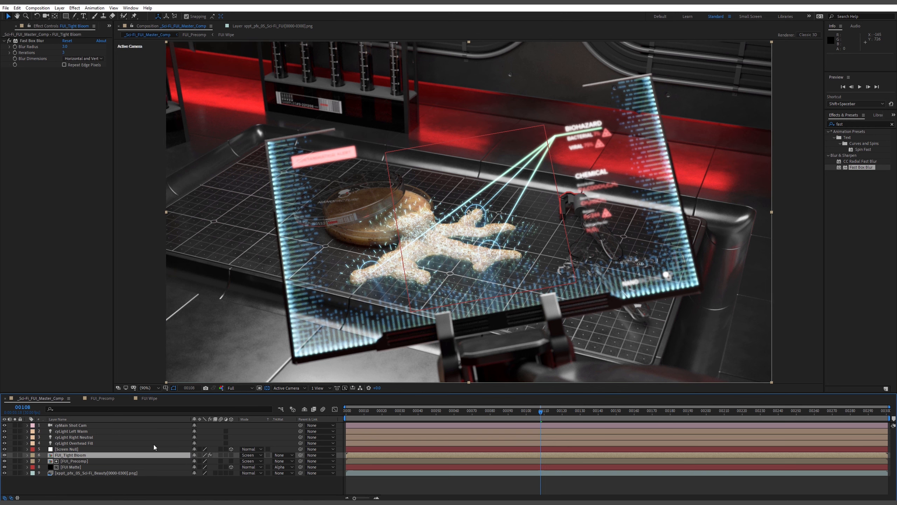
Duplicate the FUI_Tight Bloom layer and rename the copy to FUI_Wide Bloom.
key(ctrl+d)
right_click(80, 458)
click(86, 452)
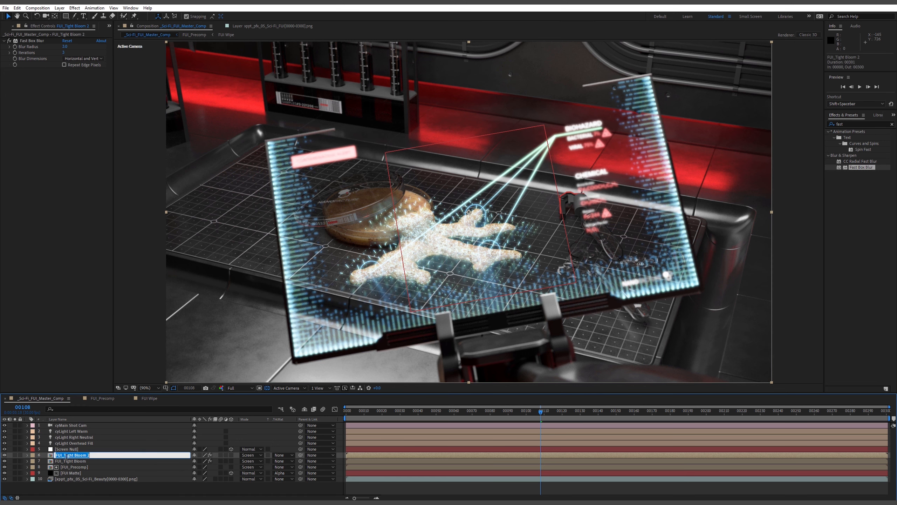
drag(82, 455, 138, 458)
text(Wide Bloow)
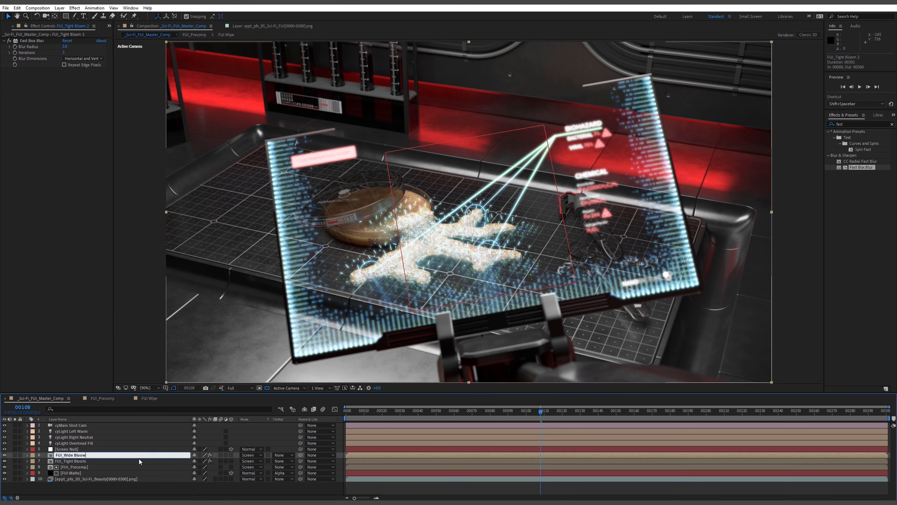
key(BackSpace)
text(m)
key(Return)
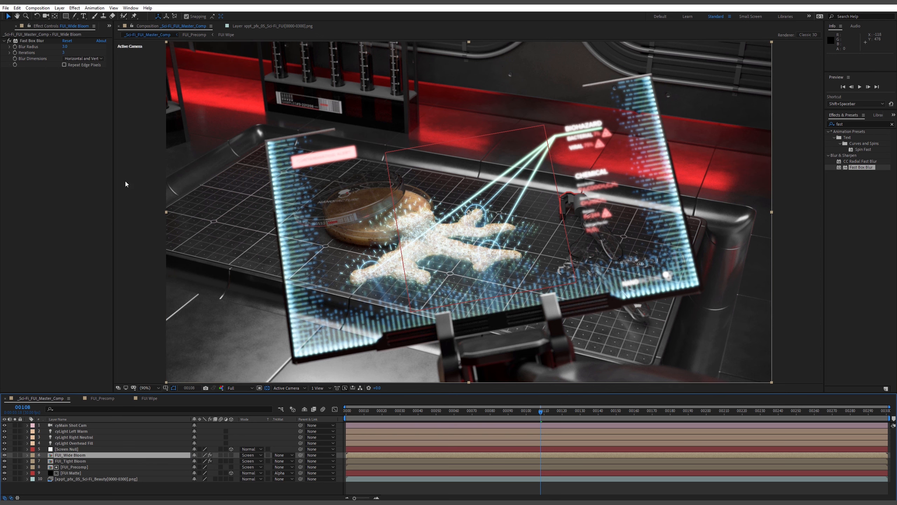
Raise FUI_Wide Bloom's blur radius to about 40 and set the opacity of both bloom layers to 40%.
drag(64, 46, 75, 48)
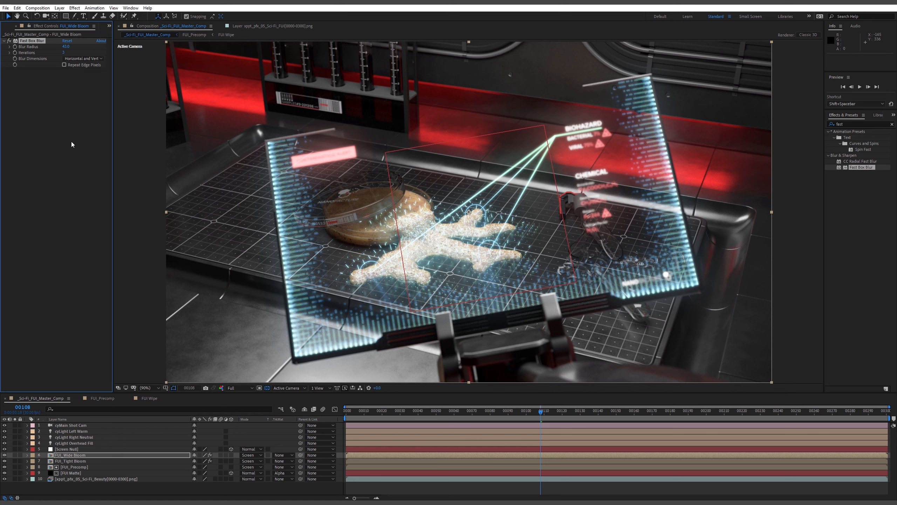
shift+click(74, 462)
key(t)
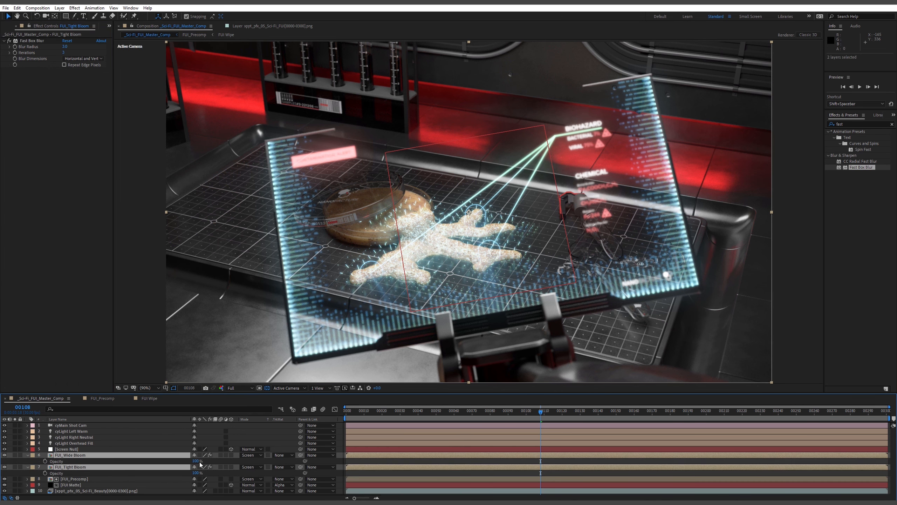
key(Return)
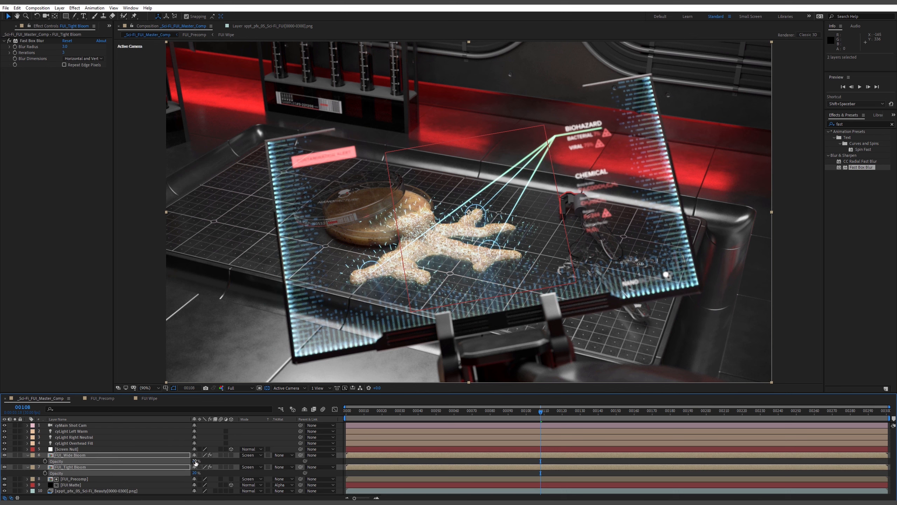
key(Return)
Try the Add blending mode on both bloom layers and raise the opacity of FUI_Wide Bloom.
click(251, 455)
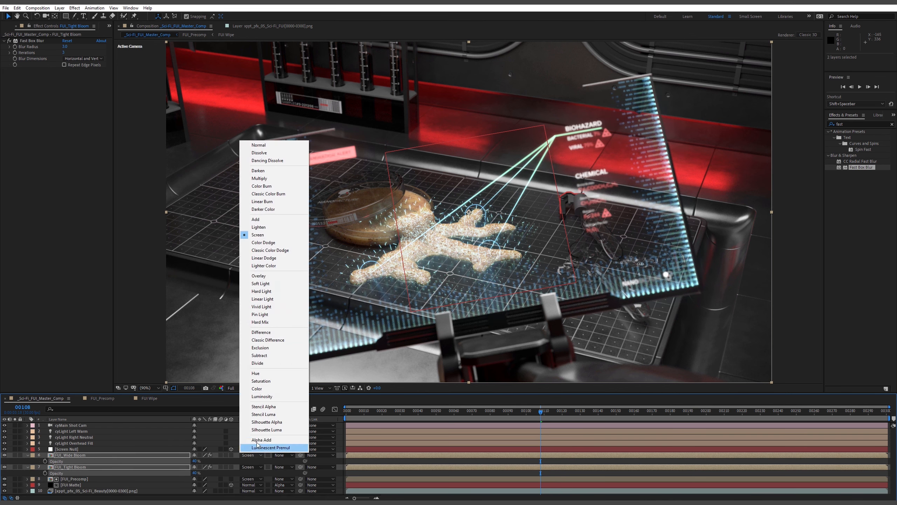
click(262, 219)
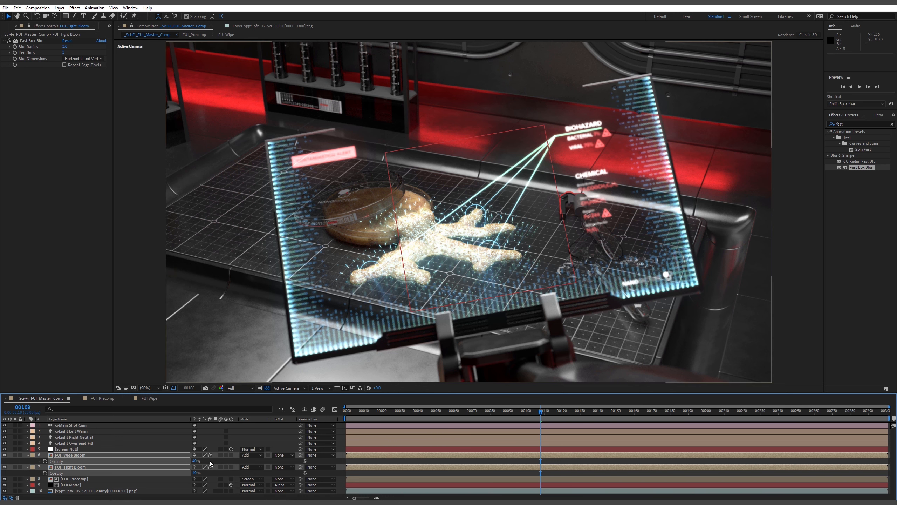
click(209, 461)
mouse_move(196, 461)
mouse_down()
mouse_move(216, 462)
mouse_move(211, 468)
mouse_up()
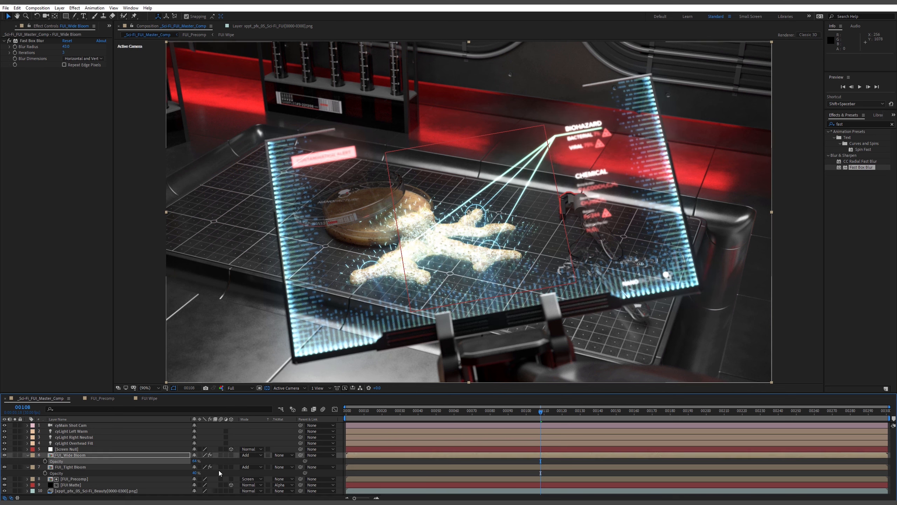
Set the blending mode of FUI_Wide Bloom and FUI_Tight Bloom back to Screen.
click(250, 455)
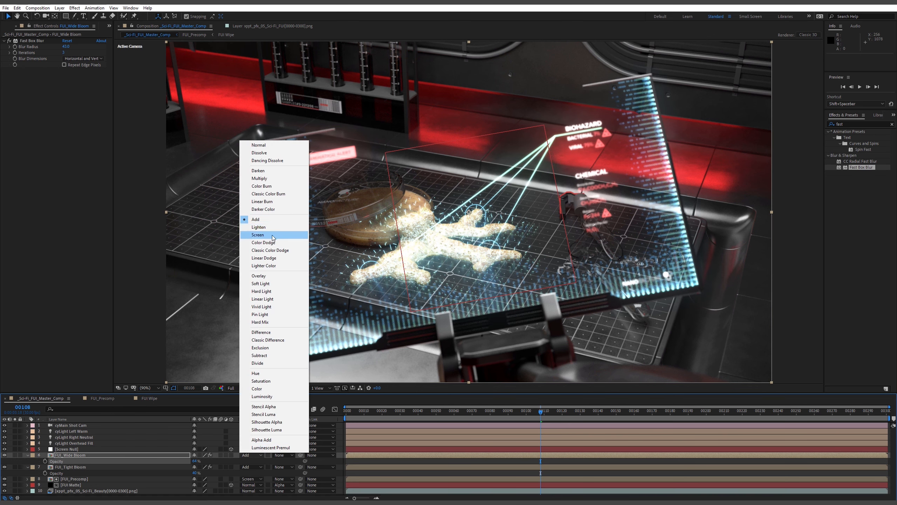
click(258, 235)
click(251, 467)
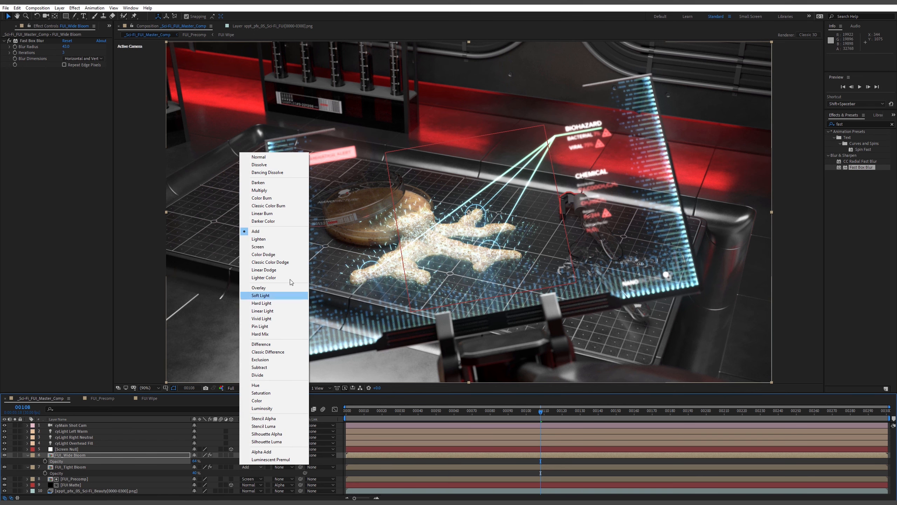
click(258, 236)
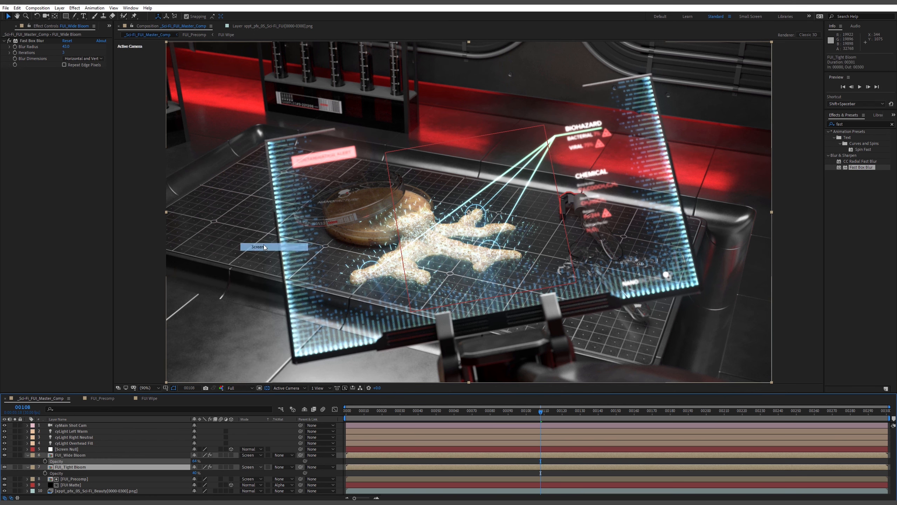
Toggle the visibility of the FUI_Tight Bloom and FUI_Wide Bloom layers to compare the glow with and without each.
click(4, 467)
click(5, 467)
click(4, 467)
click(5, 467)
click(4, 467)
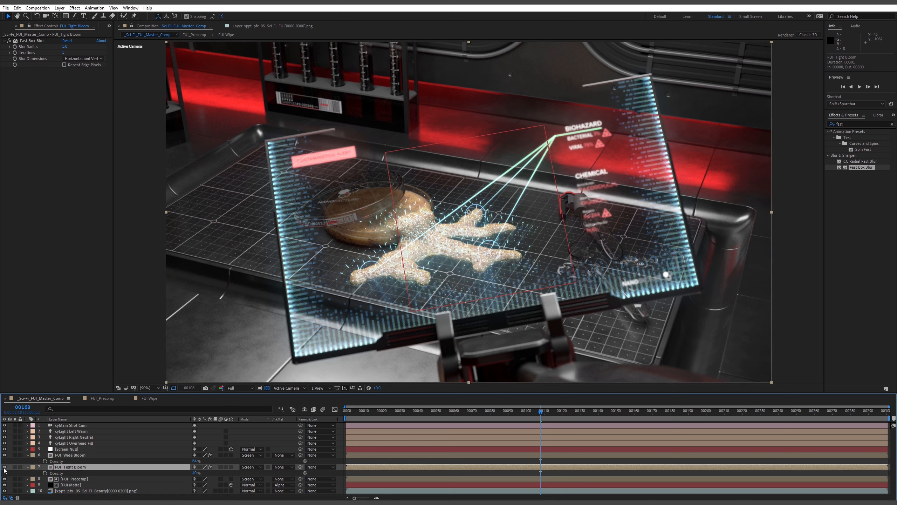
click(4, 455)
click(5, 455)
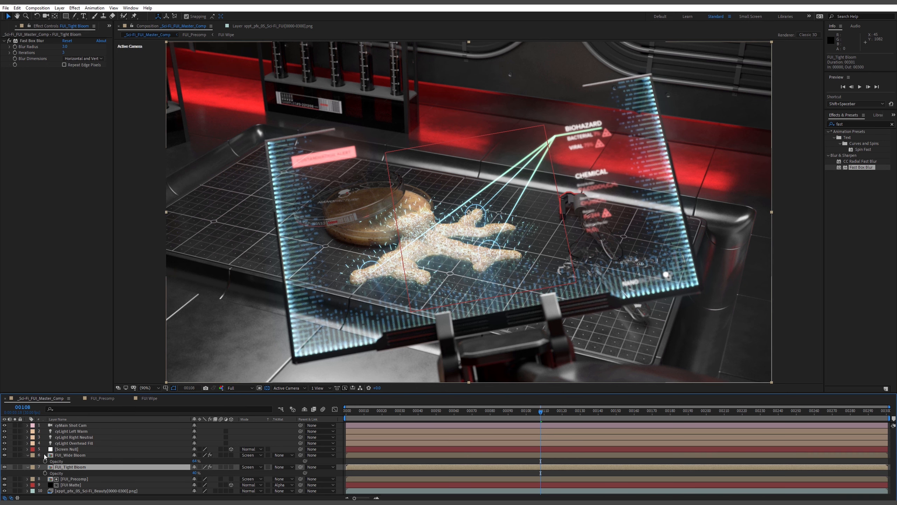
Deselect all layers and collapse the opacity properties of both bloom layers.
key(F2)
click(27, 455)
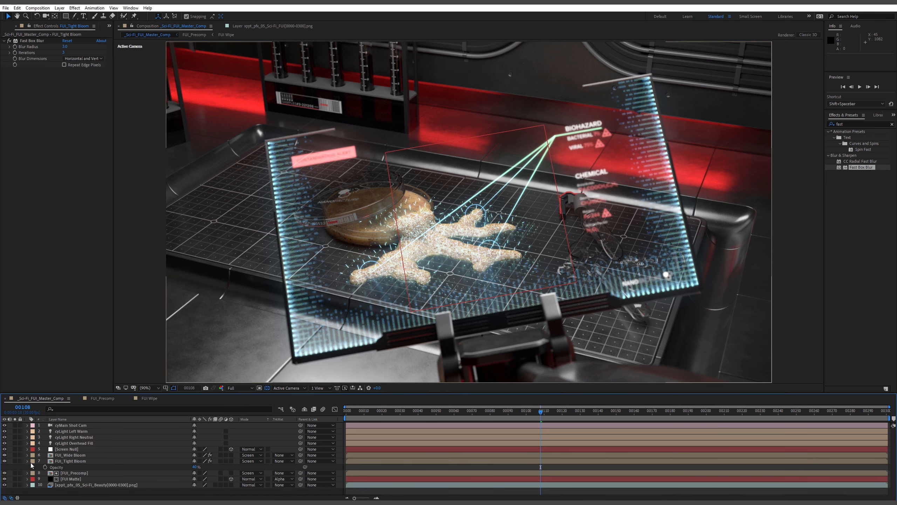
click(28, 461)
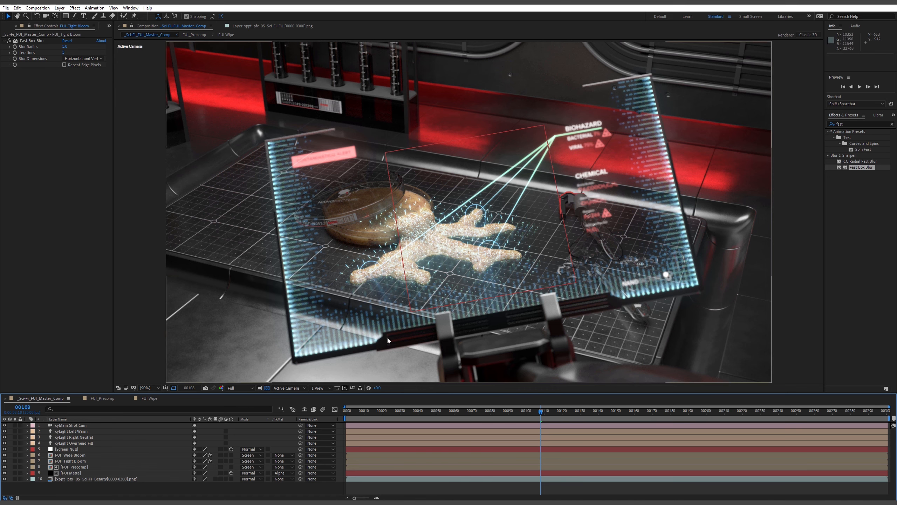
Play back the master composition from its beginning, stop, and go to frame 89 to check the bloom.
drag(528, 412, 362, 418)
key(space)
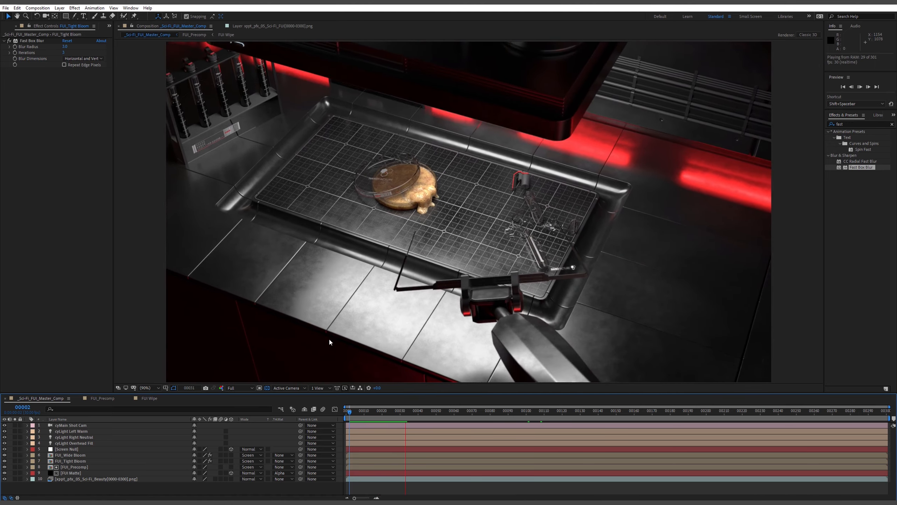
key(space)
drag(419, 412, 506, 417)
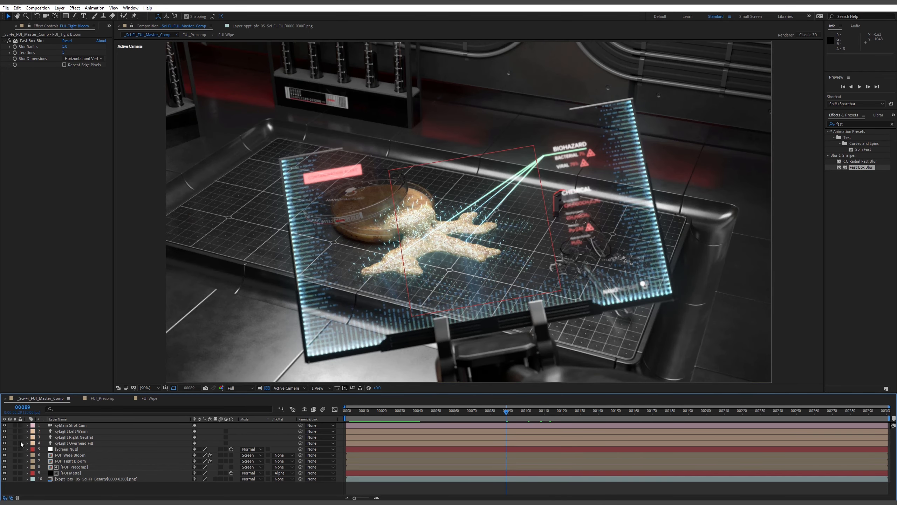
Toggle the FUI_Precomp layer's visibility repeatedly to compare the shot with and without the interface graphics.
click(69, 467)
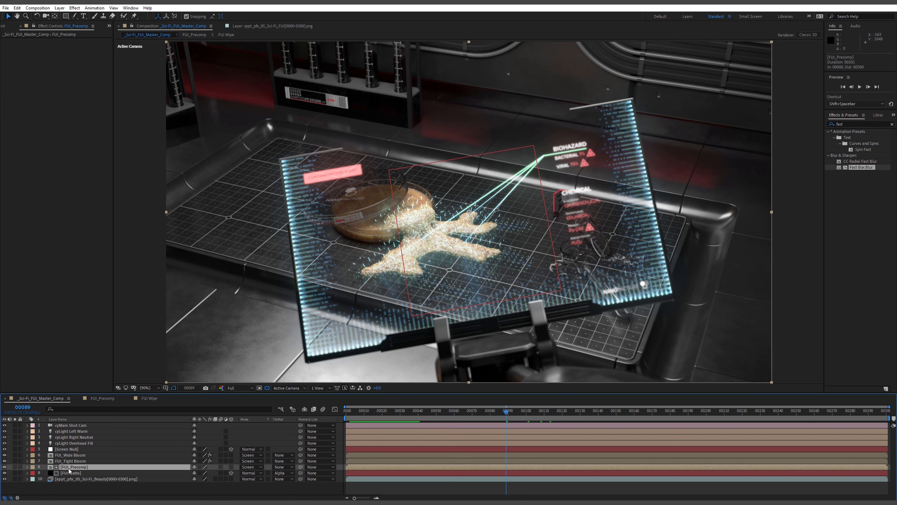
click(4, 467)
click(4, 467)
click(4, 467)
click(4, 467)
click(4, 467)
click(4, 467)
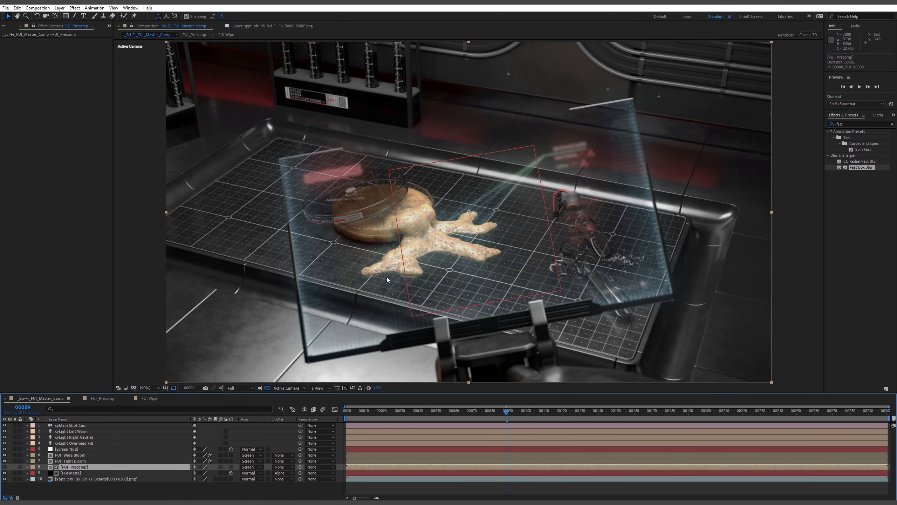
click(4, 467)
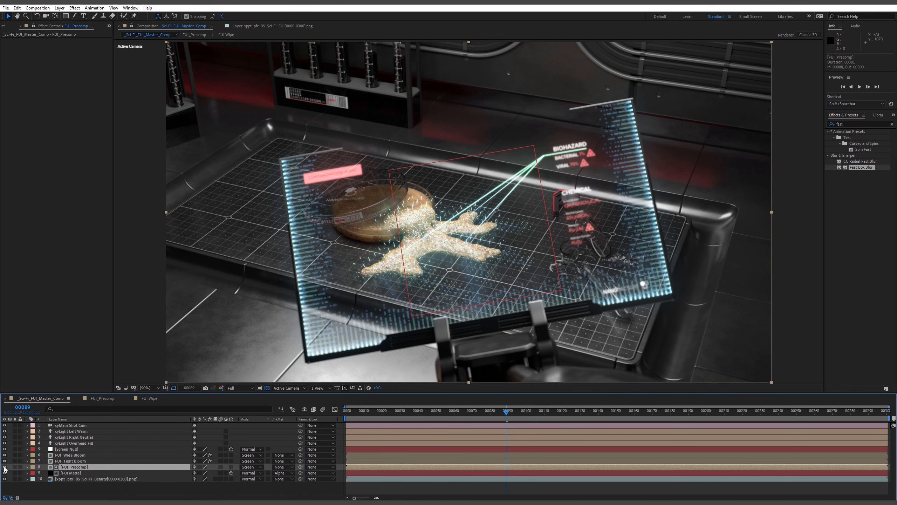
click(4, 466)
click(4, 467)
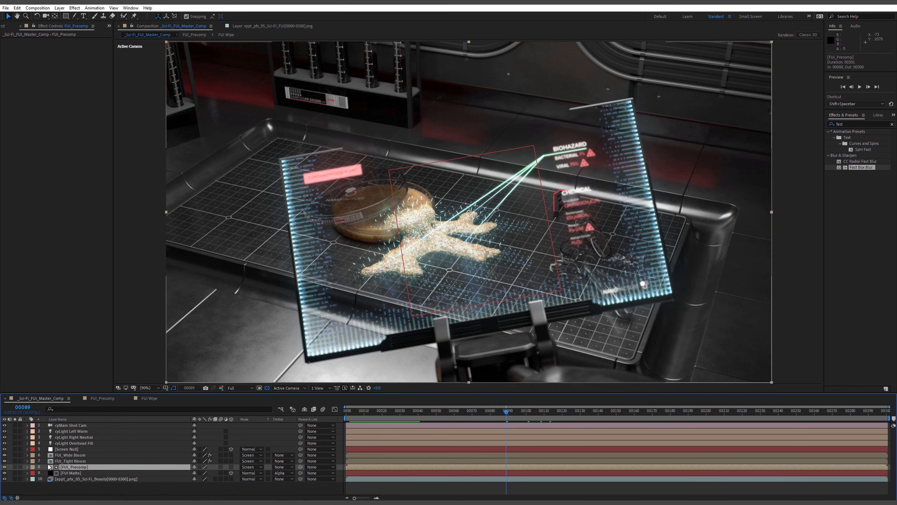
Open the FUI_Precomp composition and look through the Beauty and FUI render passes in the project.
double_click(78, 466)
click(77, 465)
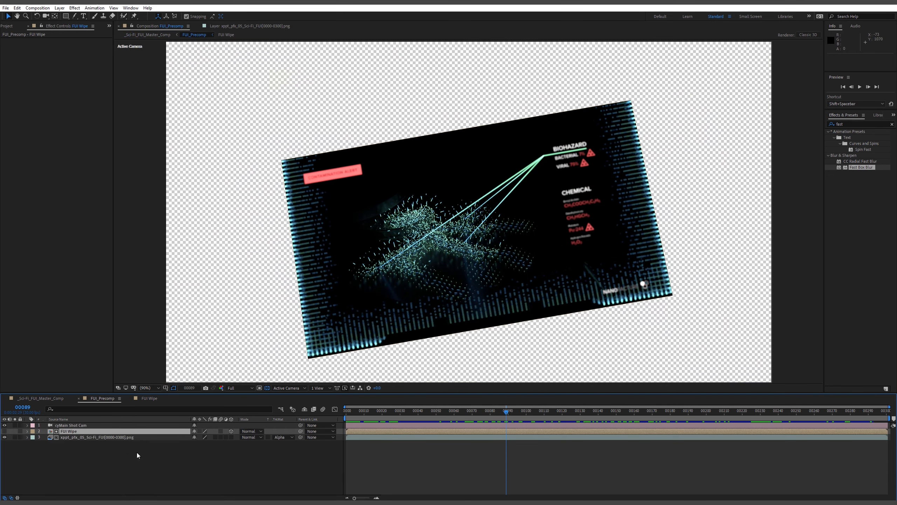
click(70, 431)
click(14, 27)
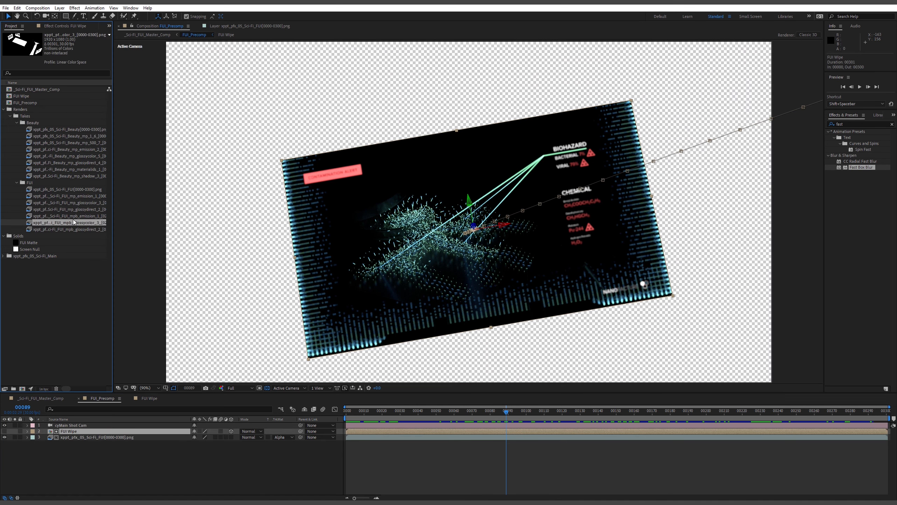
click(82, 437)
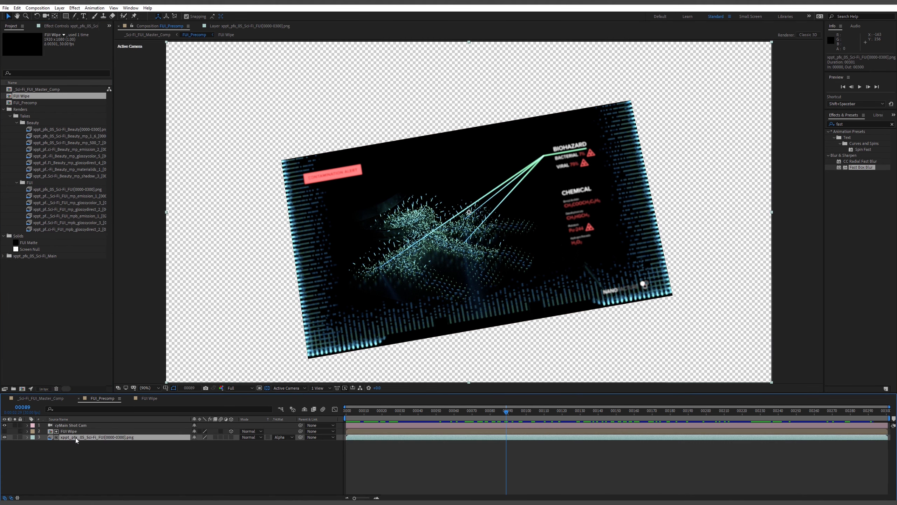
click(64, 136)
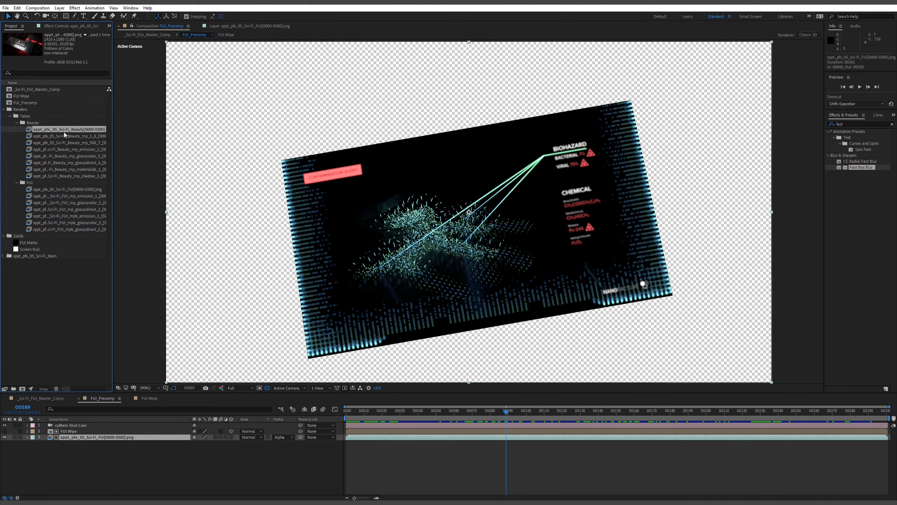
click(67, 143)
click(66, 156)
click(67, 163)
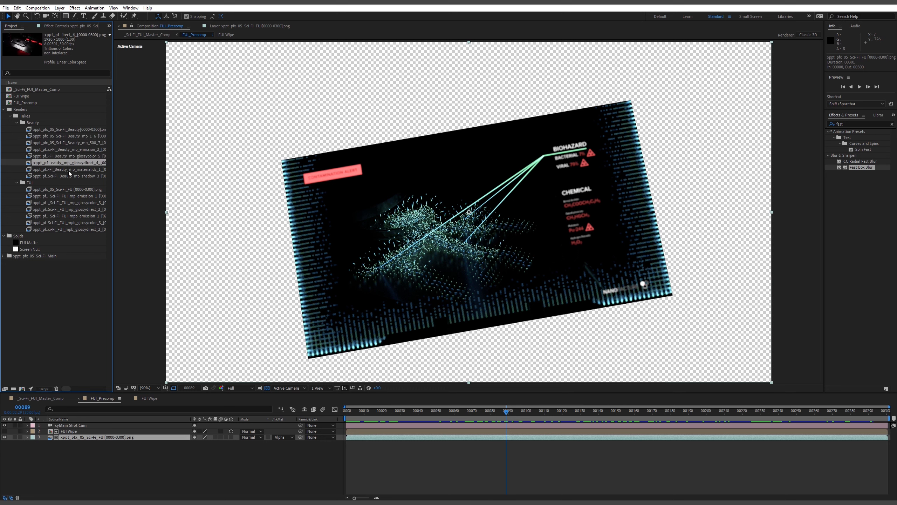
click(71, 169)
click(65, 196)
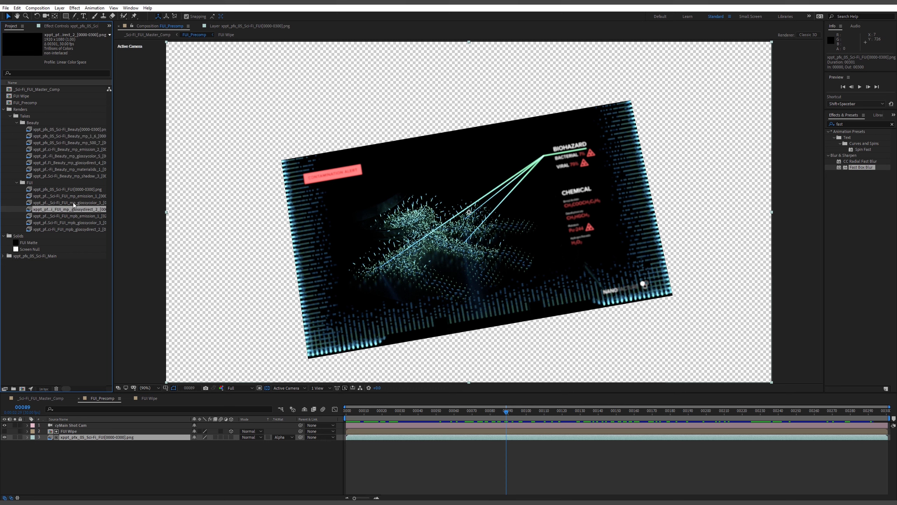
Place the Sci-Fi_FUI_mp_glossydirect_2 render pass above the other FUI_Precomp layers and cut it to the clipboard.
click(74, 202)
click(87, 196)
drag(88, 209, 113, 427)
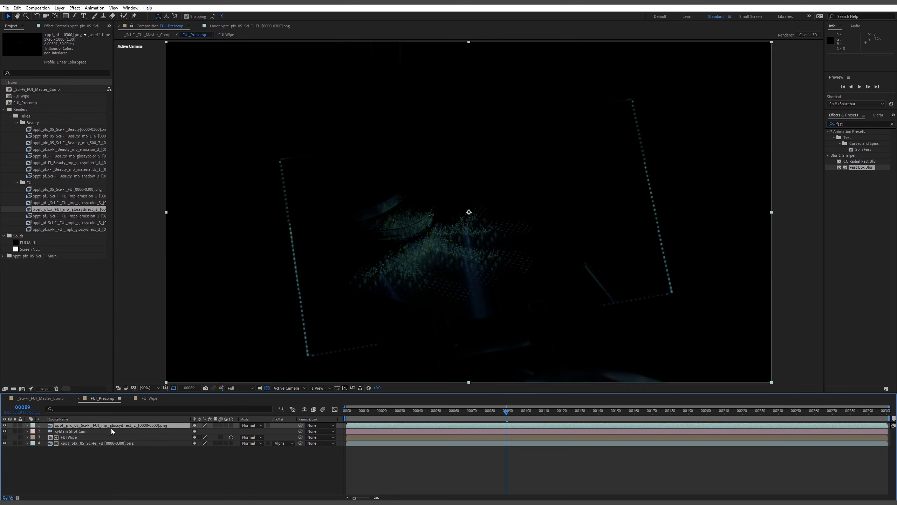
key(ctrl+x)
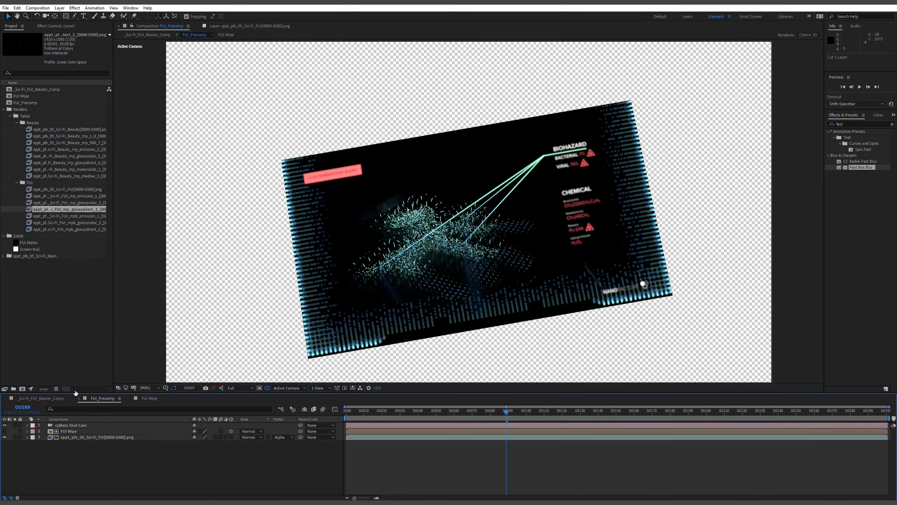
Paste the Sci-Fi_FUI_mp_glossydirect_2 pass into the master composition directly above FUI Matte and set its blending mode to Add.
click(52, 398)
click(76, 466)
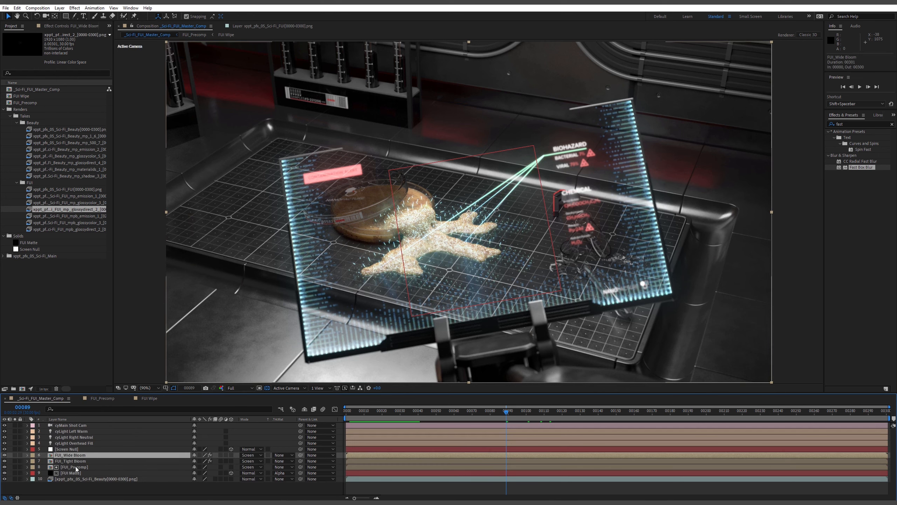
click(77, 471)
key(ctrl+v)
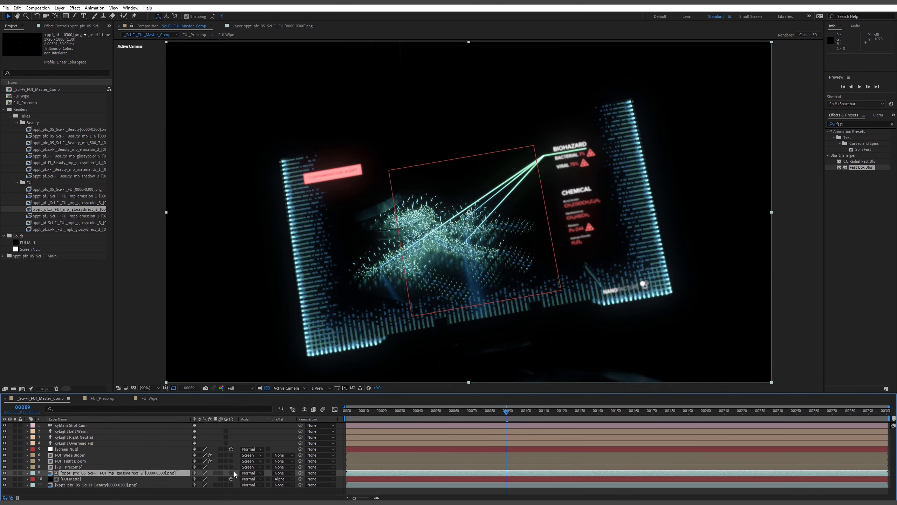
click(251, 473)
click(258, 237)
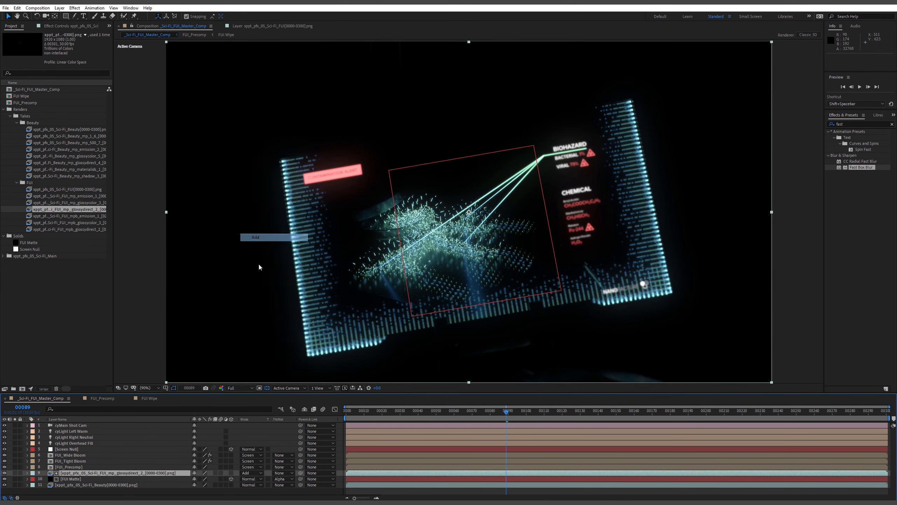
Toggle the visibility of the glossydirect pass and FUI_Precomp repeatedly to compare the screen with and without the added reflections.
click(4, 473)
click(3, 473)
click(3, 473)
click(3, 473)
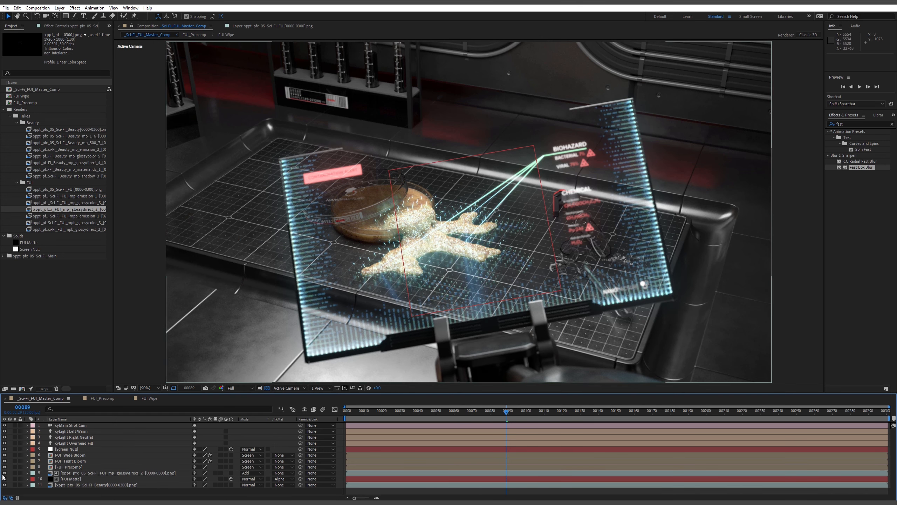
click(5, 473)
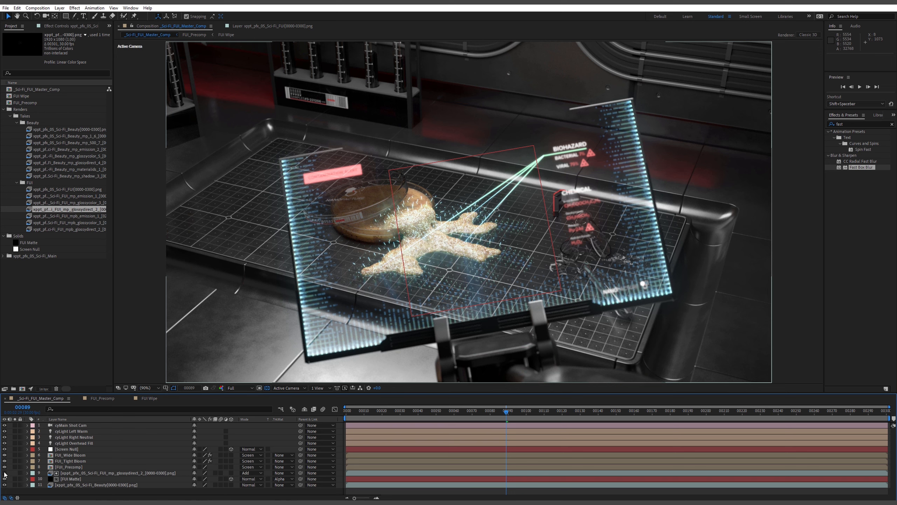
click(5, 467)
click(5, 473)
click(4, 467)
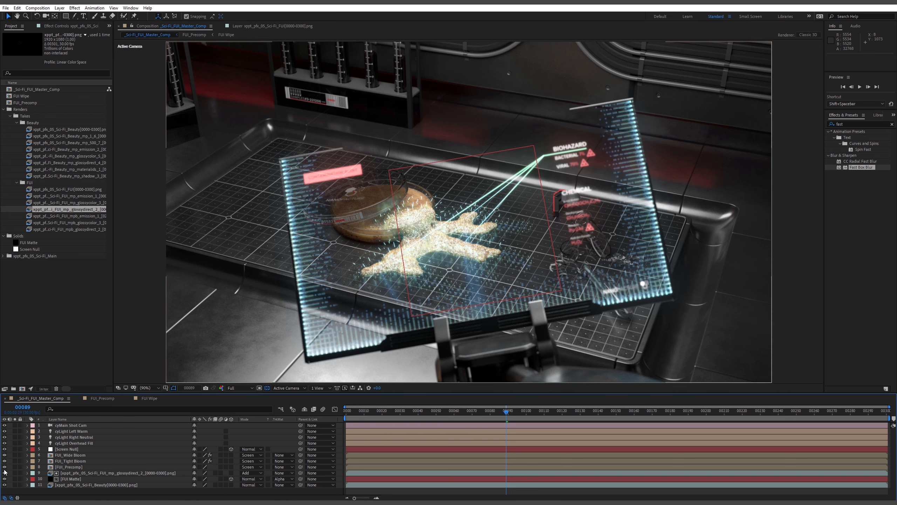
click(4, 467)
click(4, 467)
click(4, 472)
click(5, 473)
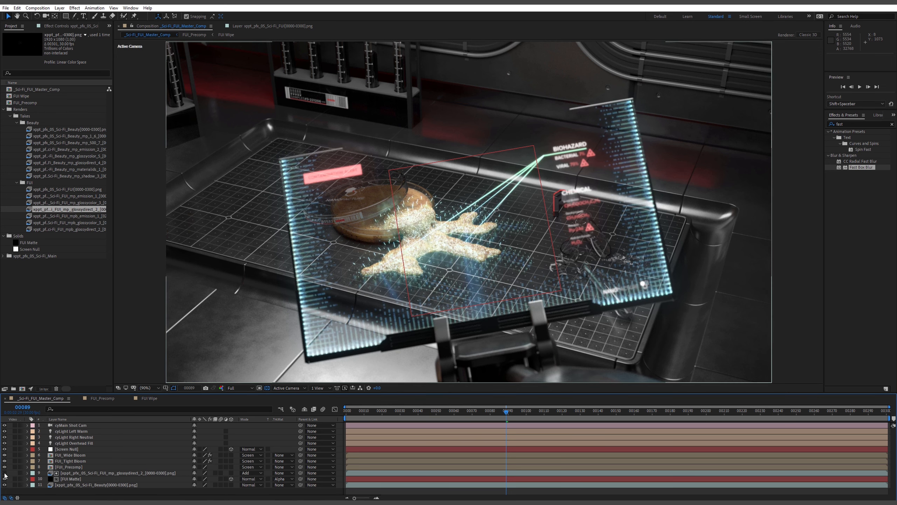
click(5, 473)
click(4, 473)
click(4, 473)
click(4, 473)
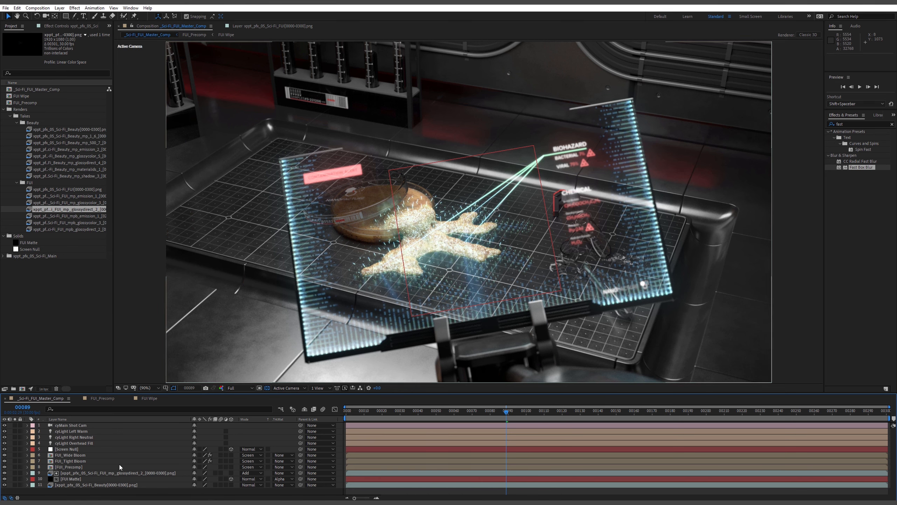
Set the glossydirect pass layer's opacity to 30% and collapse its properties.
click(124, 473)
key(t)
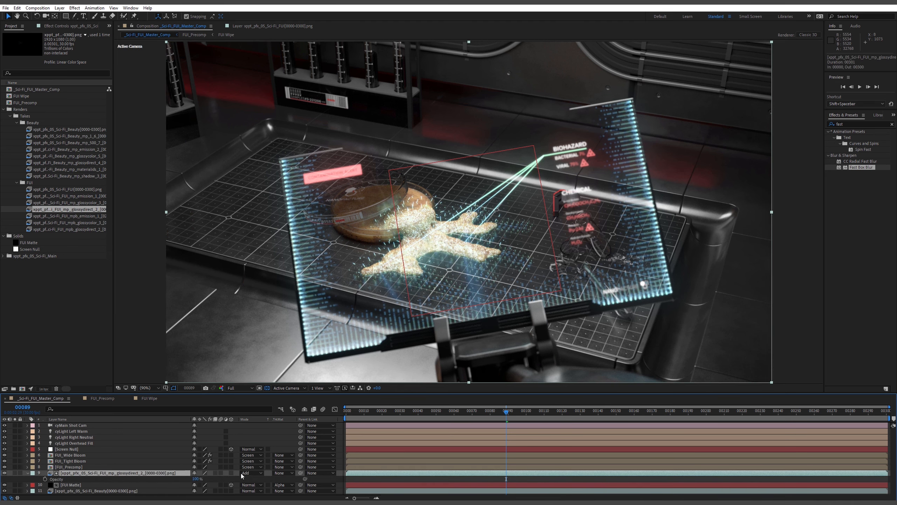
drag(193, 479, 182, 480)
click(195, 479)
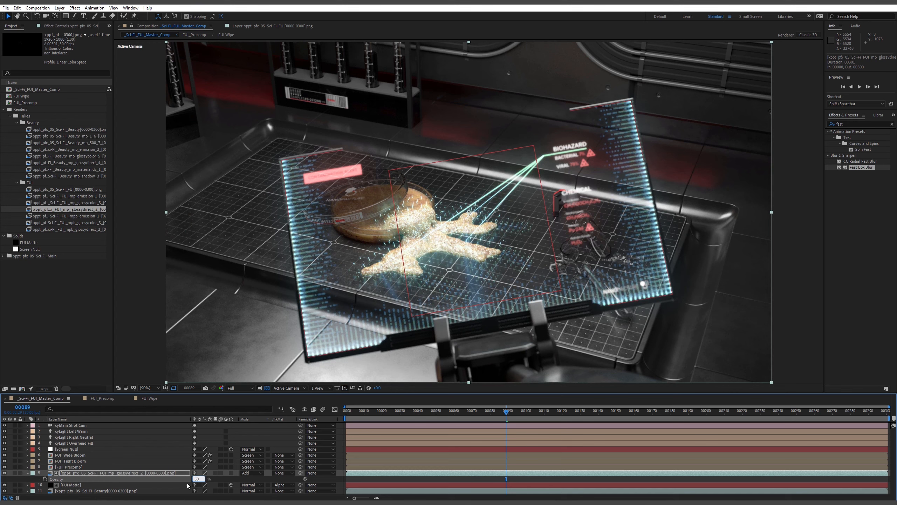
text(30)
key(Return)
click(28, 473)
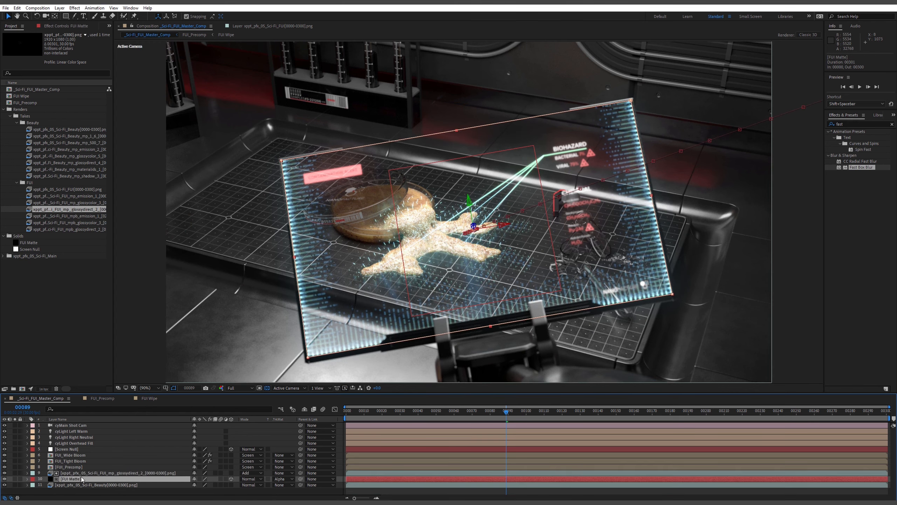
Play back the master composition from frame 18 and again from frame 44, and return to the first frame.
drag(505, 417, 380, 417)
key(space)
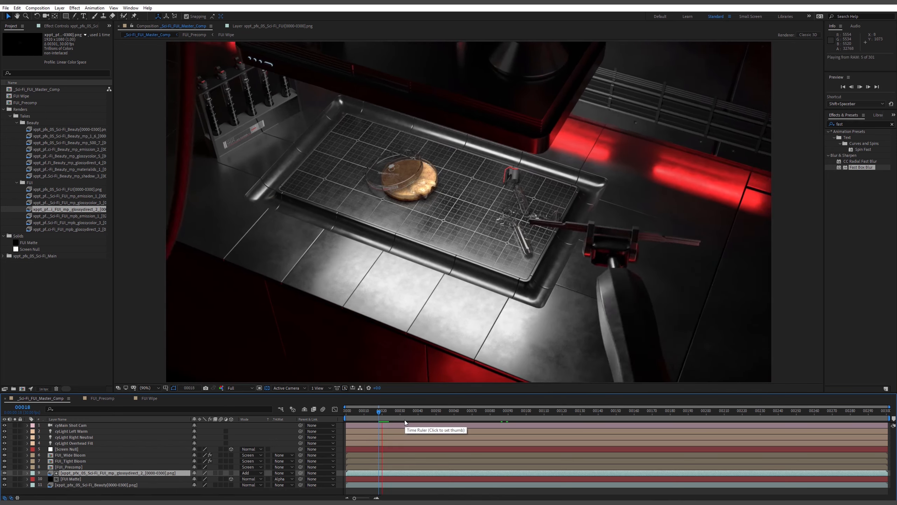
key(space)
drag(400, 416, 400, 414)
drag(404, 414, 426, 418)
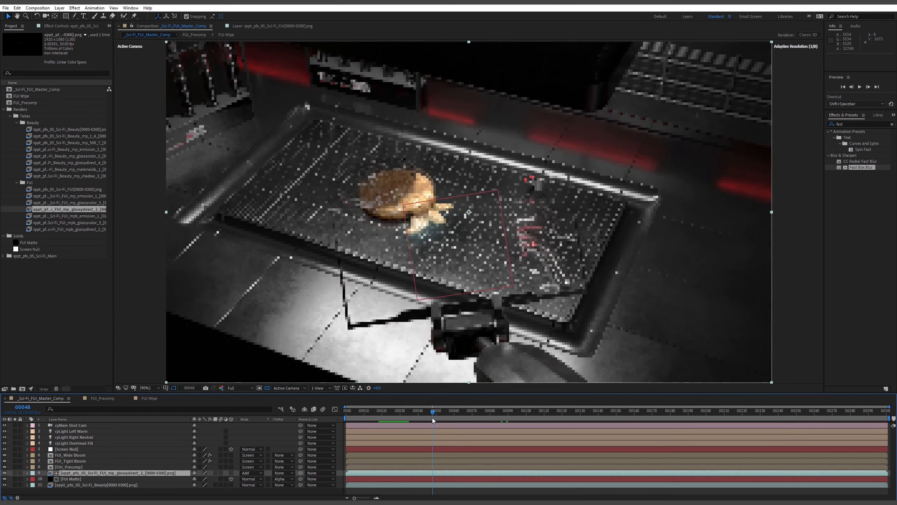
key(space)
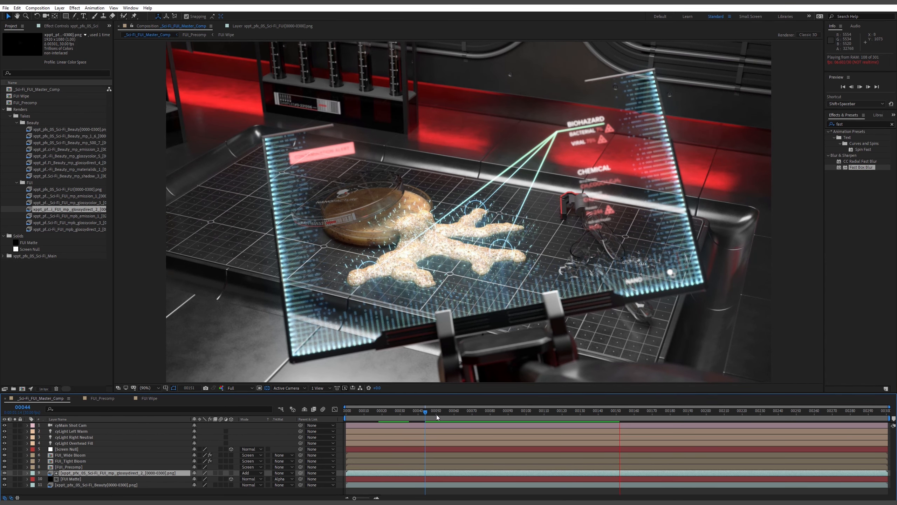
drag(453, 410, 318, 420)
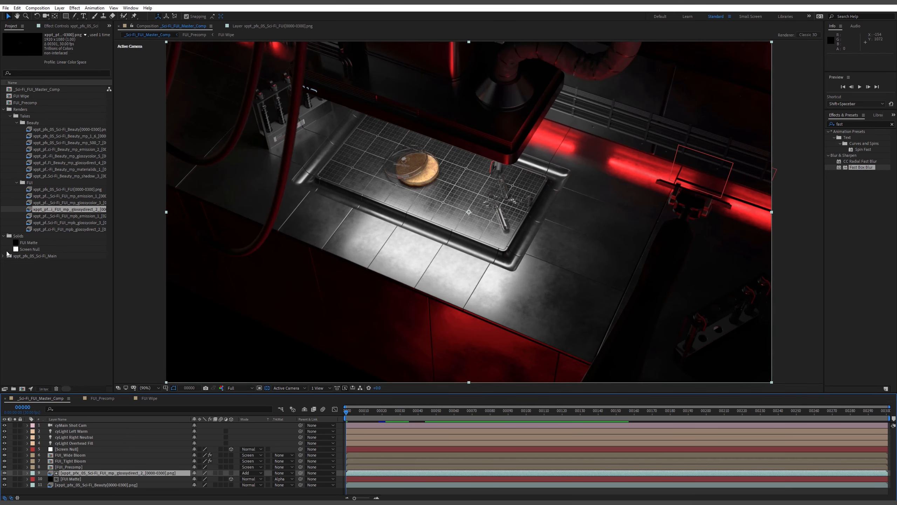
Search the effects for "opt" and create a new solid named Flares in the master composition.
click(4, 236)
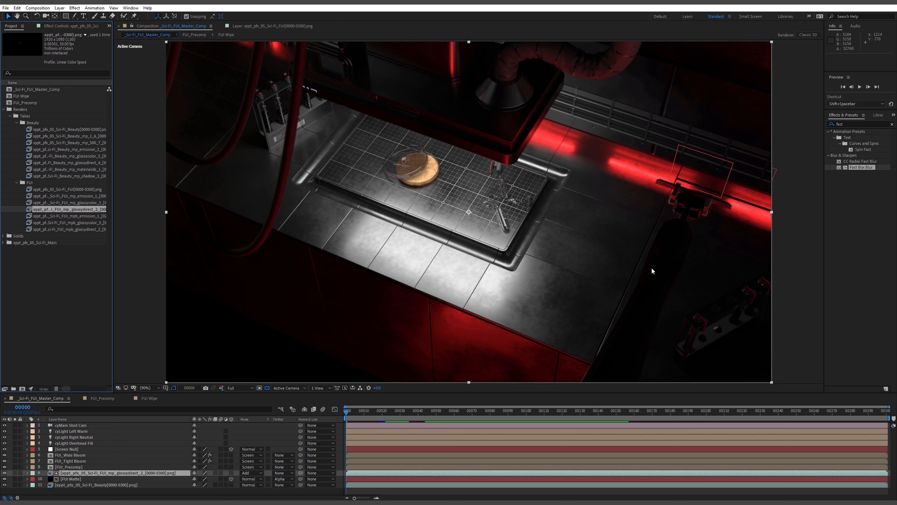
click(845, 125)
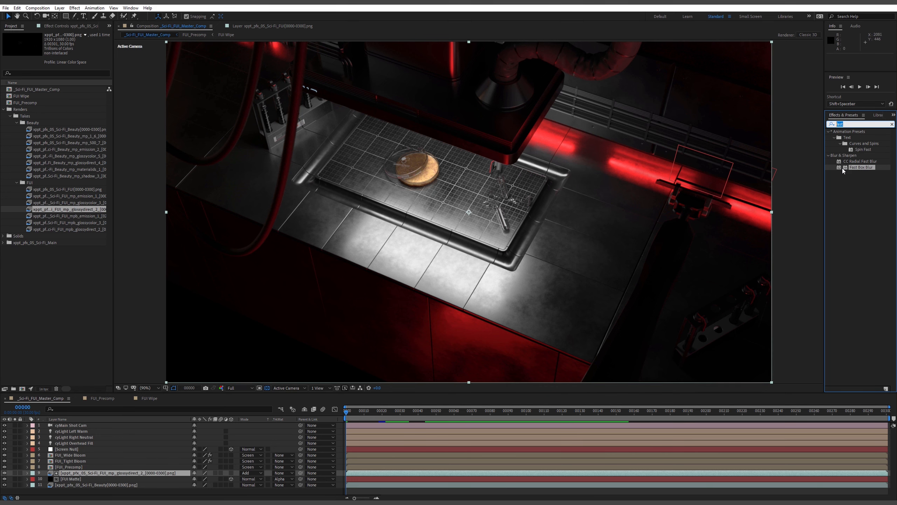
text(opt)
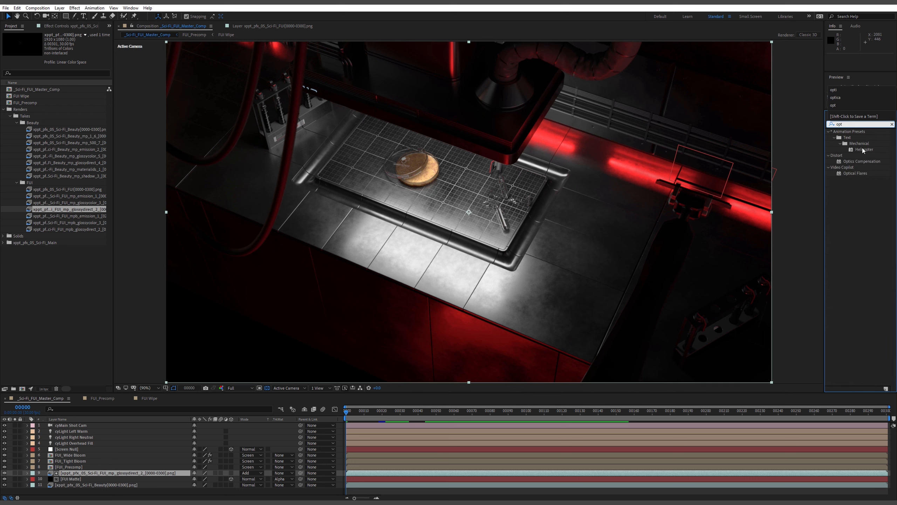
click(80, 425)
key(ctrl+y)
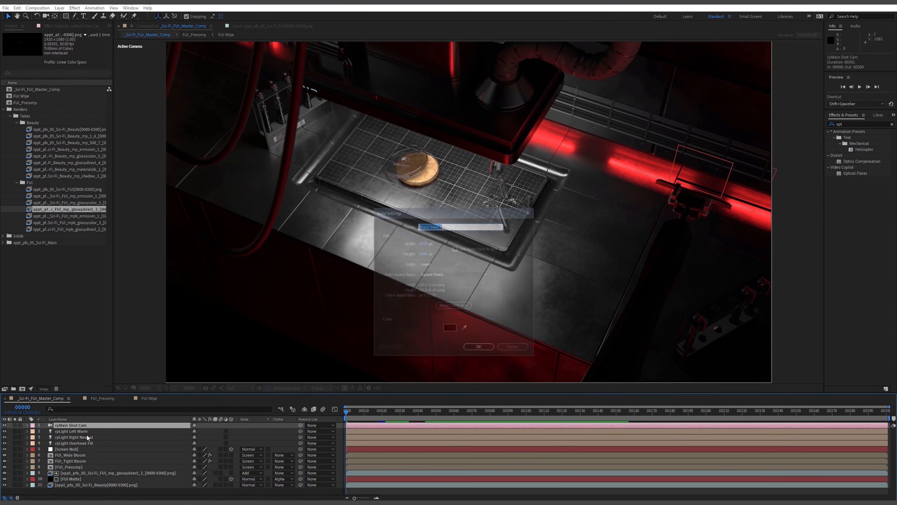
text(Flar)
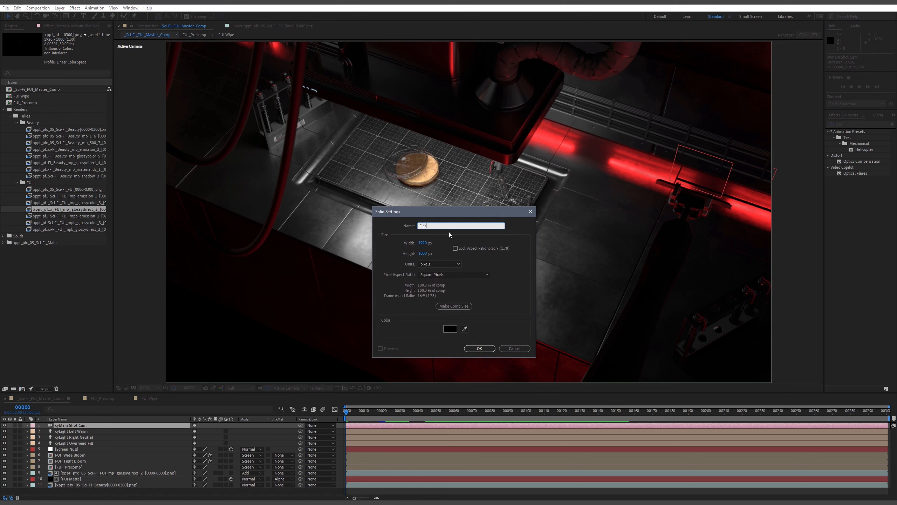
text(es)
key(Return)
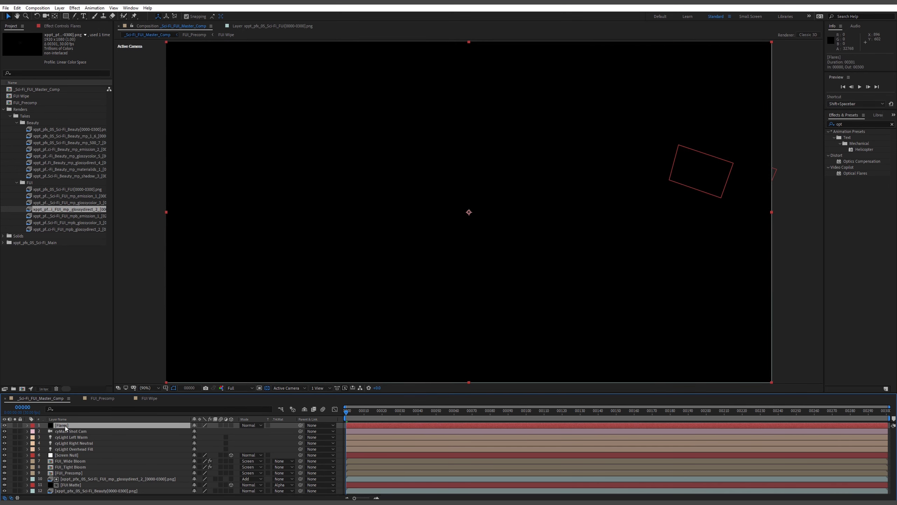
Move the Flares solid between Screen Null and FUI_Wide Bloom and set its blending mode to Add.
drag(65, 428, 69, 460)
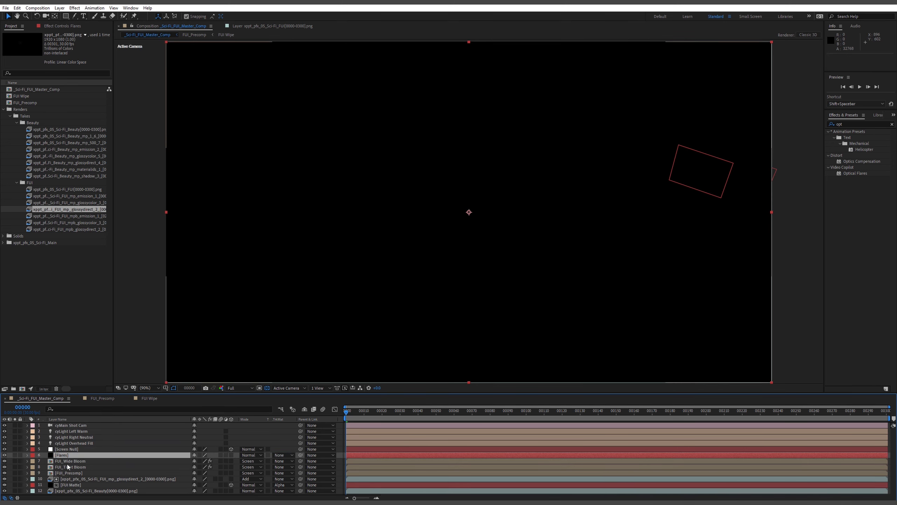
click(248, 456)
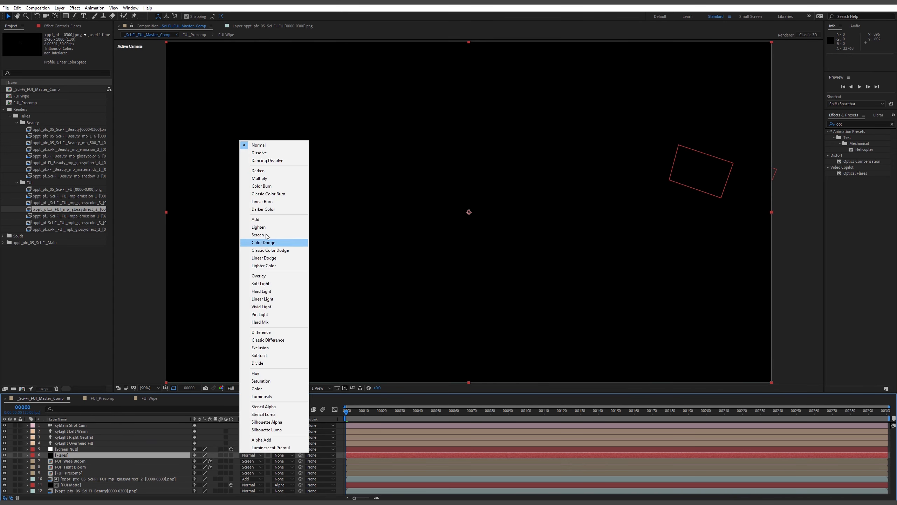
click(256, 219)
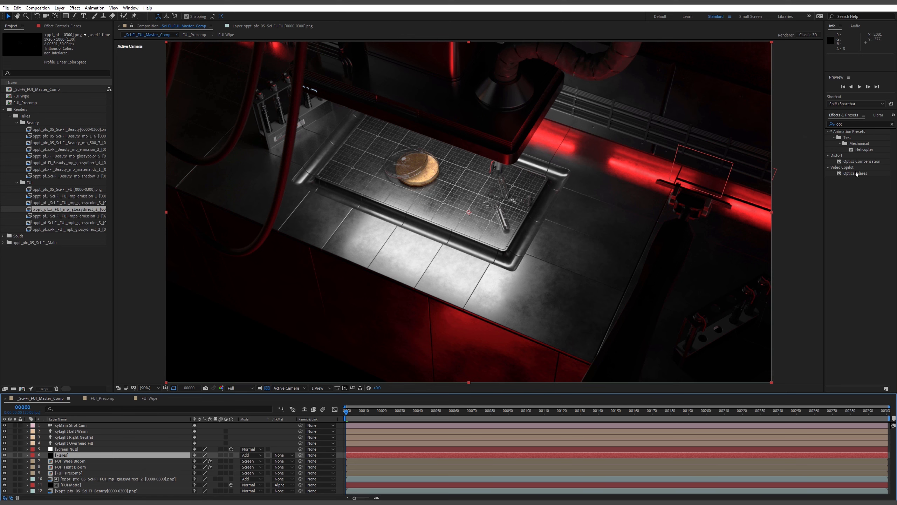
Apply Optical Flares to the Flares solid and set its positioning source type to Track Lights.
drag(856, 174, 79, 457)
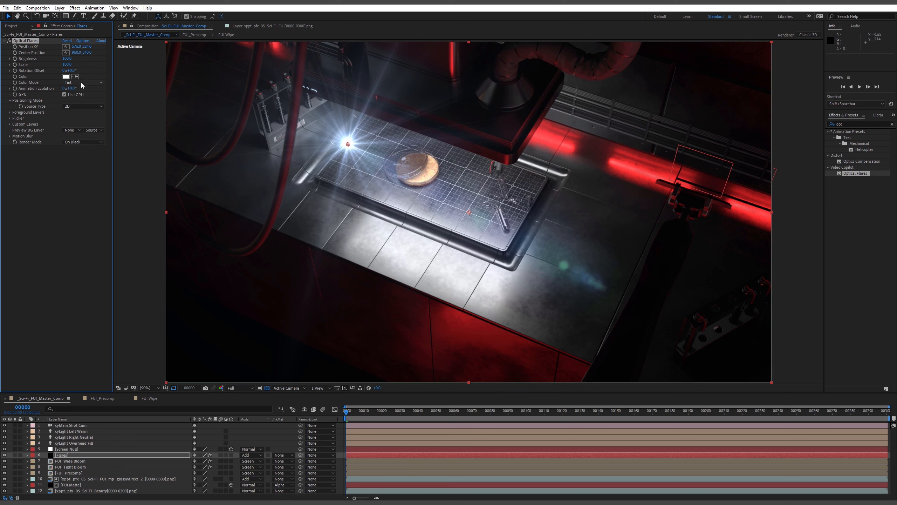
click(82, 84)
click(83, 106)
click(91, 130)
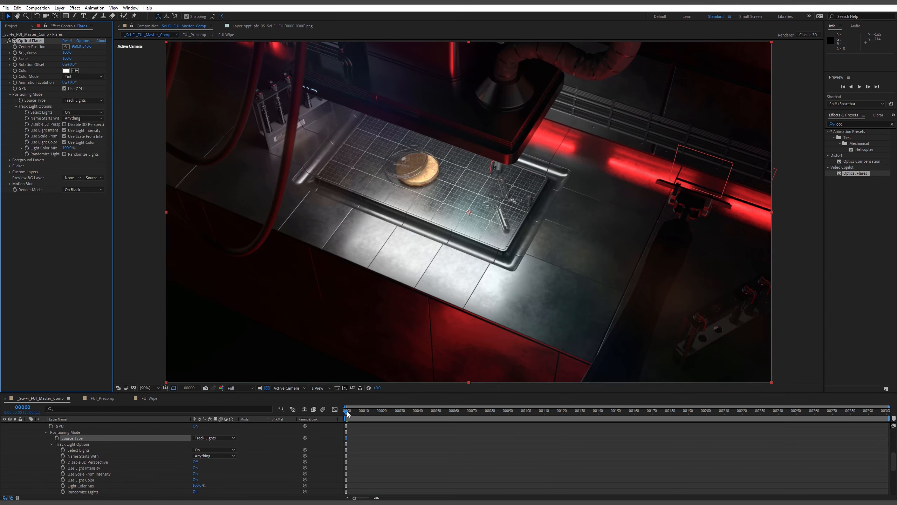
Preview the light-tracked flares over the shot, and solo the Flares layer to examine them alone across the timeline.
mouse_move(347, 411)
mouse_down()
mouse_move(424, 416)
mouse_move(361, 416)
mouse_up()
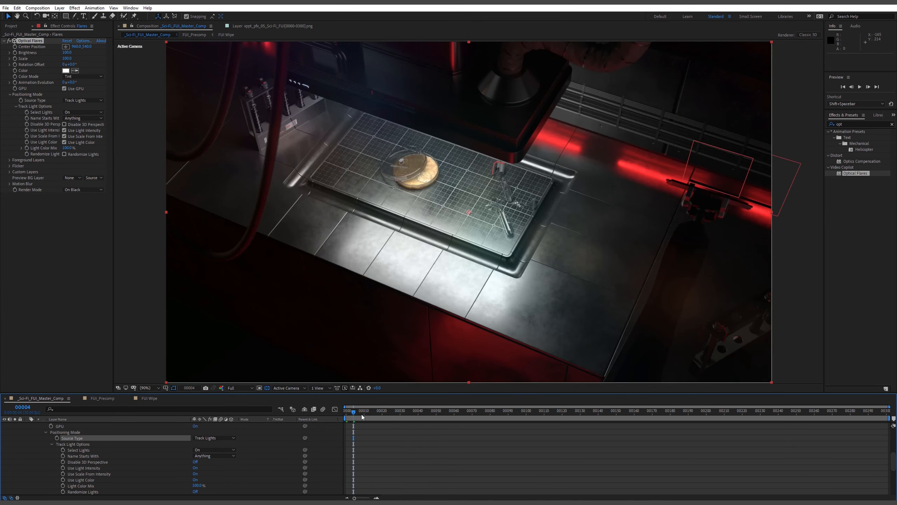
key(space)
key(space)
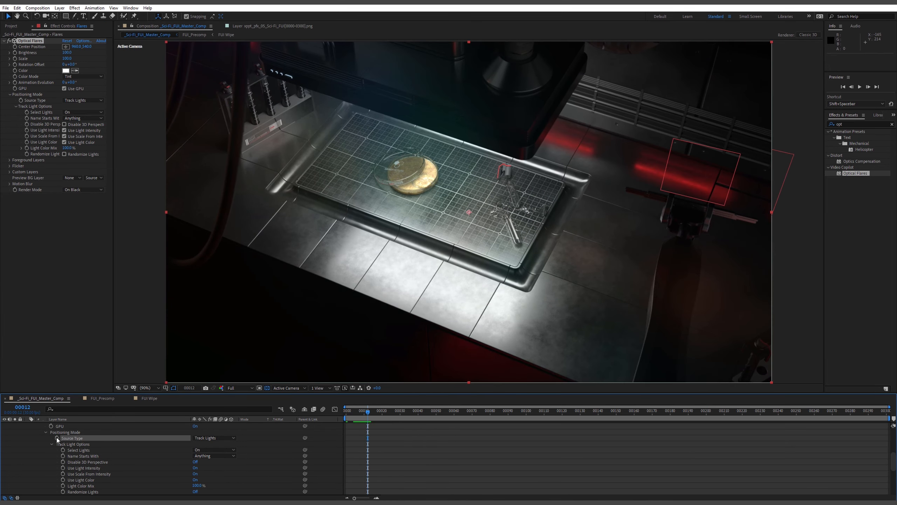
scroll(26, 438, up, 5)
click(15, 453)
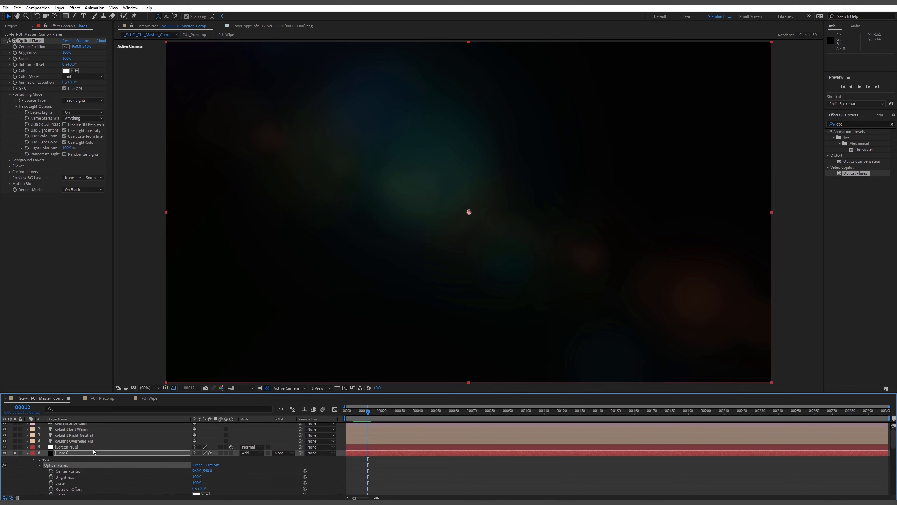
drag(380, 419, 638, 423)
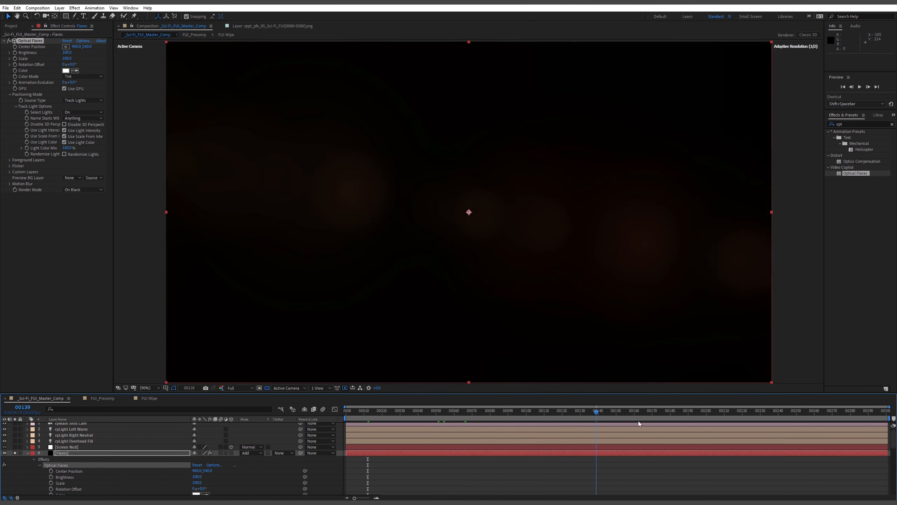
key(space)
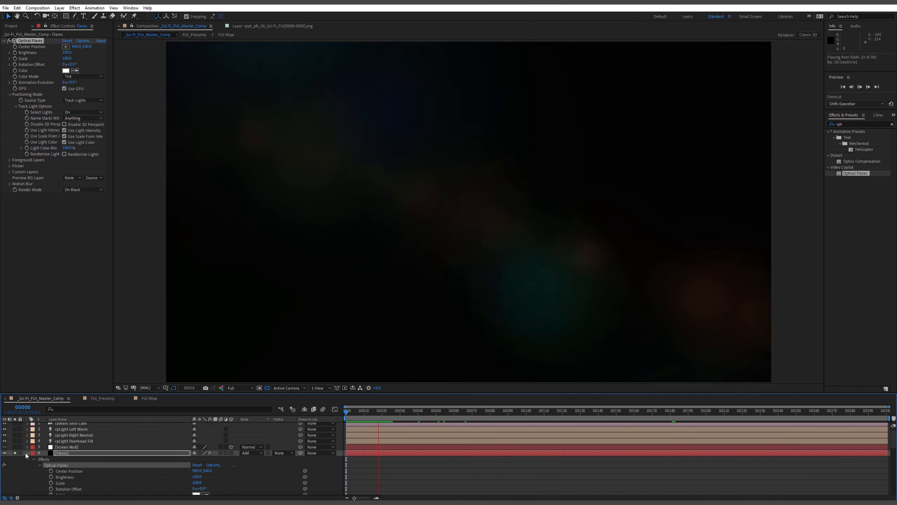
click(28, 453)
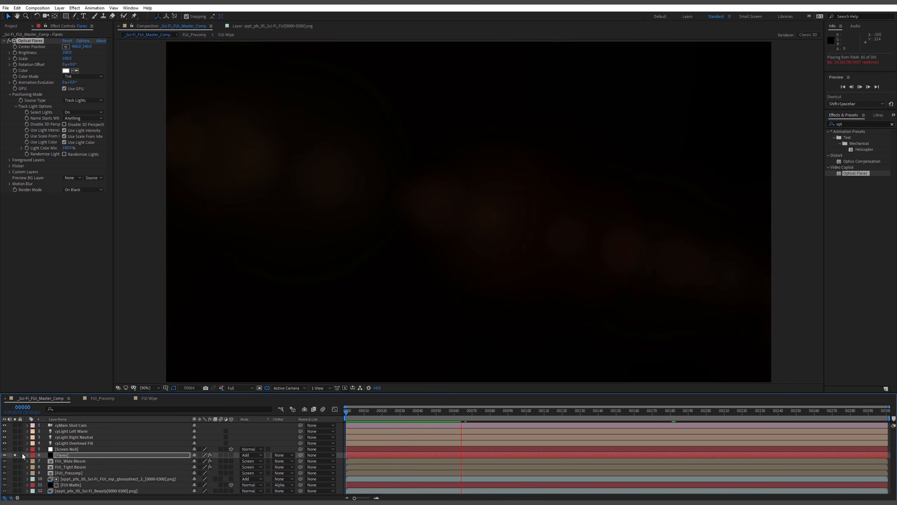
key(space)
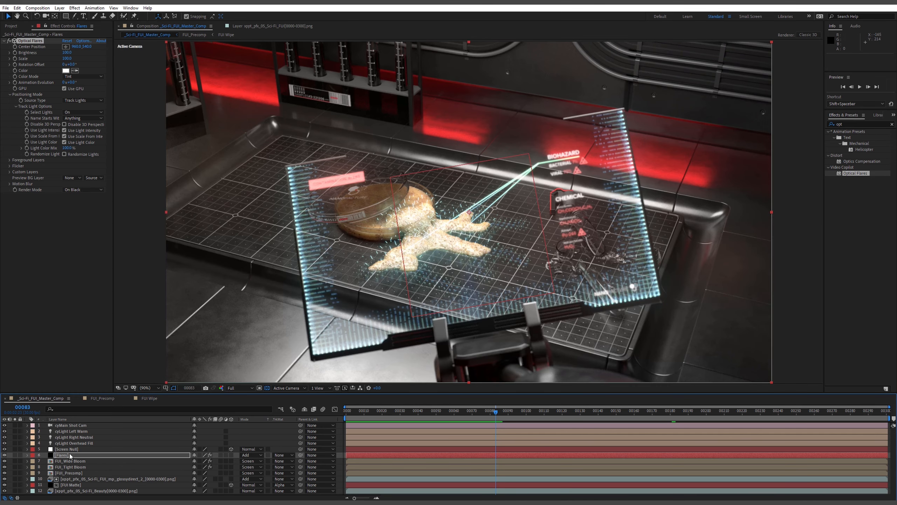
Load the Side Anamorphic preset from the Natural Flares folder into the Flares layer's Optical Flares effect and apply it.
click(83, 41)
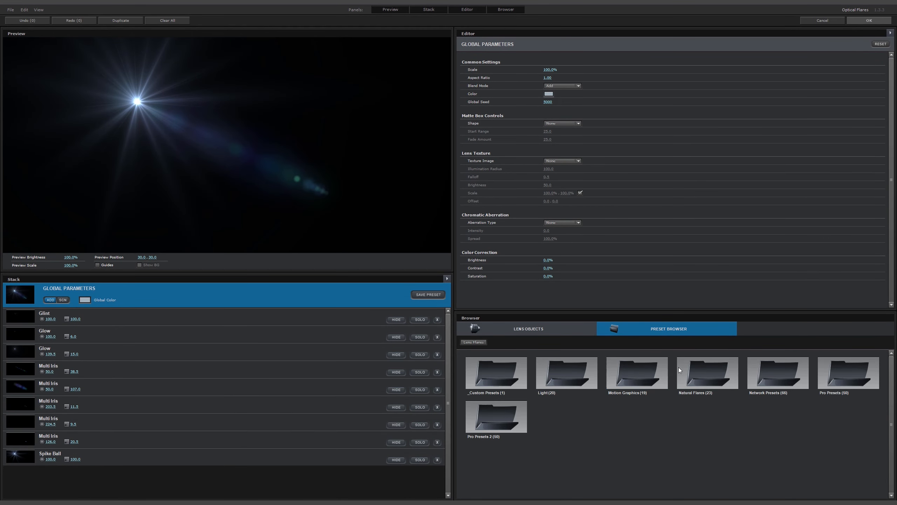
click(700, 371)
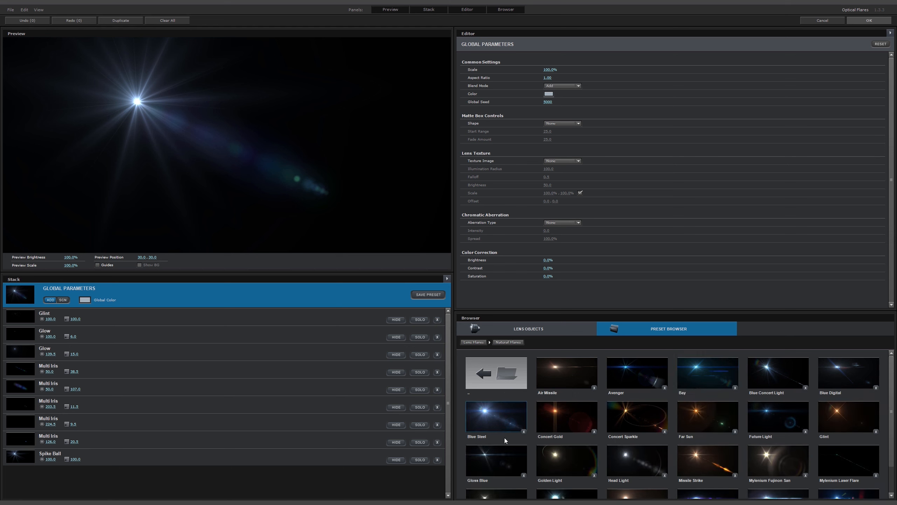
scroll(572, 442, down, 1)
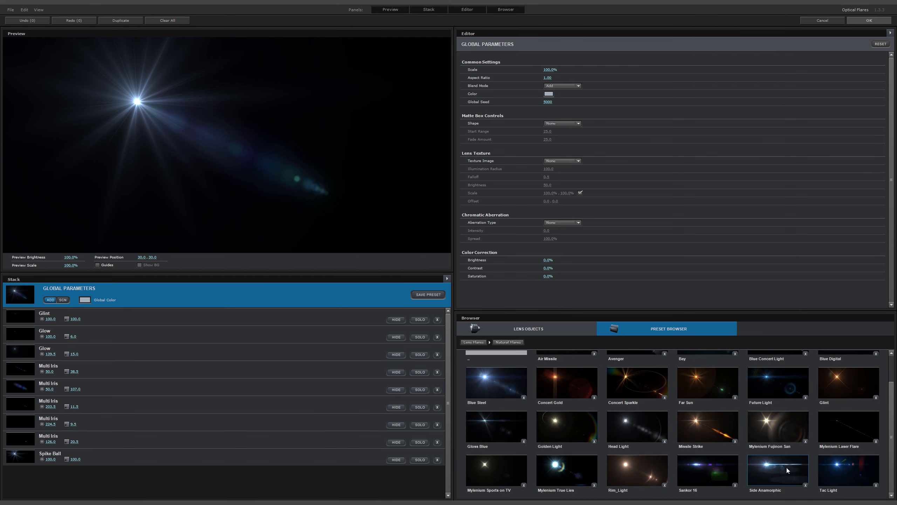
scroll(787, 467, up, 1)
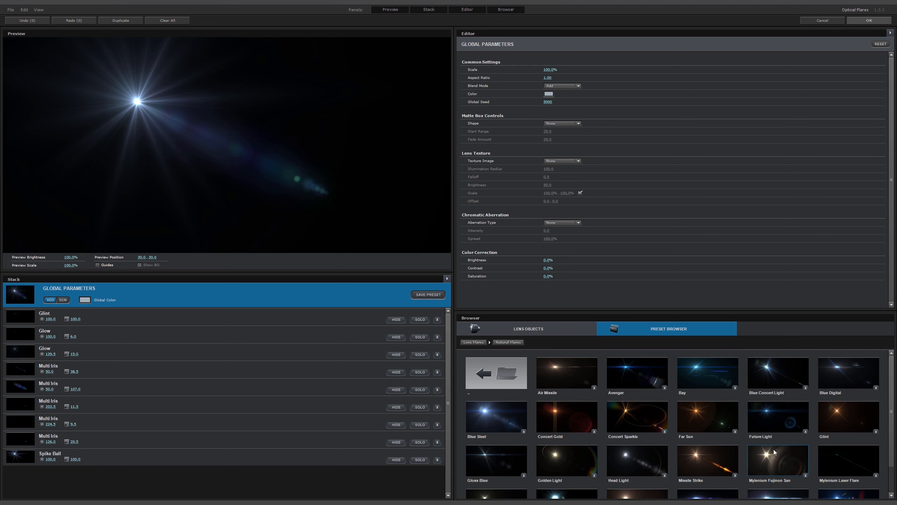
click(848, 370)
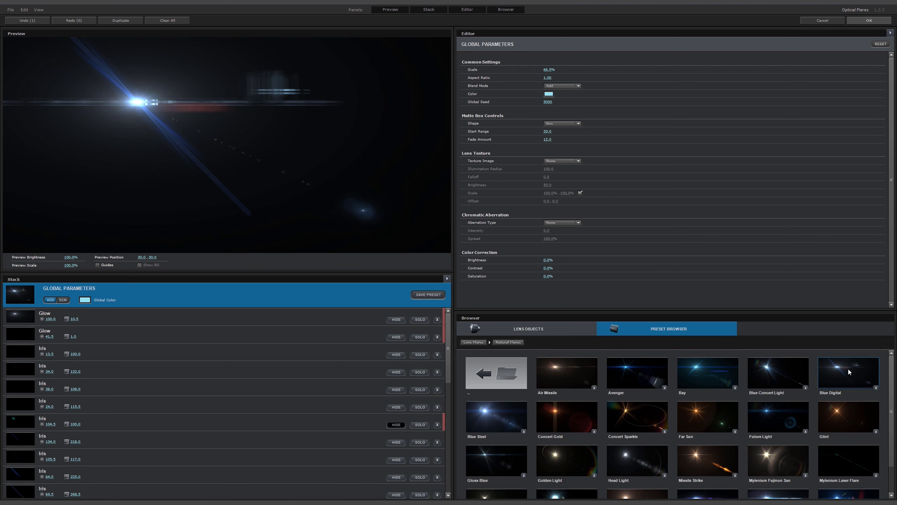
click(776, 470)
click(777, 494)
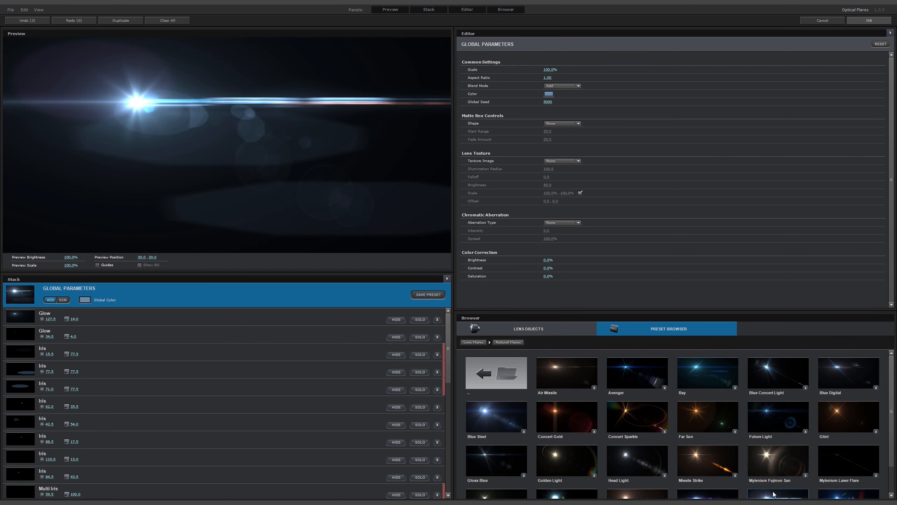
scroll(778, 476, down, 1)
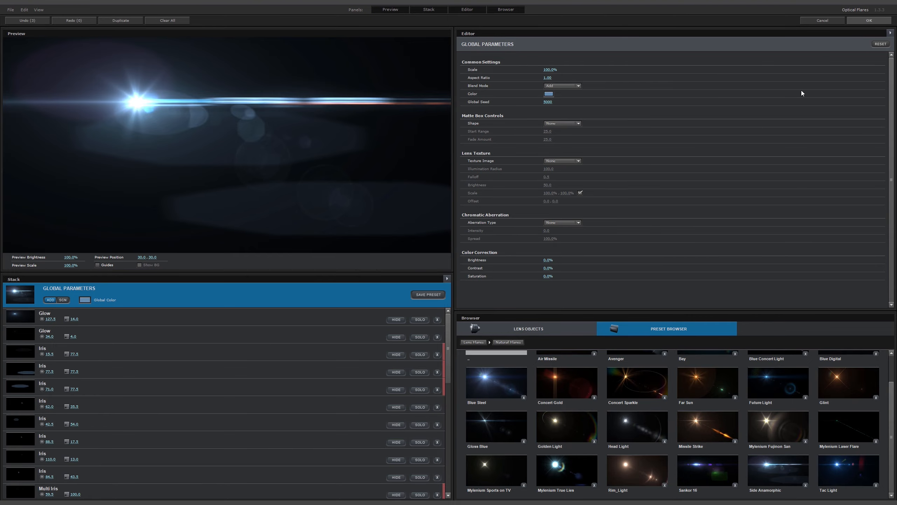
click(869, 20)
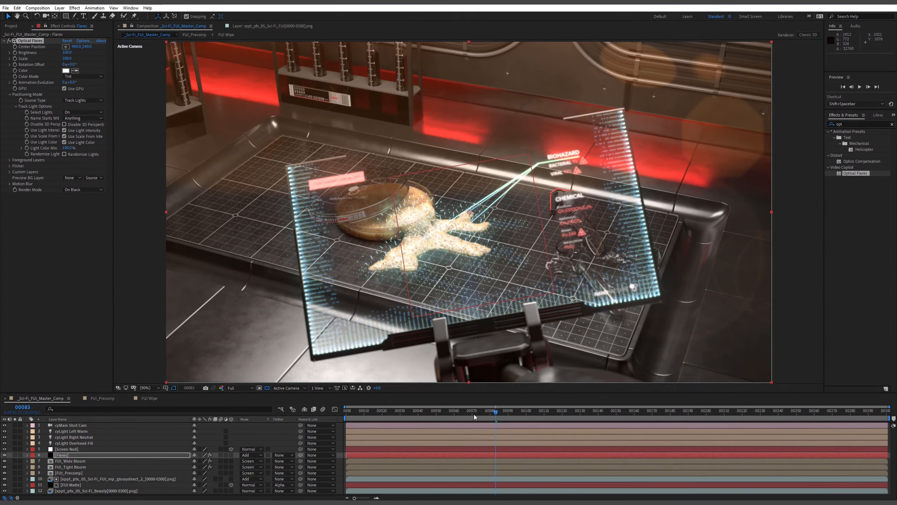
Play the shot from frame 0 to check the new flare preset over the composite.
drag(475, 417, 328, 418)
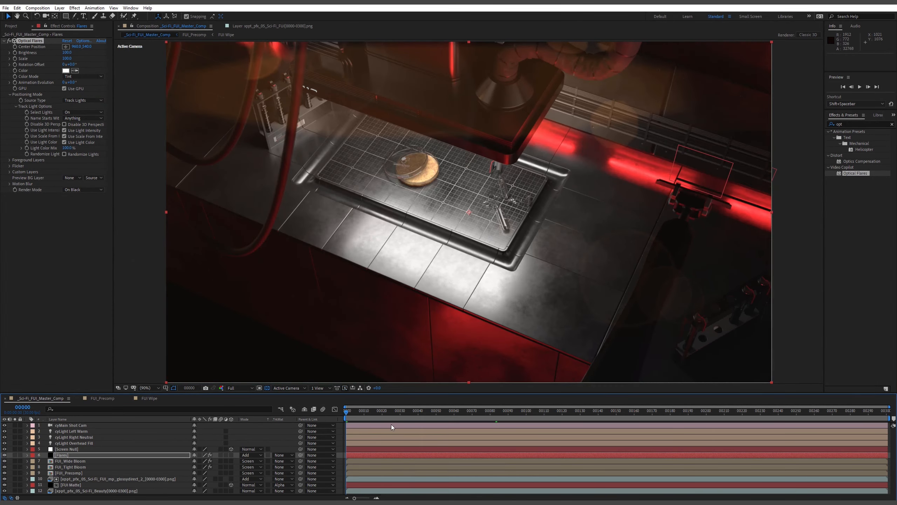
key(space)
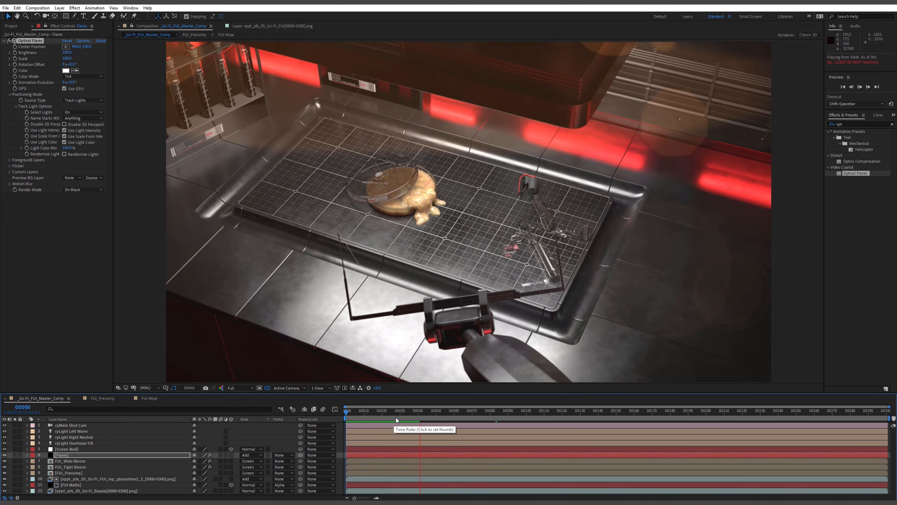
key(space)
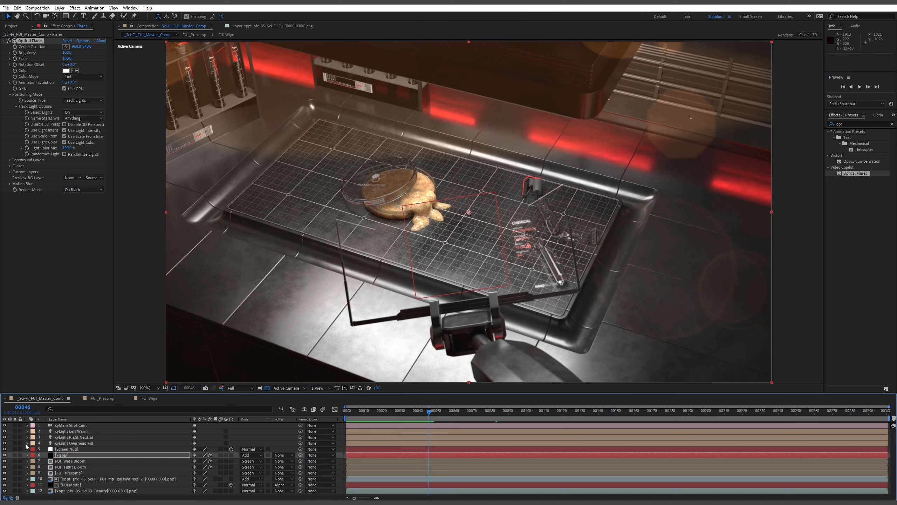
Hide the cyLight Right Neutral and cyLight Overhead Fill layers, keeping only cyLight Left Warm enabled for the flares.
click(41, 438)
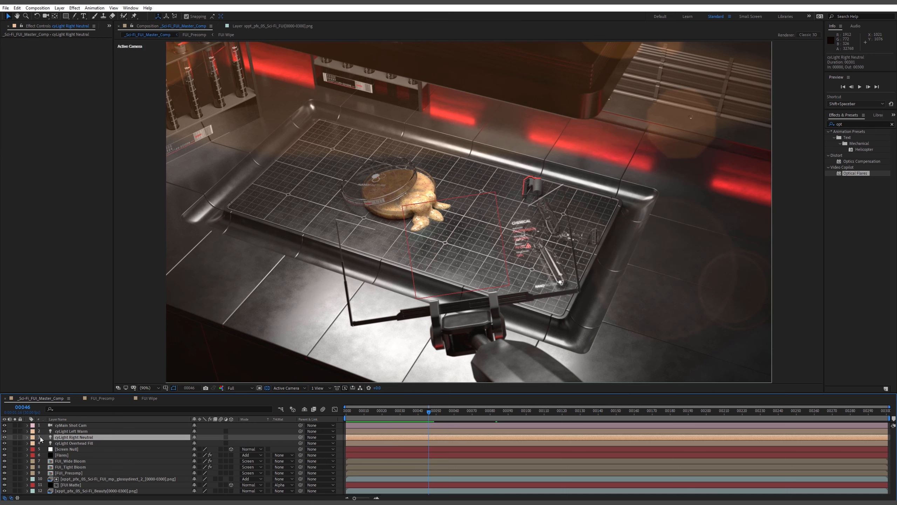
click(4, 431)
click(76, 444)
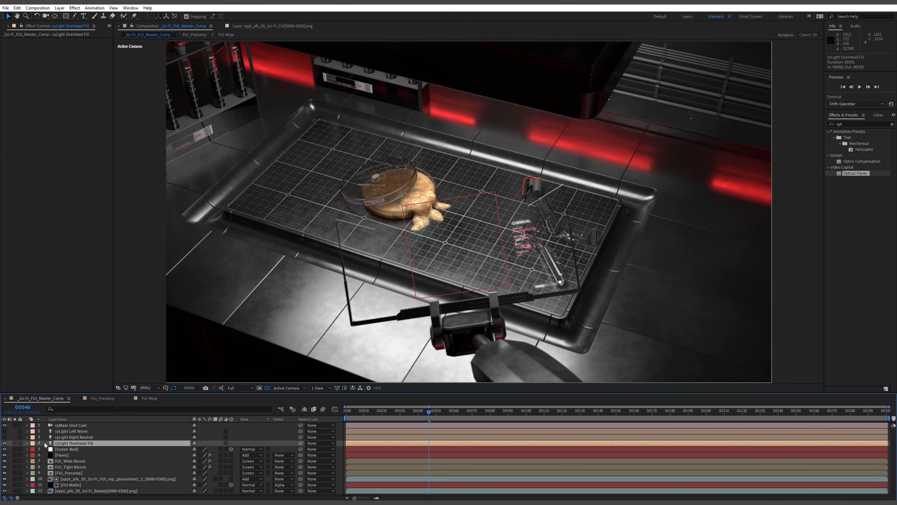
click(5, 443)
click(4, 437)
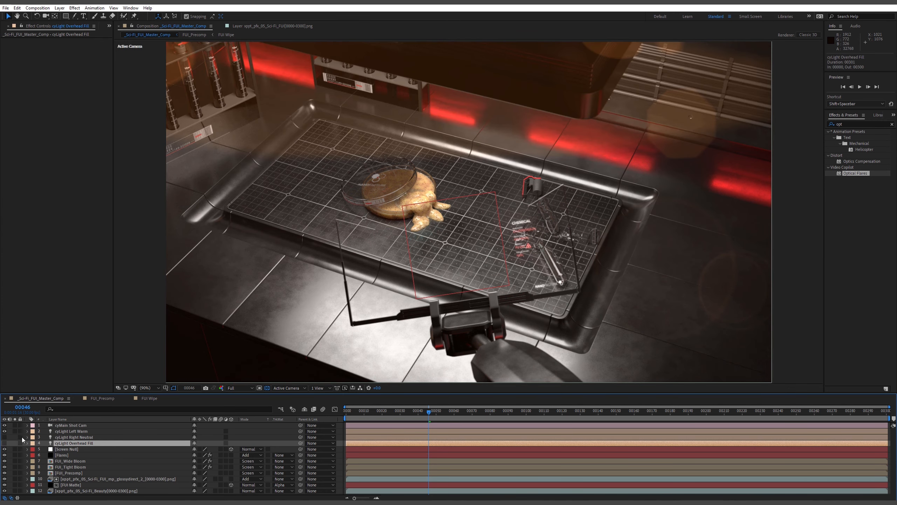
Examine the light options of cyLight Left Warm, including its intensity and color.
click(72, 430)
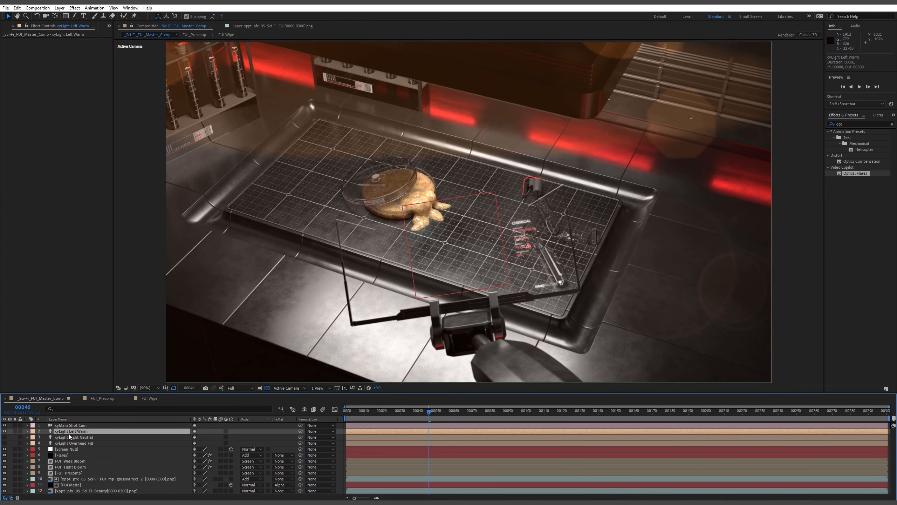
click(27, 432)
click(33, 444)
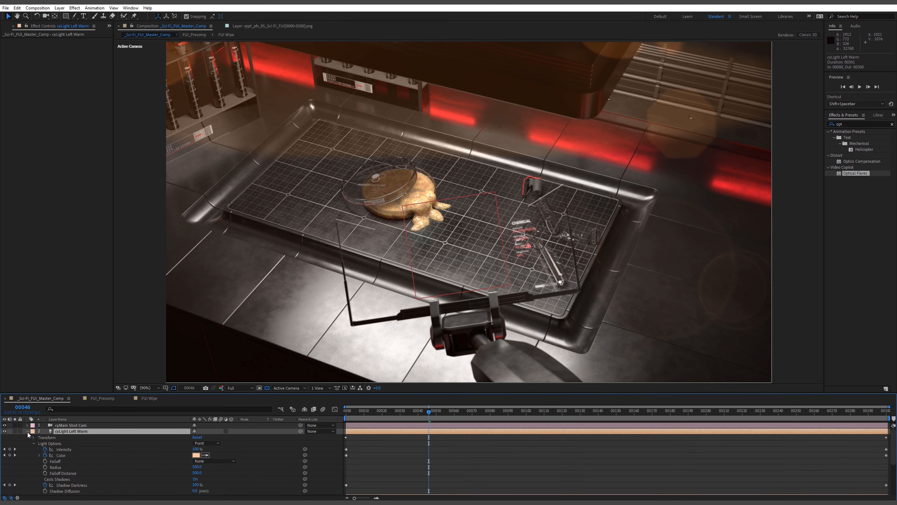
click(27, 431)
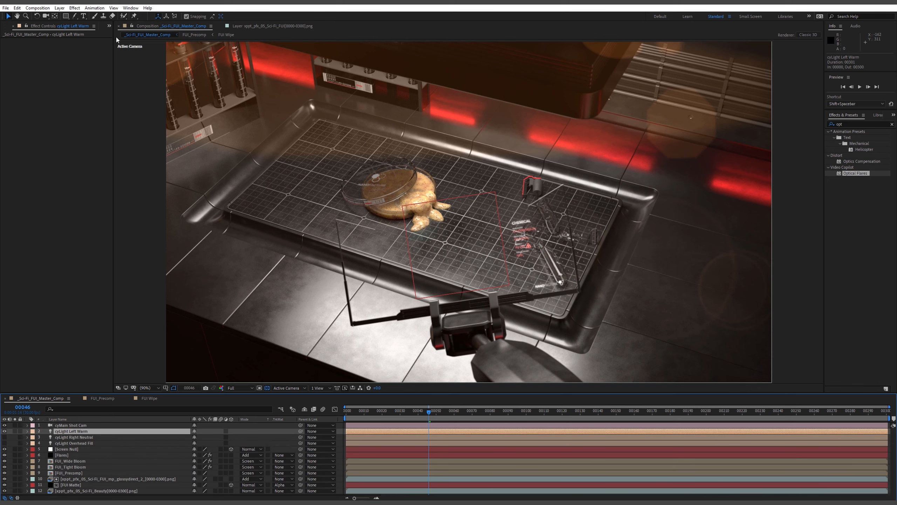
Disable Use Light Color in the Optical Flares effect on the Flares layer.
click(63, 455)
key(e)
click(63, 461)
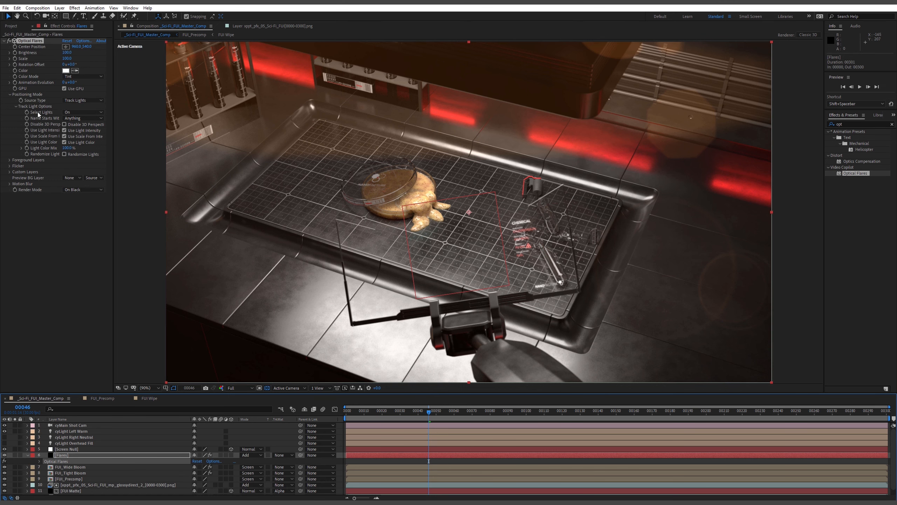
click(64, 142)
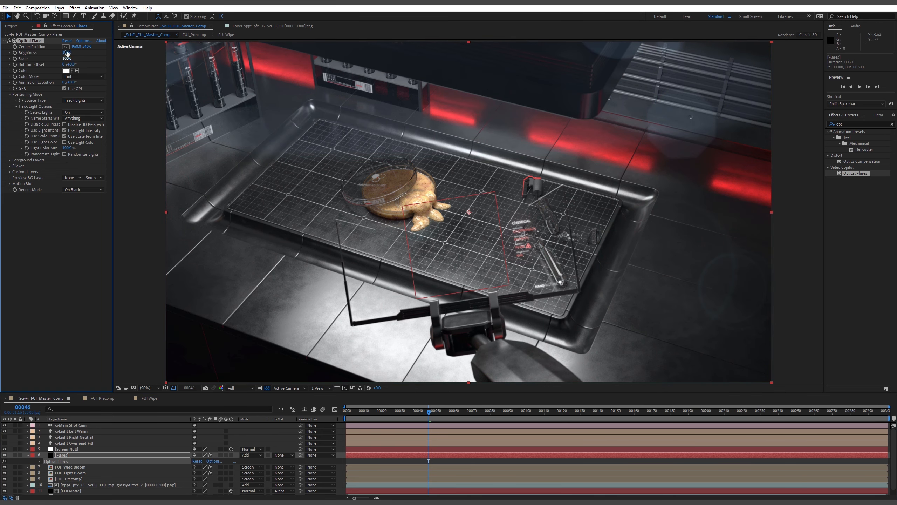
Try different brightness and scale values for the optical flare, and undo the changes.
drag(65, 53, 70, 60)
key(ctrl+z)
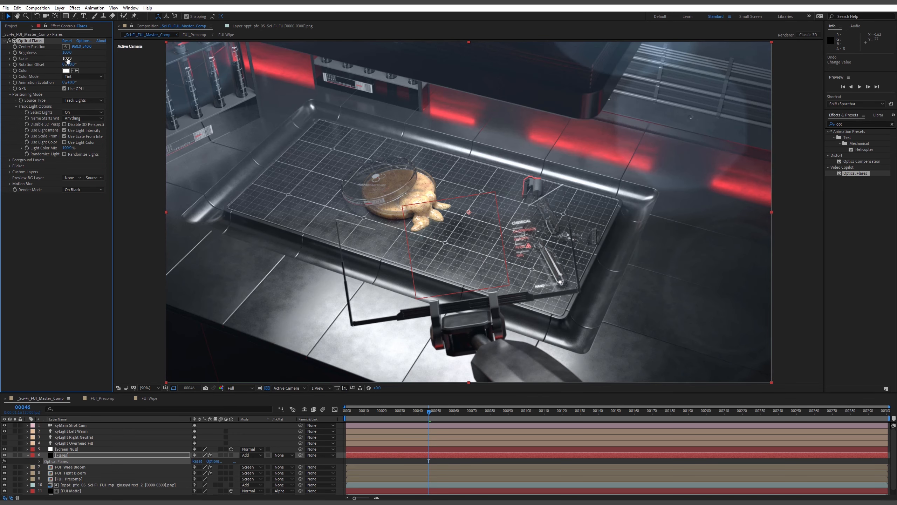
key(ctrl+z)
Show the composition in a four-view layout with cyLight Left Warm selected.
click(318, 388)
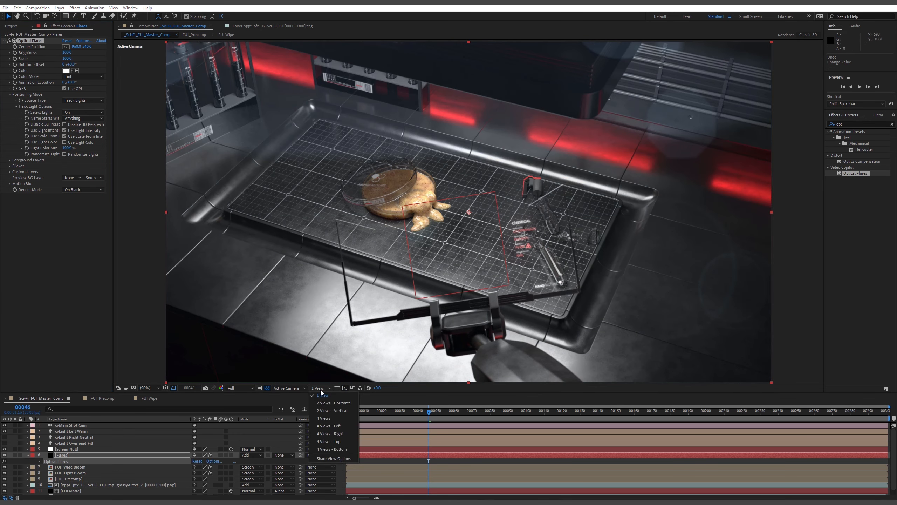
click(334, 404)
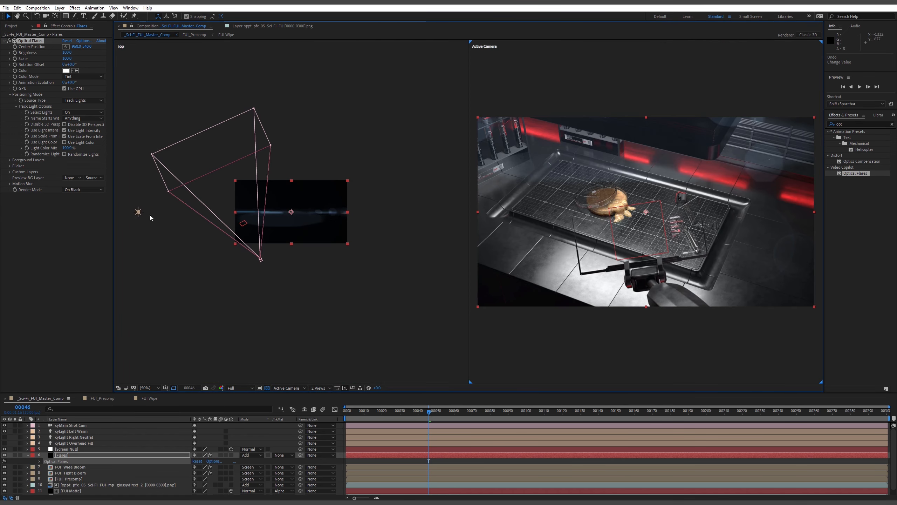
click(138, 212)
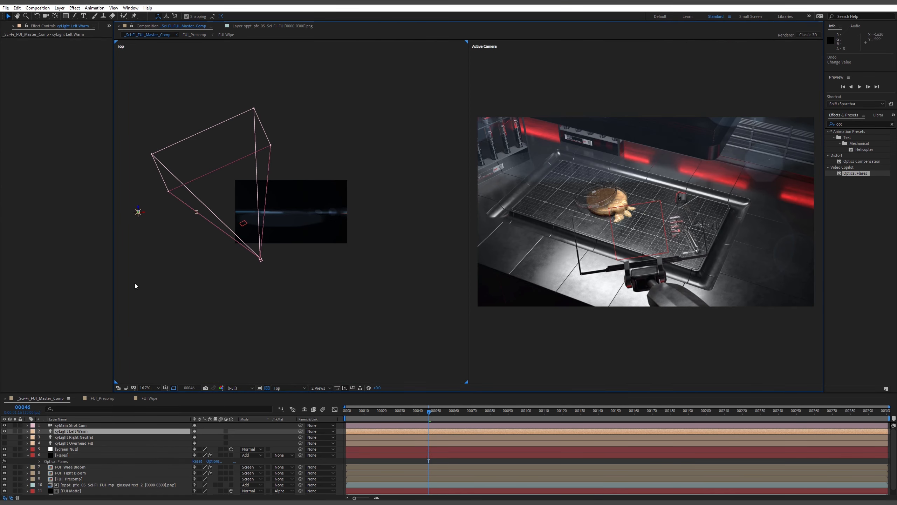
click(324, 388)
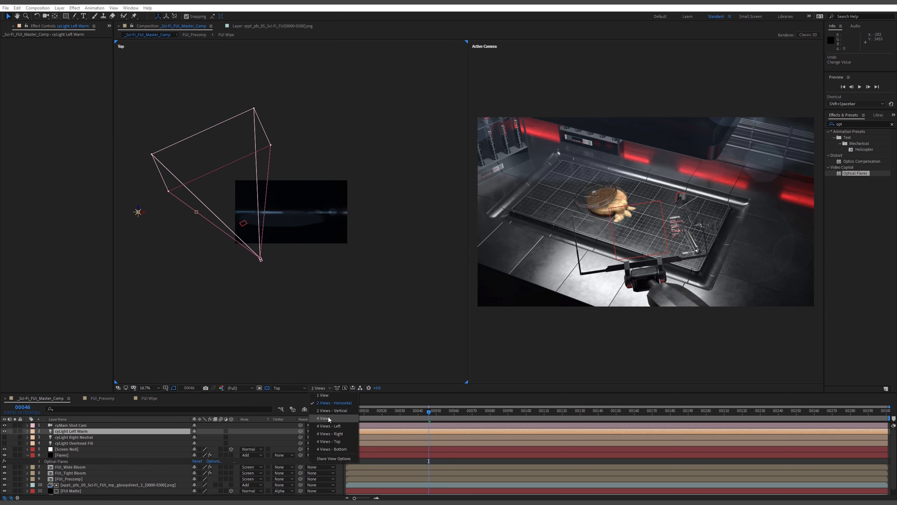
click(328, 417)
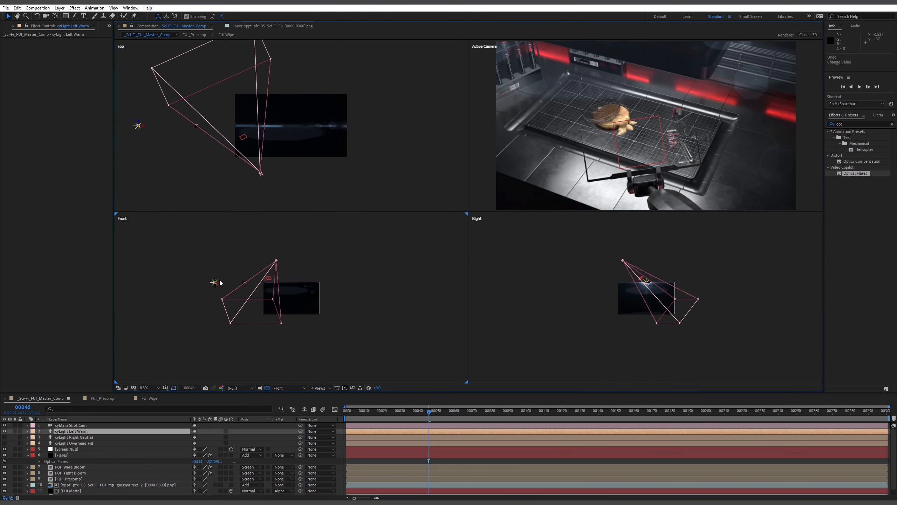
Try moving cyLight Left Warm lower in the Front view, and remove its position keyframes at frame 0.
mouse_move(220, 282)
mouse_down()
mouse_move(217, 292)
mouse_move(226, 291)
mouse_move(203, 296)
mouse_move(211, 295)
mouse_up()
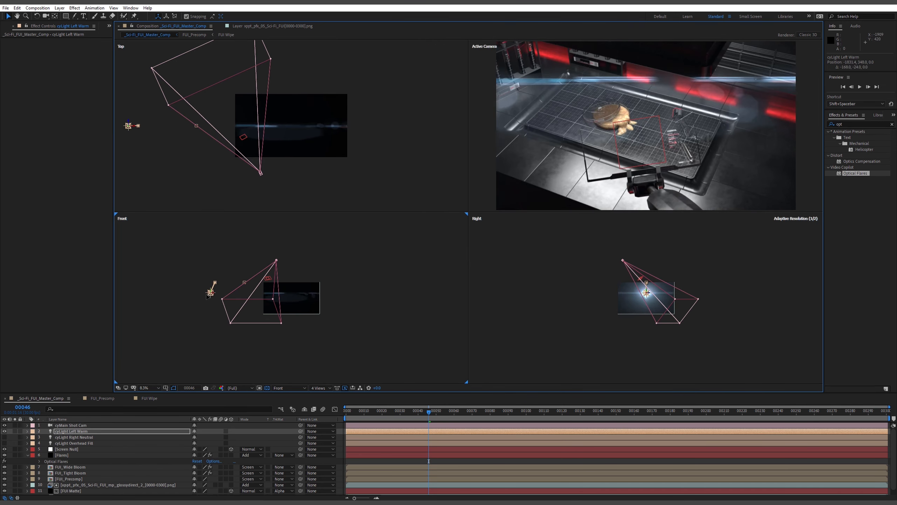
drag(428, 414, 347, 412)
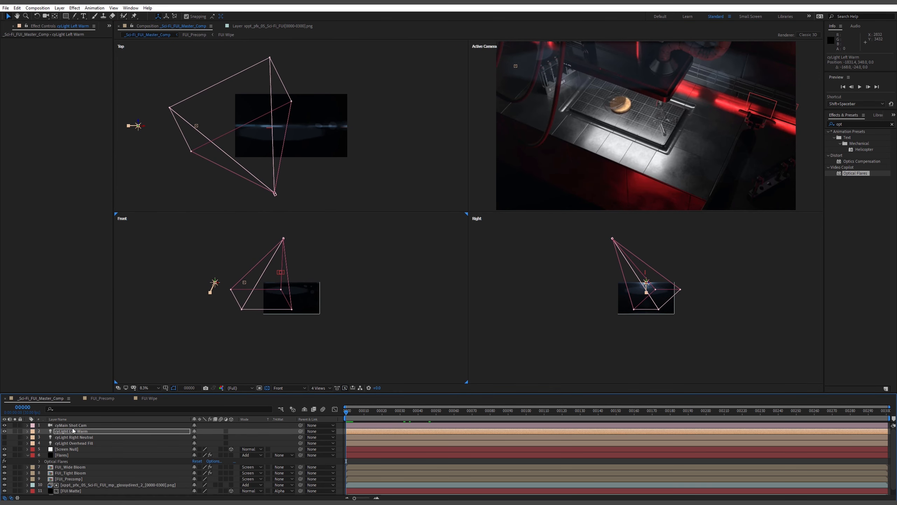
key(p)
click(56, 437)
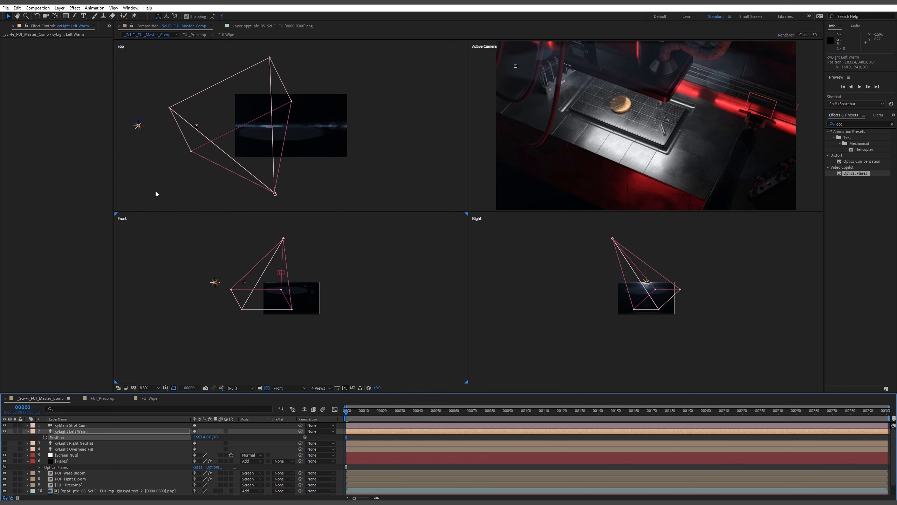
Reposition cyLight Left Warm to about -1267, -294, -708, checking its flare in the camera view at frames 0 and 78.
drag(215, 278, 215, 288)
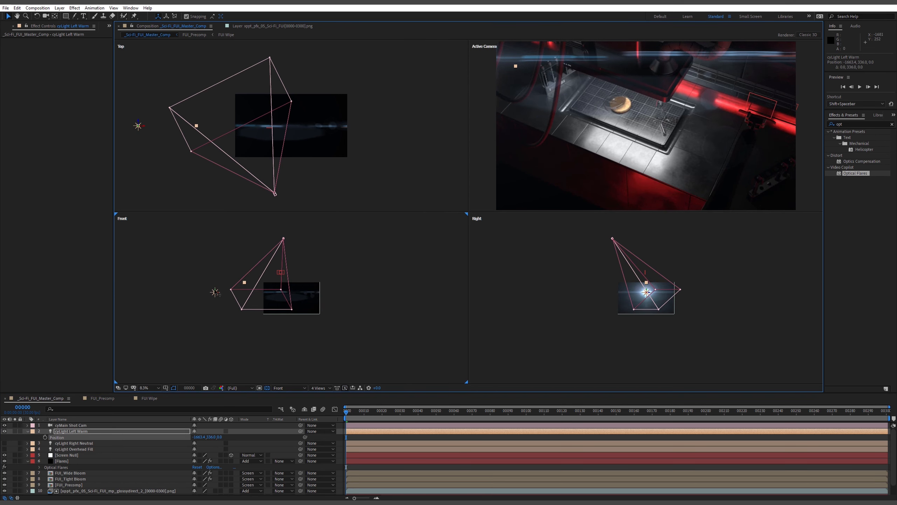
drag(217, 294, 244, 308)
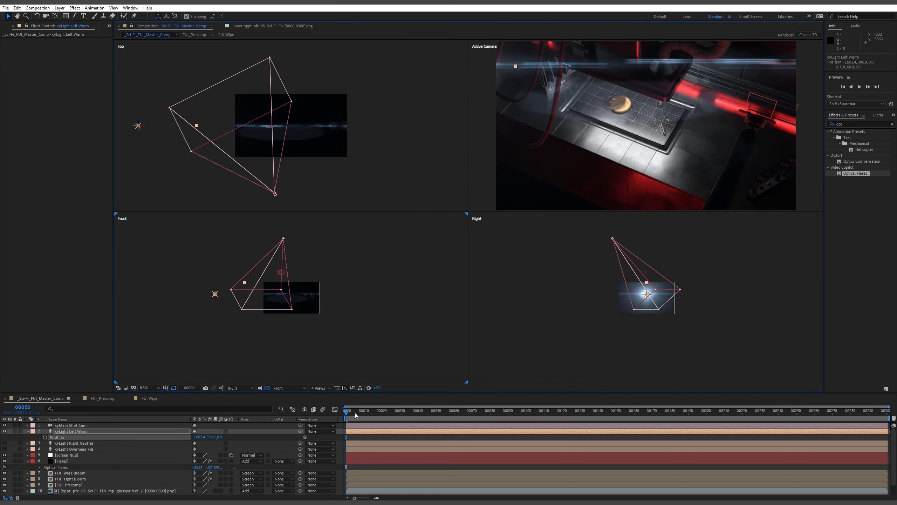
drag(355, 413, 493, 426)
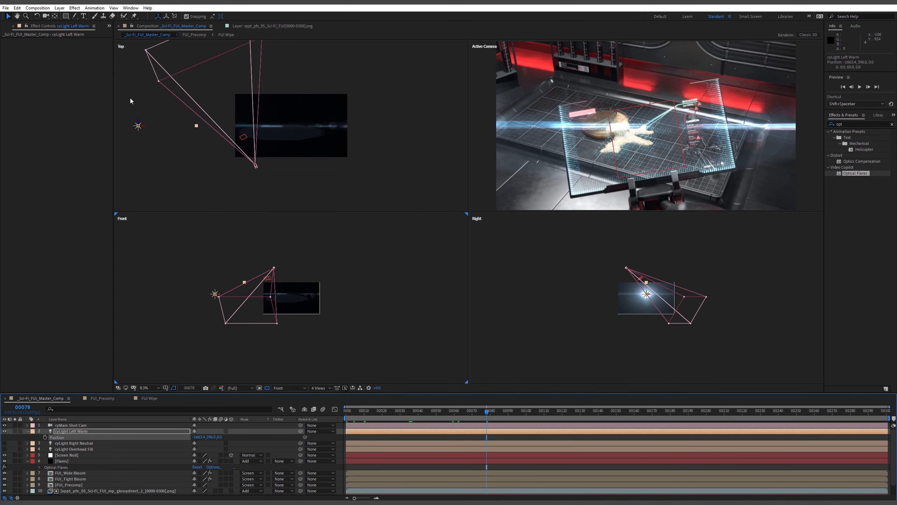
drag(141, 128, 162, 167)
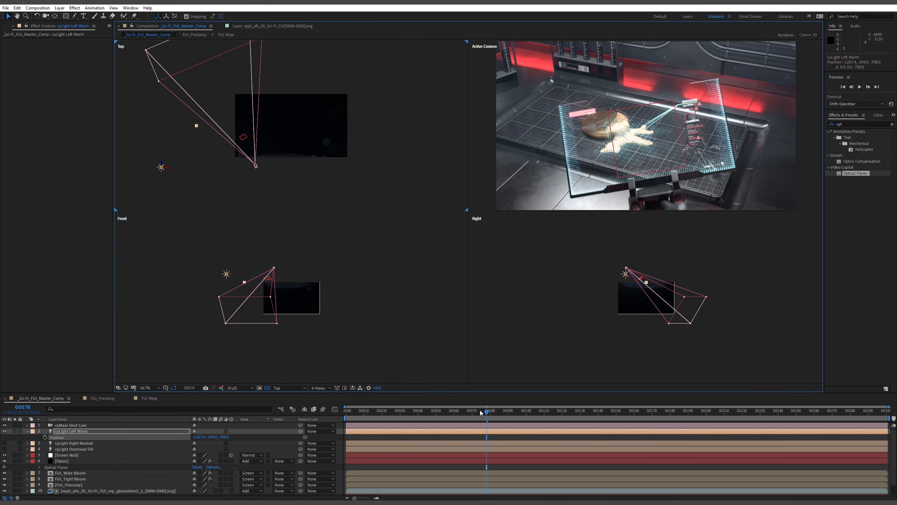
Play the shot from the first frame to review how the anamorphic flare moves with the repositioned light.
drag(486, 412, 429, 416)
key(Home)
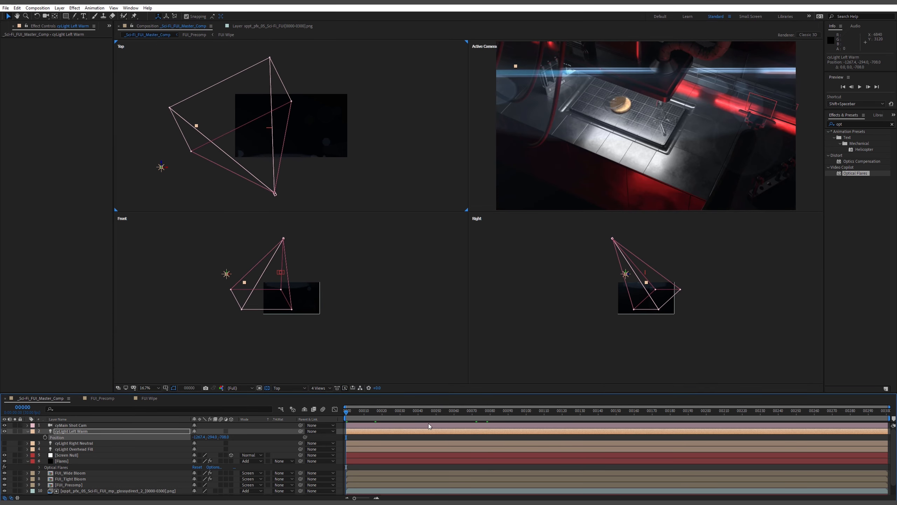
key(space)
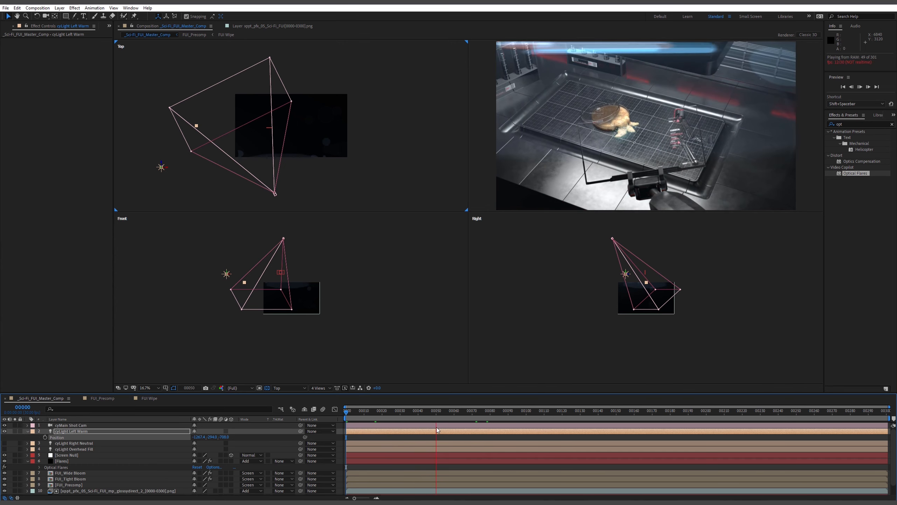
key(space)
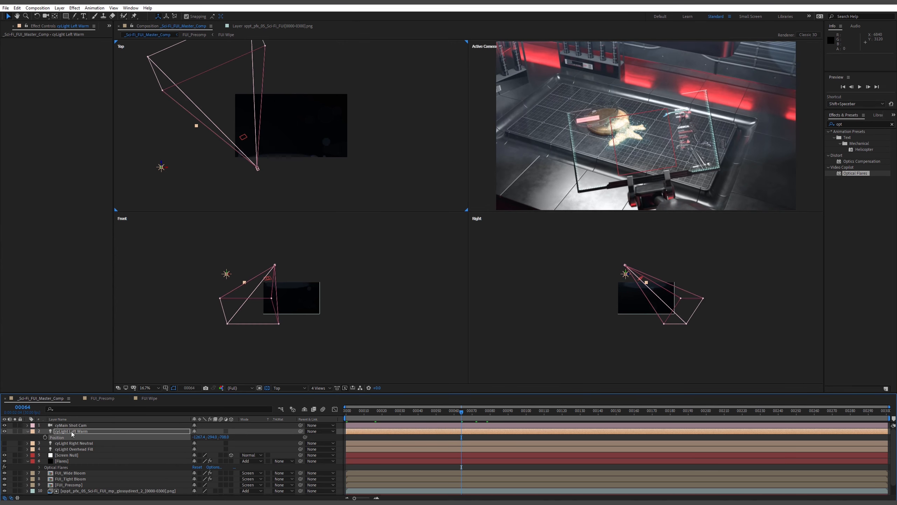
Select Optical Flares on the Flares layer and move its Center Position to about 585, 603 at frame 38.
click(72, 460)
click(70, 467)
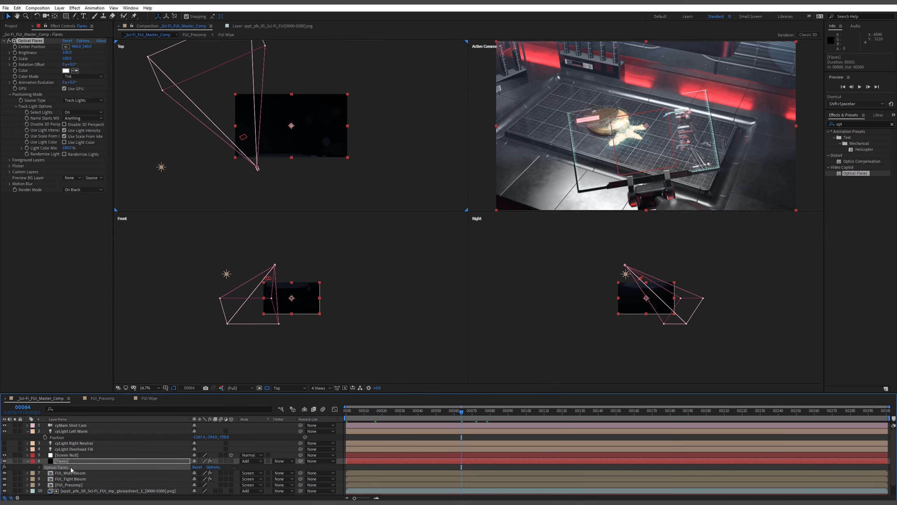
drag(421, 414, 419, 413)
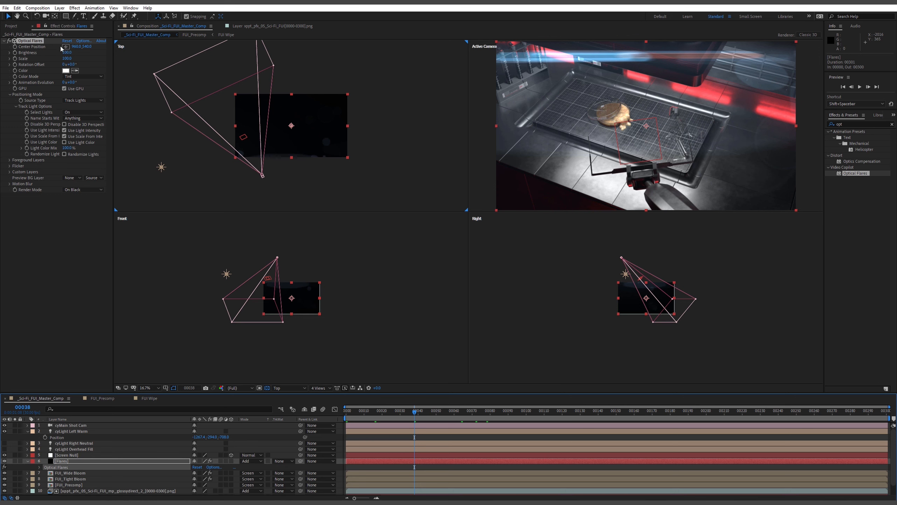
click(31, 46)
drag(646, 127, 589, 136)
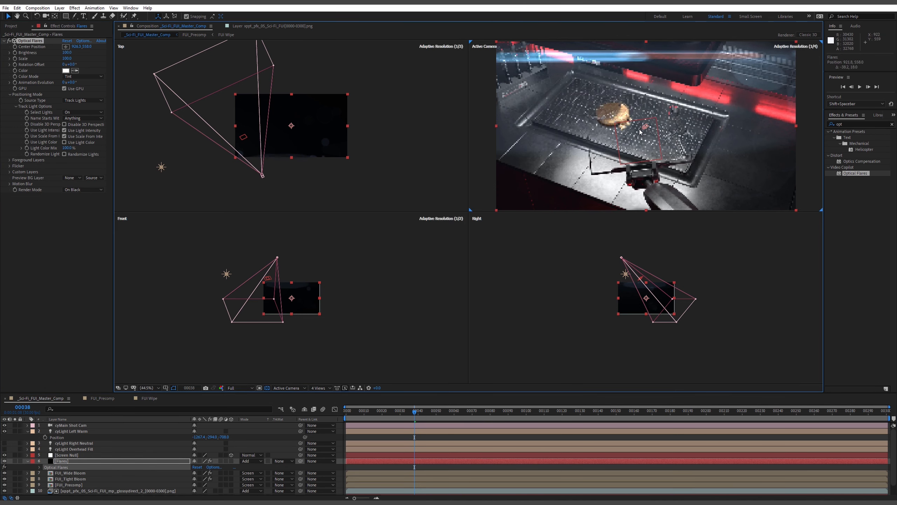
Switch the composition to a single view and move the flare's Center Position beyond the image edge, to about -292, 698.
click(320, 388)
click(327, 393)
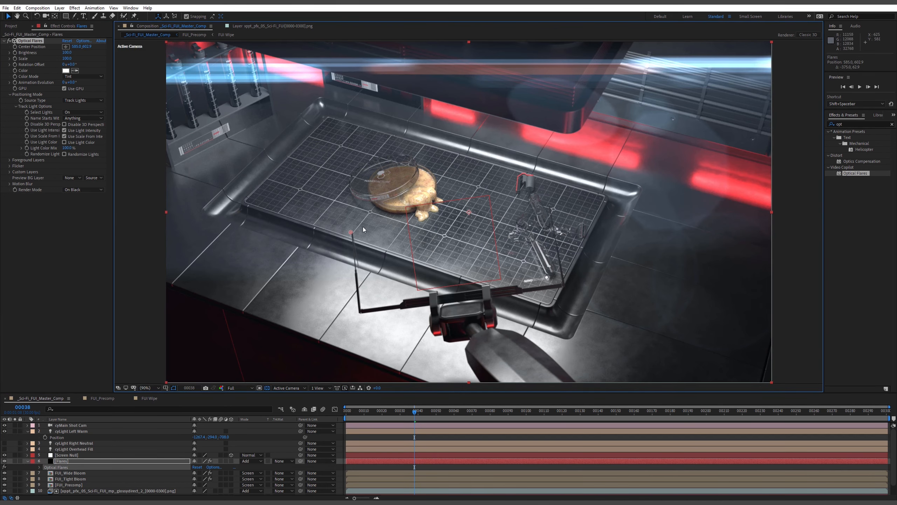
drag(346, 233, 132, 214)
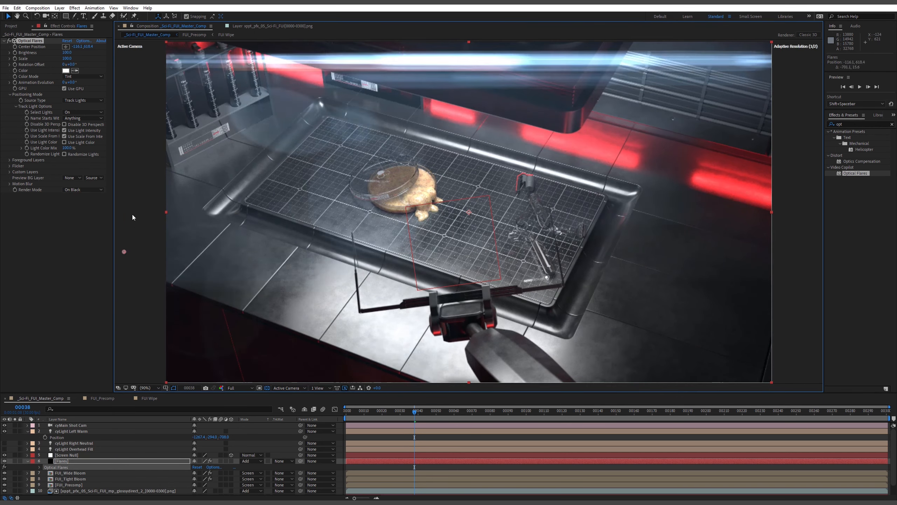
drag(108, 258, 70, 273)
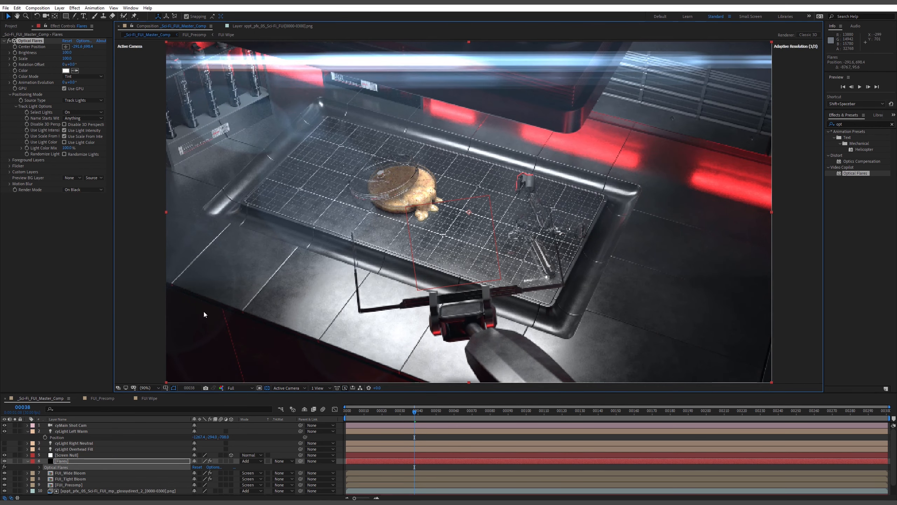
At frame 136, reposition the flare's Center Position to about 938, 867.
drag(419, 412, 592, 412)
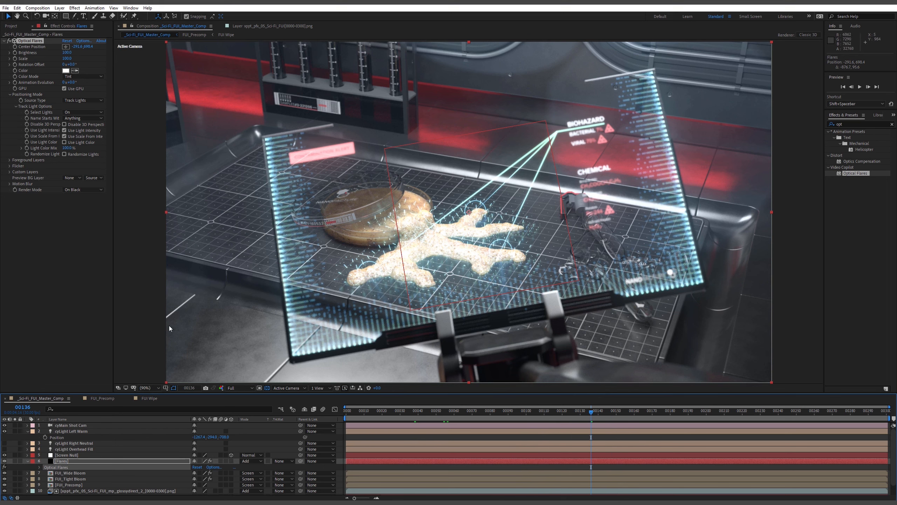
click(65, 46)
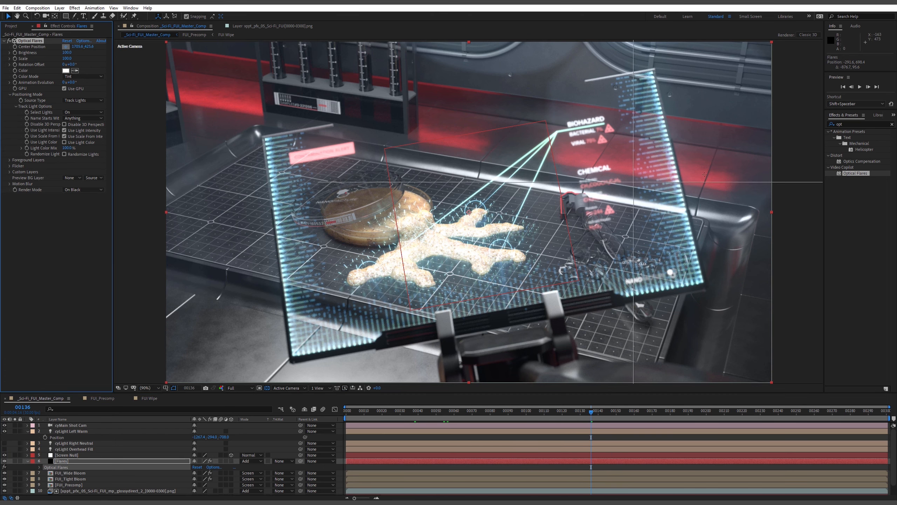
click(649, 210)
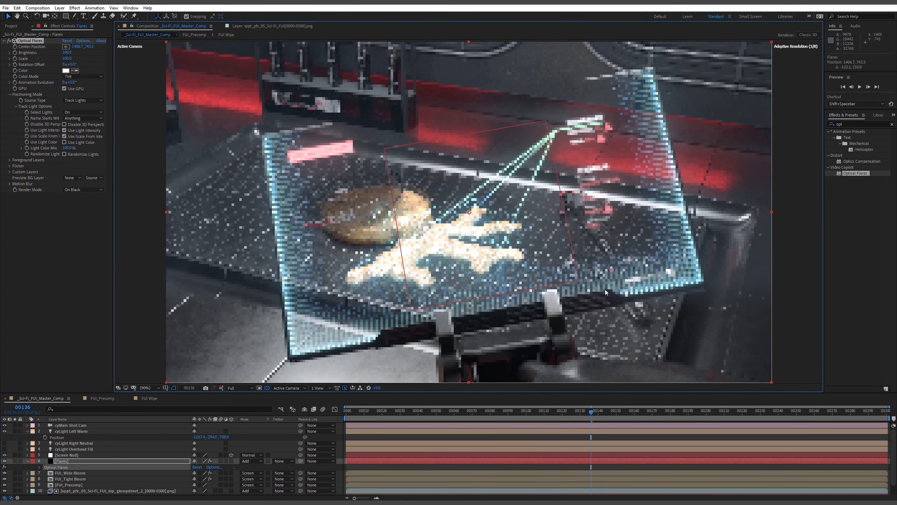
drag(649, 212, 383, 264)
drag(395, 312, 462, 315)
Play the shot from frame 0 to review the flare with its new center position.
drag(576, 416, 308, 424)
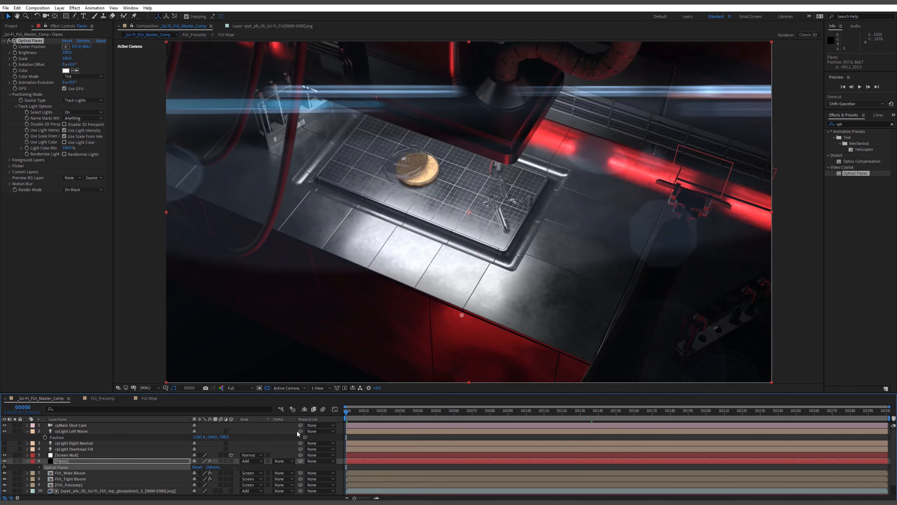
key(space)
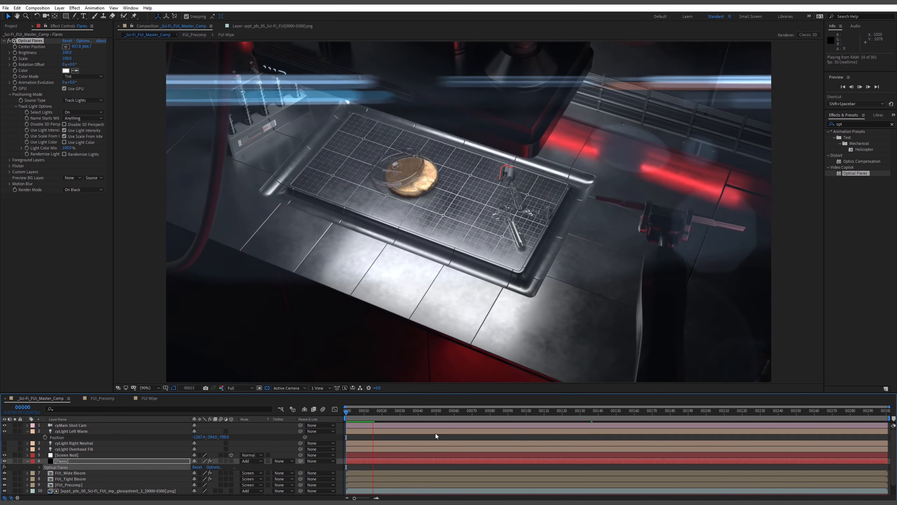
key(space)
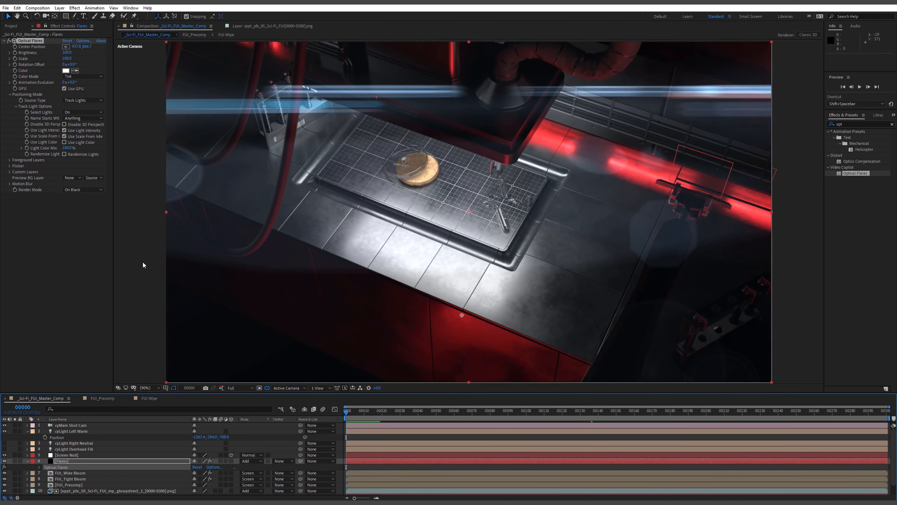
Find Fast Box Blur in the effects library and apply it below Optical Flares on the Flares layer, with Blur Radius 2.
click(847, 120)
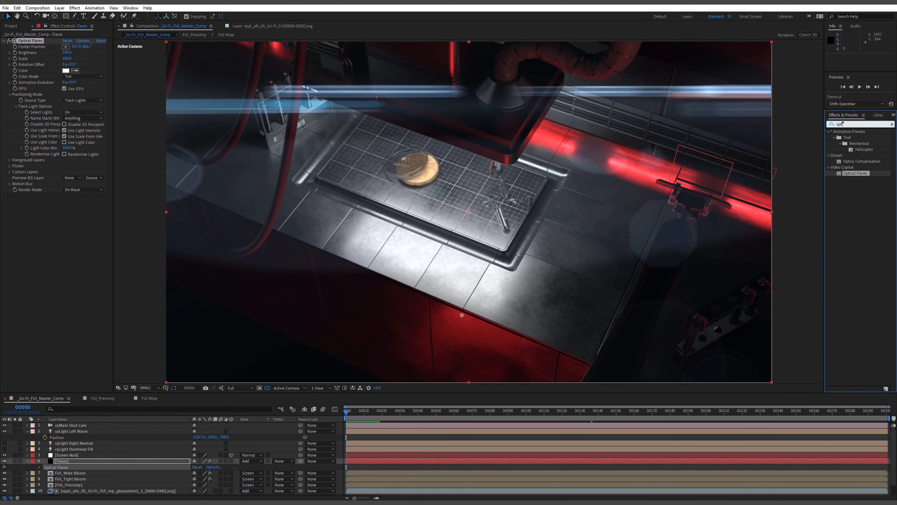
drag(856, 167, 46, 236)
drag(65, 202, 64, 203)
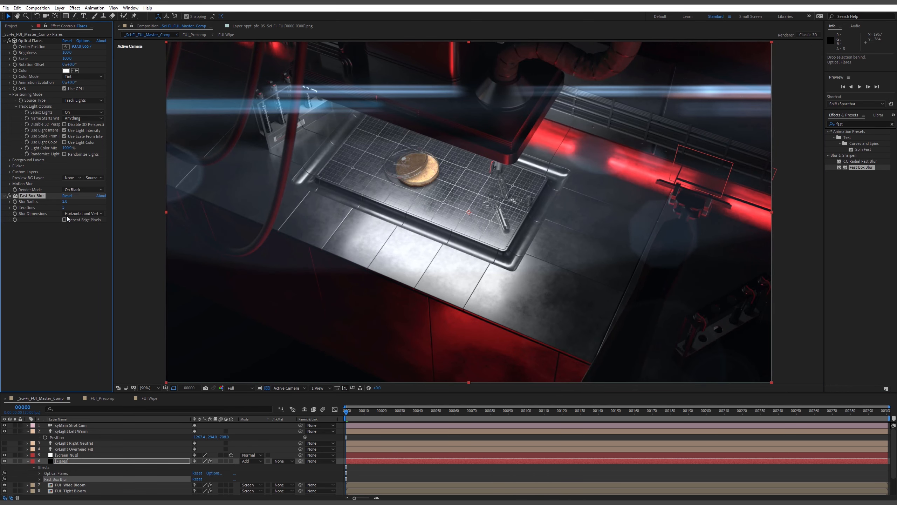
Set the Optical Flares Brightness on the Flares layer to 70.
click(106, 461)
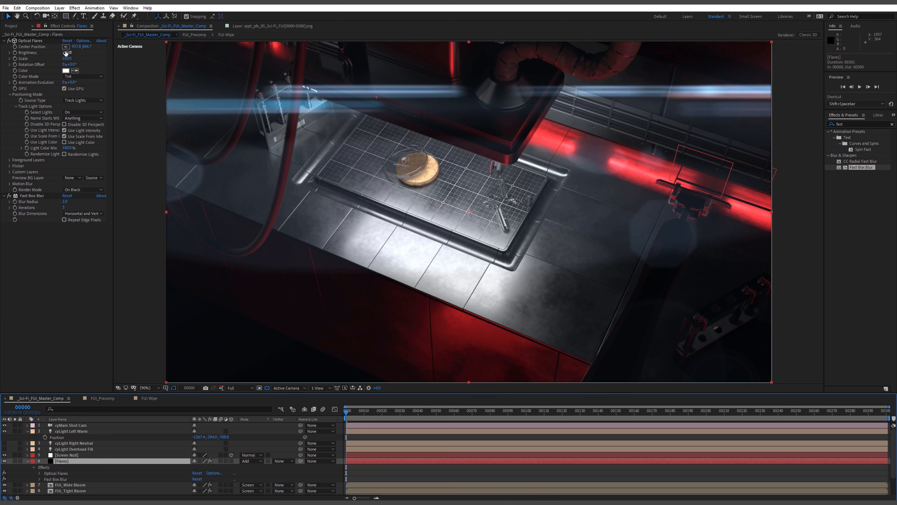
drag(66, 53, 53, 52)
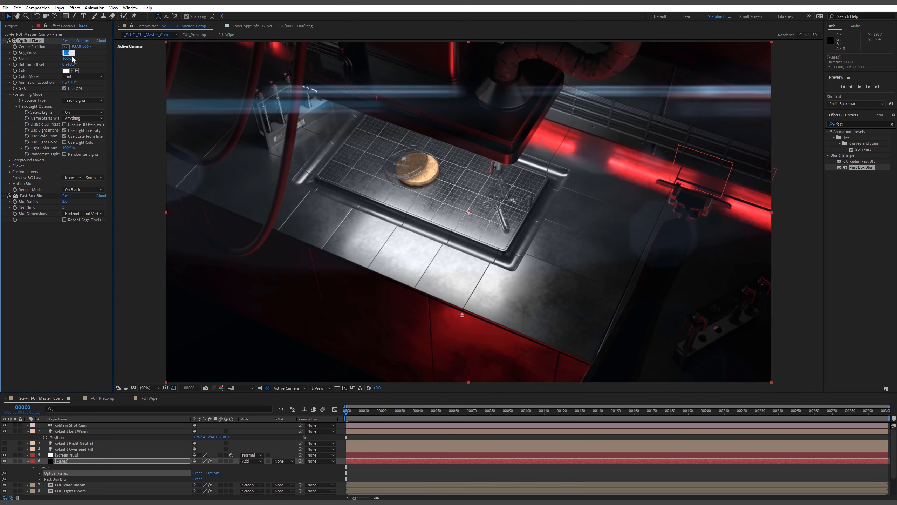
click(380, 467)
Play the shot from the start to review the softened, dimmer flare together with the FUI screen.
key(space)
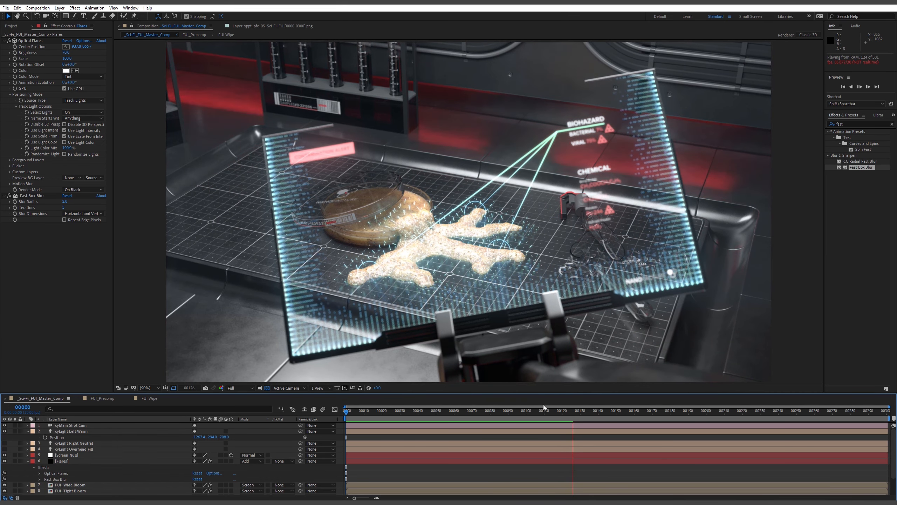
key(space)
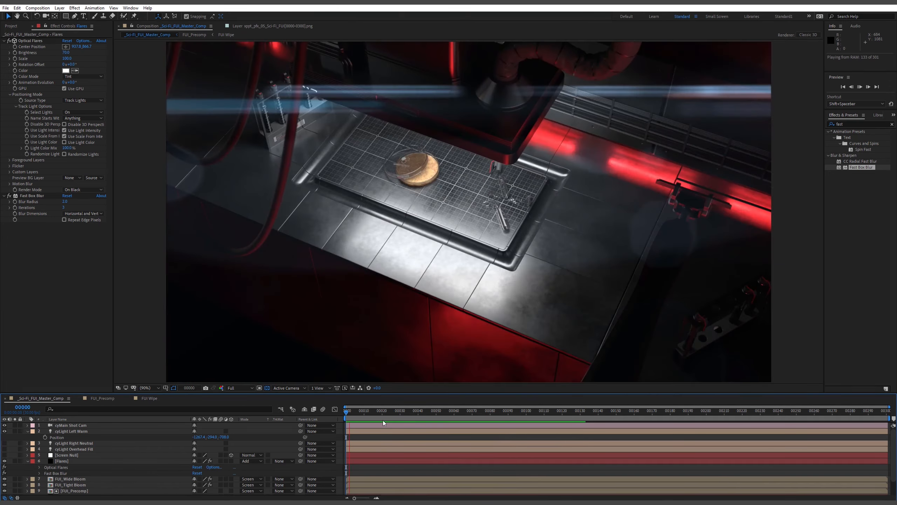
key(space)
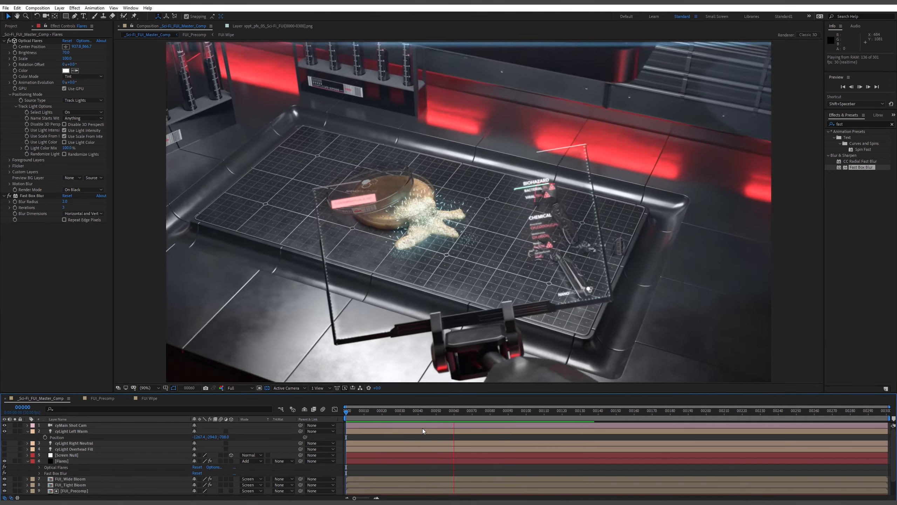
key(space)
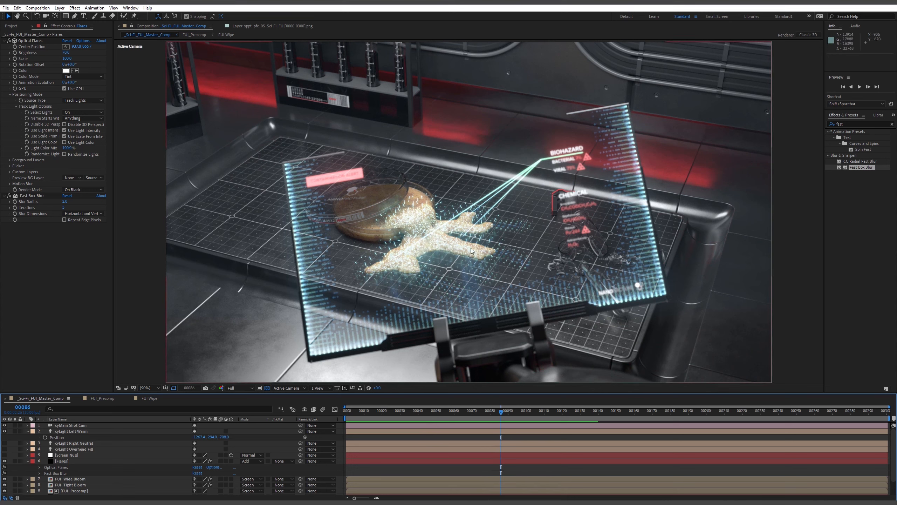
At frame 99, set the opacity of the FUI Matte layer to 40%.
mouse_move(515, 412)
mouse_down()
mouse_move(573, 413)
mouse_move(385, 422)
mouse_move(525, 424)
mouse_up()
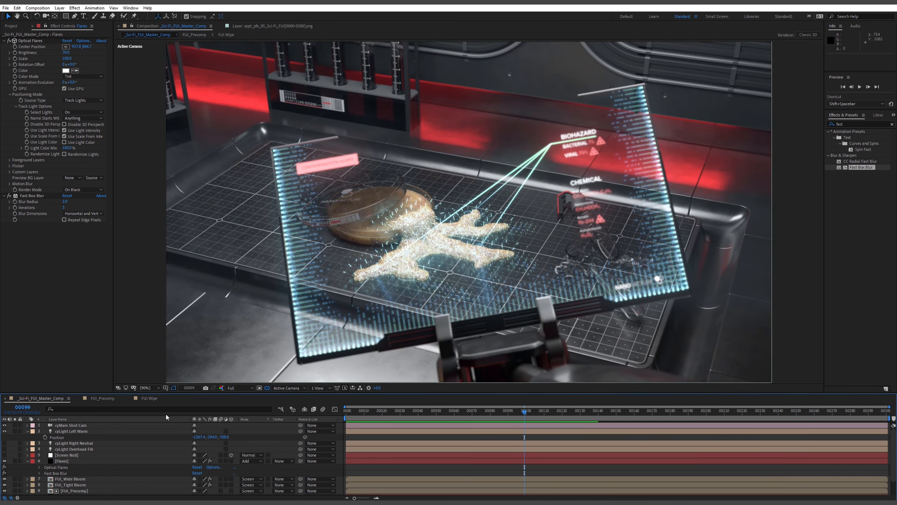
click(62, 468)
scroll(78, 482, down, 3)
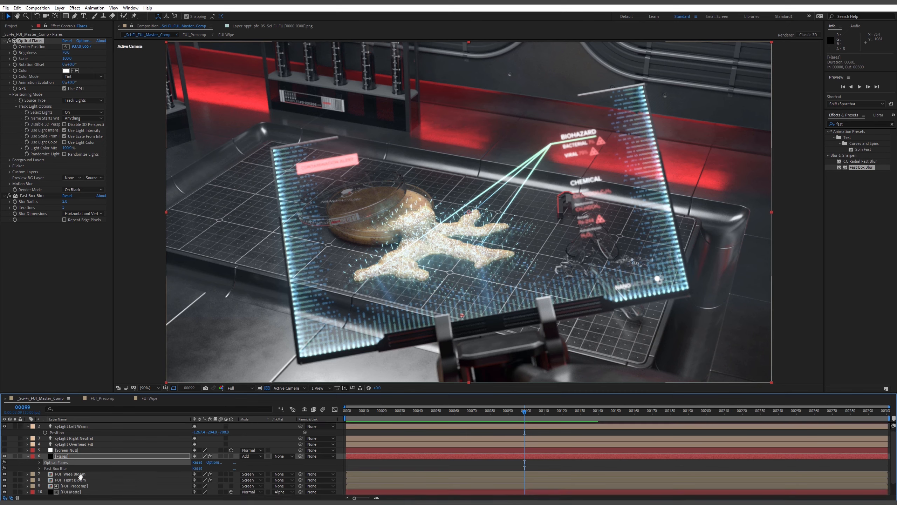
click(77, 480)
key(t)
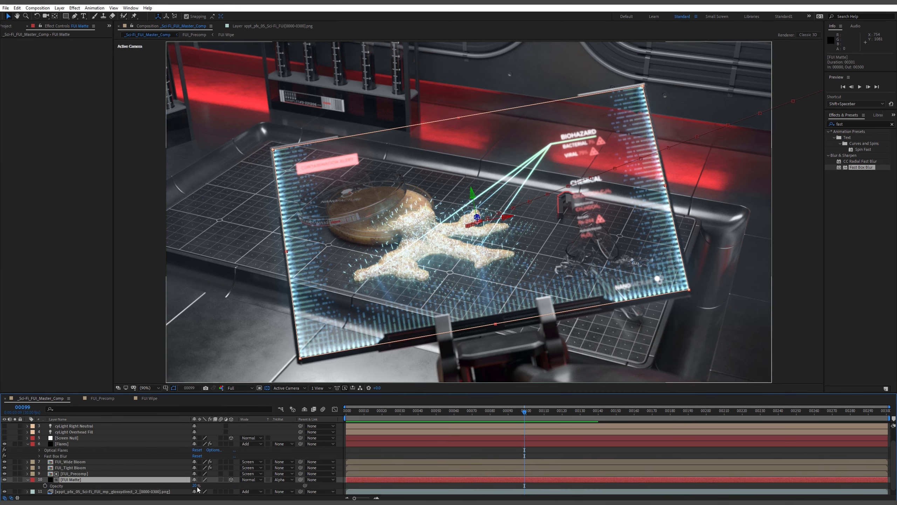
drag(195, 486, 198, 489)
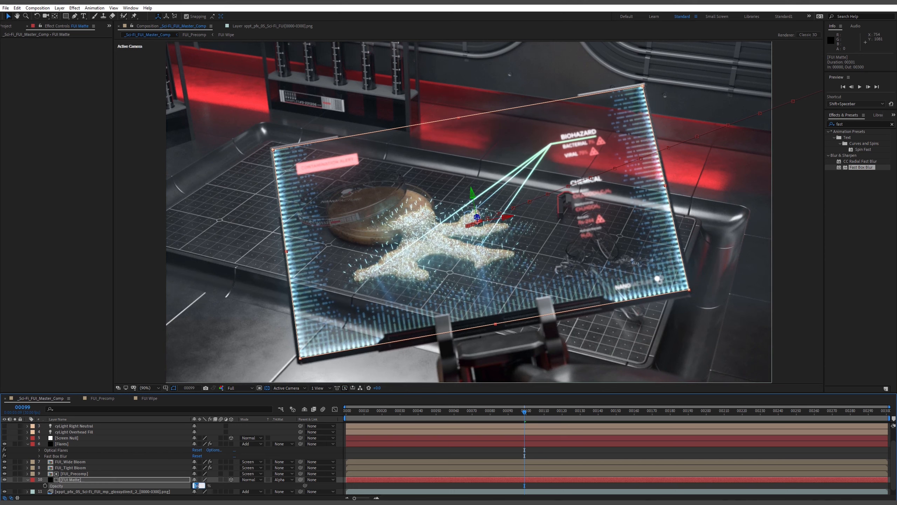
click(796, 303)
Play the shot from the start to review how the darker matte looks behind the FUI graphics.
key(space)
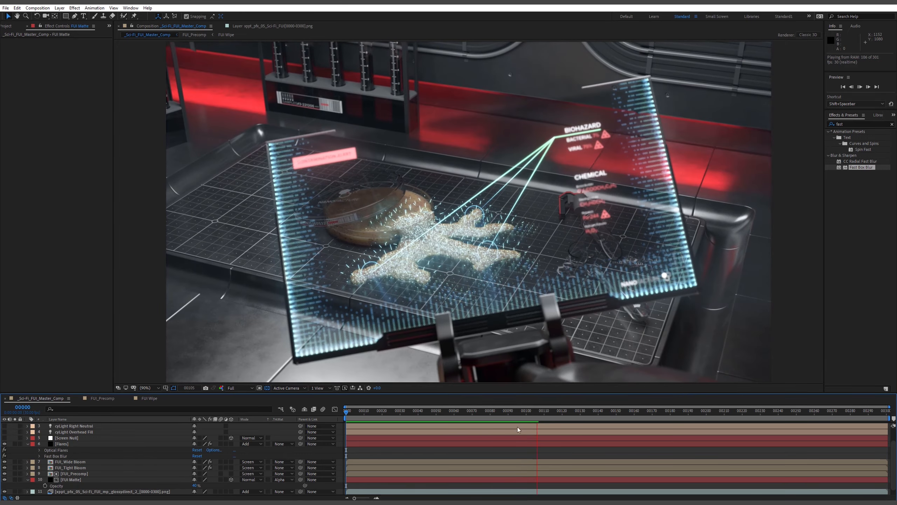
key(space)
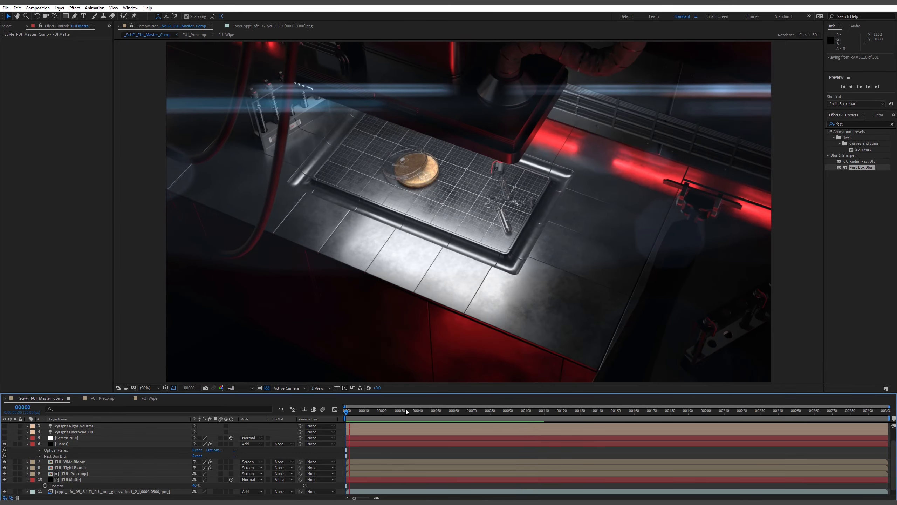
key(space)
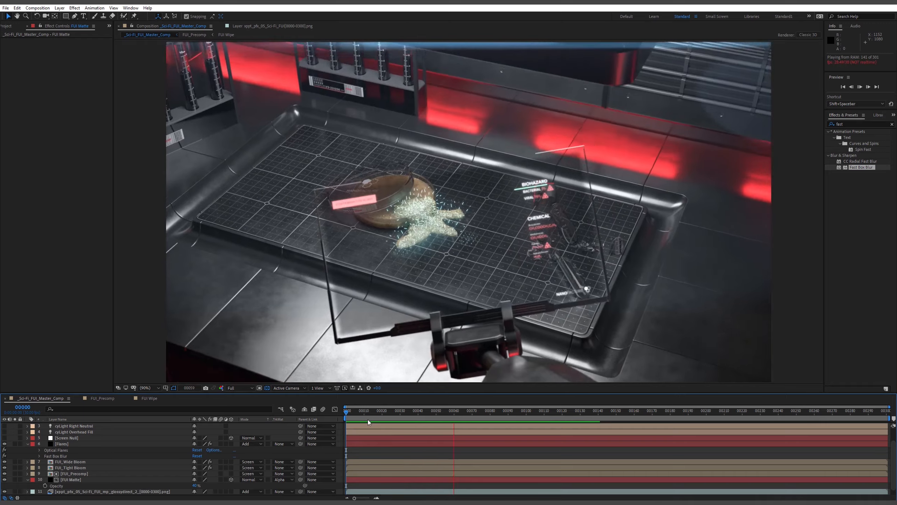
key(space)
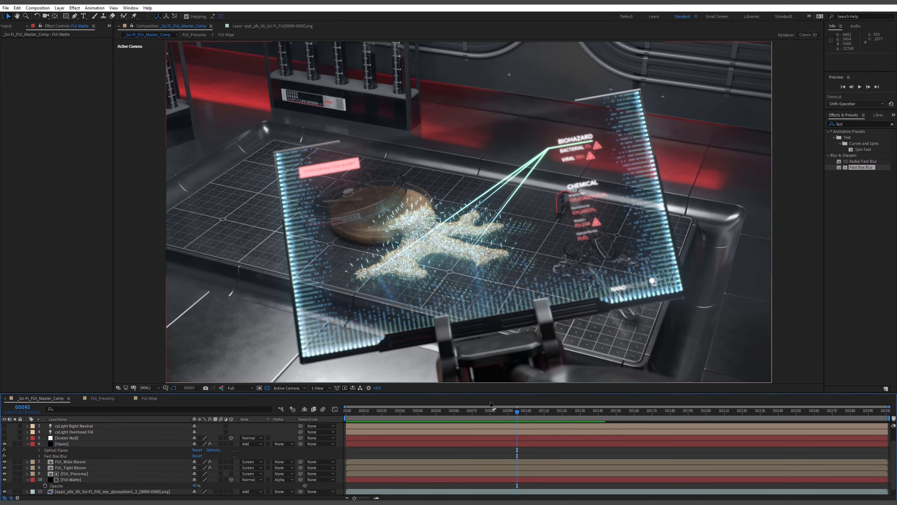
Set the FUI Matte layer's opacity to 30% at frame 62 and keyframe it there.
drag(509, 413, 407, 418)
click(73, 481)
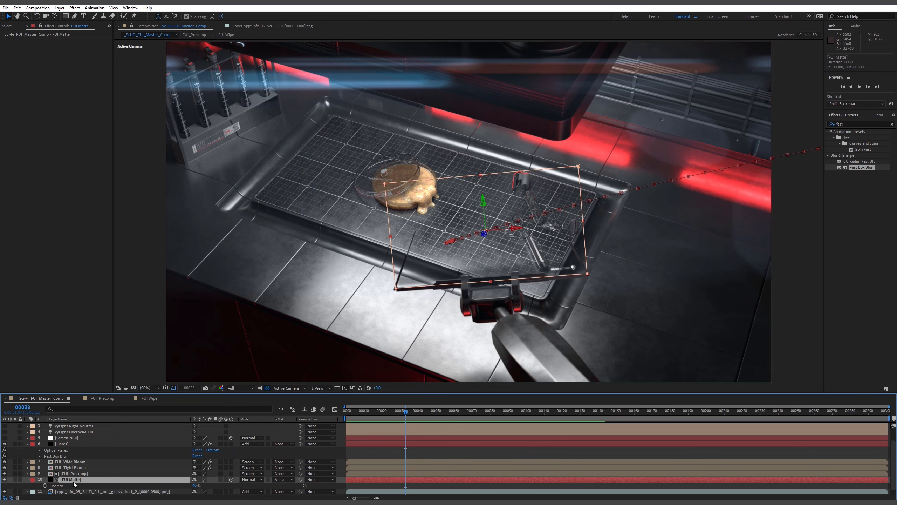
key(t)
key(t)
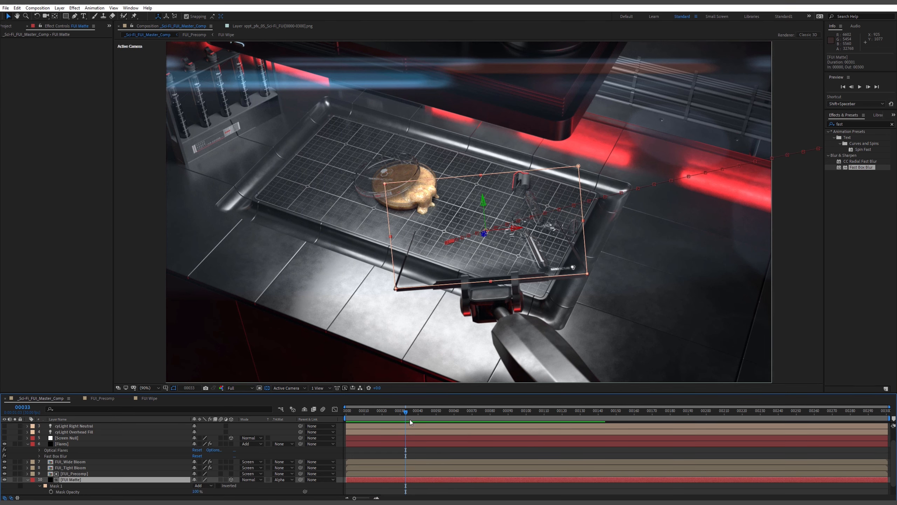
drag(400, 415, 458, 420)
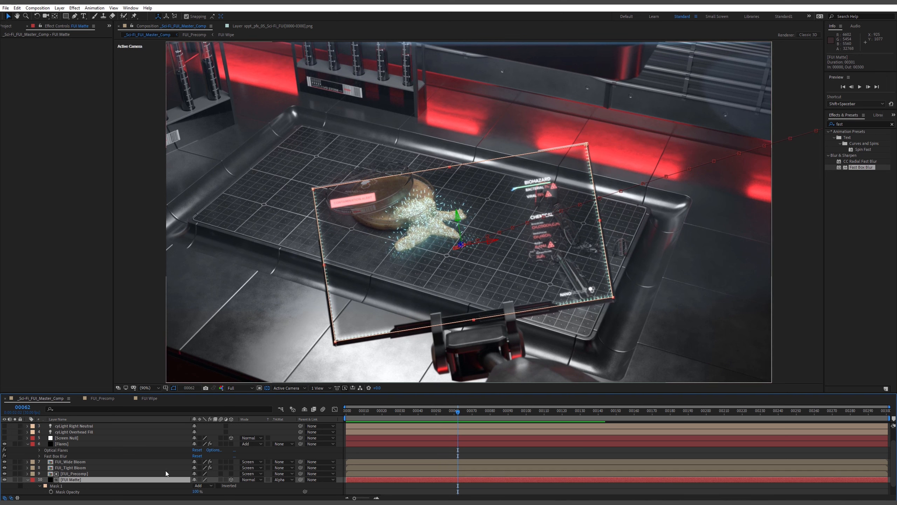
text(t)
text(3)
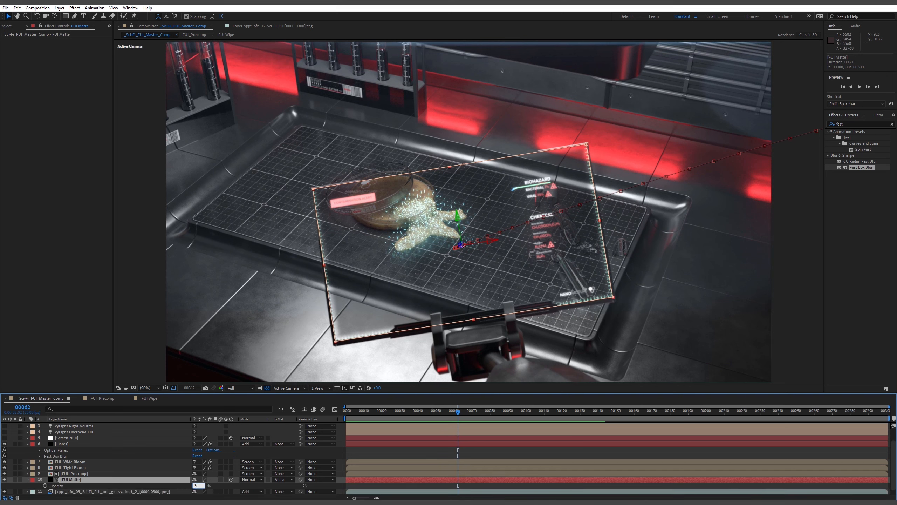
text(0)
key(Return)
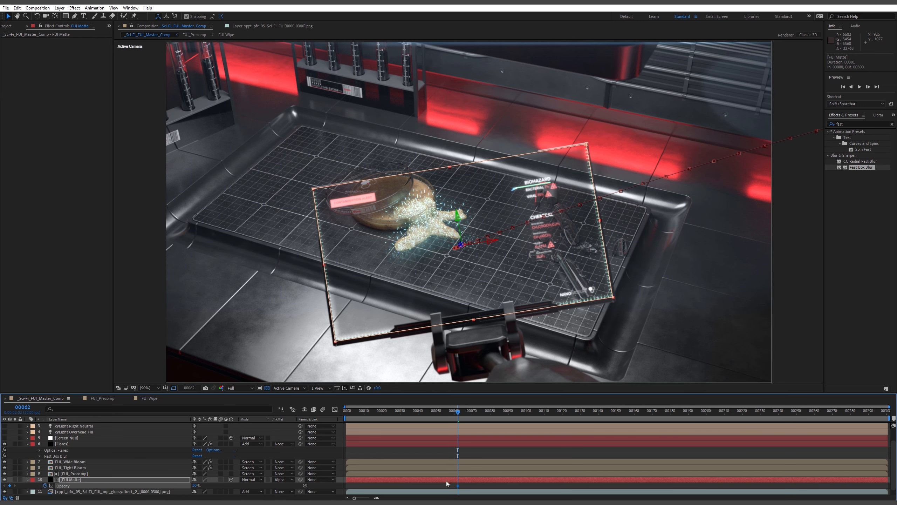
Add a 0% opacity keyframe to the FUI Matte layer at frame 41.
drag(456, 417, 418, 419)
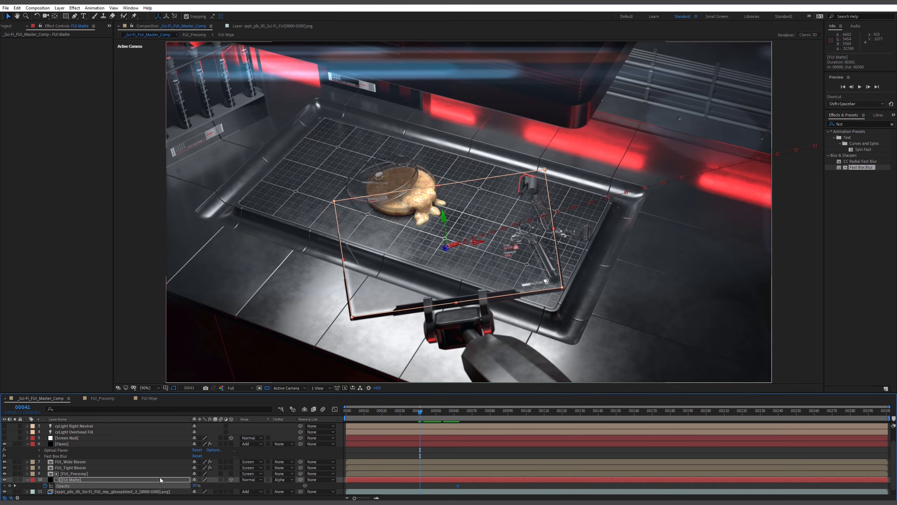
click(10, 487)
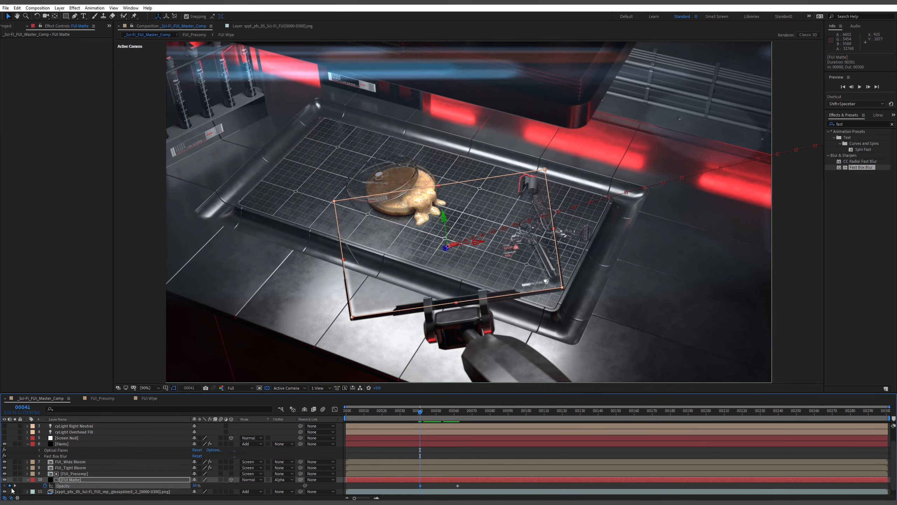
drag(189, 486, 153, 487)
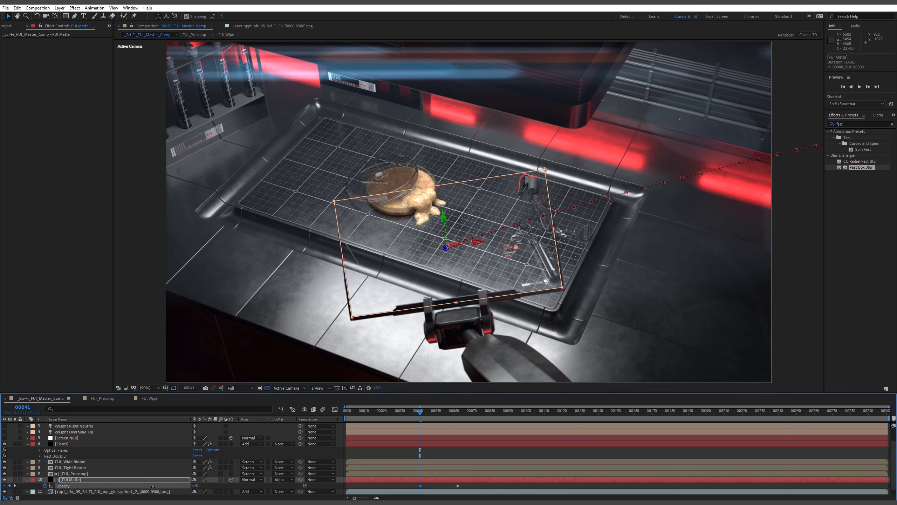
click(482, 487)
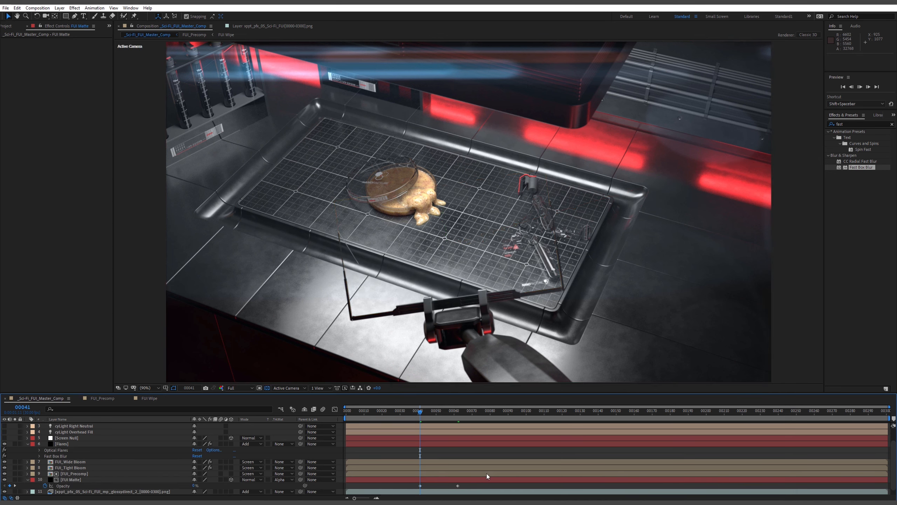
Play the shot from frame 41 and again from frame 28 to review the matte fading in behind the FUI graphics.
key(space)
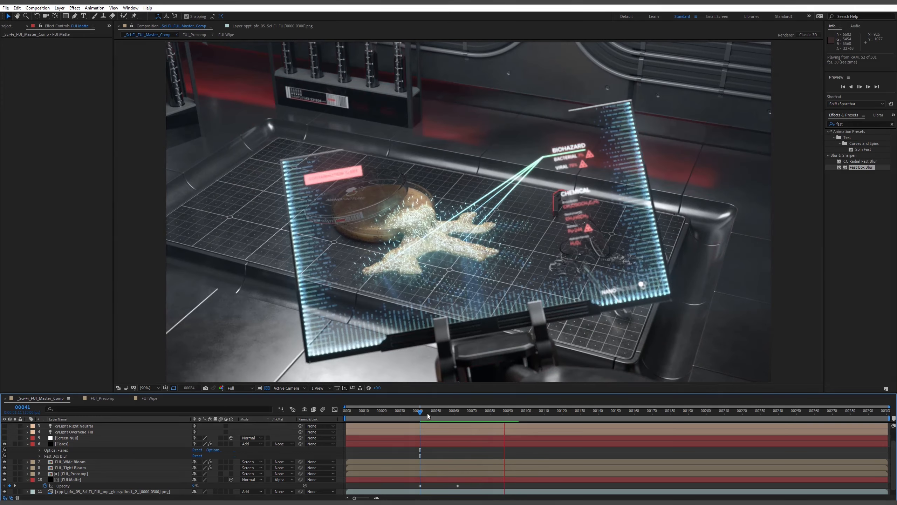
drag(426, 413, 397, 412)
key(space)
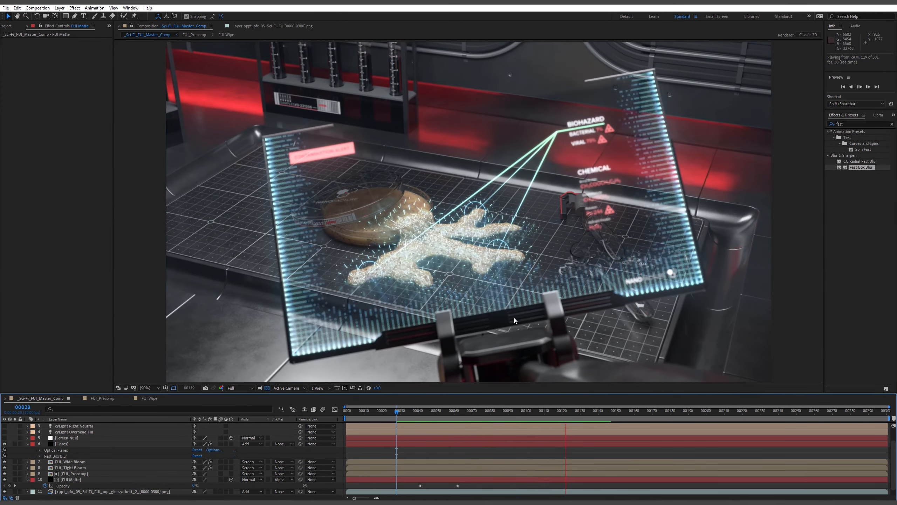
key(space)
Try the FUI Matte layer at 100% opacity at frame 134, and undo the change.
click(75, 480)
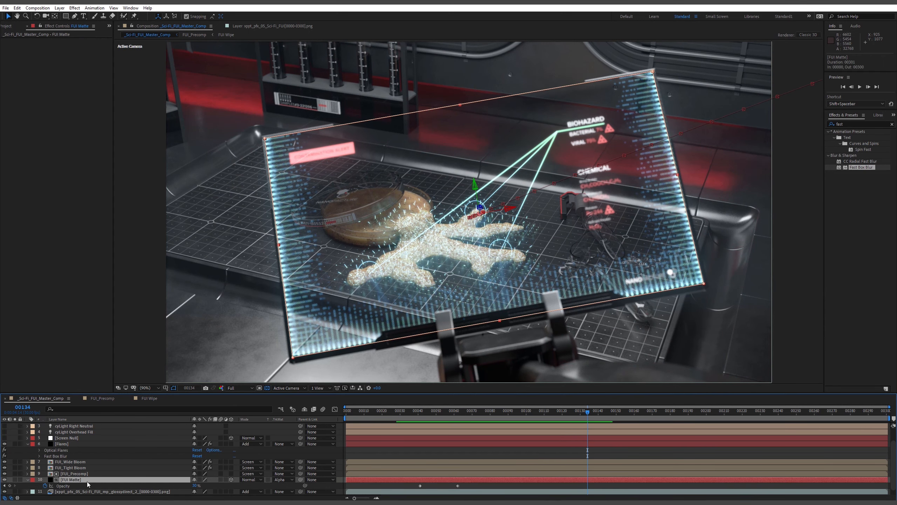
drag(218, 485, 319, 483)
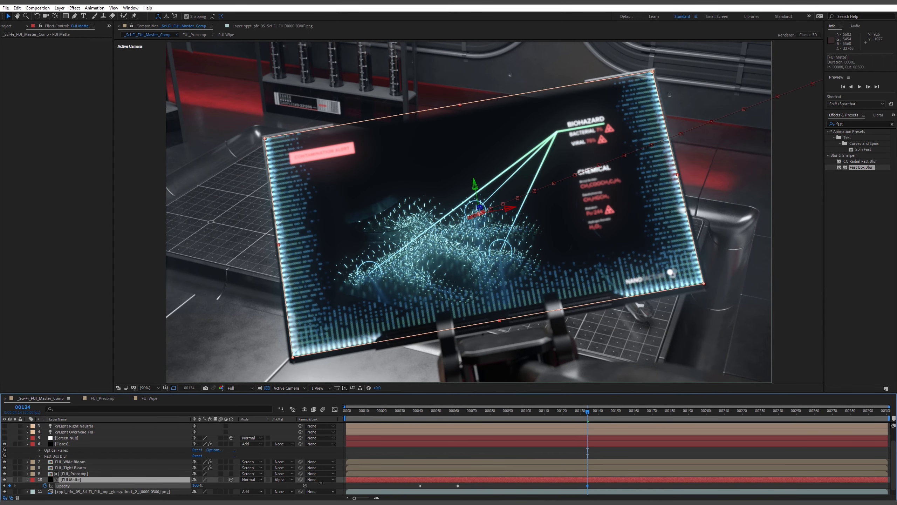
key(ctrl+z)
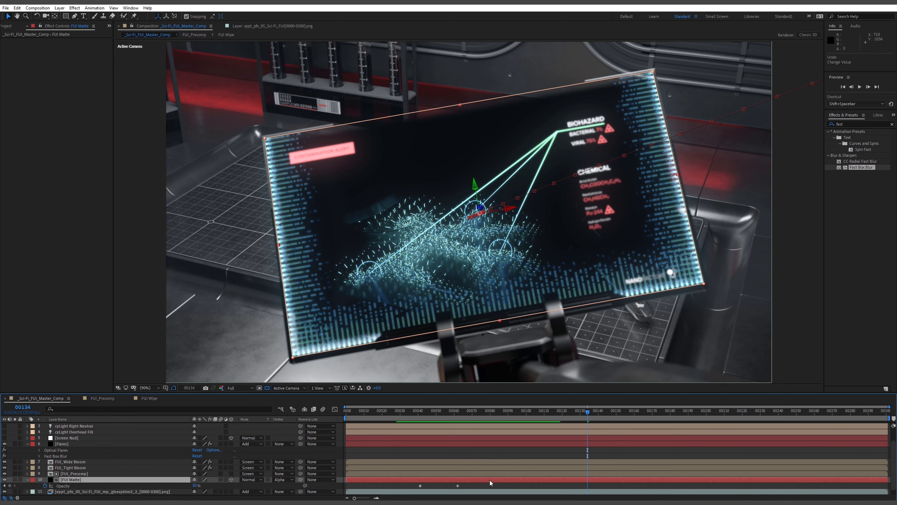
Play the shot from the start to review the animated matte, and return to frame 57.
click(607, 454)
key(space)
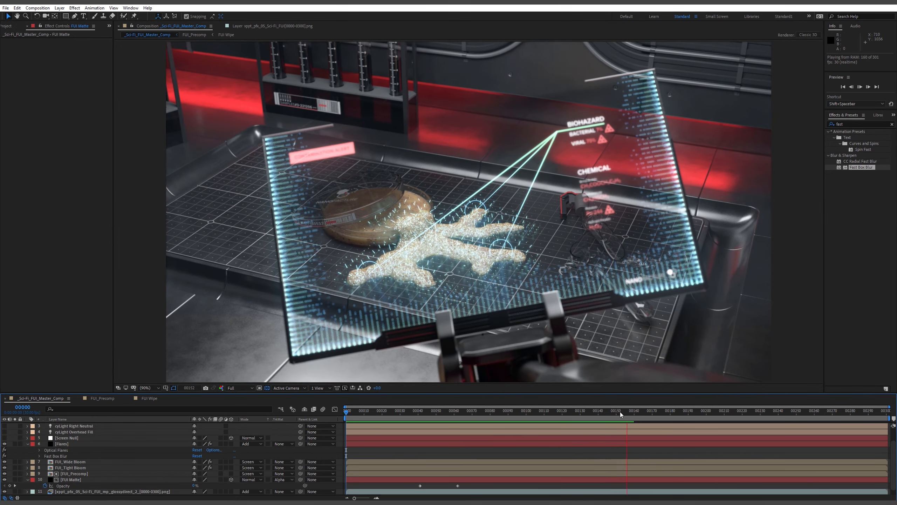
drag(619, 412, 448, 438)
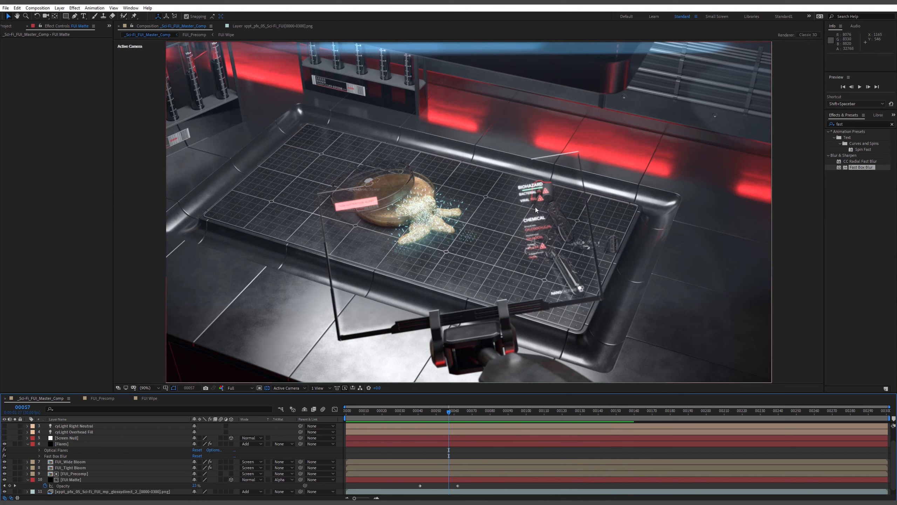
Collapse the expanded properties of the Flares and FUI Matte layers.
click(28, 444)
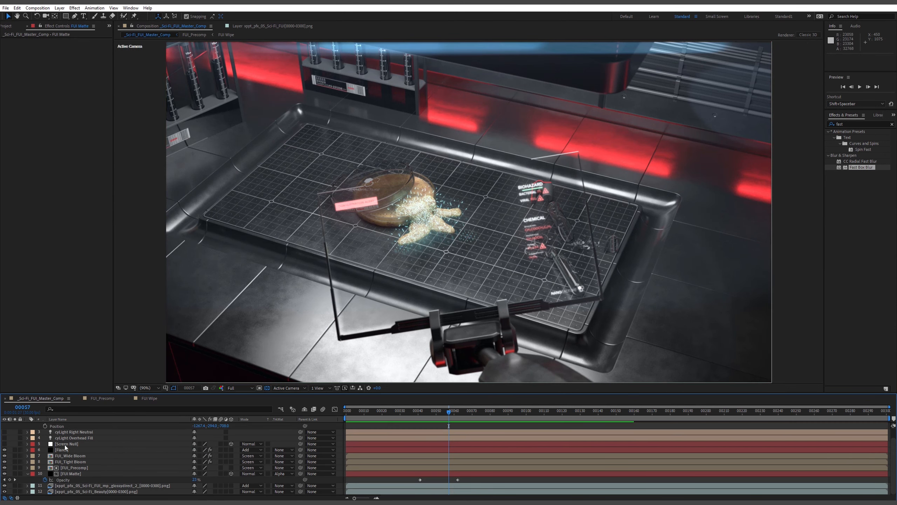
click(64, 445)
click(29, 474)
click(75, 478)
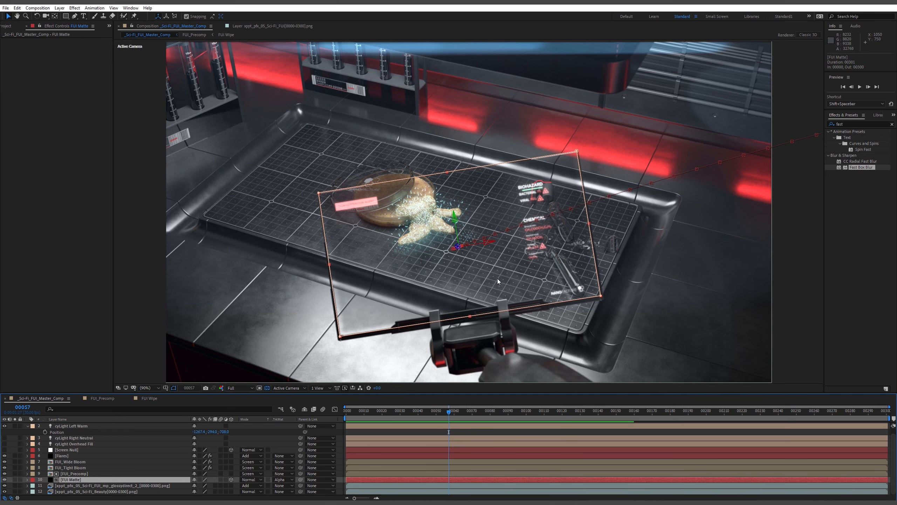
Open FUI_Precomp and examine how the FUI screen wipes on between frames 47 and 67, ending at frame 64.
click(76, 472)
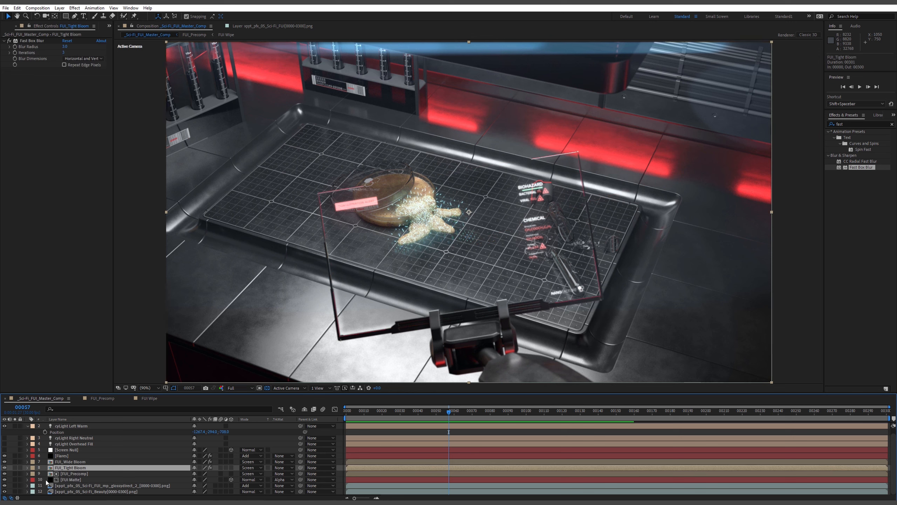
double_click(75, 474)
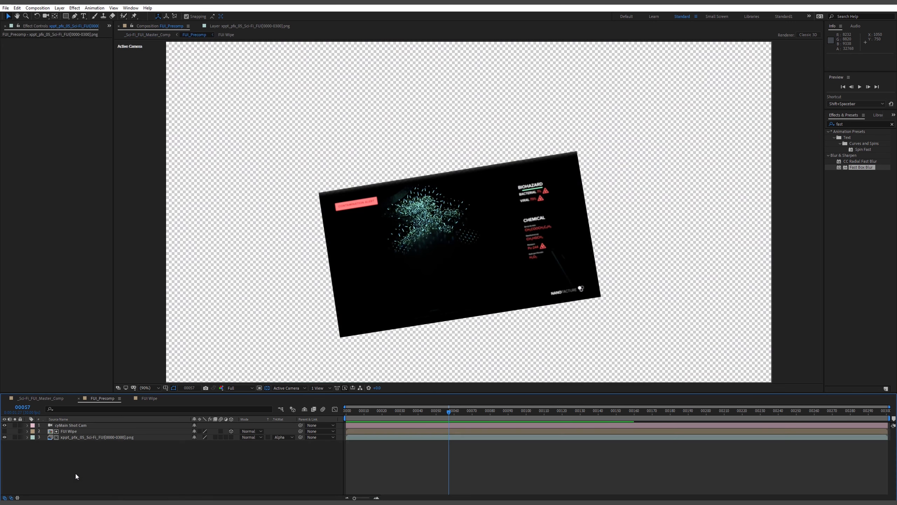
click(119, 457)
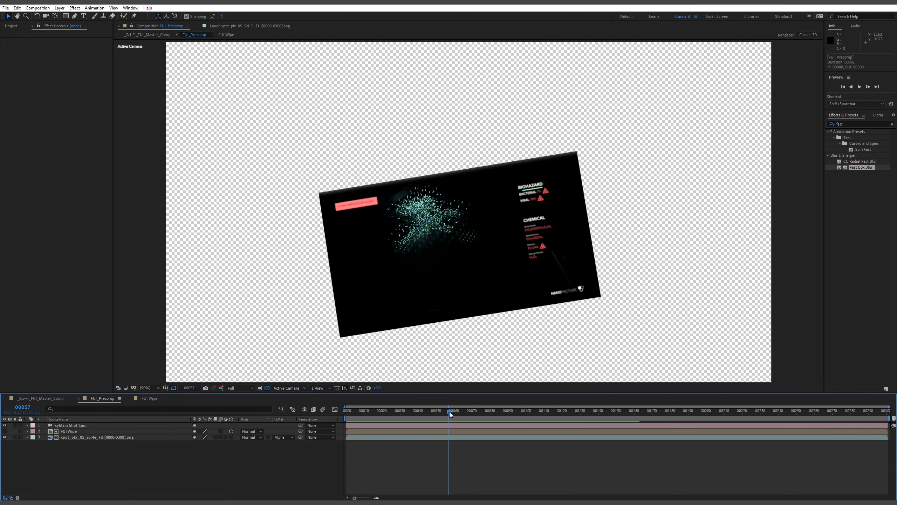
drag(450, 411, 425, 421)
click(68, 431)
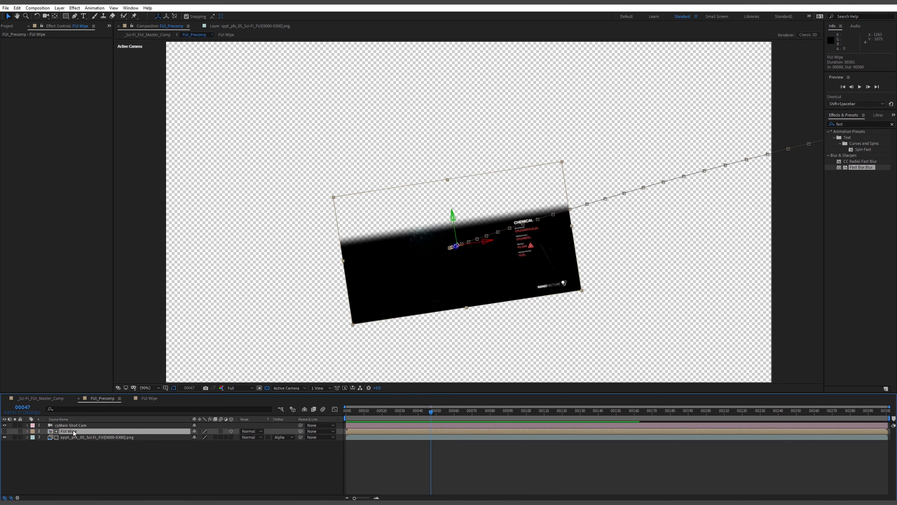
click(88, 460)
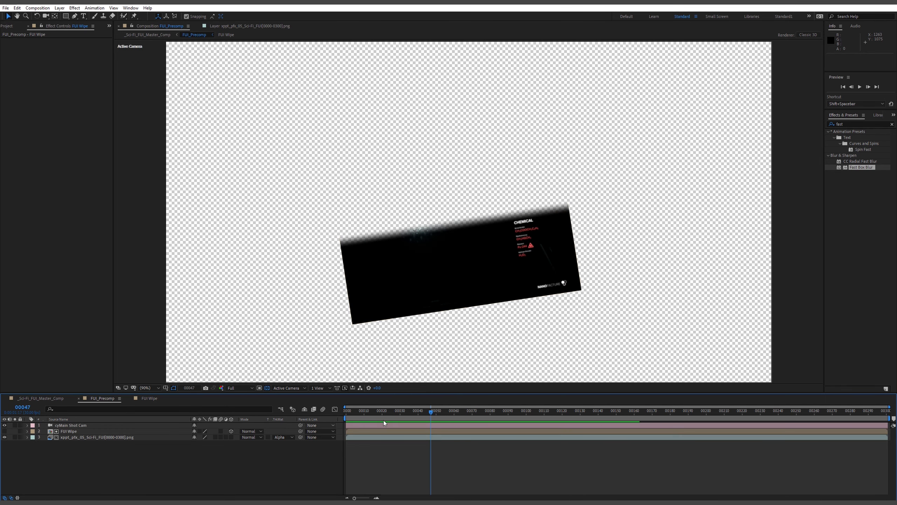
click(465, 413)
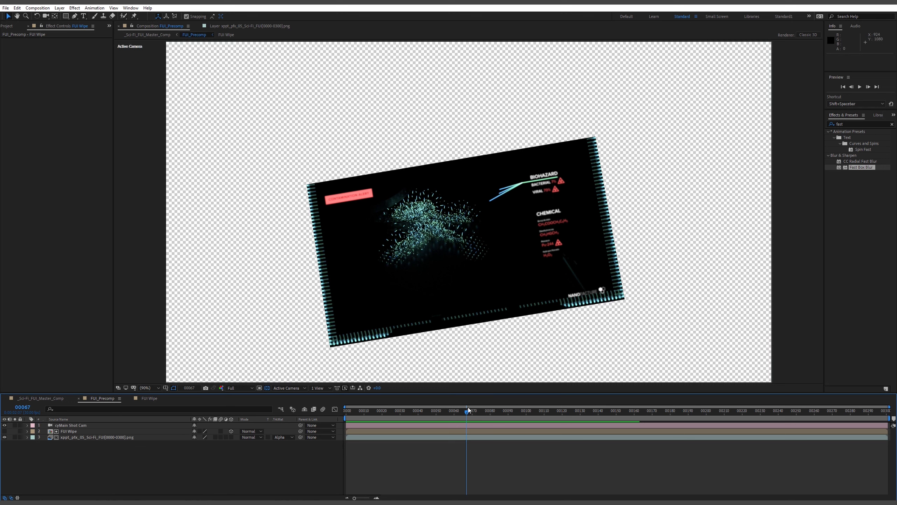
drag(469, 410, 462, 412)
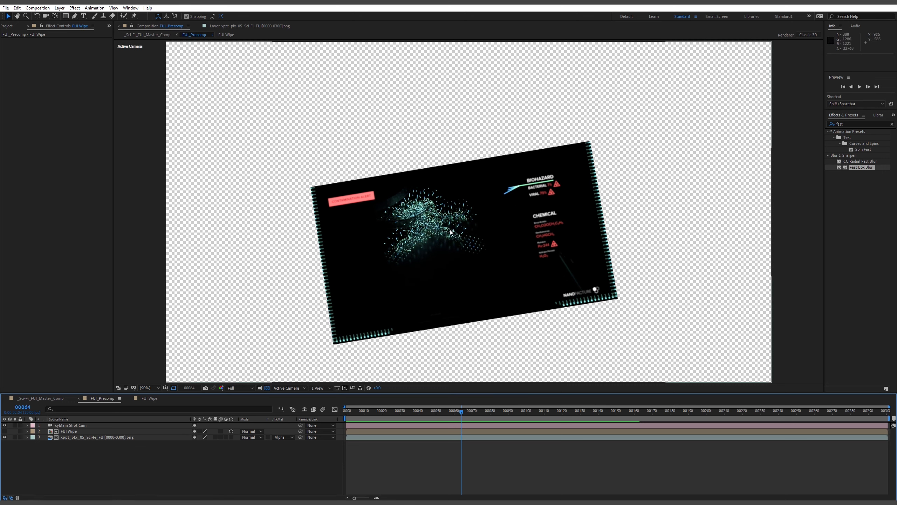
Duplicate the FUI Wipe layer in FUI_Precomp and create a new composition from the xppt_Sci-Fi_Graphics_01.ai artwork in Renders.
click(70, 432)
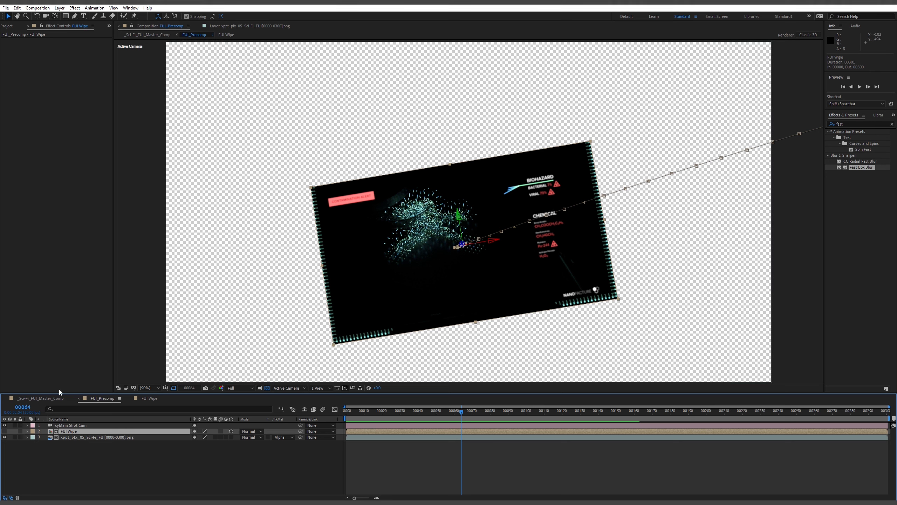
key(ctrl+d)
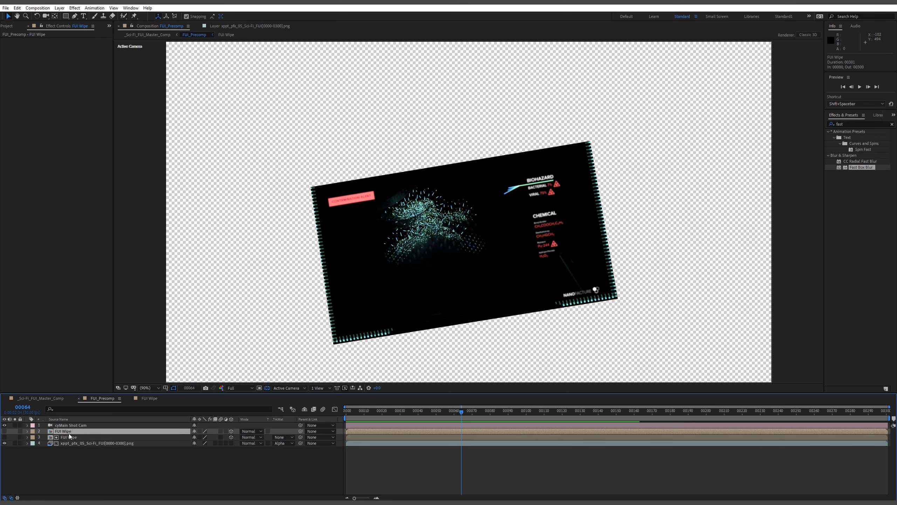
click(6, 26)
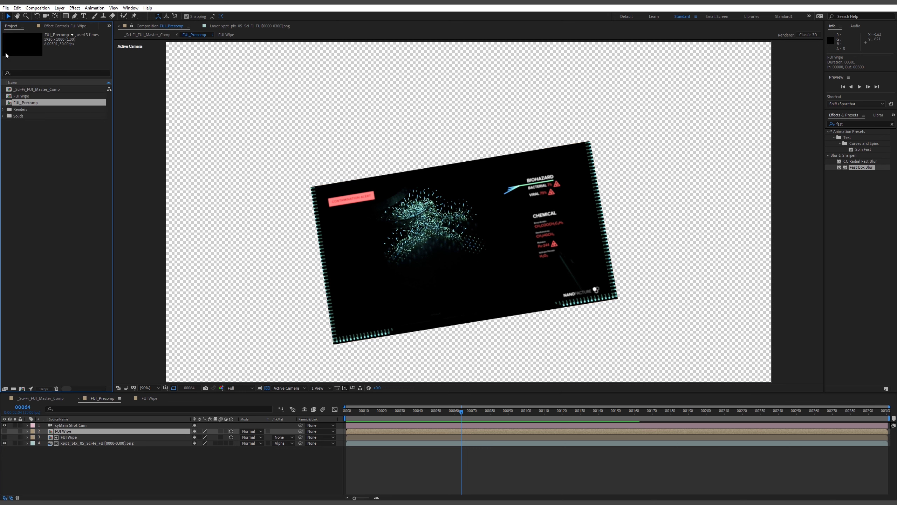
click(4, 109)
click(49, 237)
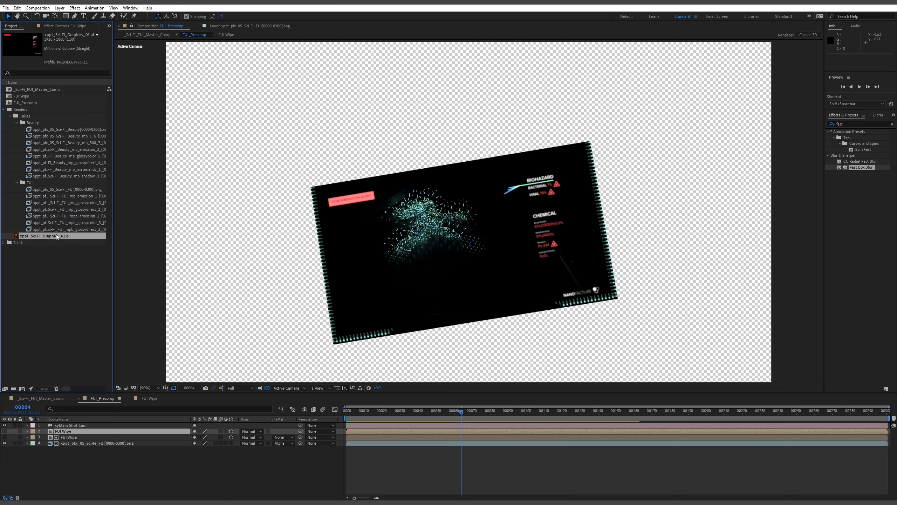
drag(56, 236, 22, 388)
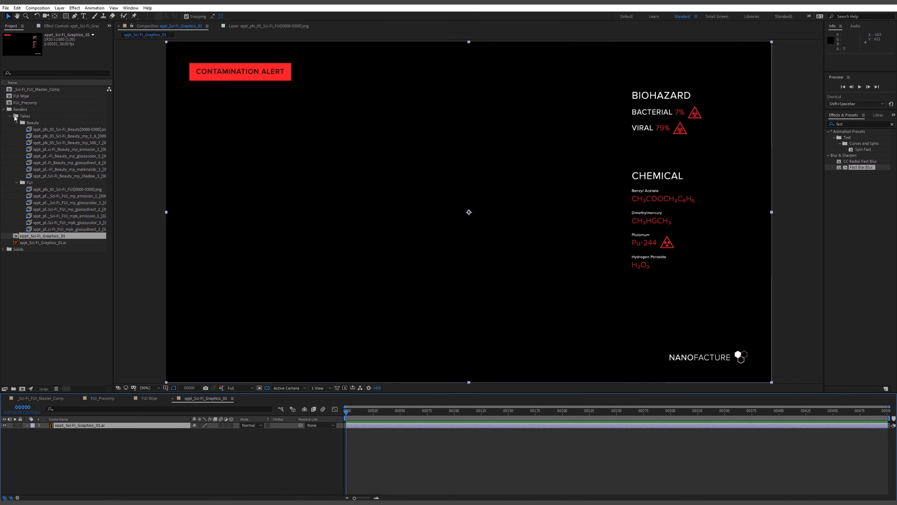
Move the xppt_Sci-Fi_Graphics_01 composition out of the Renders folder and select it together with FUI Wipe and FUI_Precomp.
click(4, 109)
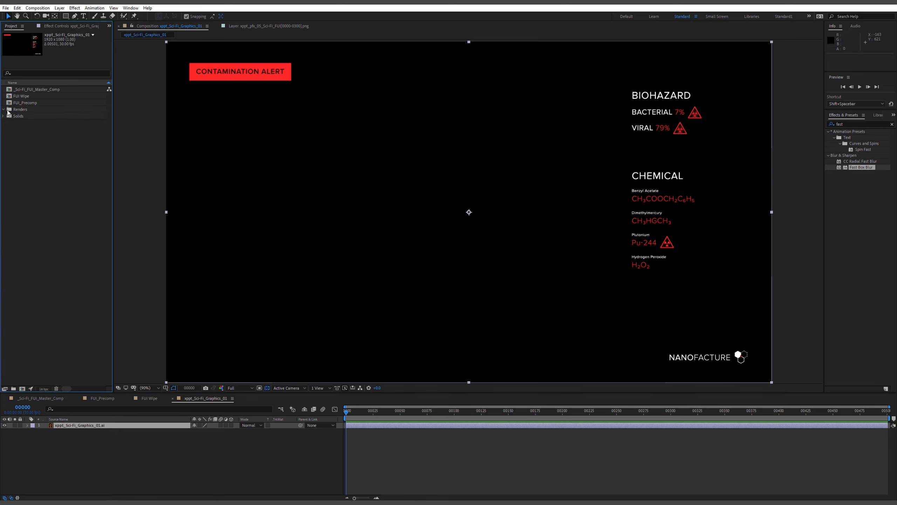
click(4, 110)
click(3, 110)
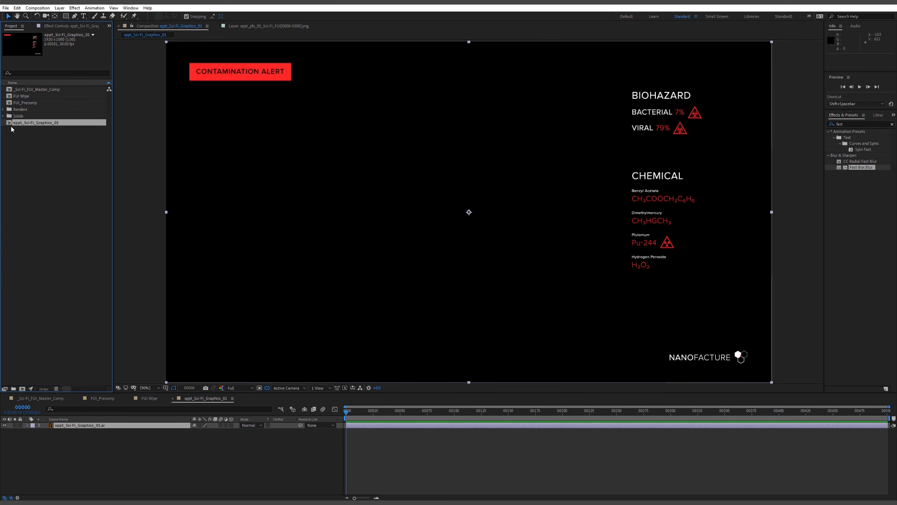
click(32, 128)
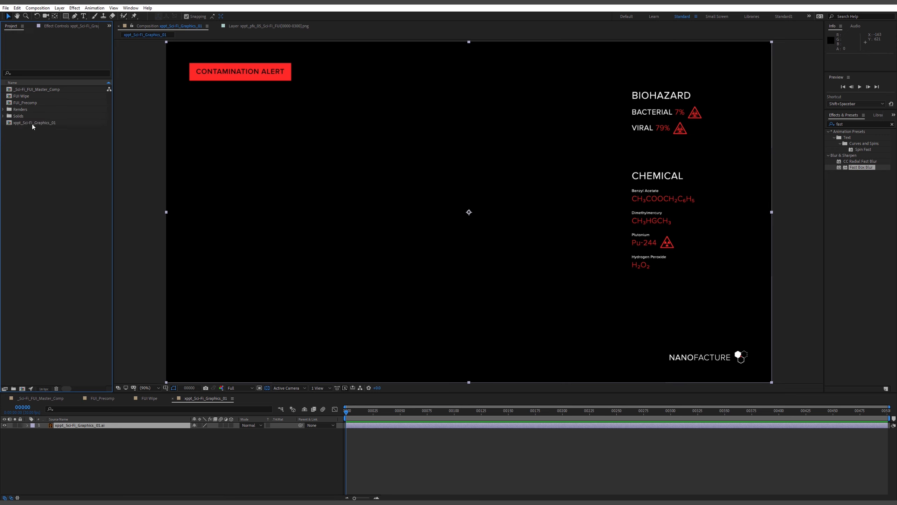
click(32, 123)
ctrl+click(21, 95)
ctrl+click(25, 102)
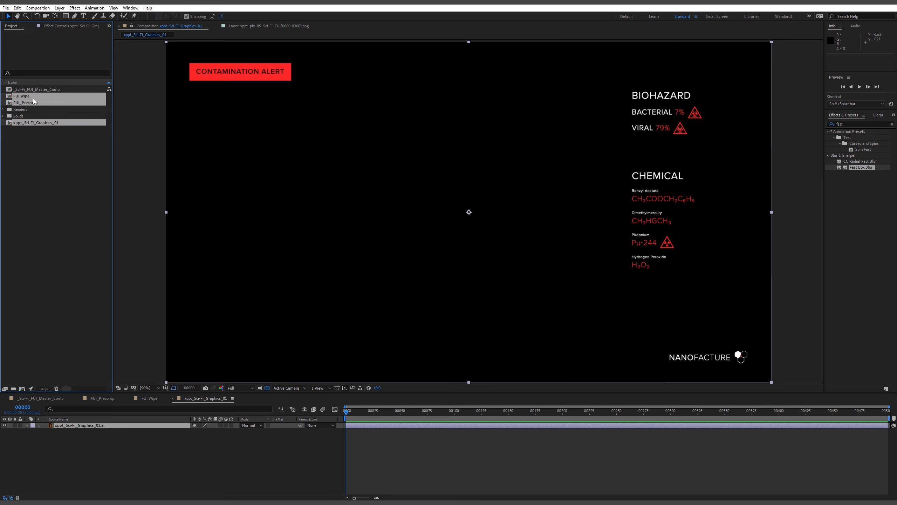
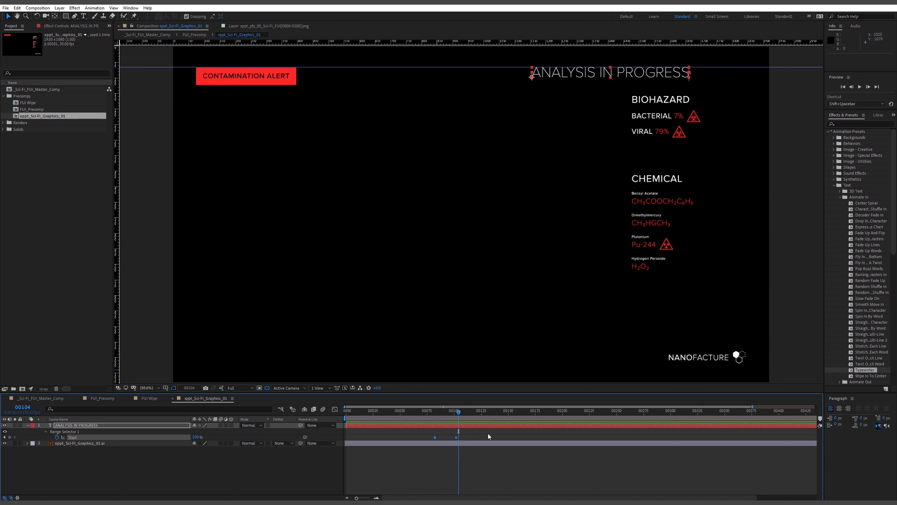
Return to FUI_Precomp and play it from frame 55 to review the ANALYSIS IN PROGRESS text typing on.
click(491, 477)
key(Tab)
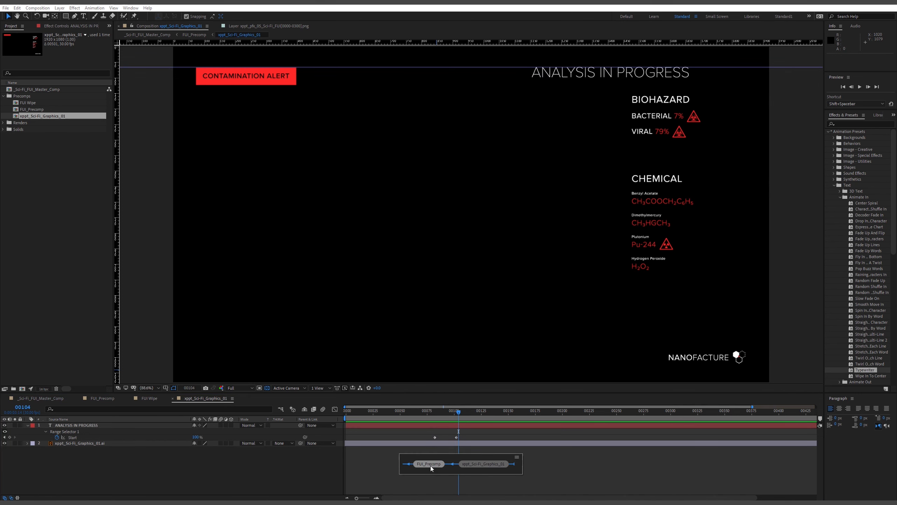
click(431, 466)
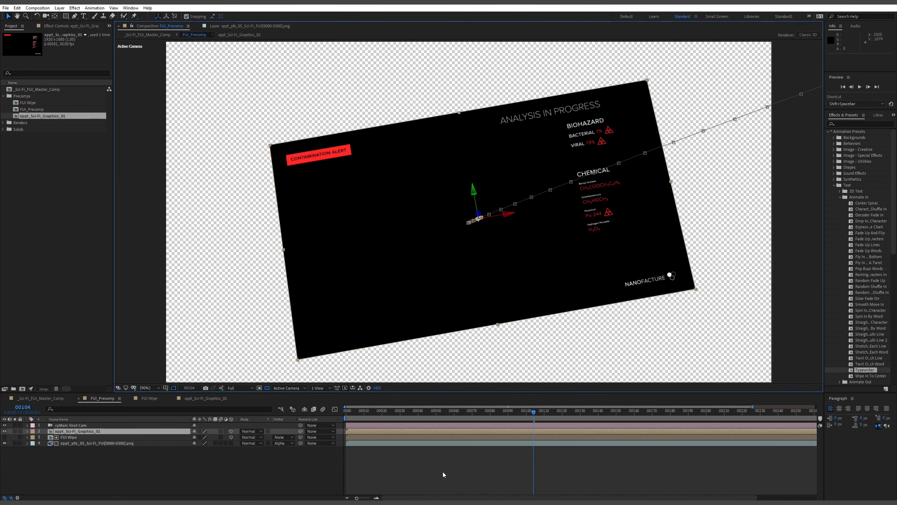
drag(525, 413, 445, 417)
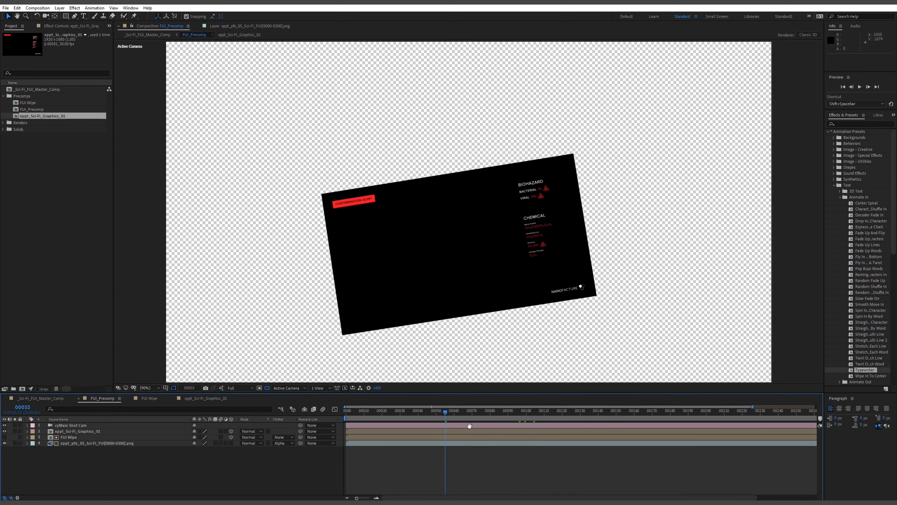
key(space)
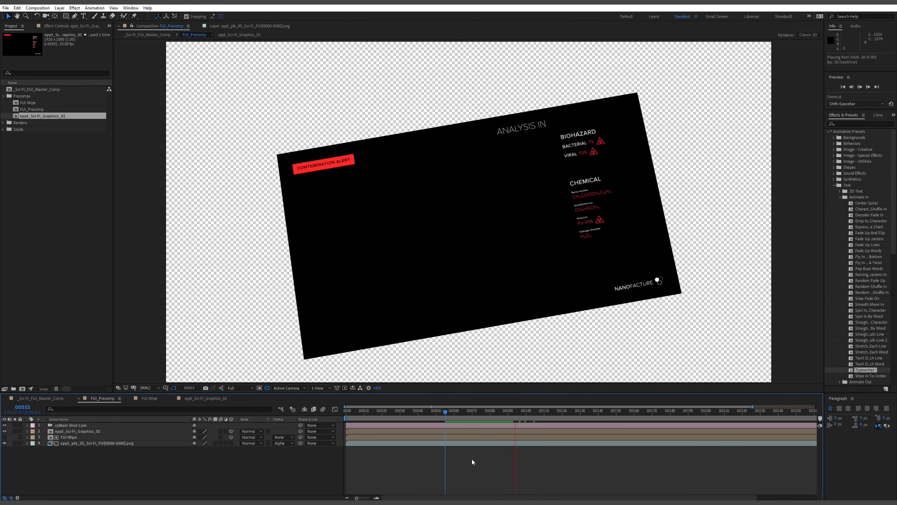
key(space)
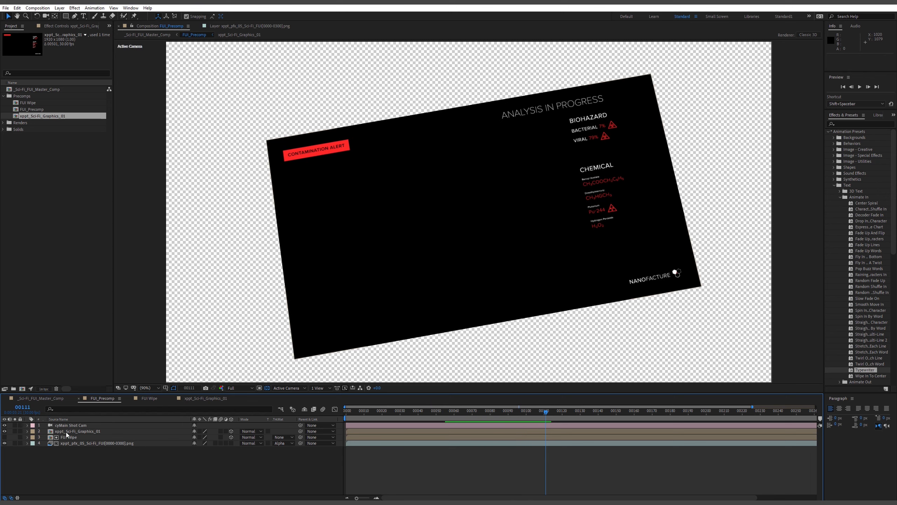
Hide the xppt_Sci-Fi_Graphics_01 layer in FUI_Precomp and play the shot to review the plain FUI render around frame 85.
click(77, 431)
click(4, 431)
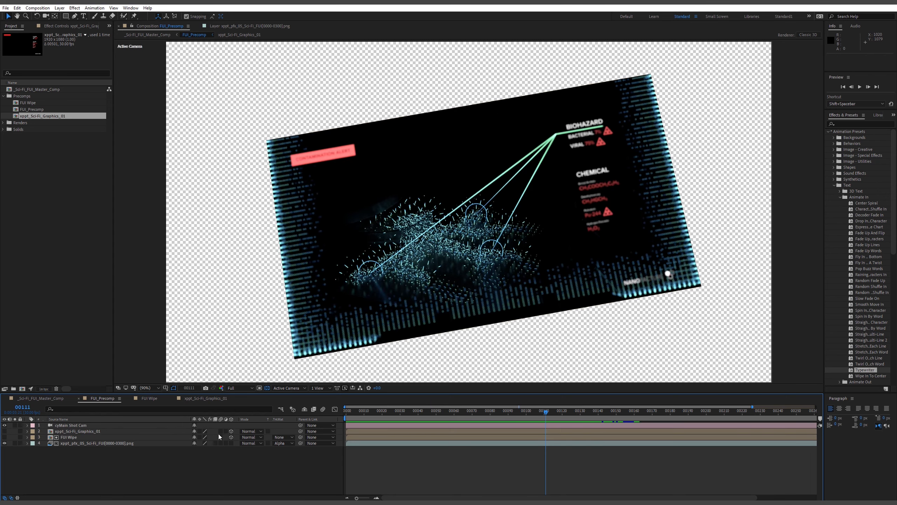
drag(551, 411, 511, 420)
key(space)
key(space)
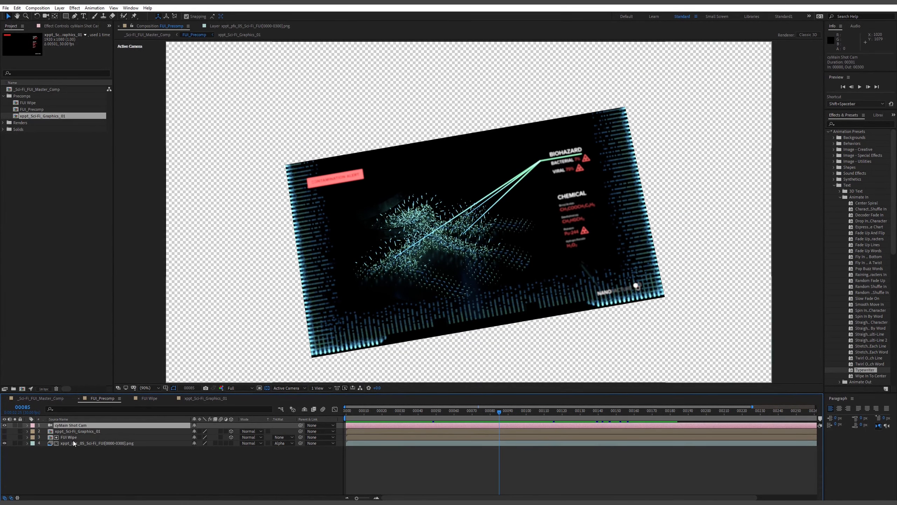
In xppt_Sci-Fi_Graphics_01, shift the ANALYSIS IN PROGRESS typewriter keyframes a few frames forward in time and nudge the text to the right.
click(67, 431)
double_click(87, 431)
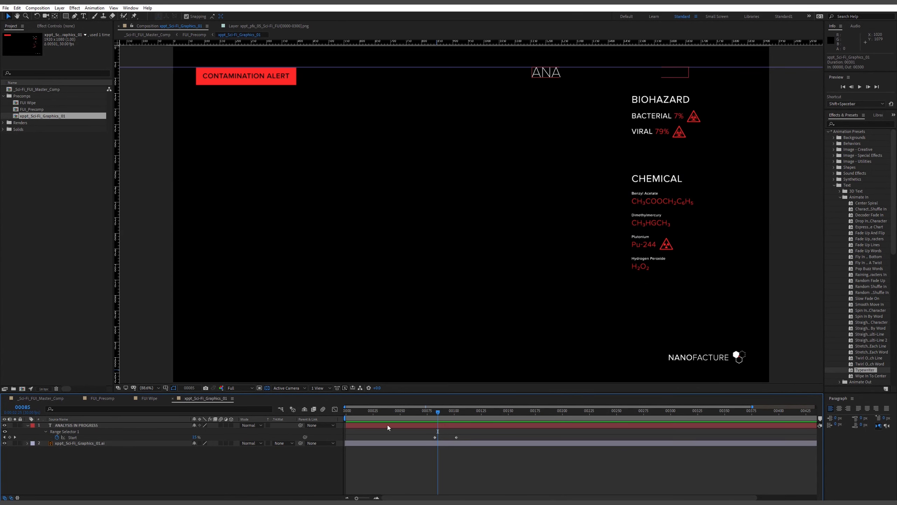
mouse_move(457, 434)
mouse_down()
mouse_move(437, 438)
mouse_move(448, 415)
mouse_move(465, 418)
mouse_up()
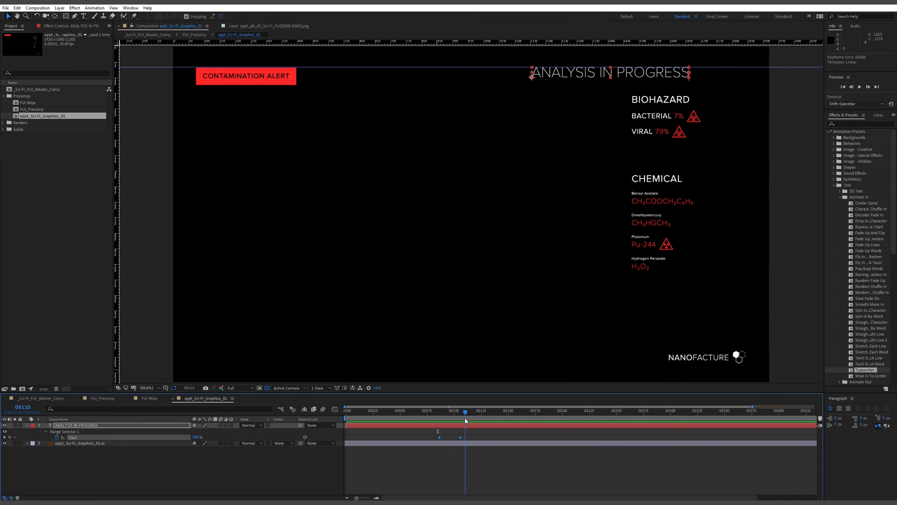
drag(660, 74, 673, 75)
click(493, 477)
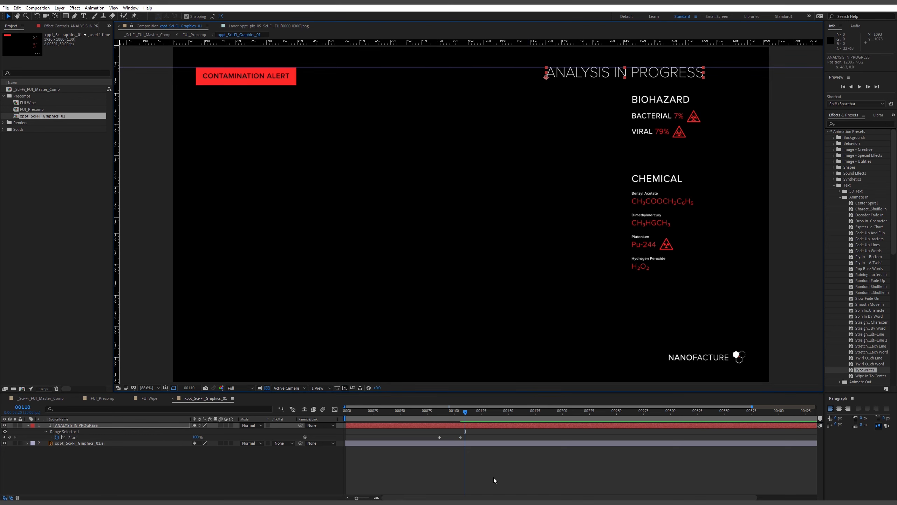
Return to FUI_Precomp and make the xppt_Sci-Fi_Graphics_01 layer visible again at frame 110.
key(Tab)
click(461, 466)
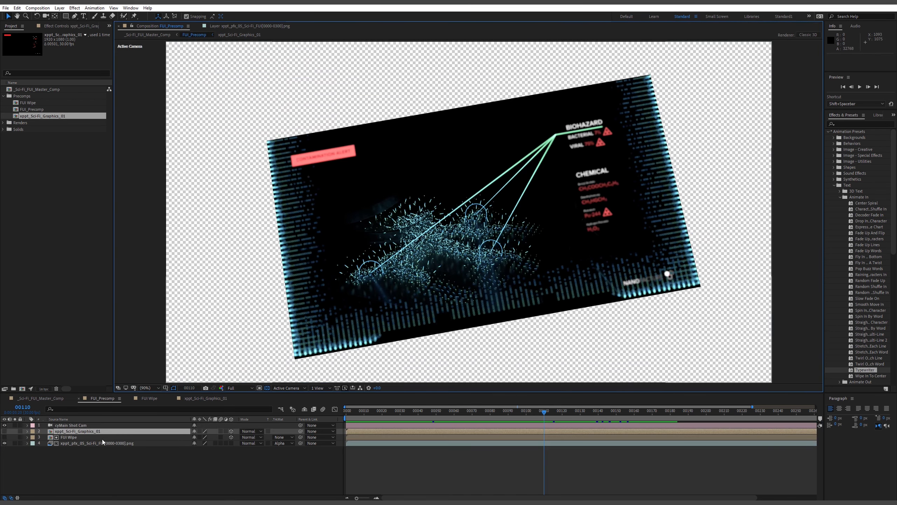
click(4, 431)
key(ctrl+shift+a)
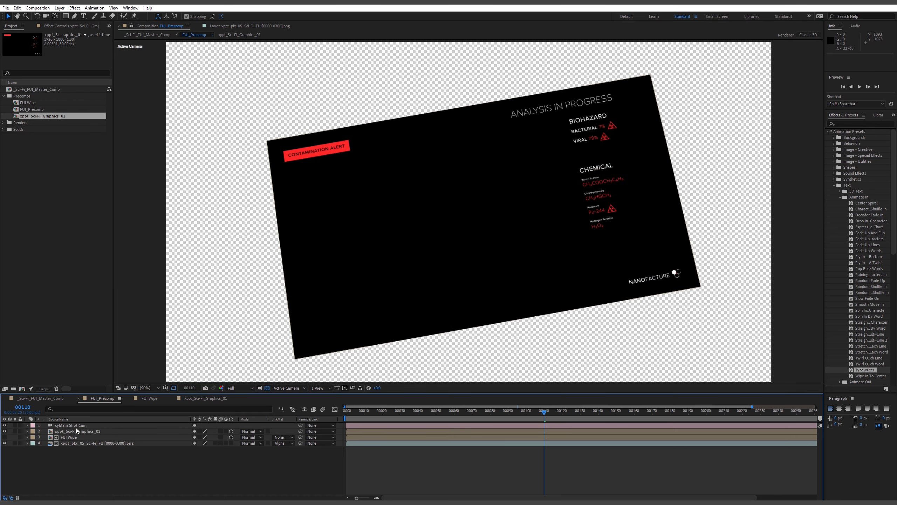
Collapse the ANALYSIS IN PROGRESS layer's properties inside xppt_Sci-Fi_Graphics_01 and go back to FUI_Precomp.
double_click(78, 431)
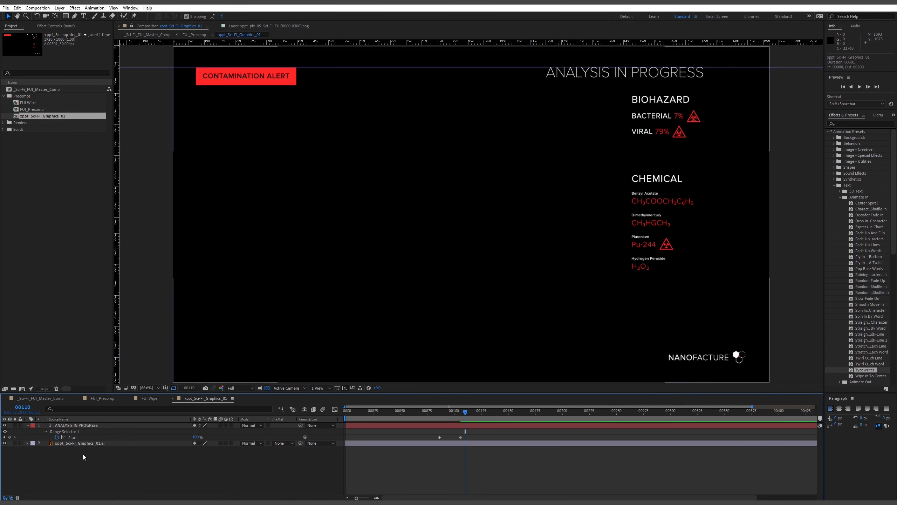
click(77, 425)
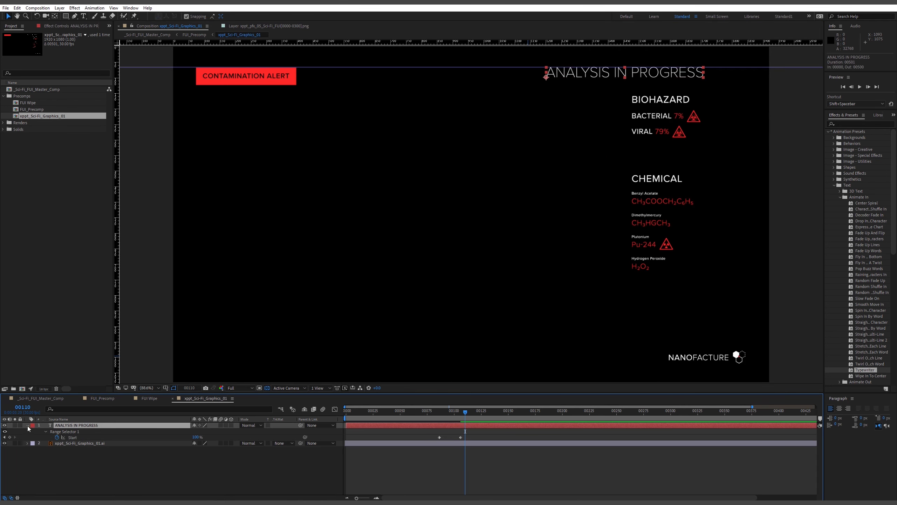
click(28, 426)
click(64, 452)
key(Tab)
click(47, 449)
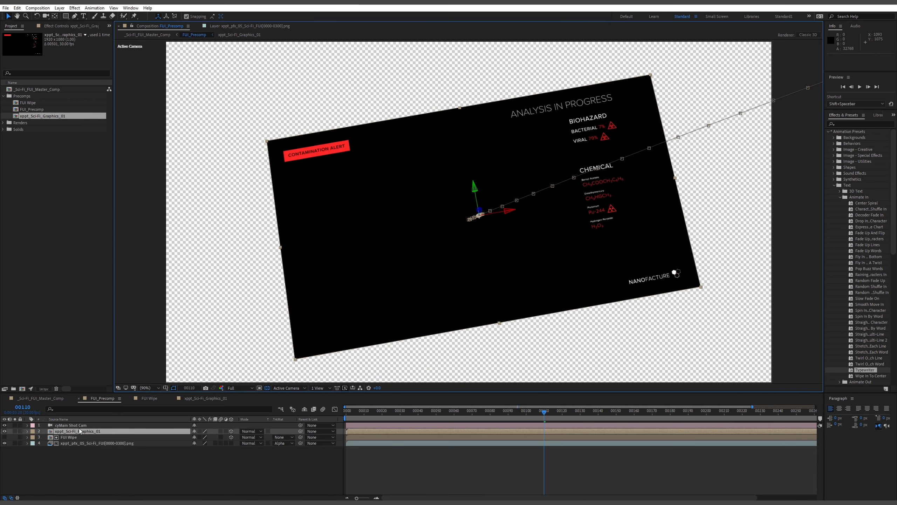
Make the xppt_Sci-Fi_Graphics_01 layer semi-transparent and align it with the rendered FUI graphics by scaling it to about 12% and shifting its anchor point.
key(t)
drag(195, 437, 187, 439)
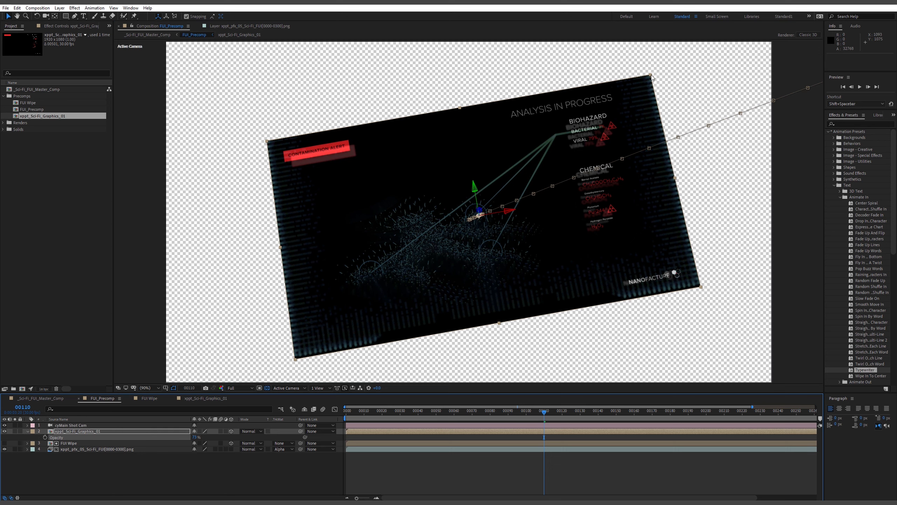
mouse_move(651, 76)
mouse_down()
mouse_move(639, 89)
mouse_move(670, 78)
mouse_move(660, 88)
mouse_up()
key(a)
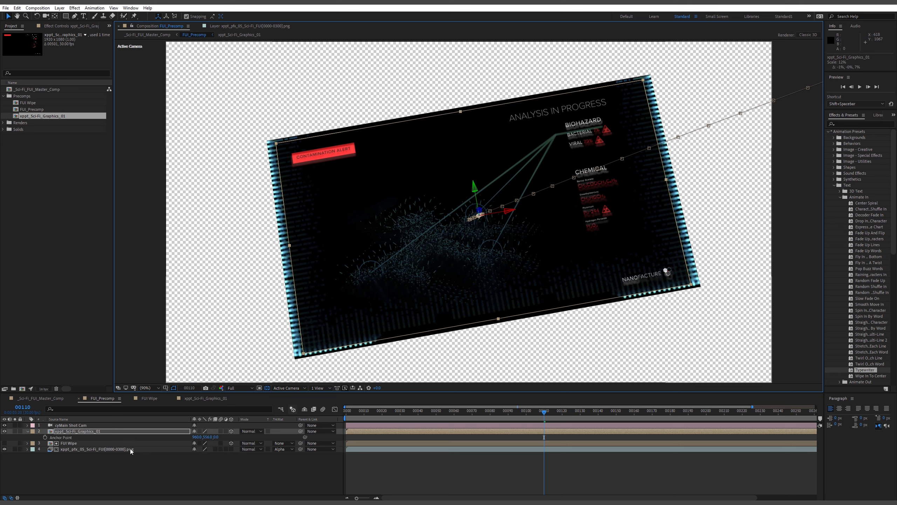
drag(208, 439, 204, 437)
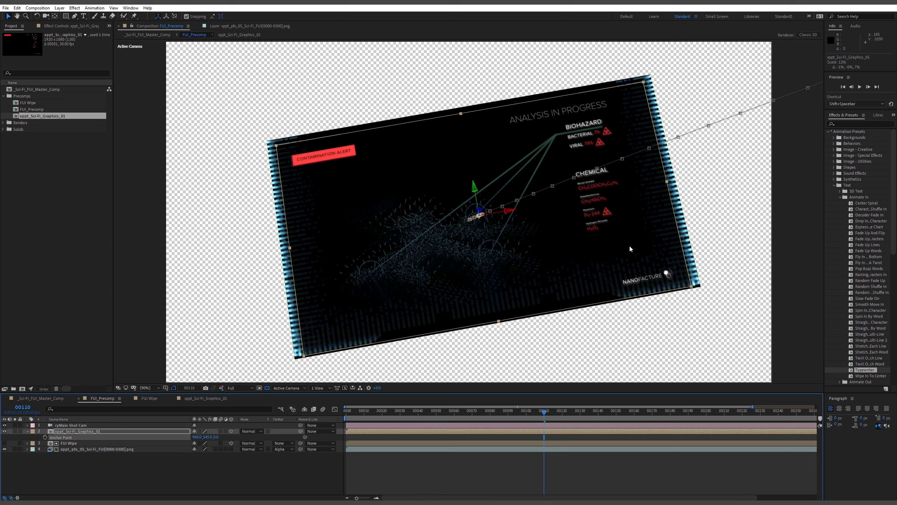
Hide the xppt_Sci-Fi_Graphics_01.ai reference layer inside its composition, keeping only the ANALYSIS IN PROGRESS text, and return to FUI_Precomp.
double_click(83, 430)
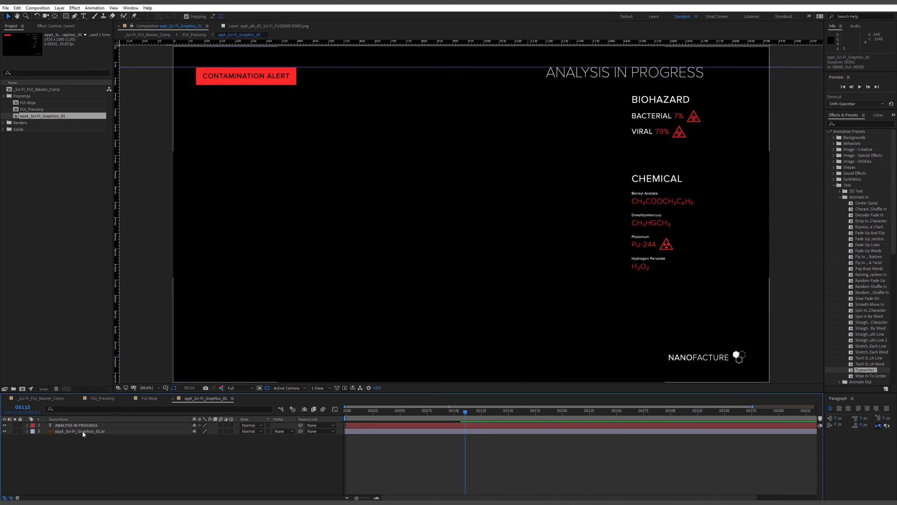
click(74, 431)
click(77, 425)
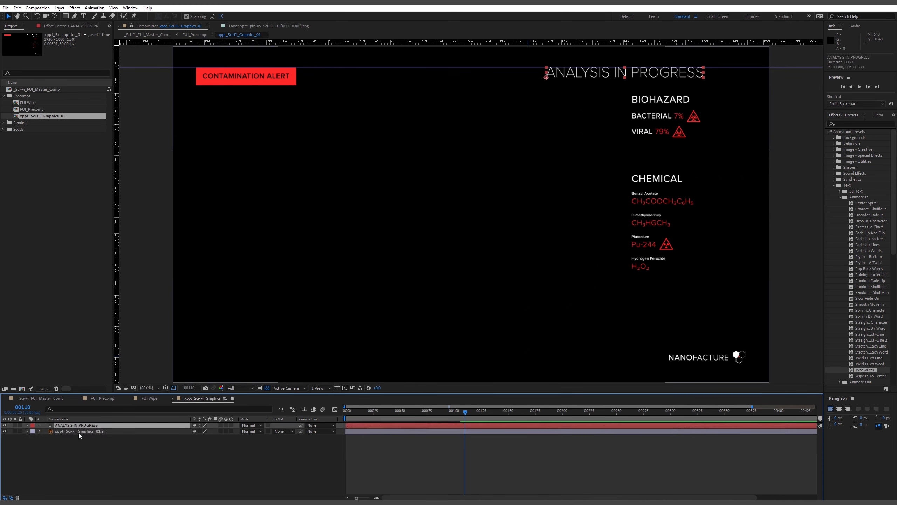
click(78, 432)
click(81, 426)
click(4, 431)
click(114, 449)
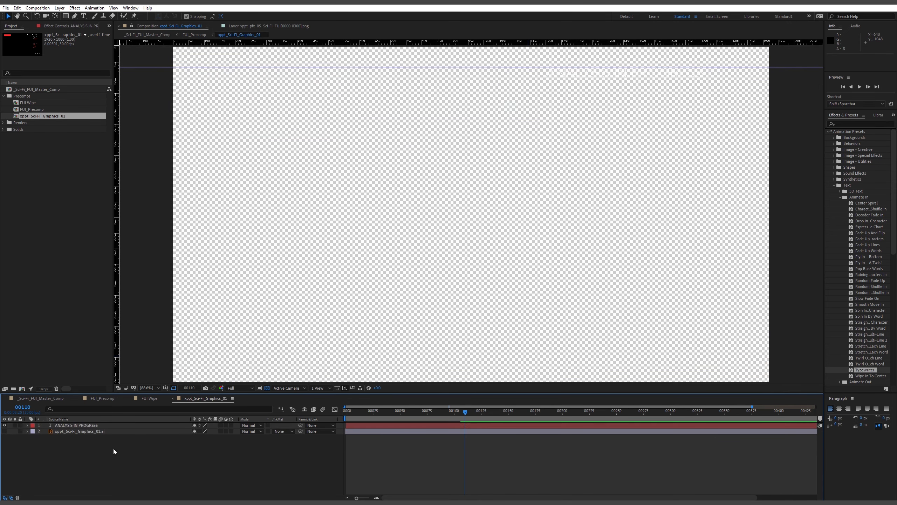
click(75, 425)
click(167, 458)
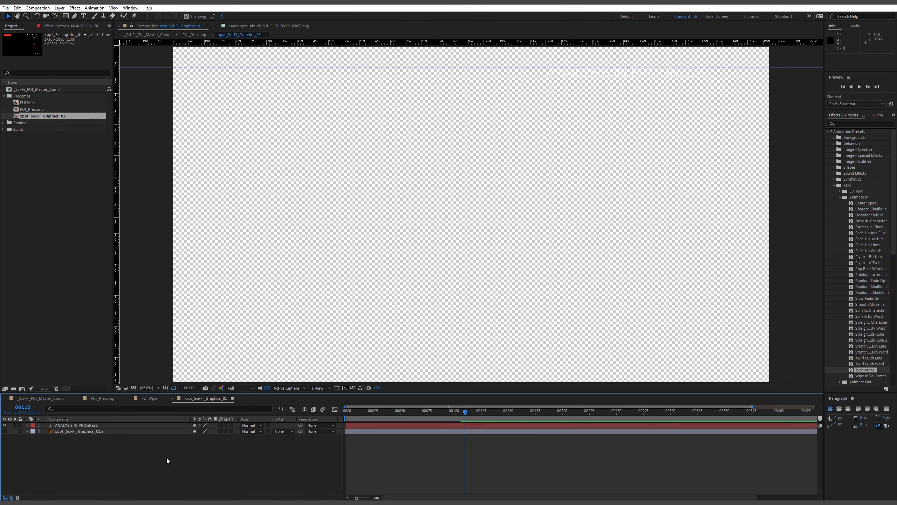
key(Tab)
click(105, 459)
click(173, 477)
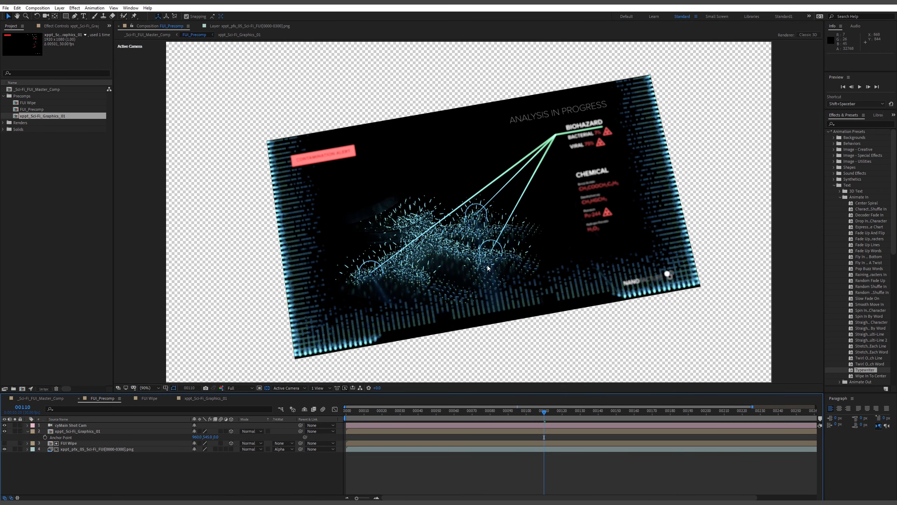
Change the ANALYSIS IN PROGRESS text's Proxima Nova style to Regular and return to FUI_Precomp.
double_click(78, 432)
click(81, 428)
click(84, 425)
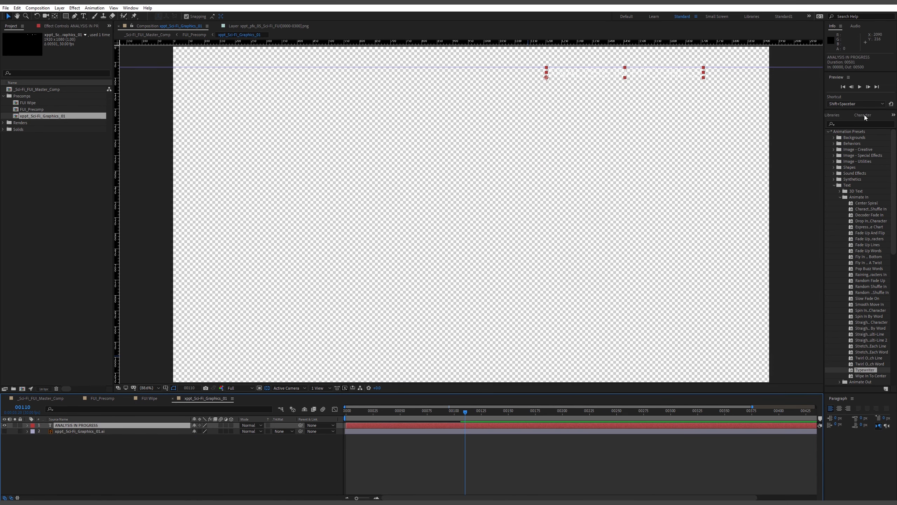
click(863, 115)
click(865, 135)
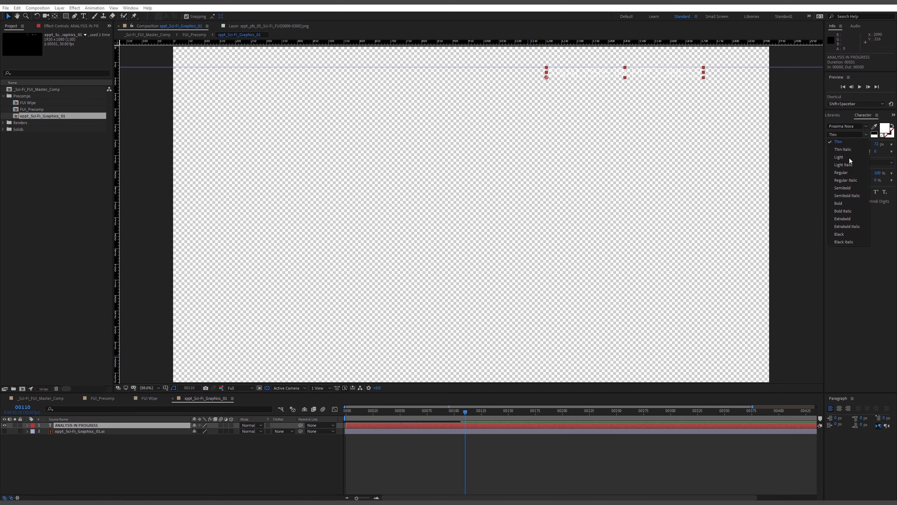
click(841, 172)
click(192, 459)
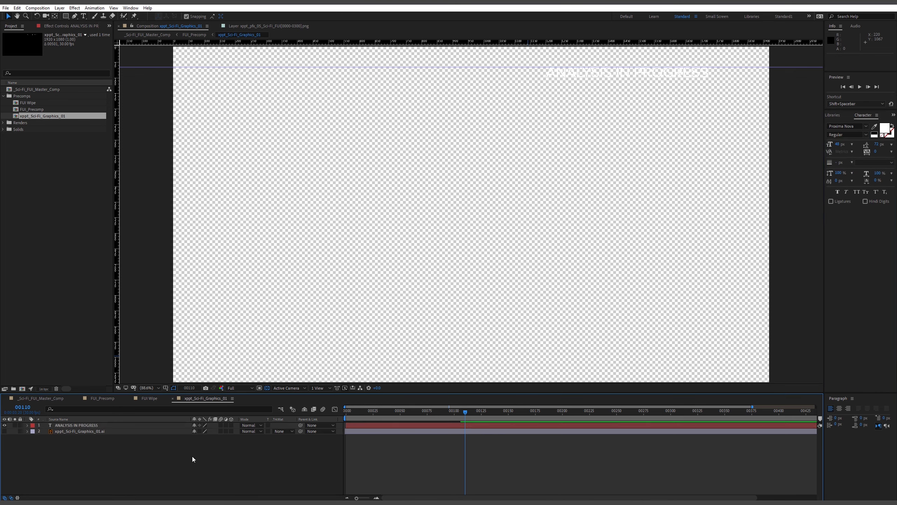
key(Tab)
click(136, 456)
click(180, 481)
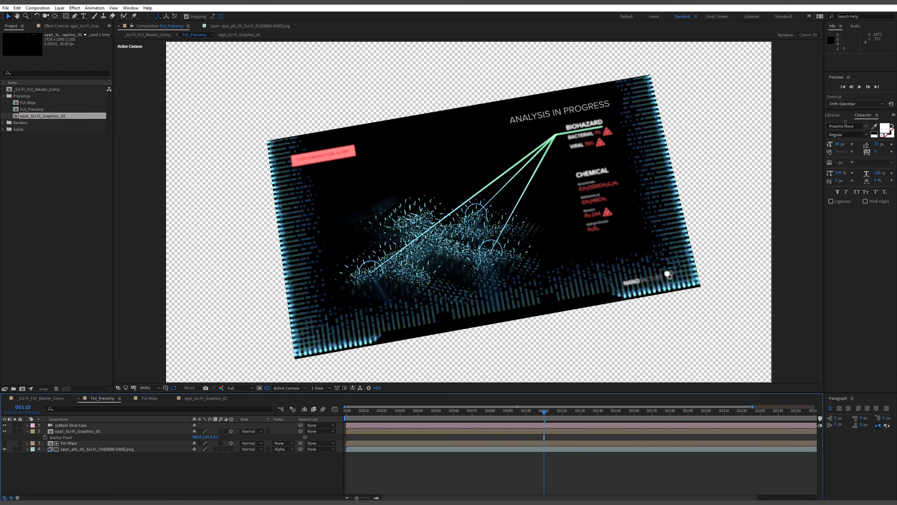
Apply Fast Box Blur to the xppt_Sci-Fi_Graphics_01 layer and set its Blur Radius to 3.
click(834, 115)
click(846, 117)
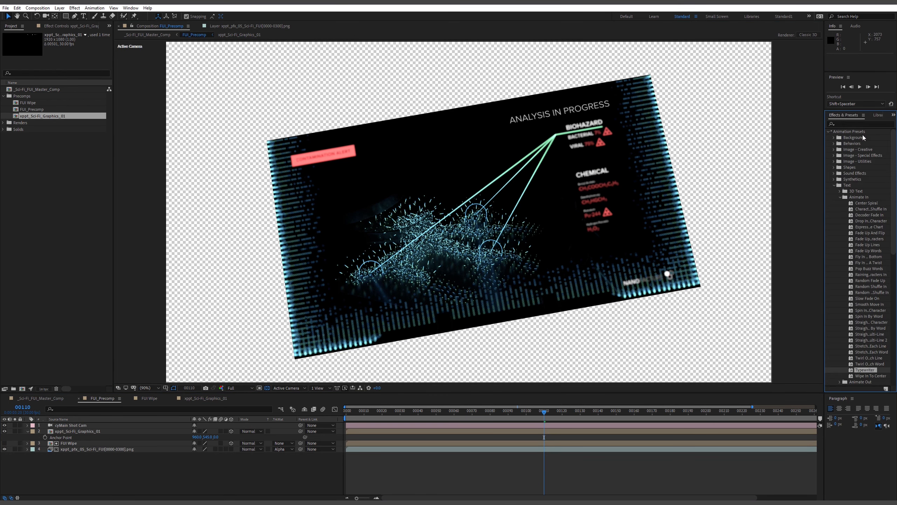
click(856, 124)
text(fast)
drag(860, 169, 81, 433)
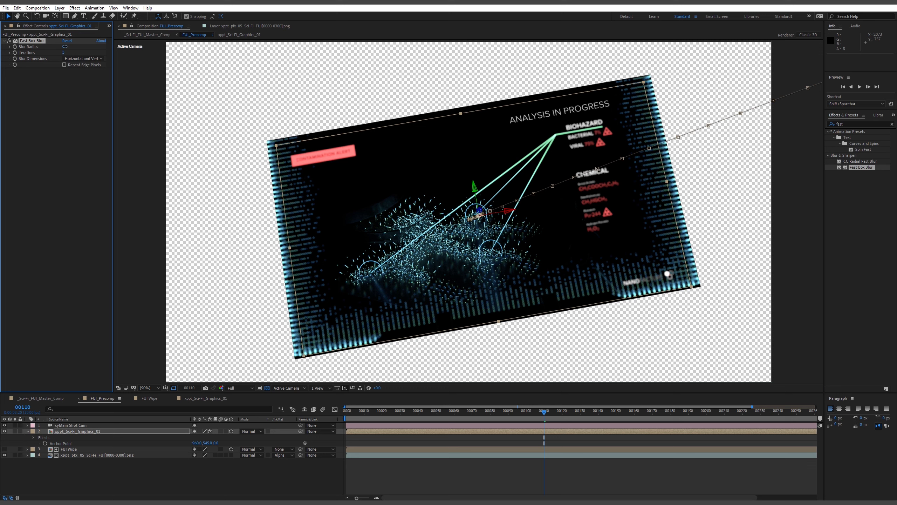
drag(64, 46, 65, 46)
key(Return)
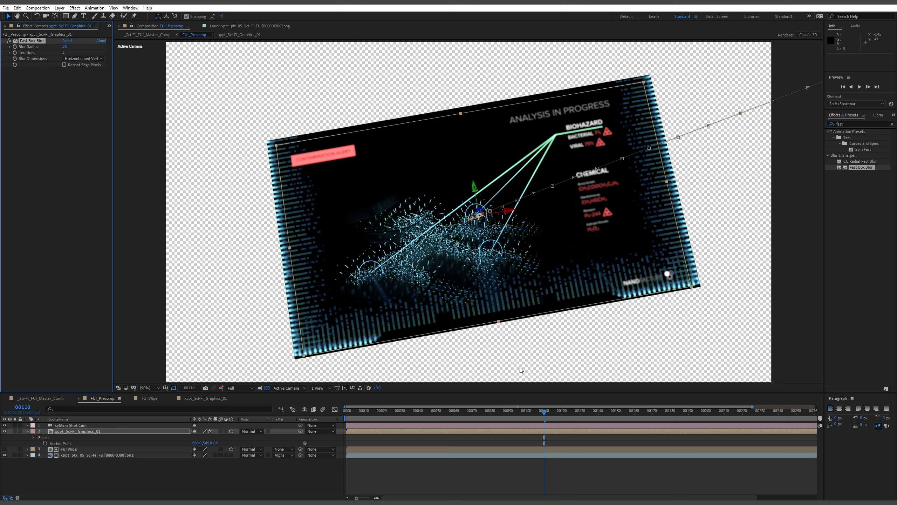
Keyframe the graphics layer's Blur Radius at frame 110 and filter the timeline properties by "blur".
click(65, 431)
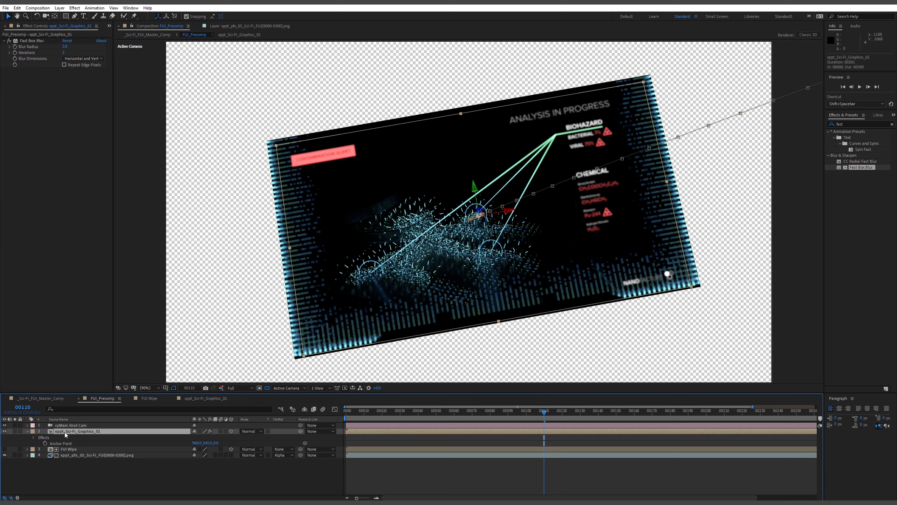
click(14, 42)
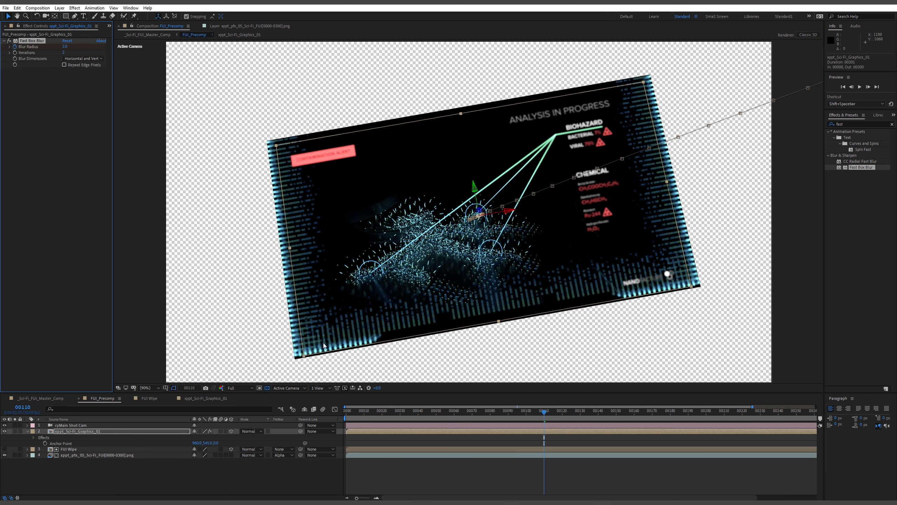
key(u)
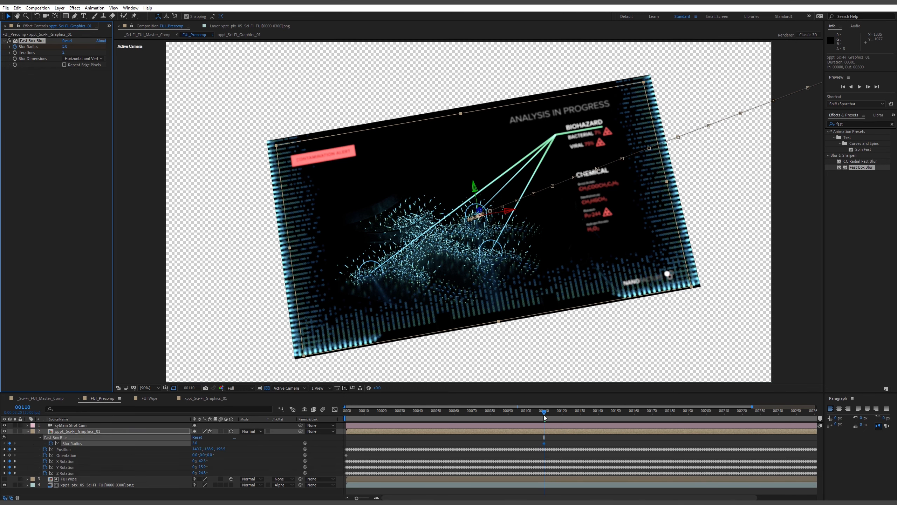
key(u)
key(ctrl+f)
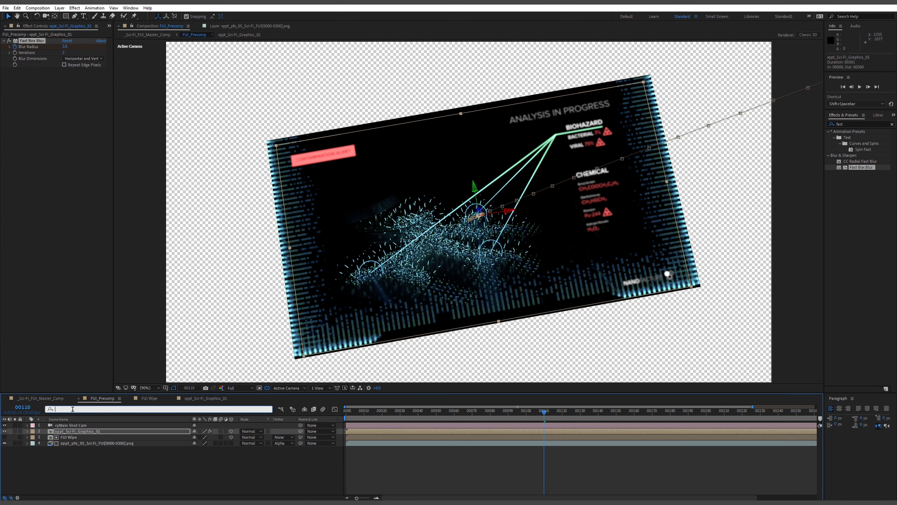
text(blur)
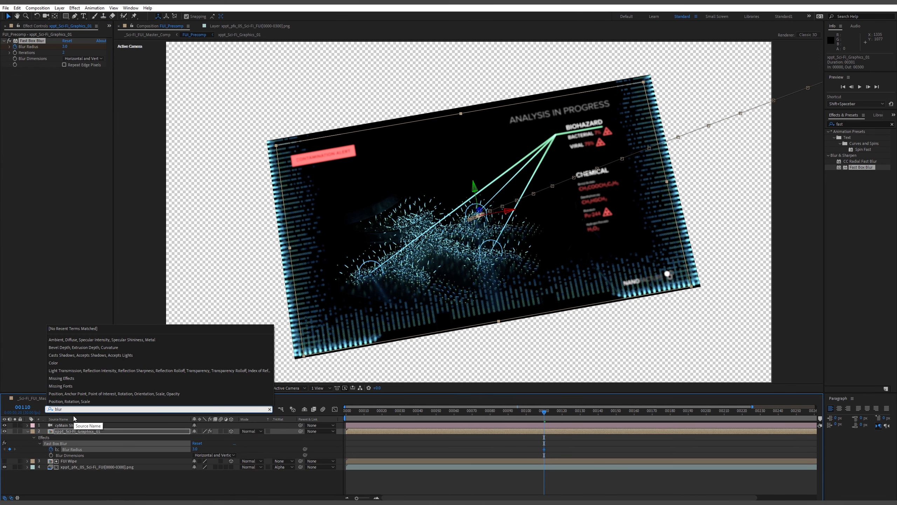
click(75, 450)
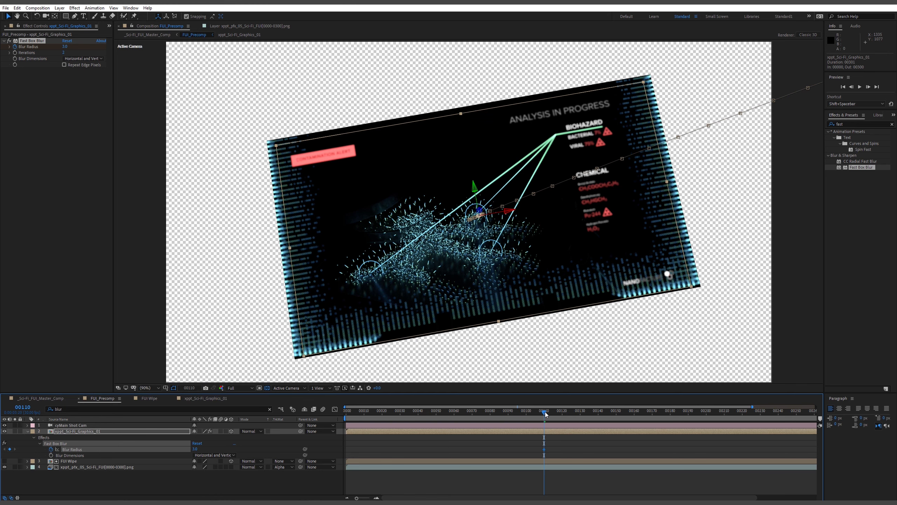
Add a Blur Radius keyframe of 3 at frame 164 and one of 0 at frame 176, and preview the focus change.
drag(546, 415, 641, 423)
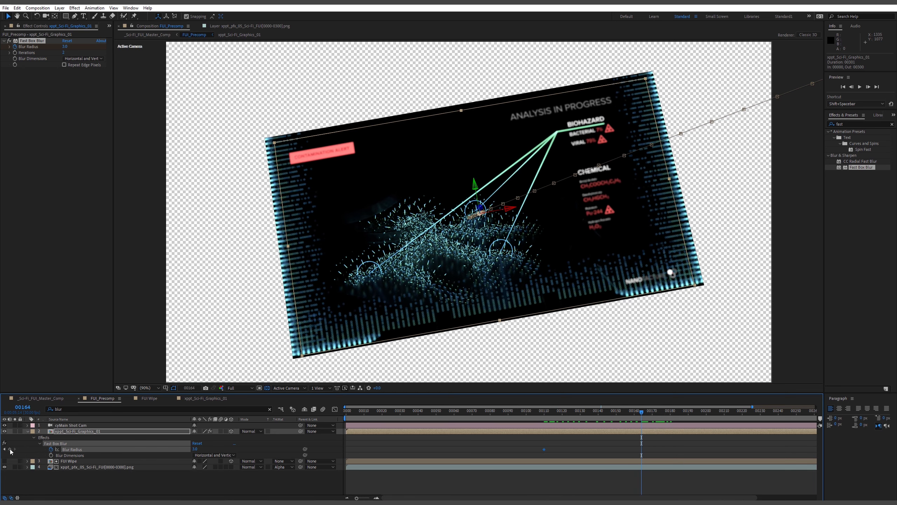
mouse_move(656, 412)
mouse_down()
mouse_move(646, 413)
mouse_move(663, 413)
mouse_up()
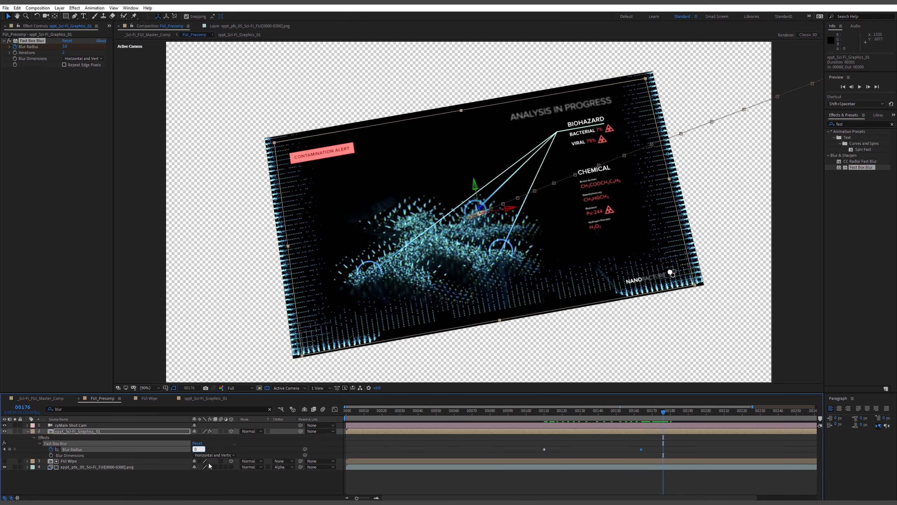
text(0)
key(Return)
key(space)
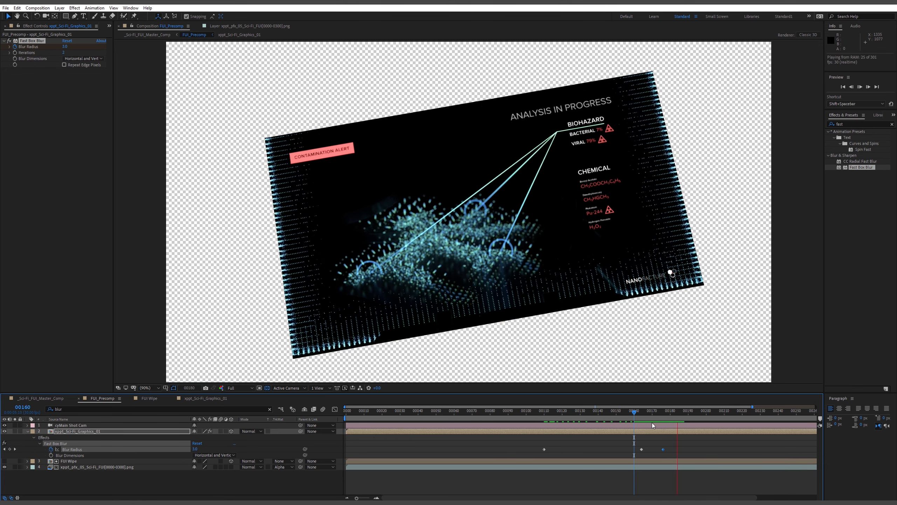
click(641, 418)
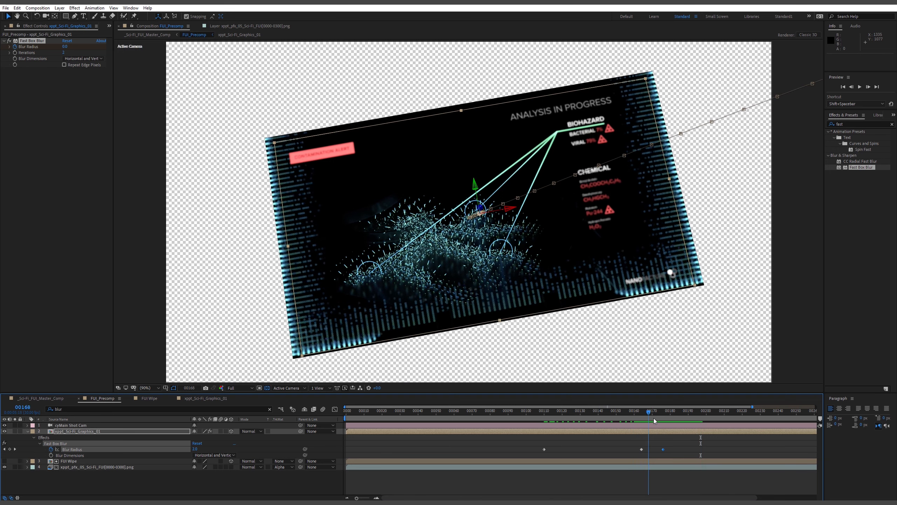
Move the last Blur Radius keyframe to frame 179 and preview the graphics layer's focus change.
drag(654, 418, 664, 419)
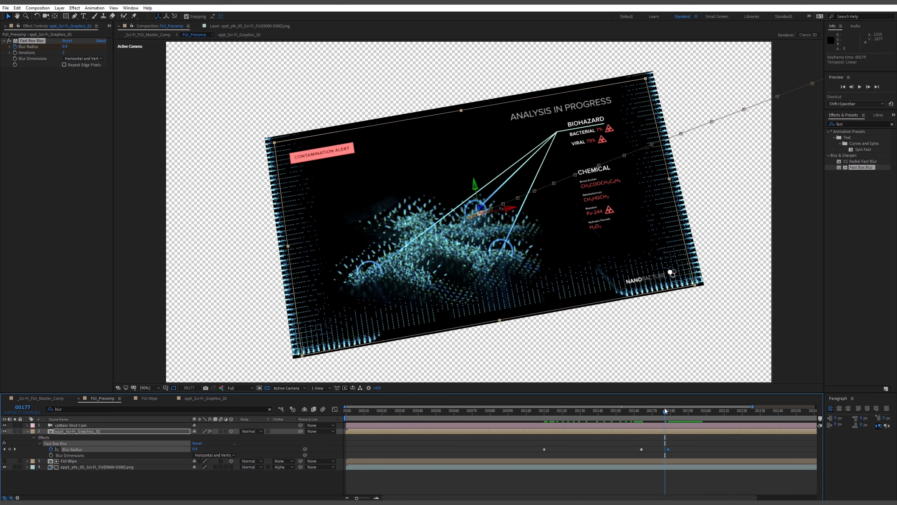
key(space)
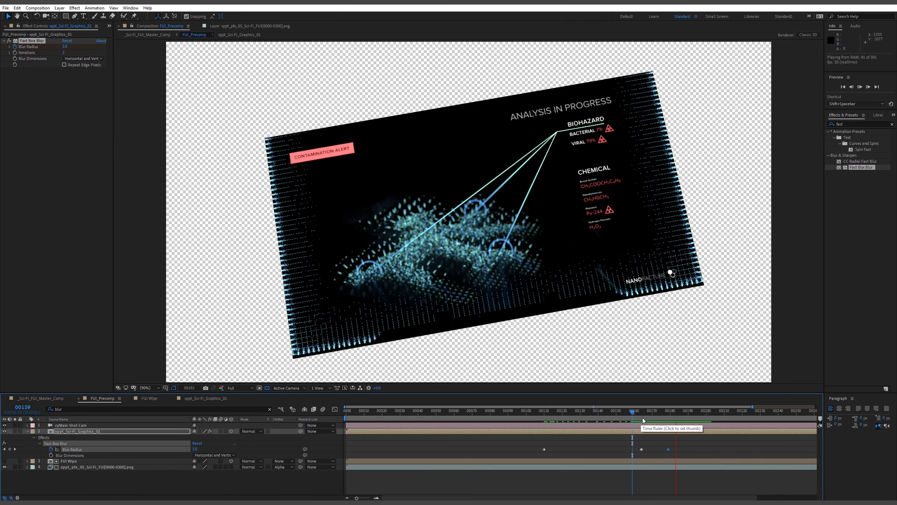
click(468, 417)
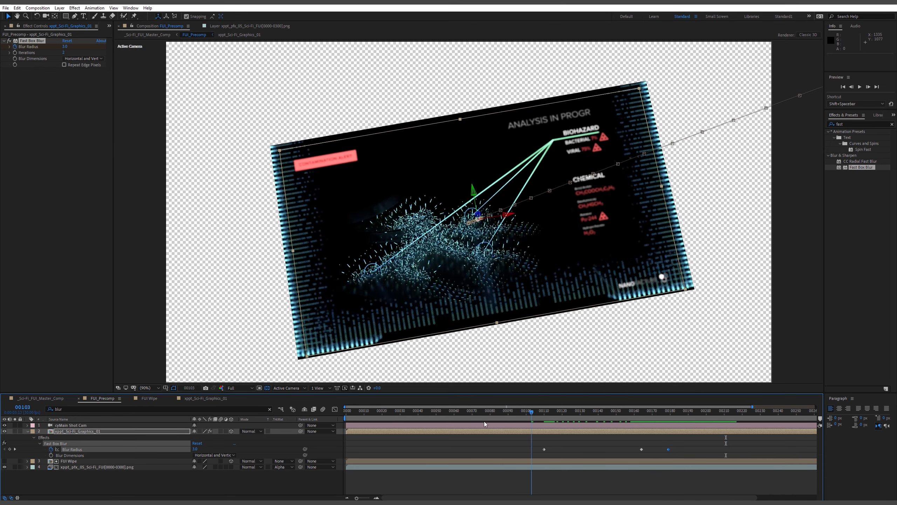
drag(455, 426, 497, 429)
key(space)
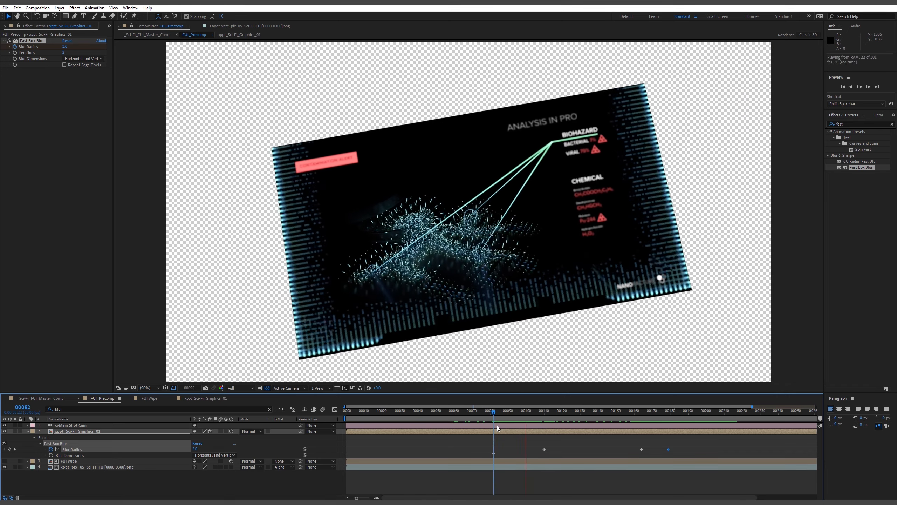
key(space)
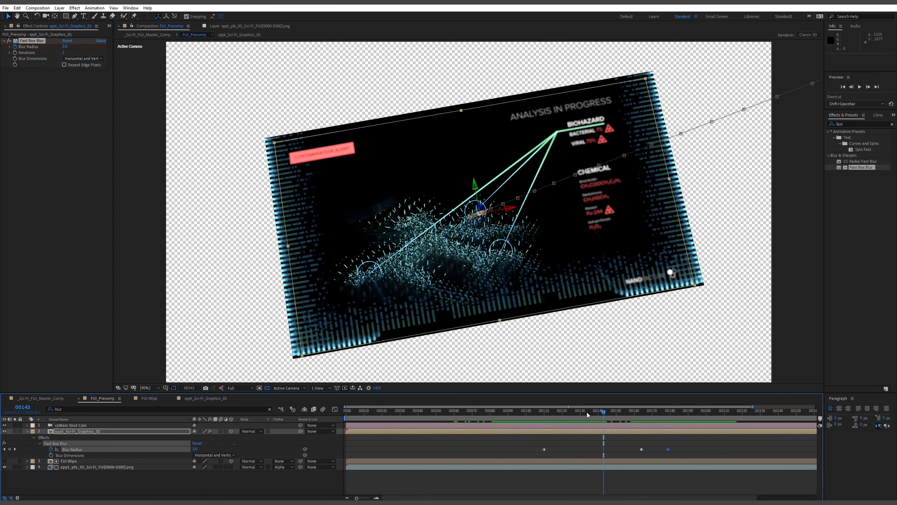
drag(583, 417, 581, 425)
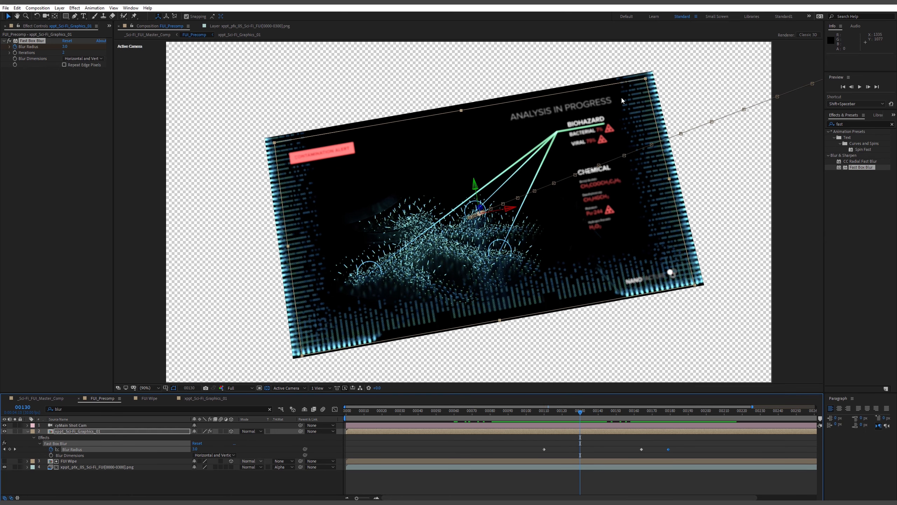
Apply the Tint effect to the xppt_Sci-Fi_Graphics_01 layer below its Fast Box Blur.
click(72, 431)
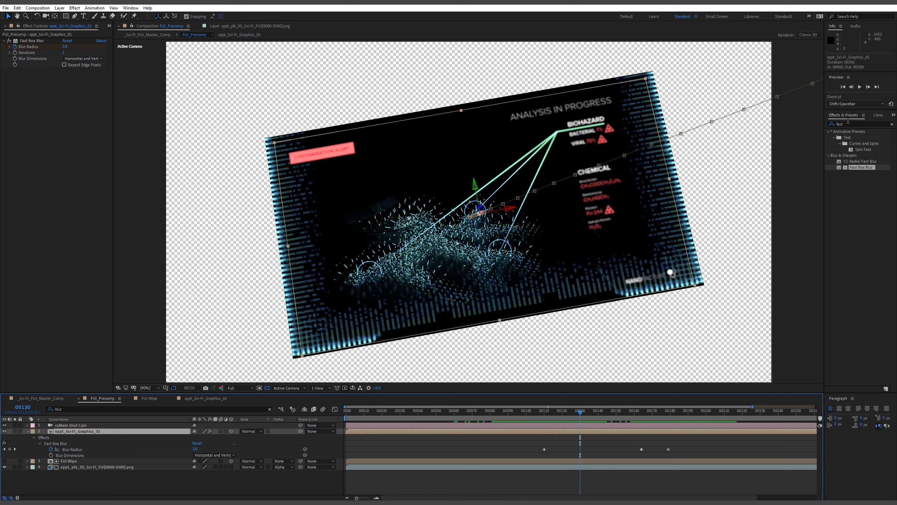
click(861, 123)
text(tin)
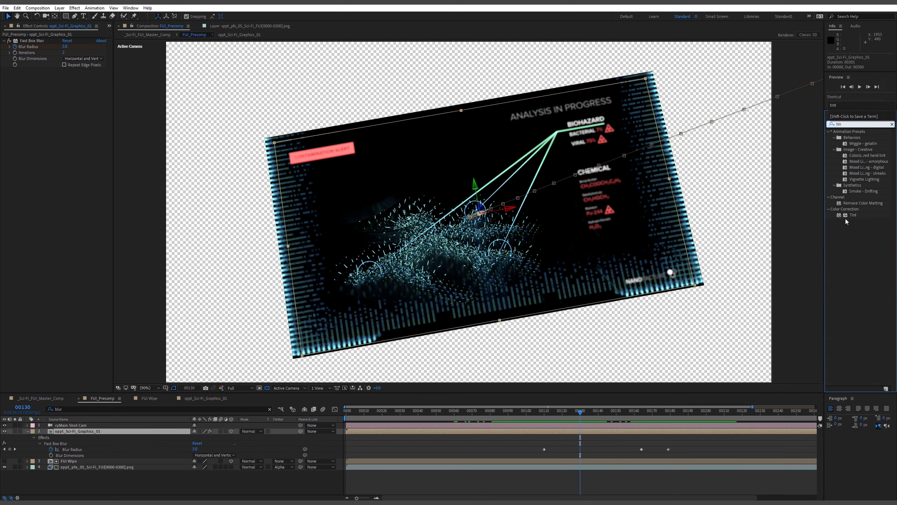
drag(853, 215, 79, 70)
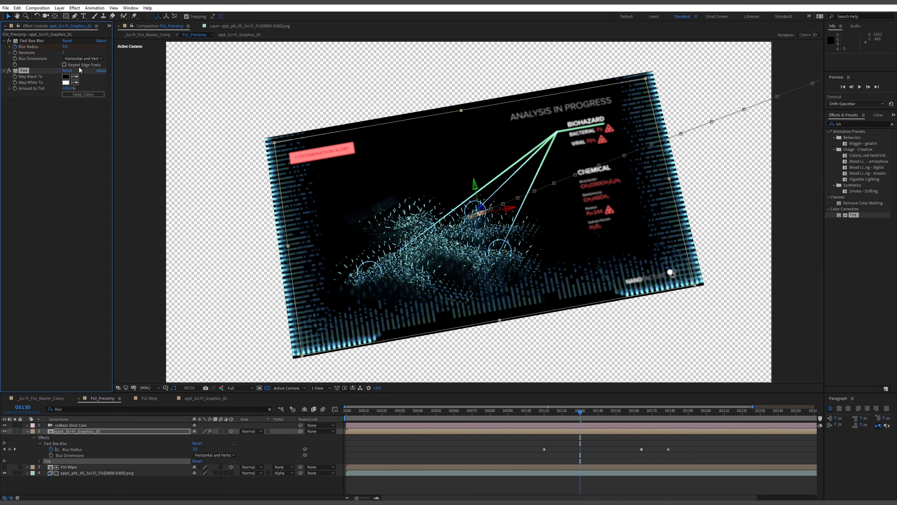
Set the Tint effect's Map White To colour to light red FF5C5C, trying cyan along the way.
click(66, 83)
drag(552, 63, 721, 160)
drag(681, 189, 687, 170)
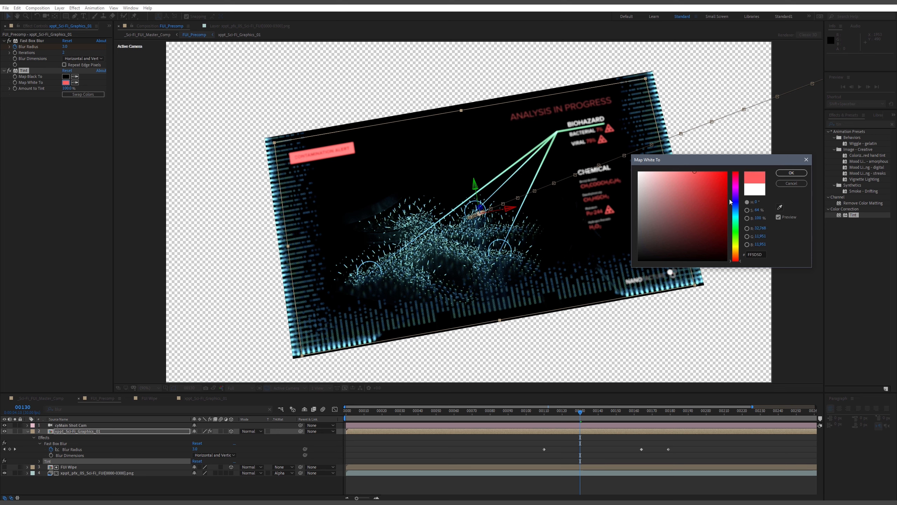
drag(731, 202, 738, 216)
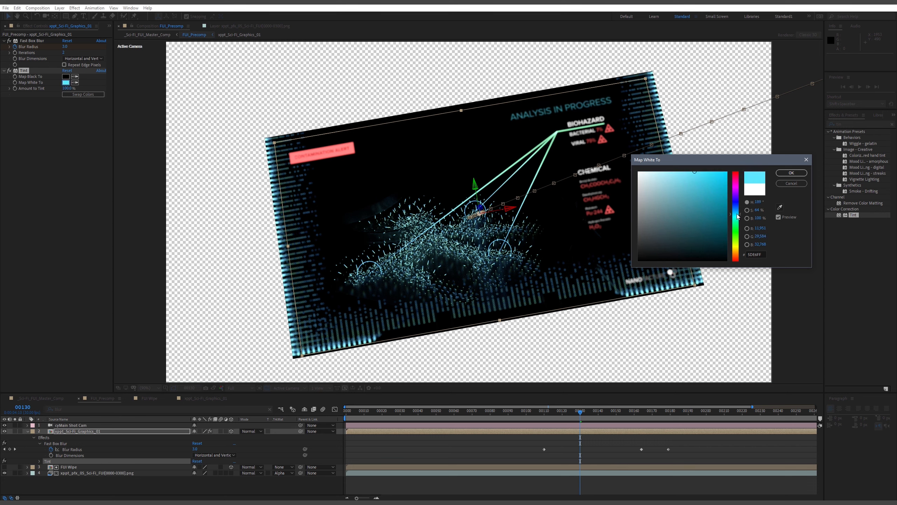
mouse_move(708, 181)
mouse_down()
mouse_move(683, 176)
mouse_move(739, 195)
mouse_move(736, 180)
mouse_move(688, 176)
mouse_move(695, 163)
mouse_up()
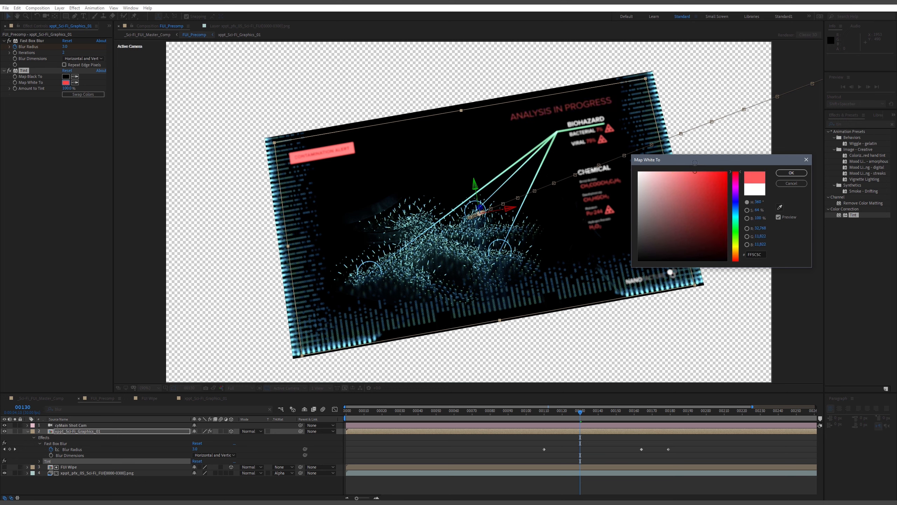
click(782, 174)
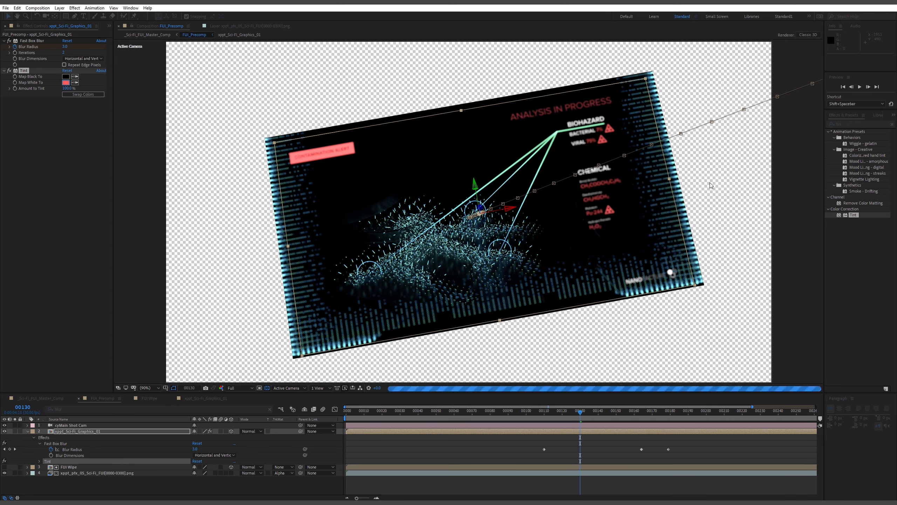
Collapse the graphics layer's properties and return to the _Sci-Fi_FUI_Master_Comp composition.
click(77, 430)
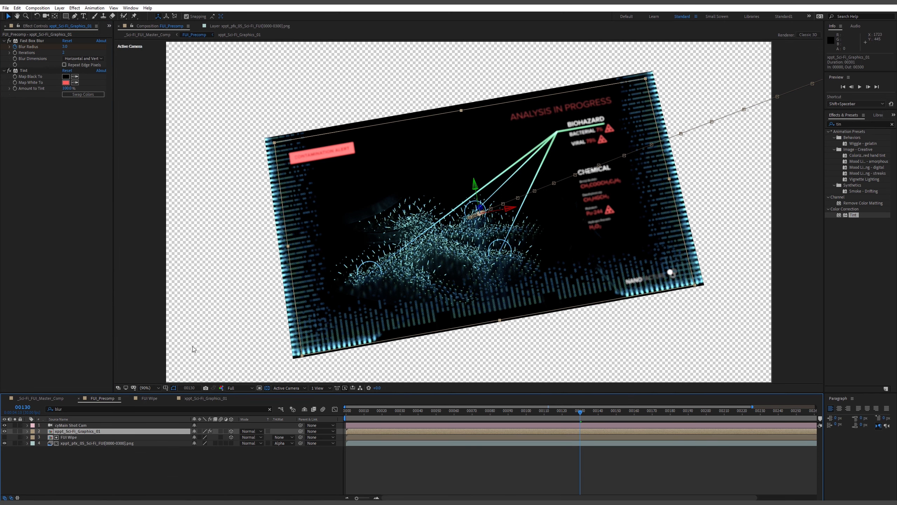
click(615, 415)
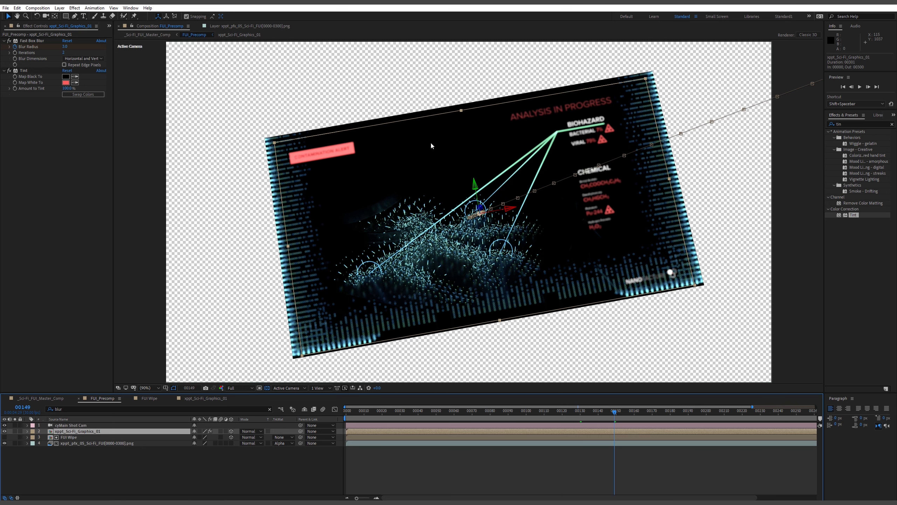
key(Tab)
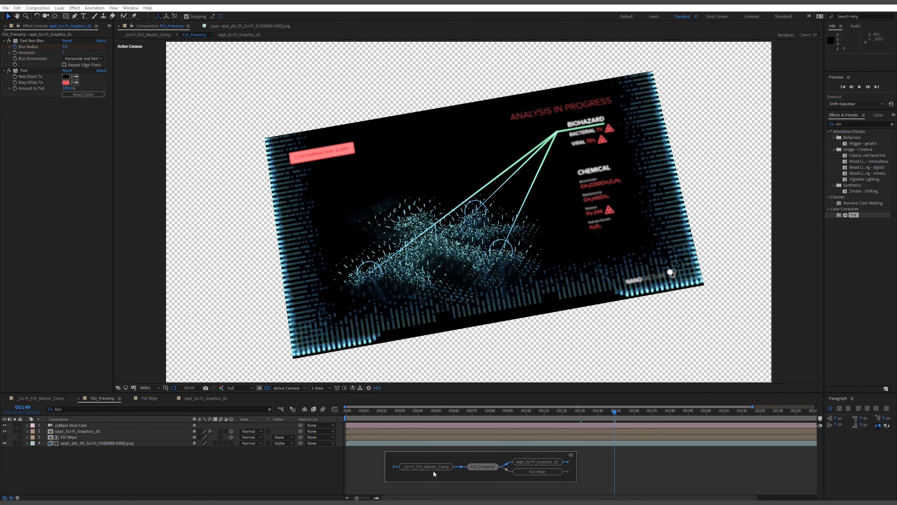
click(434, 472)
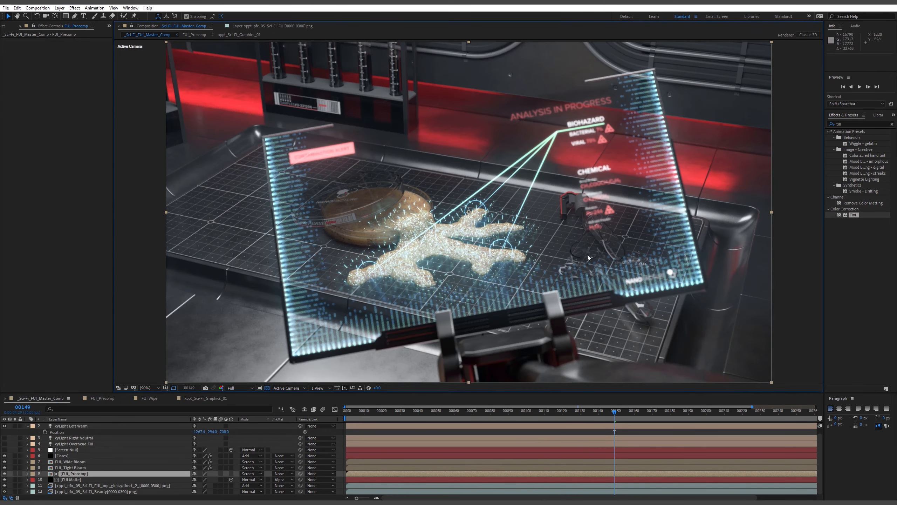
Preview the tinted text in the master composite from frame 133 and again from frame 76.
drag(610, 411, 586, 413)
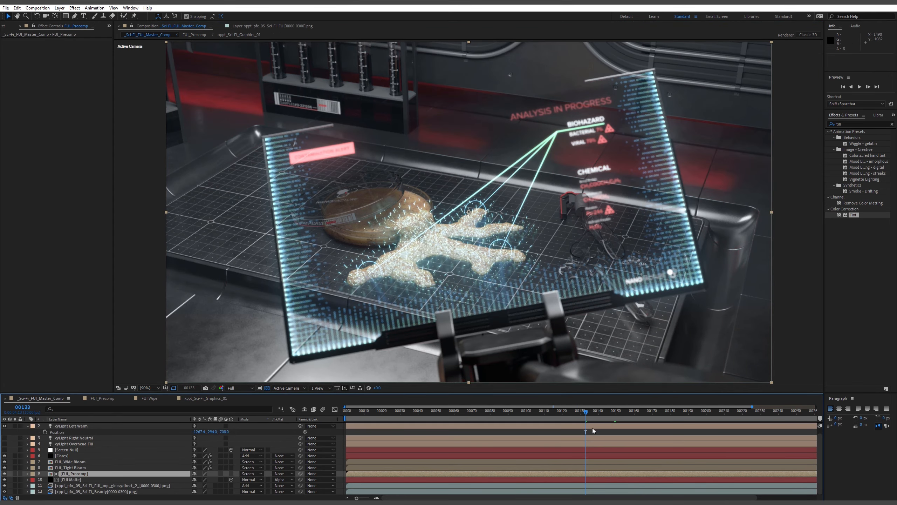
key(space)
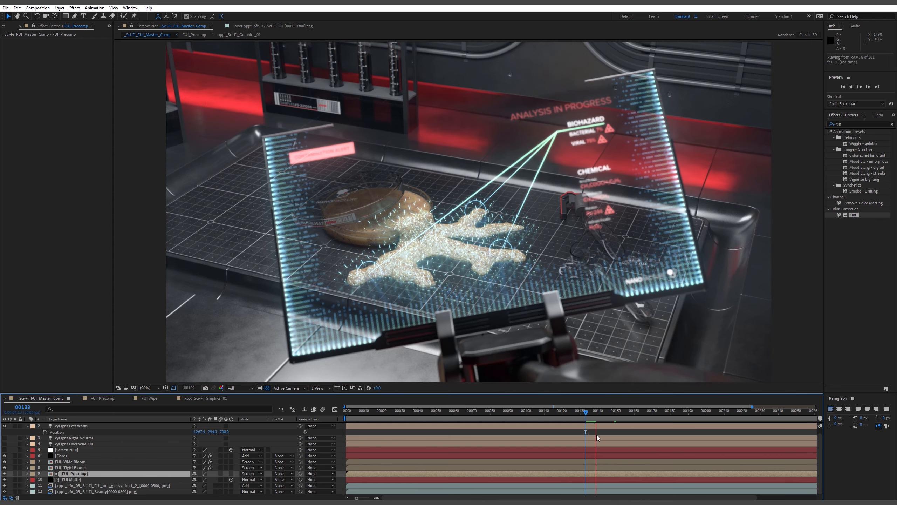
key(space)
drag(575, 414, 483, 414)
key(space)
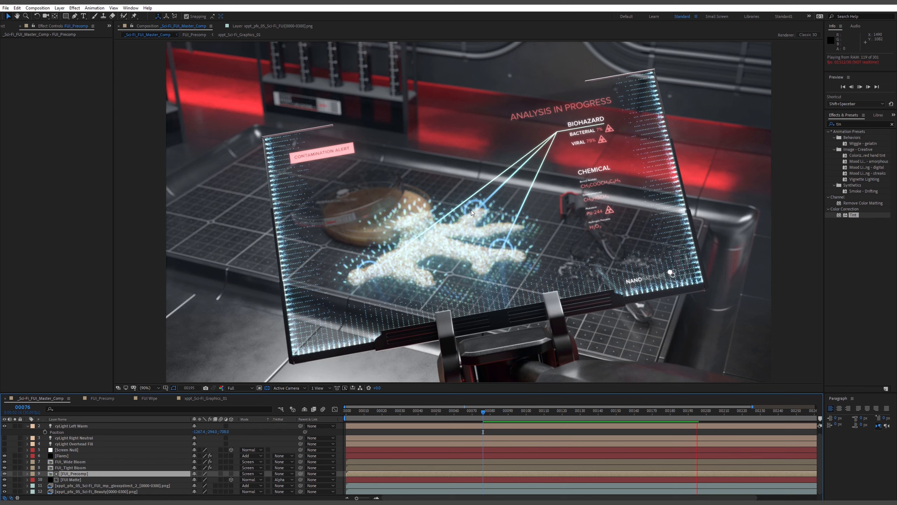
key(space)
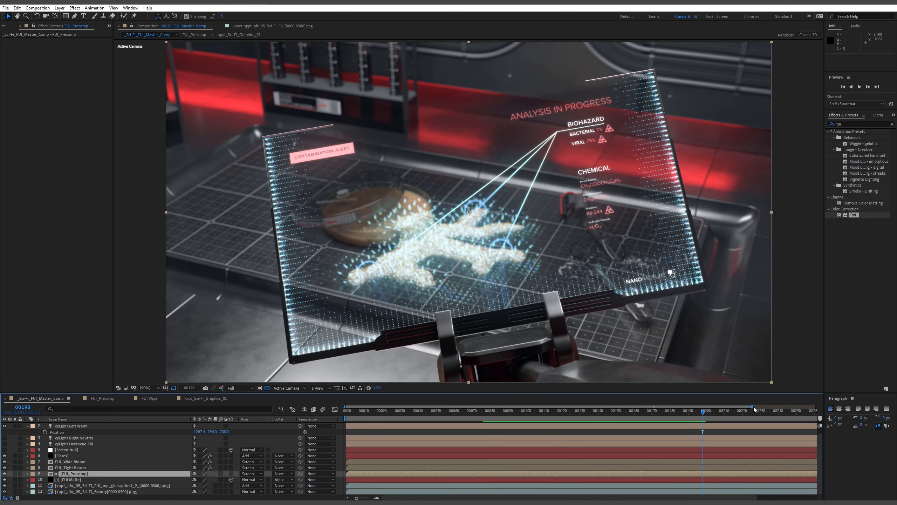
Expand the visible time range to the full composition and preview the finished shot from frame 0.
drag(753, 407, 816, 408)
drag(653, 411, 346, 412)
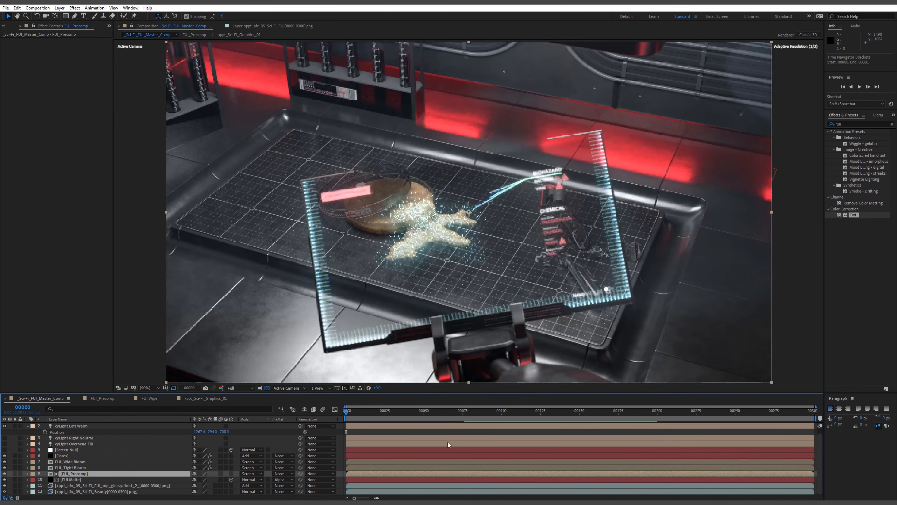
key(space)
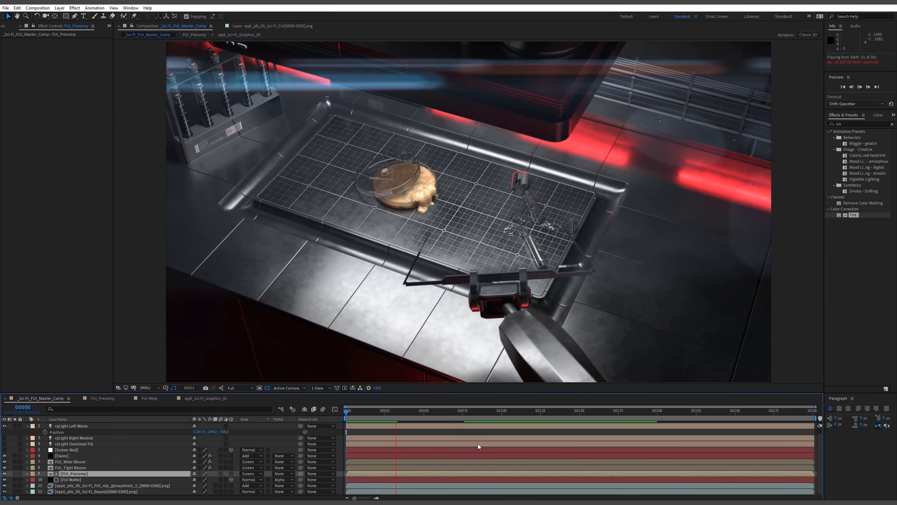
key(space)
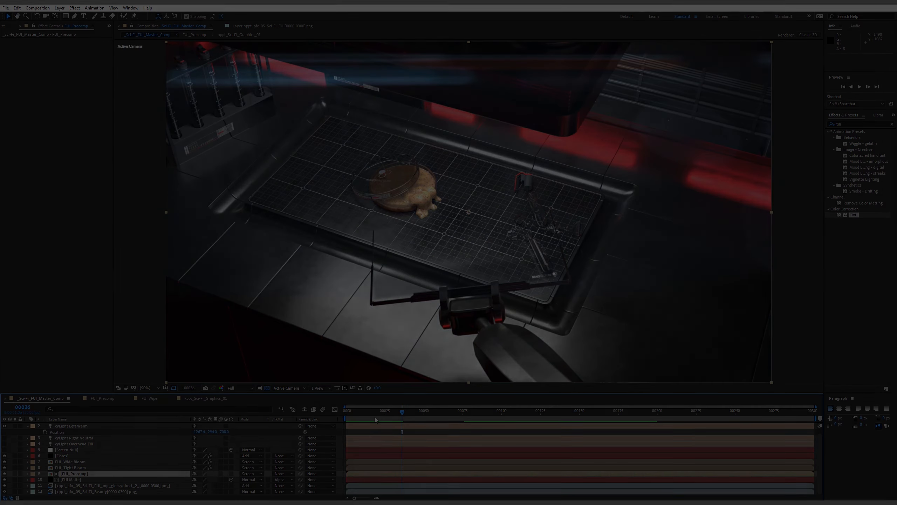